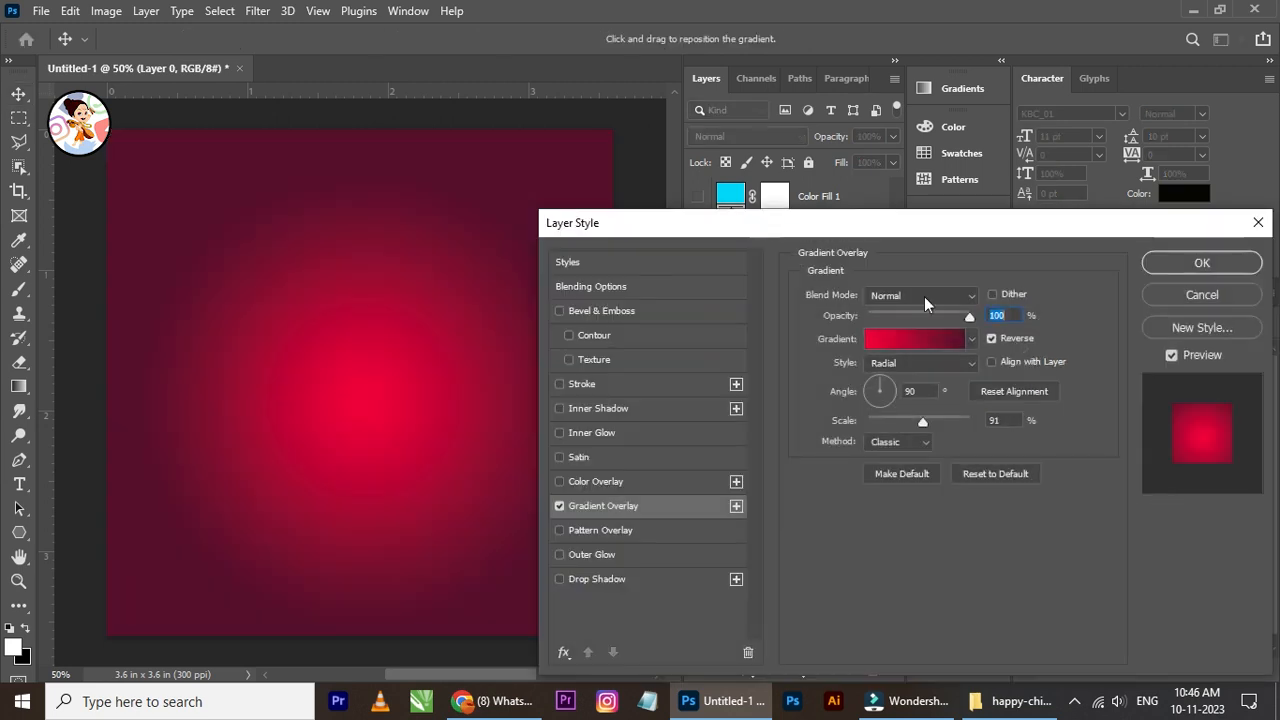
Step: Try several light and bright gradient presets from the Blues group on Layer 0's gradient overlay
click(971, 339)
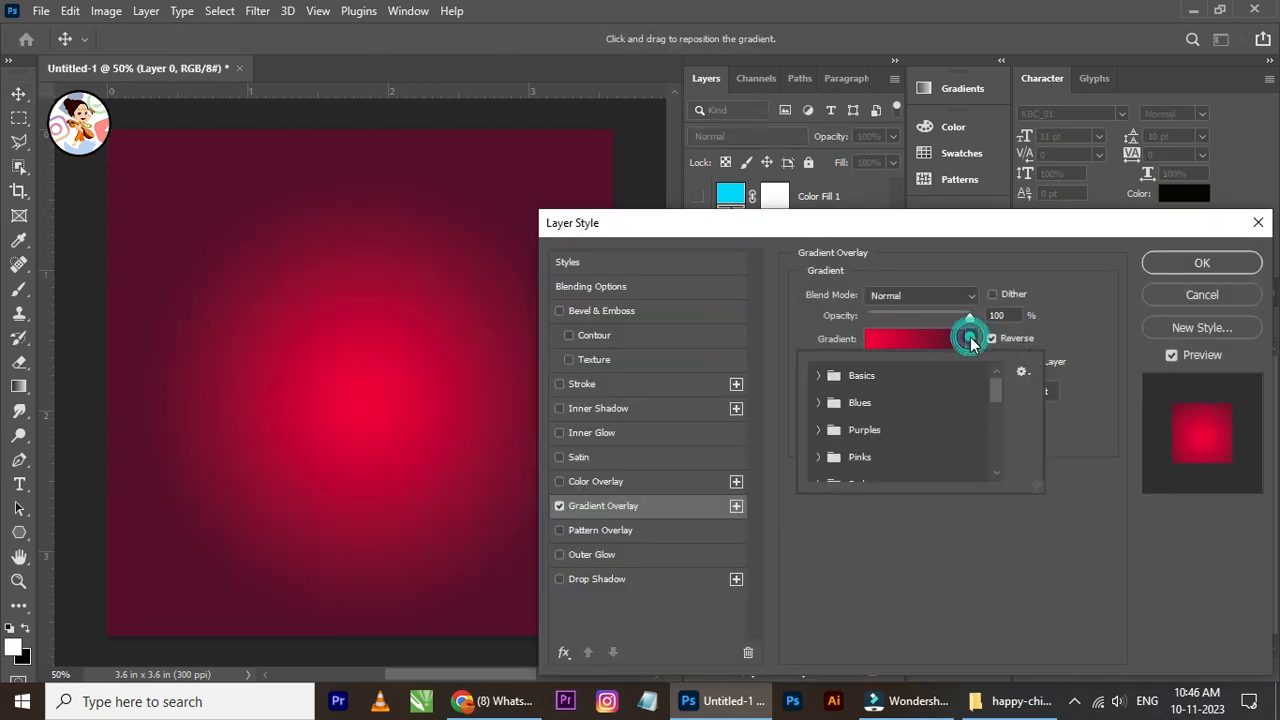
click(817, 403)
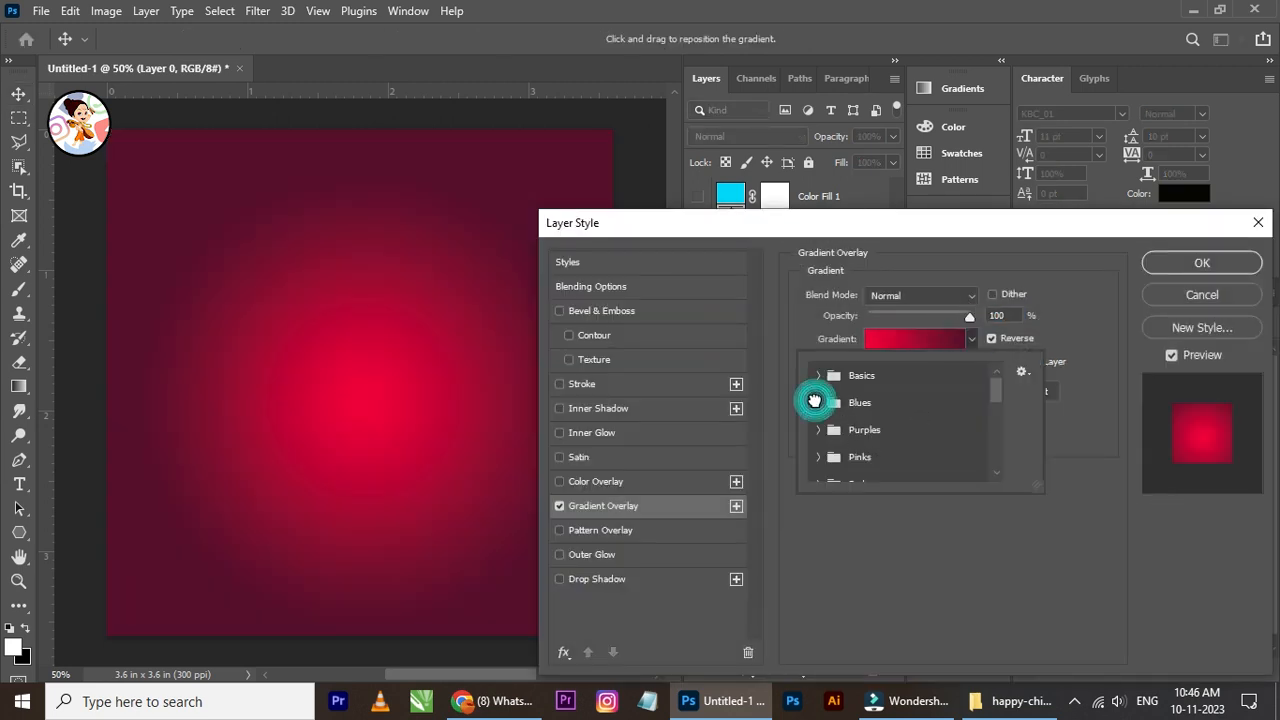
click(843, 434)
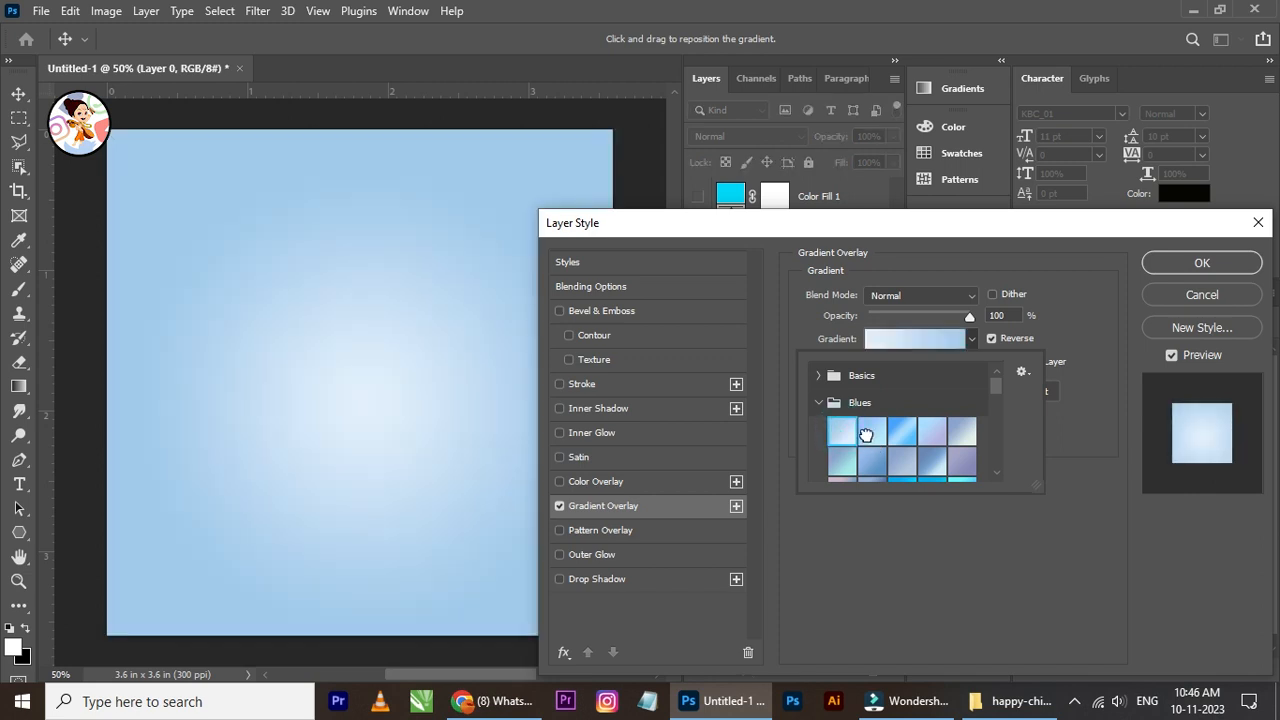
click(870, 436)
click(906, 441)
scroll(918, 445, down, 1)
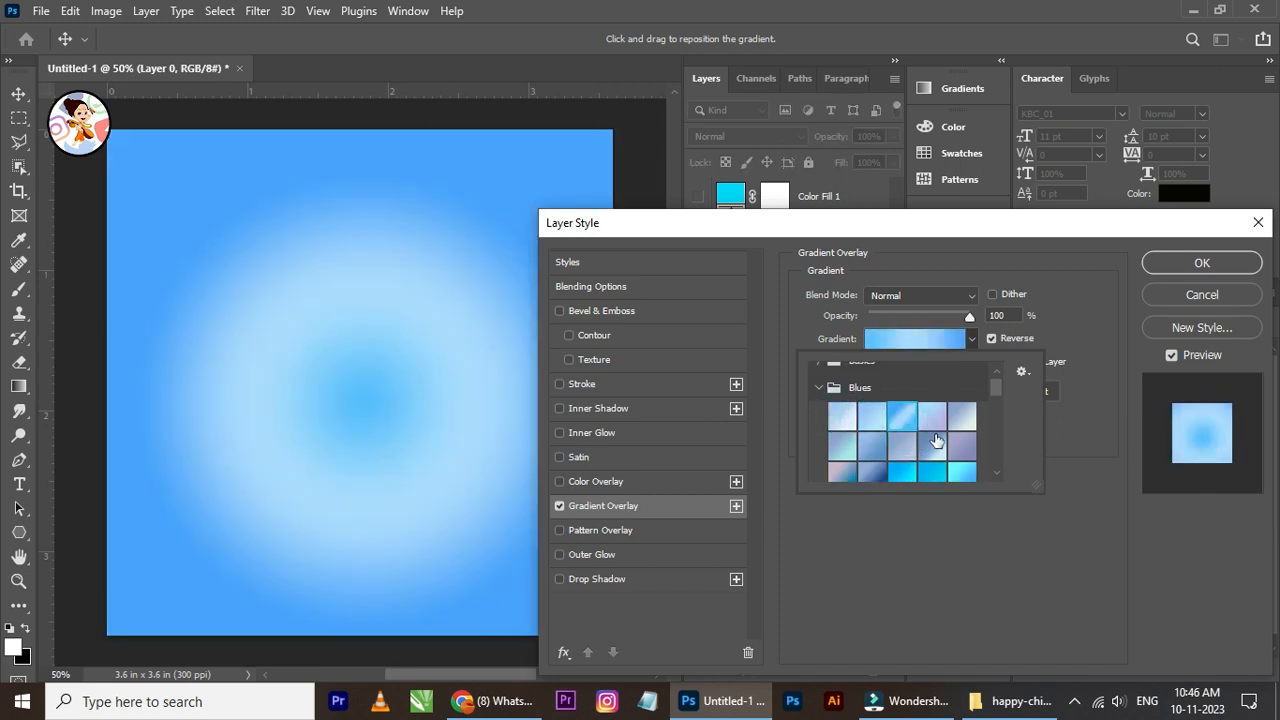
click(931, 477)
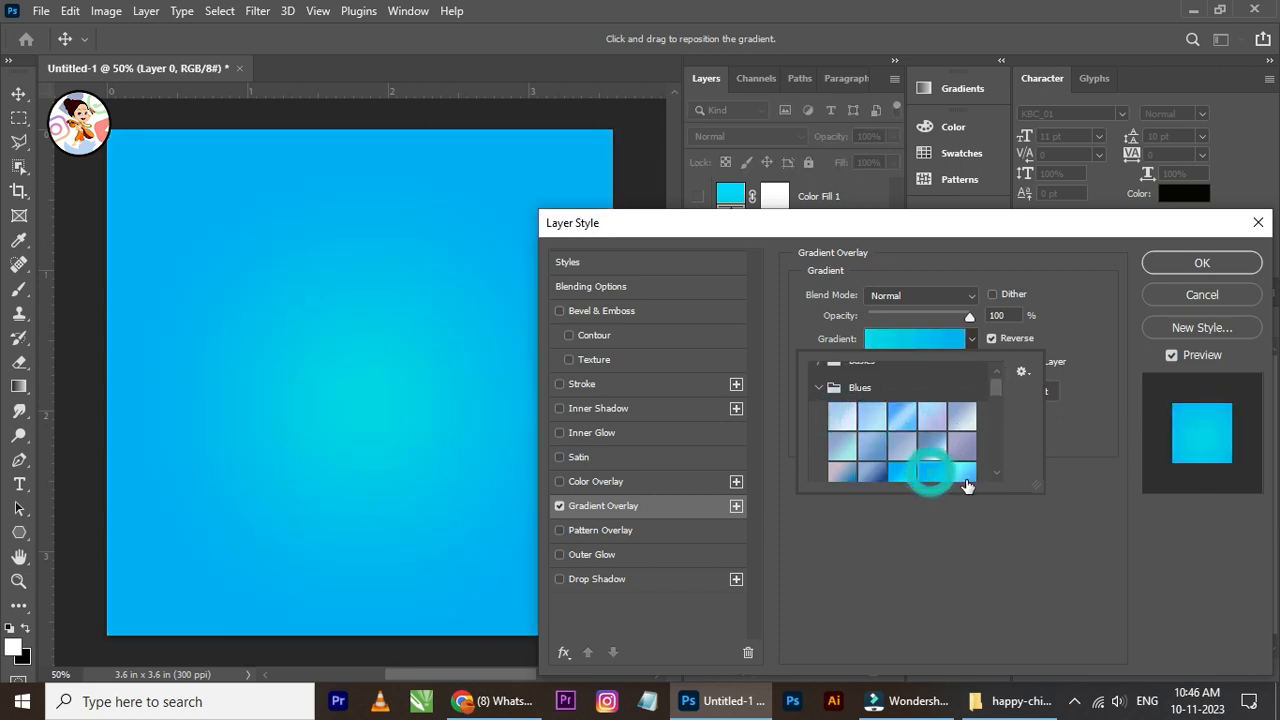
click(963, 476)
scroll(908, 467, down, 2)
scroll(908, 467, down, 1)
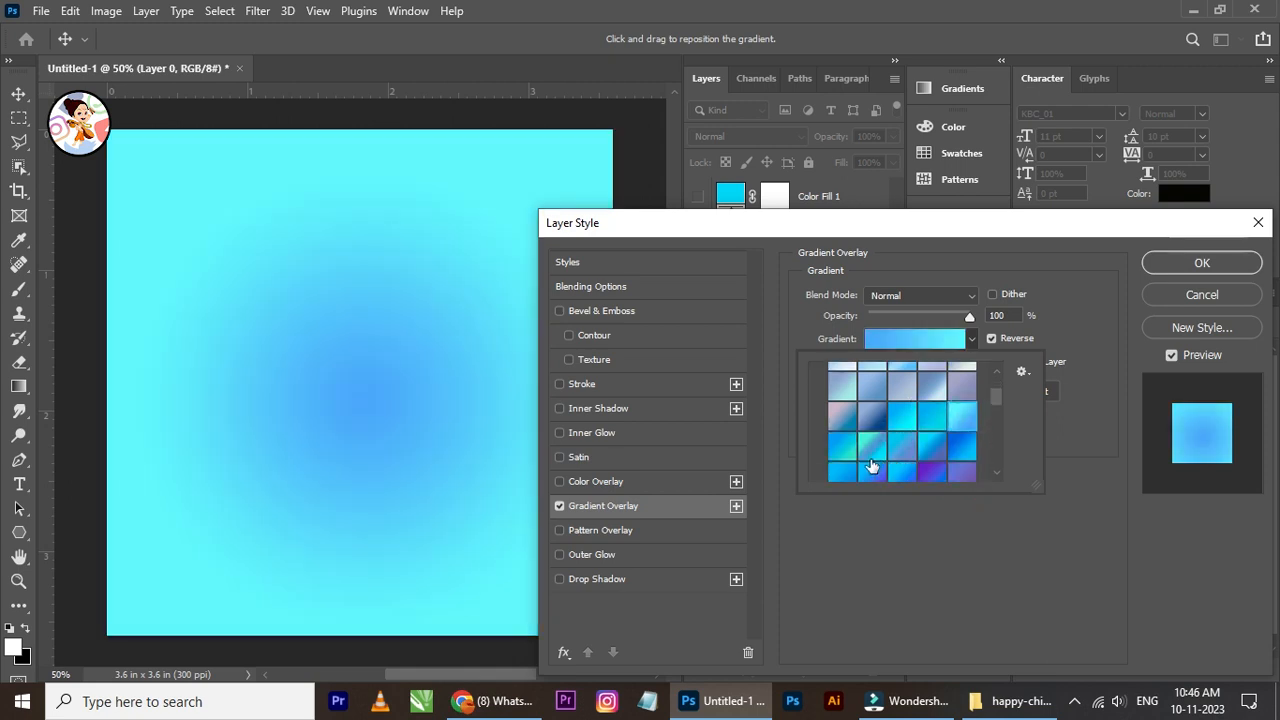
click(847, 450)
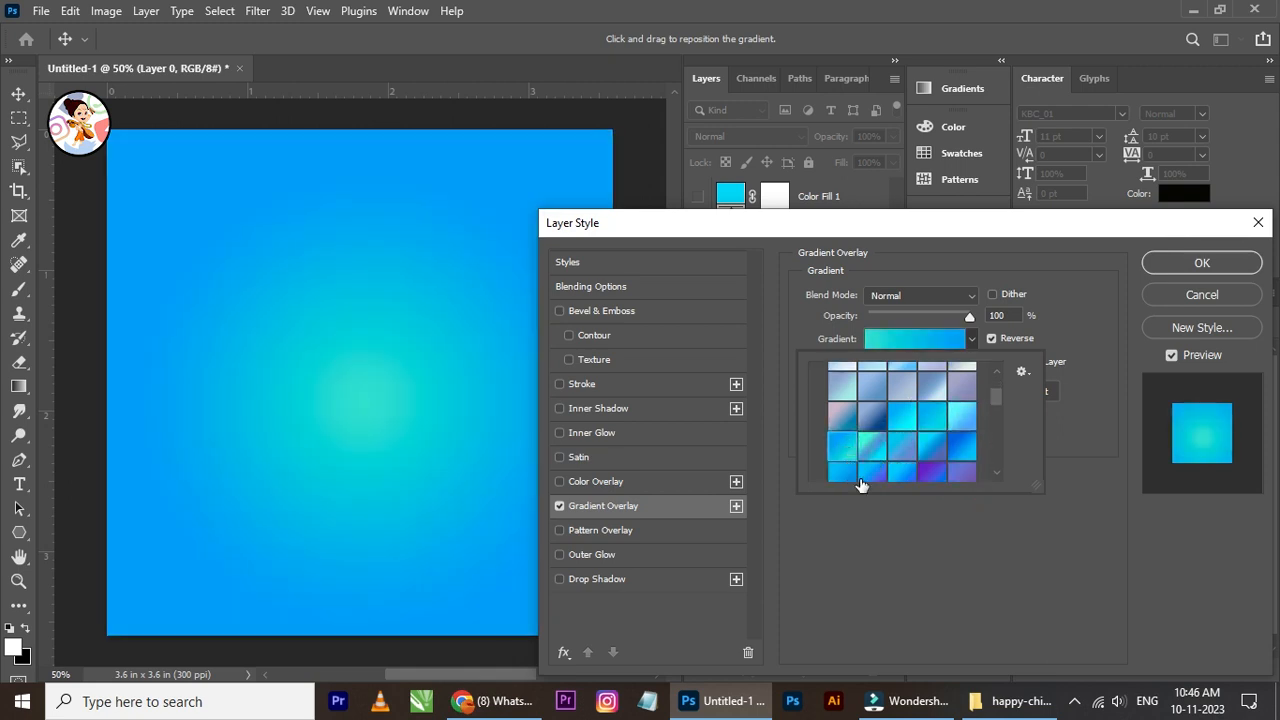
scroll(900, 468, down, 1)
click(904, 450)
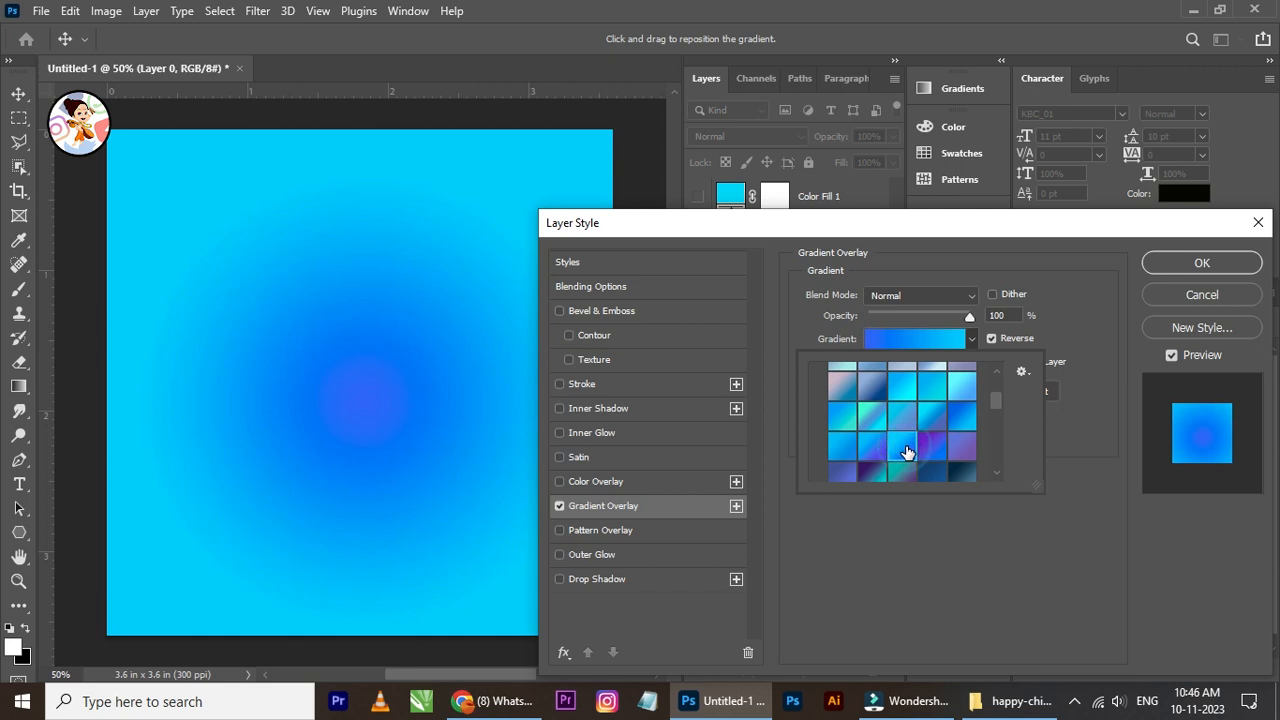
Step: Turn off Reverse for the gradient overlay and leave Align with Layer off
click(998, 340)
click(993, 339)
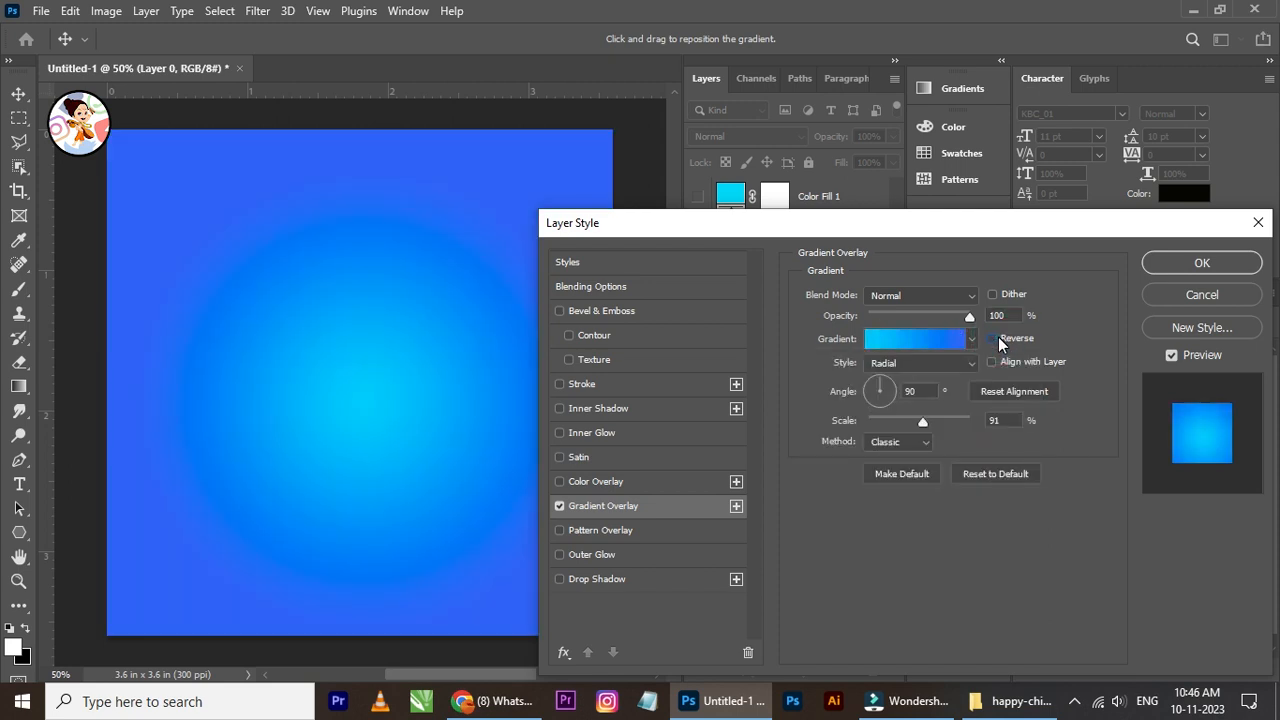
click(993, 339)
click(996, 338)
click(996, 360)
click(997, 360)
click(992, 339)
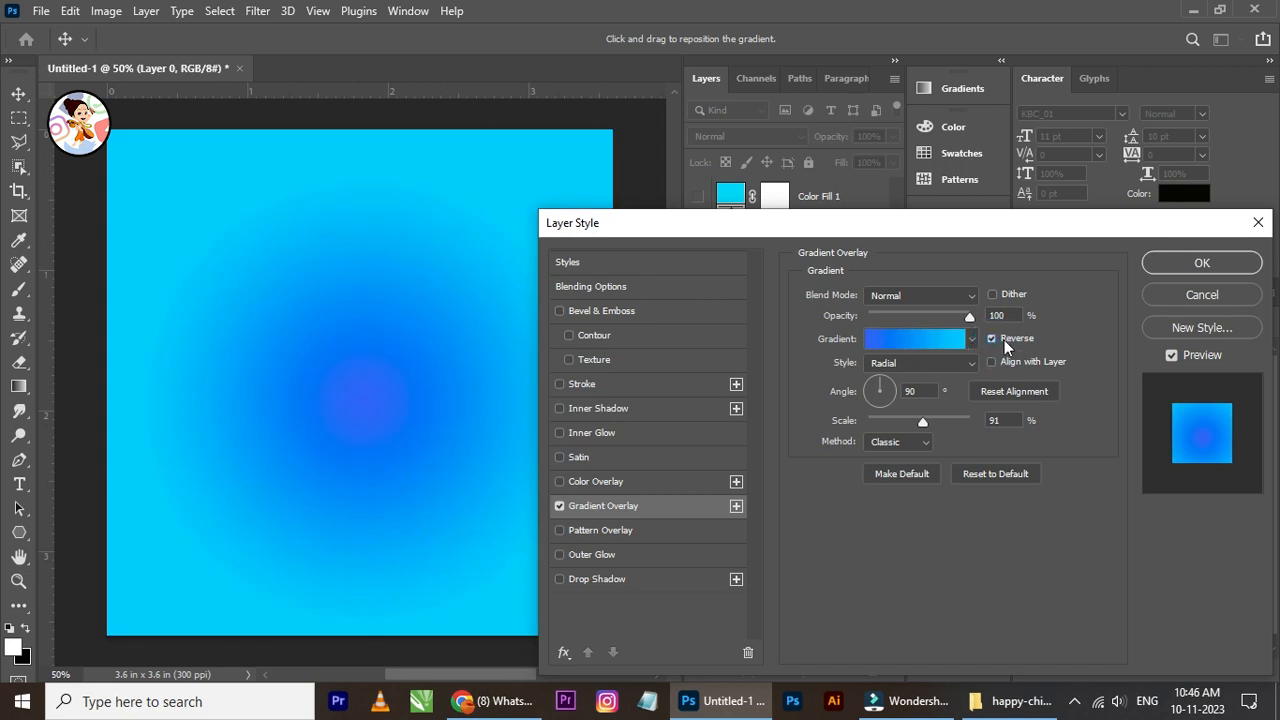
click(992, 339)
Step: Try the darker presets at the end of the Blues group on the gradient overlay
click(971, 339)
scroll(932, 450, down, 2)
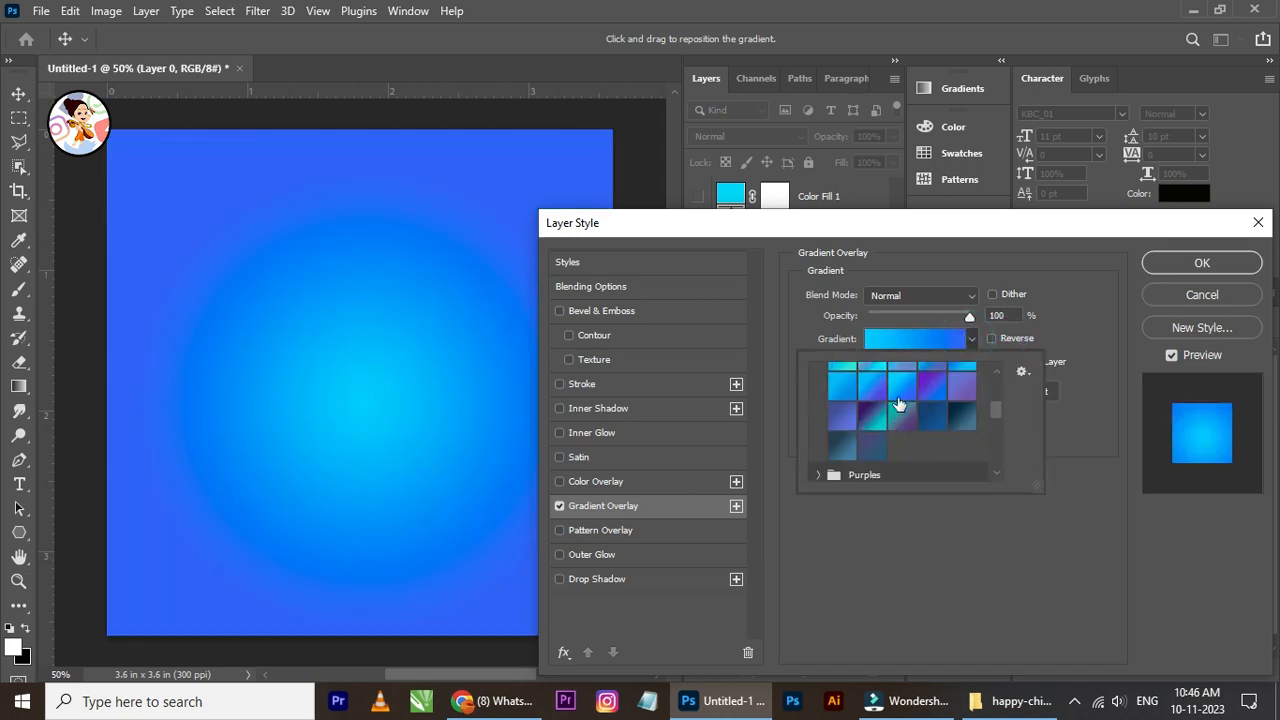
click(841, 387)
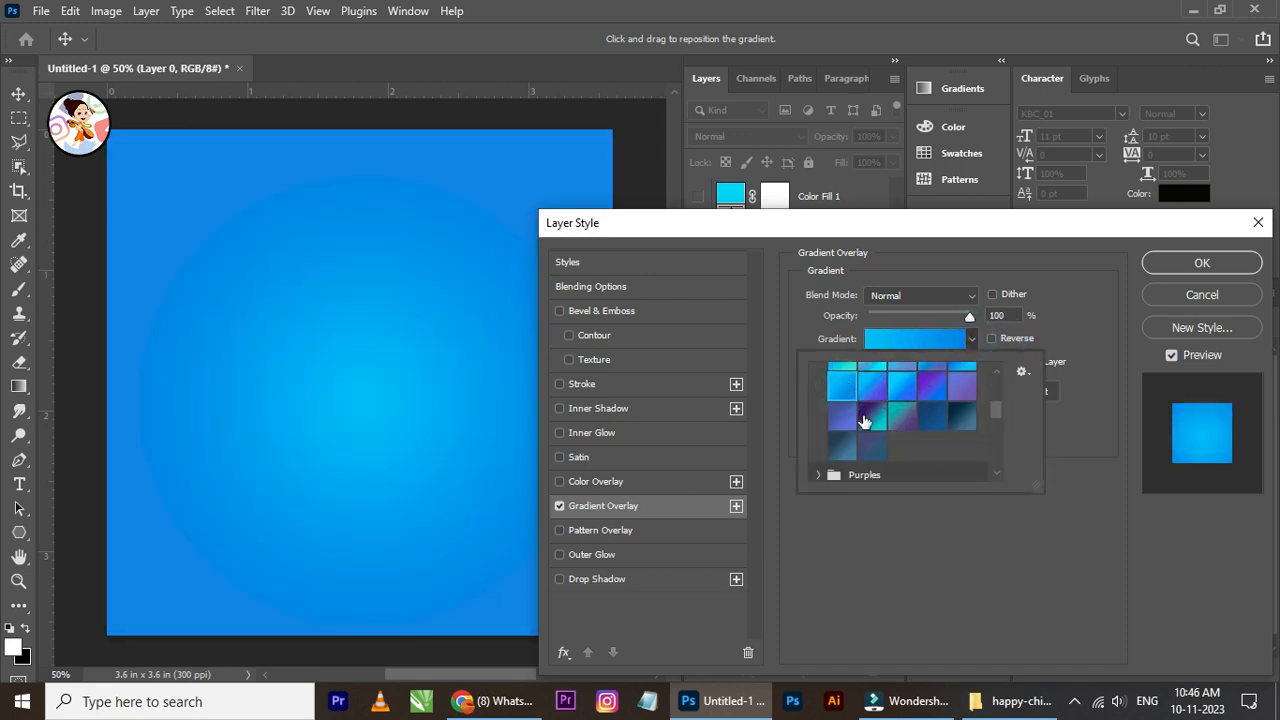
click(866, 418)
click(842, 415)
click(842, 393)
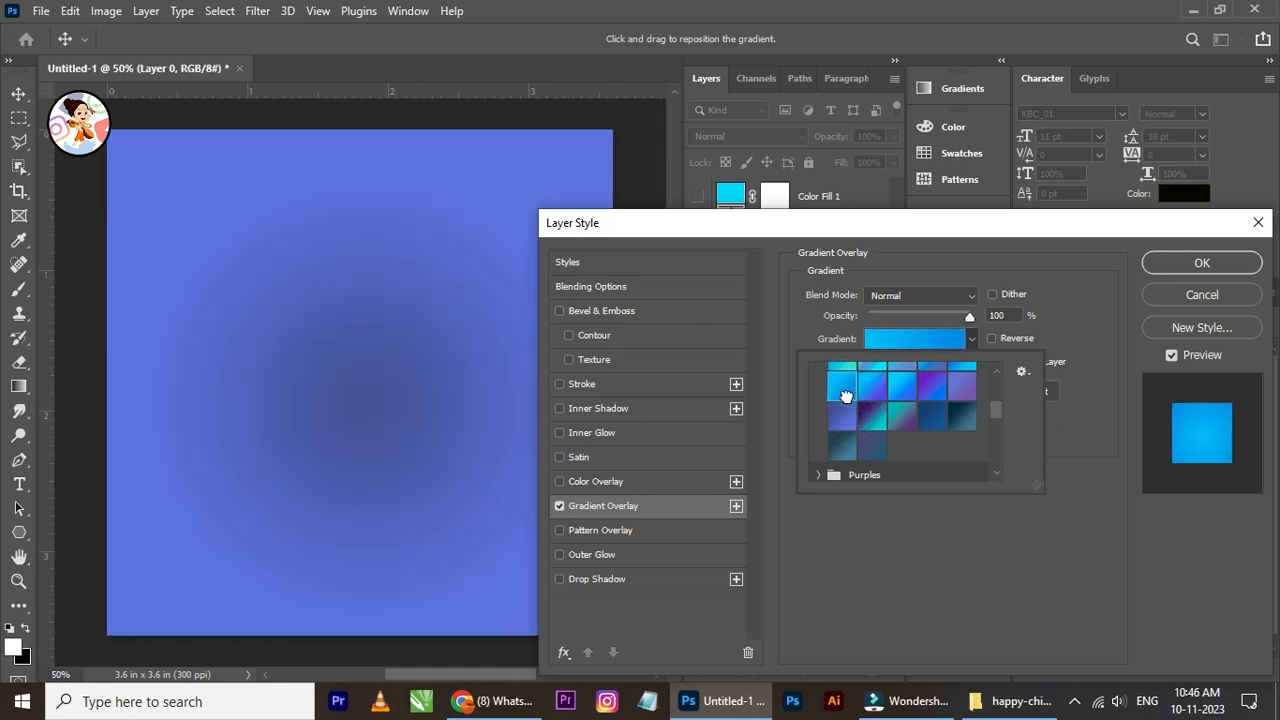
click(949, 424)
click(937, 417)
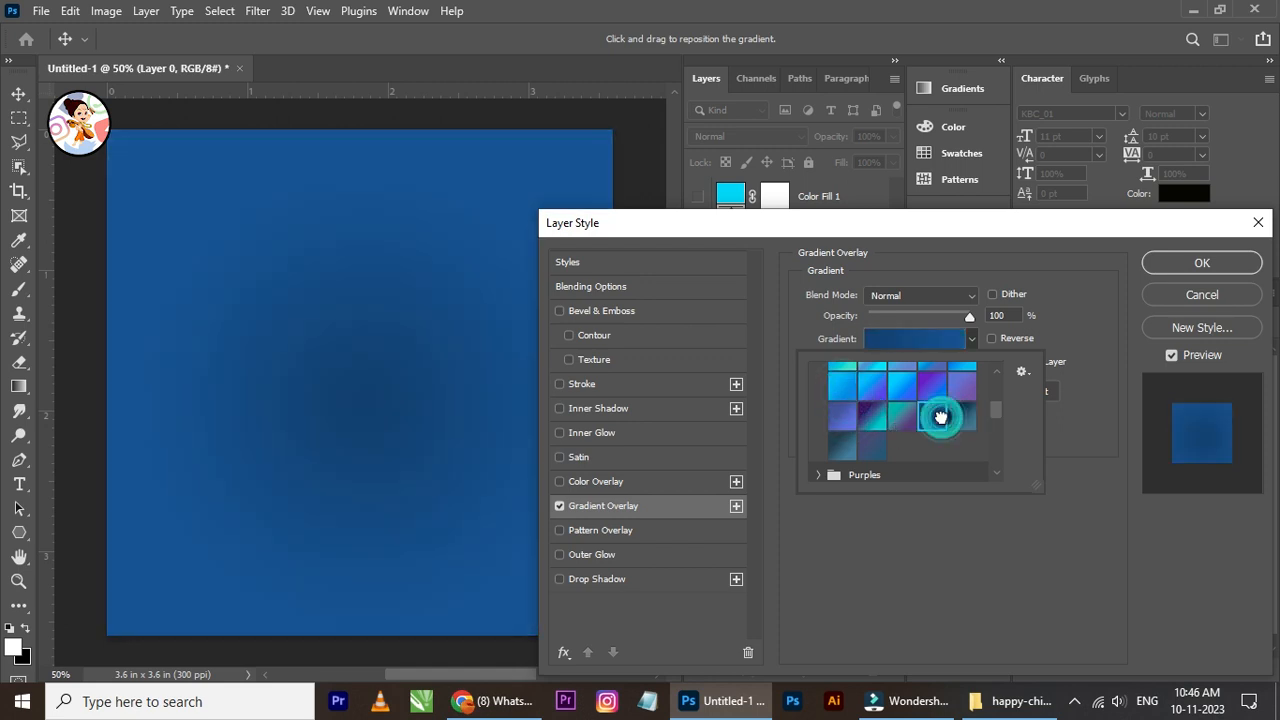
Step: Try the pale and lighter presets at the start of the Blues group on the gradient overlay
scroll(900, 428, up, 3)
click(960, 428)
click(960, 403)
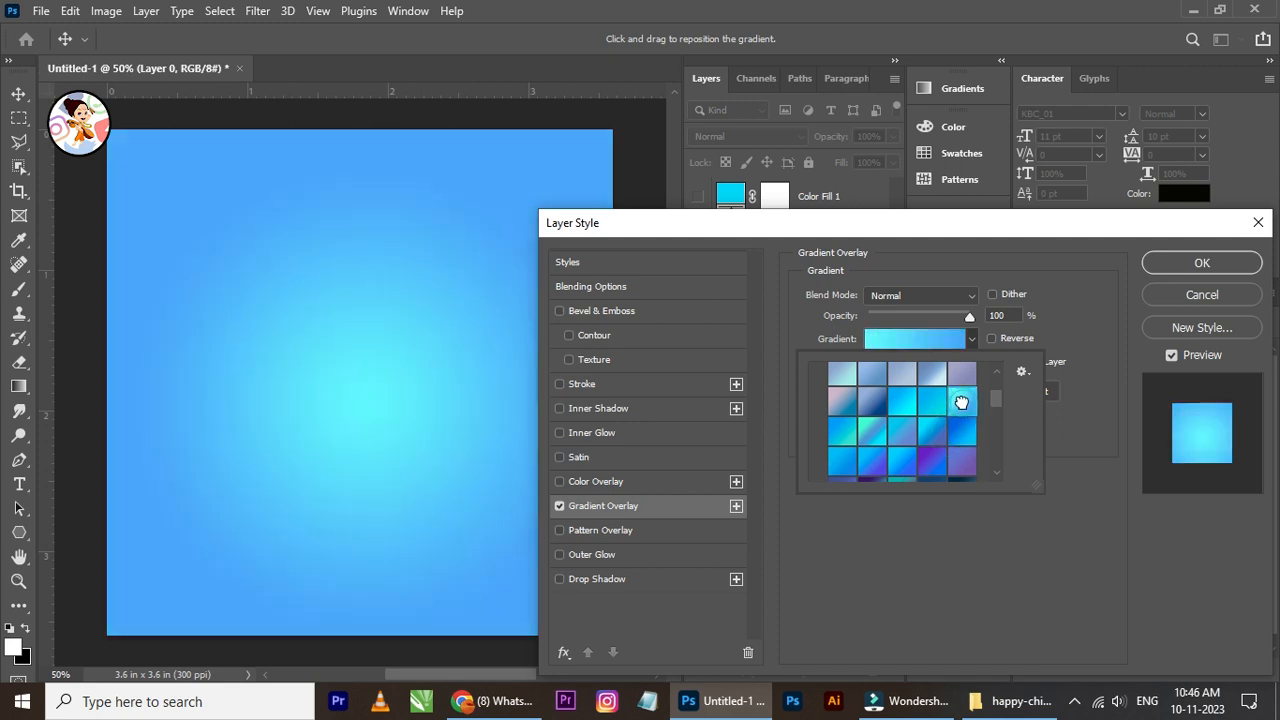
scroll(916, 413, up, 5)
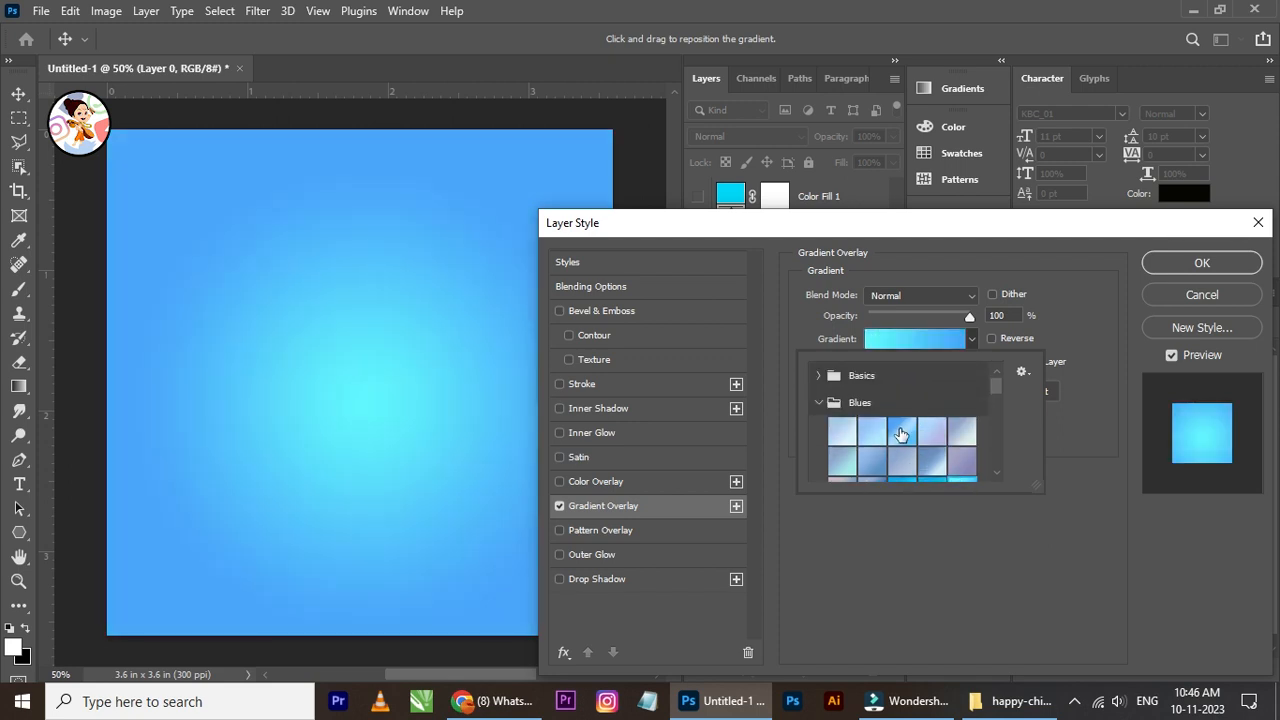
click(900, 433)
click(873, 433)
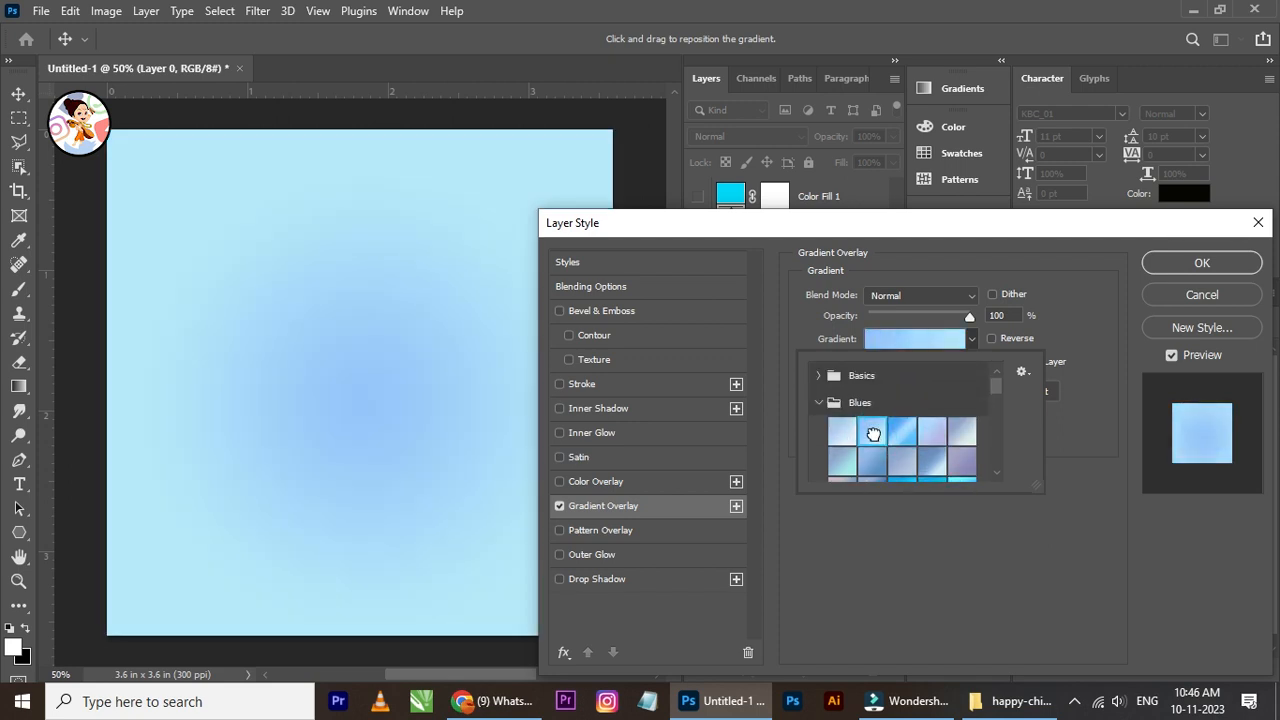
click(847, 440)
click(915, 461)
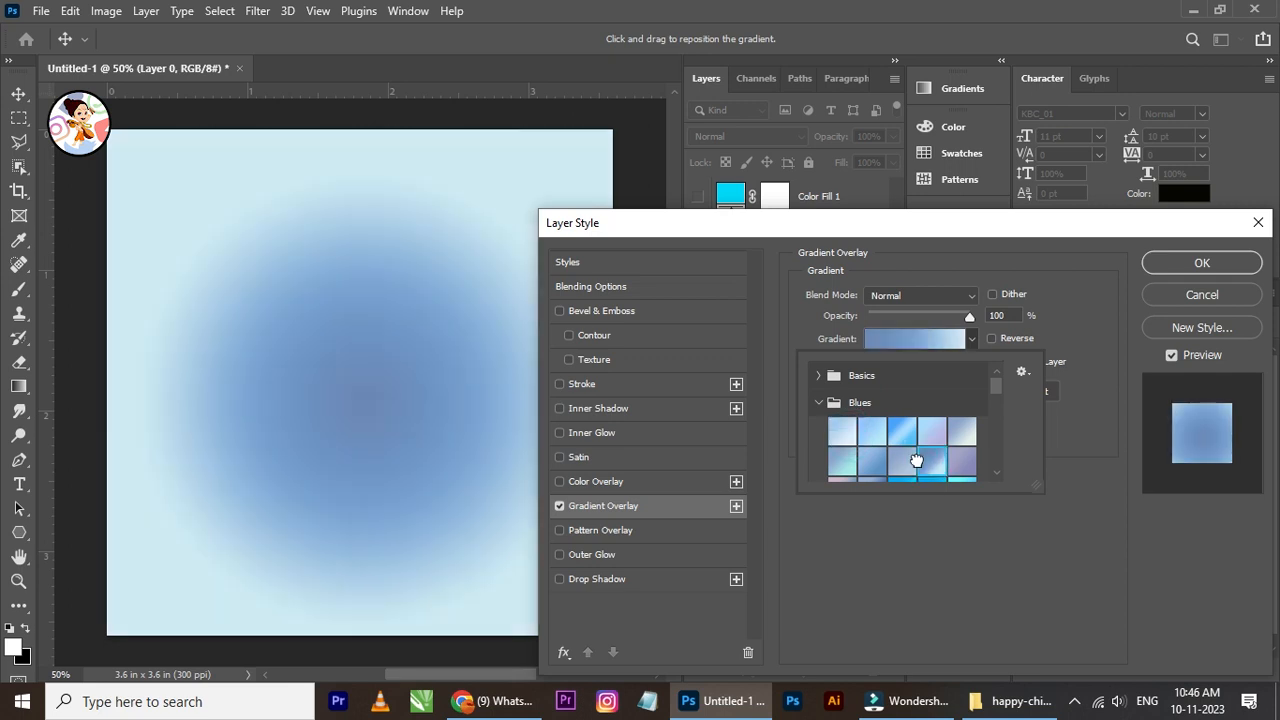
Step: Apply the light cyan-to-blue preset from the Blues group, keep Reverse off, and accept the layer style
scroll(916, 461, down, 2)
click(904, 452)
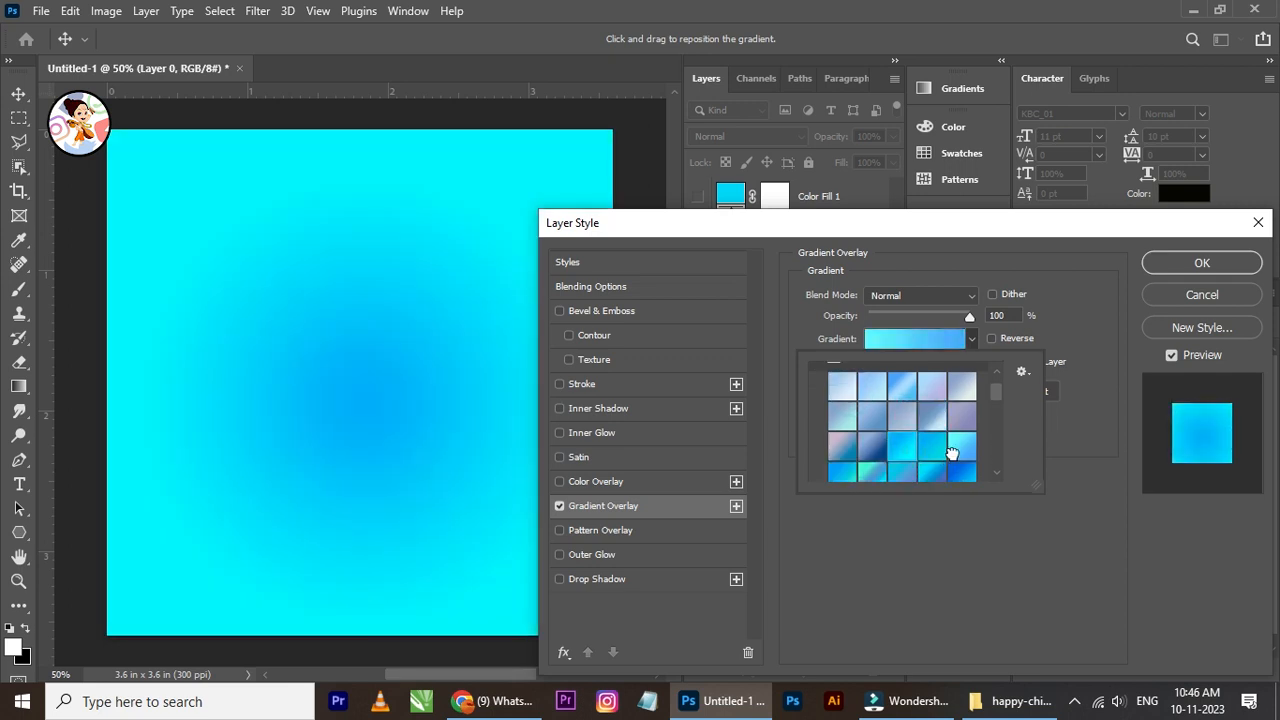
click(952, 455)
click(1004, 345)
click(991, 338)
click(991, 338)
click(1202, 263)
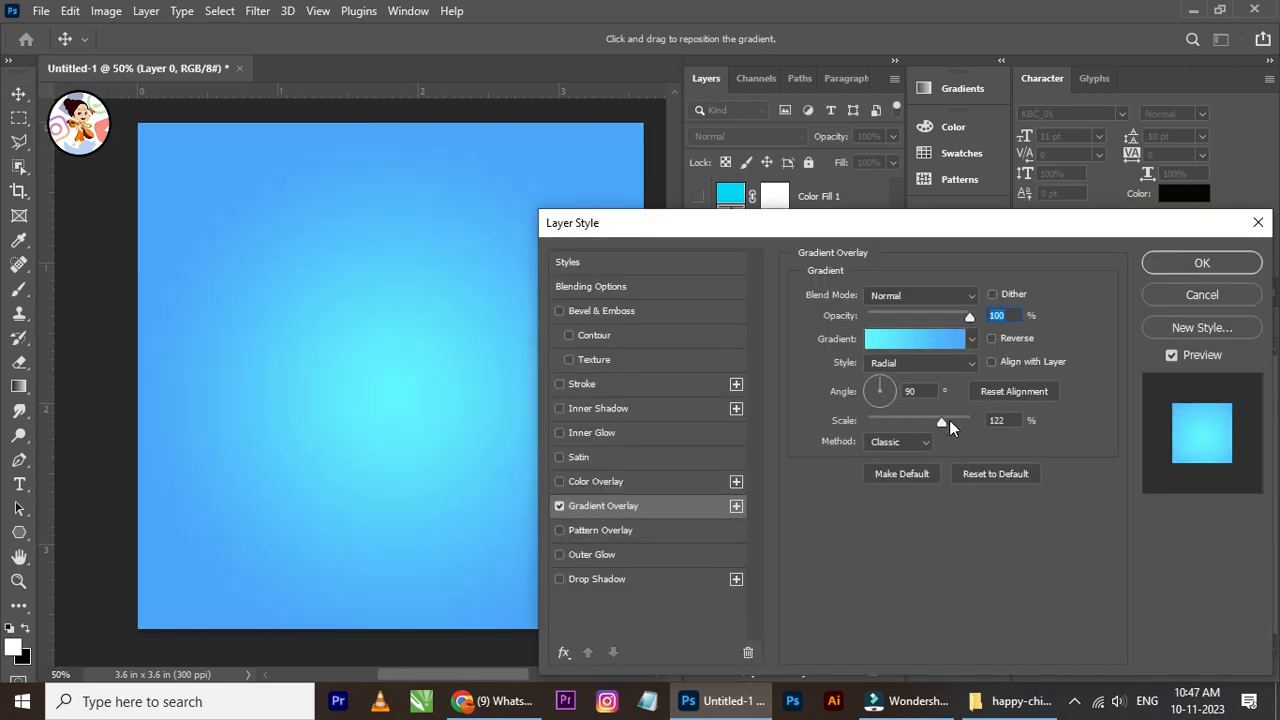
Step: Set the gradient overlay's scale to 135% and accept the layer style
drag(949, 420, 979, 421)
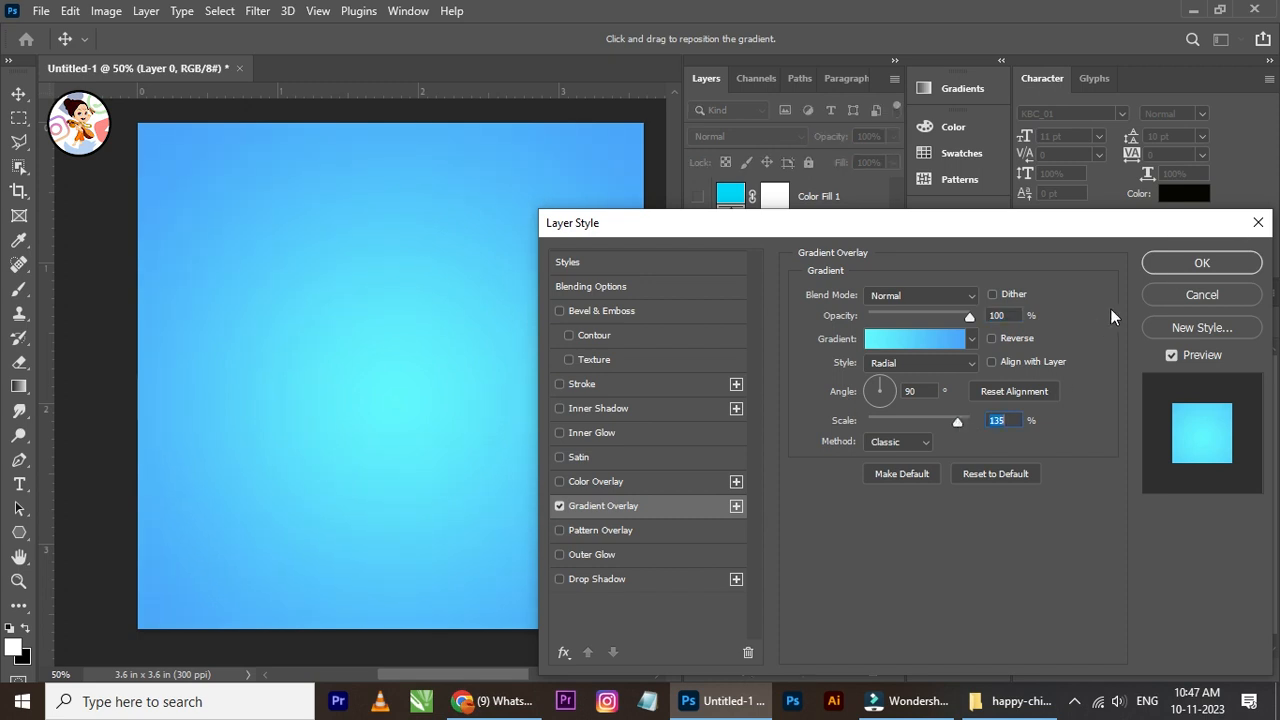
click(1160, 265)
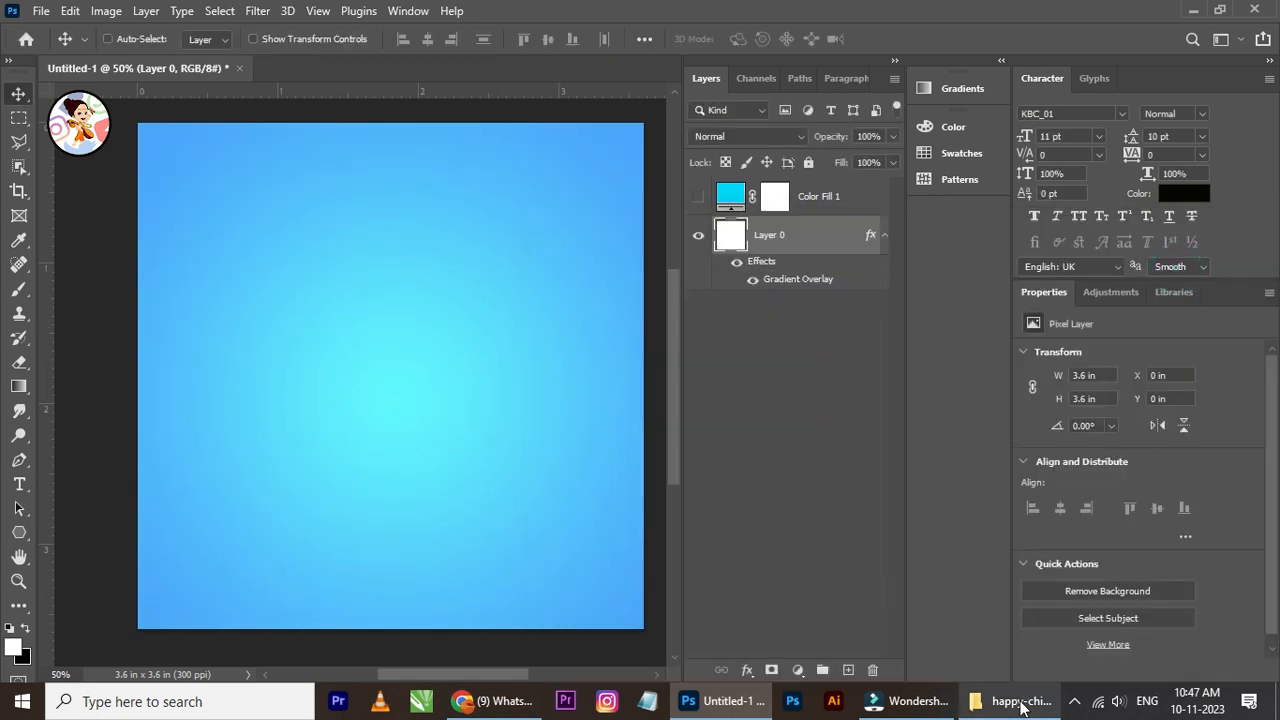
Step: Switch to File Explorer and place the children-01 image from the happy children's day folder into the Photoshop document
click(1015, 700)
click(20, 63)
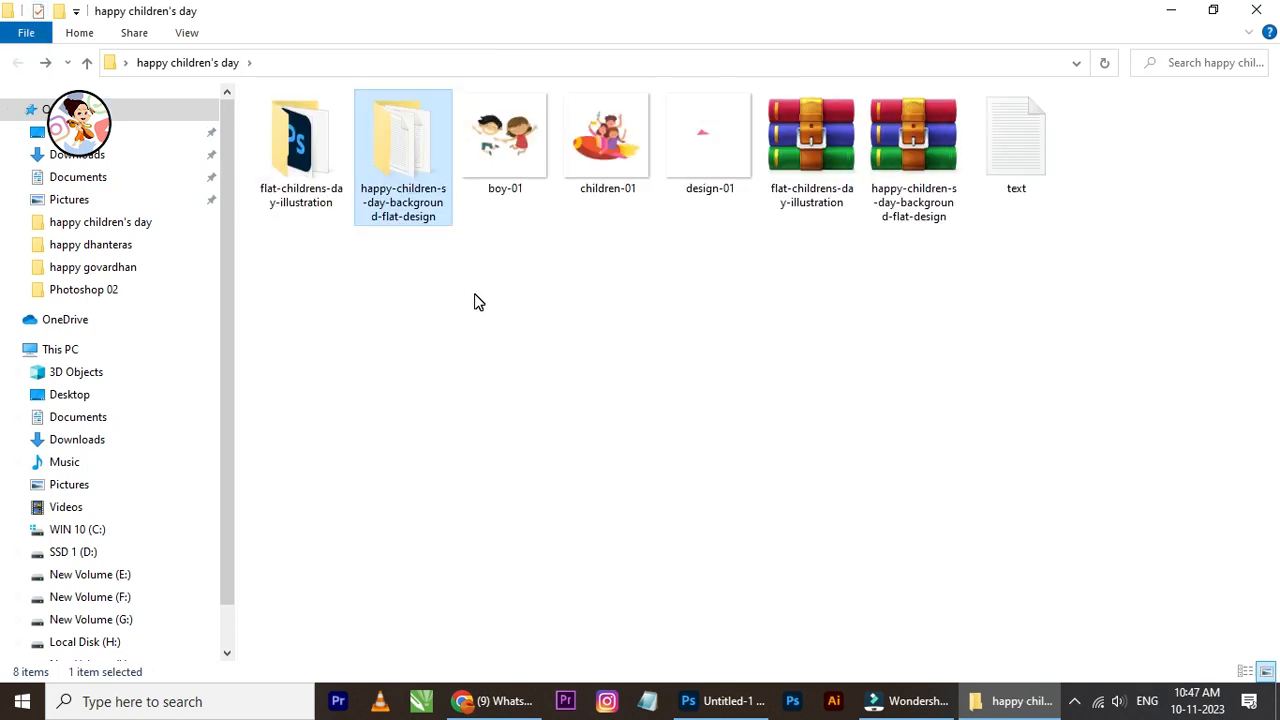
click(620, 165)
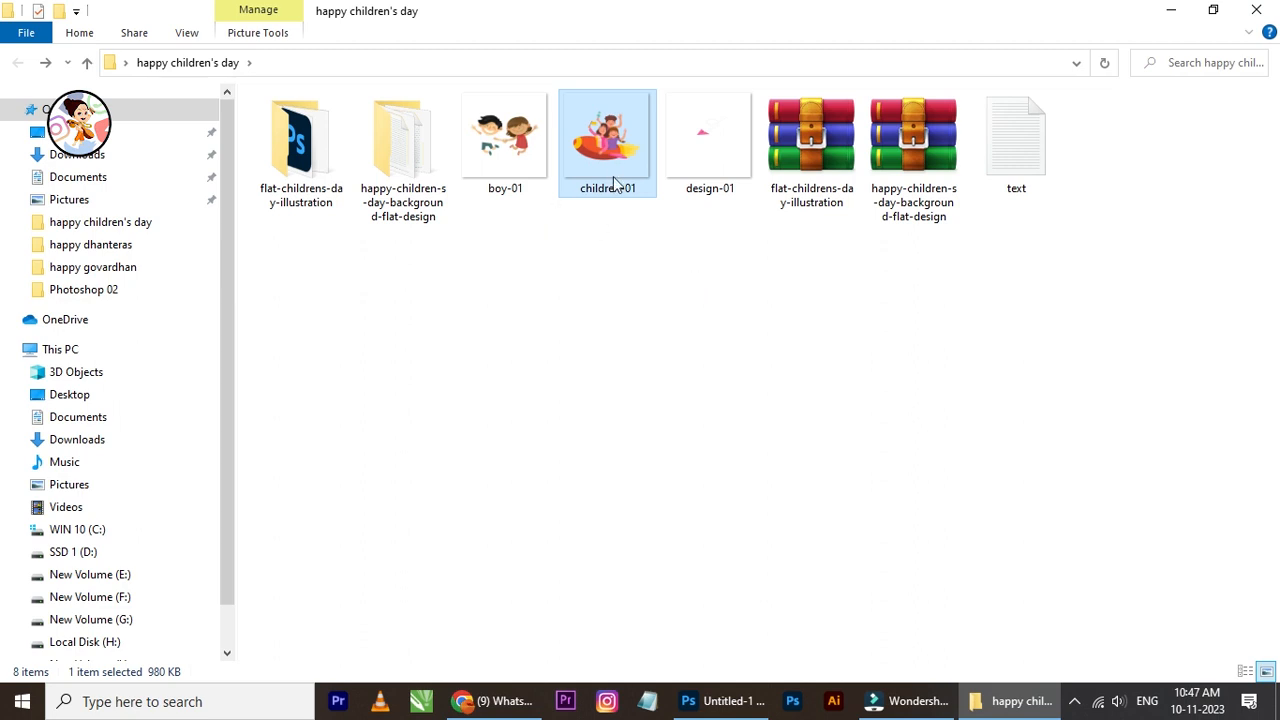
drag(604, 167, 447, 497)
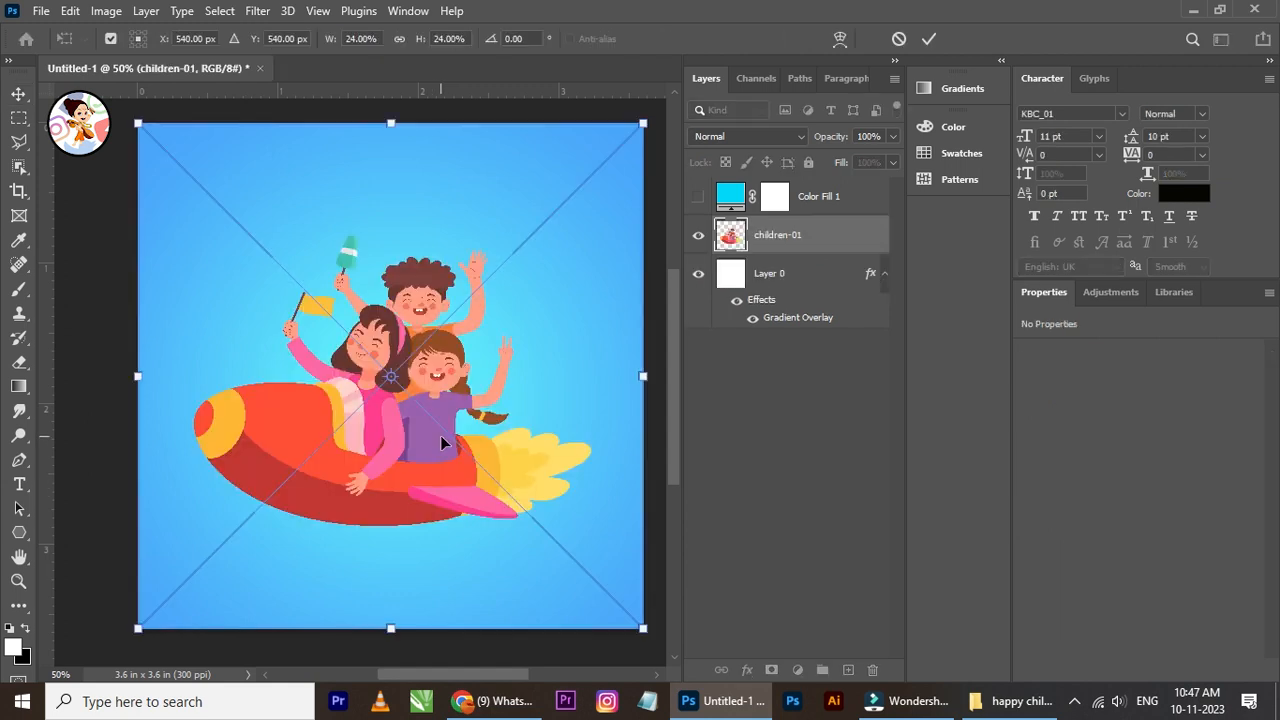
Step: Scale the placed children-01 image to 15.47%, position it at X 536 px, Y 478 px, and commit the transform
drag(640, 372, 450, 375)
drag(352, 375, 544, 400)
drag(539, 346, 551, 347)
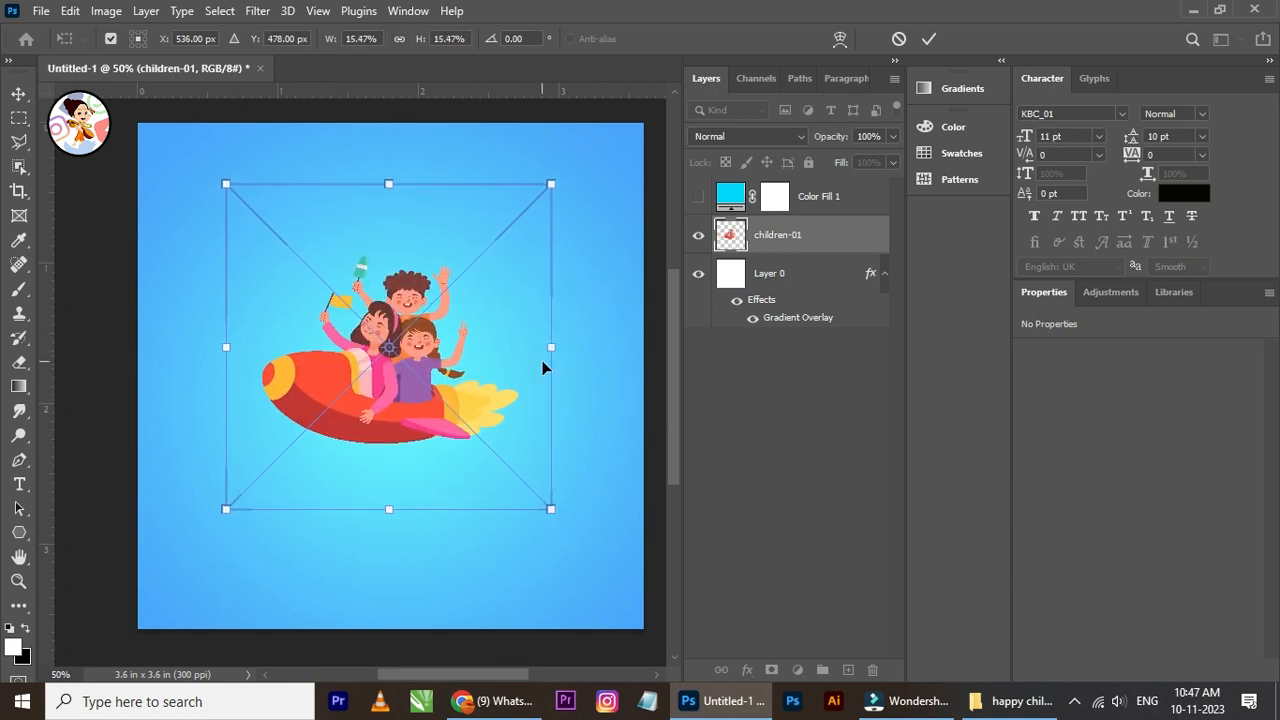
click(926, 39)
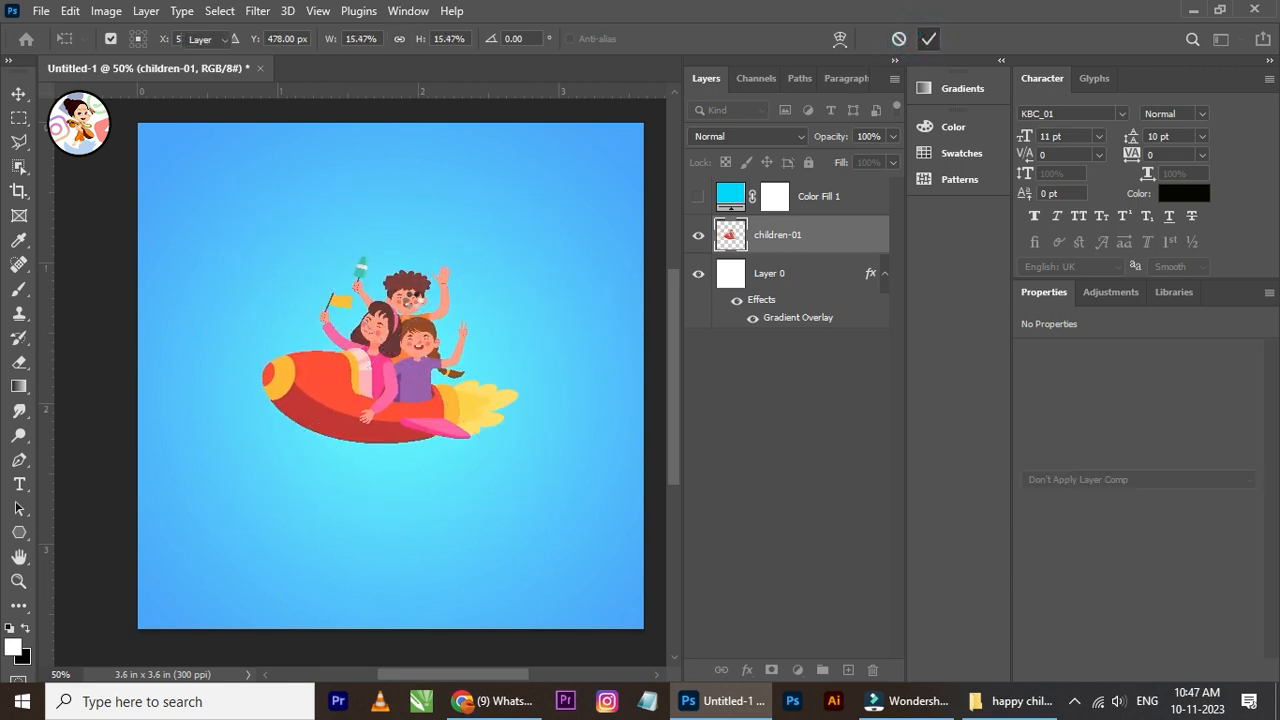
Step: Center the children-01 image horizontally against Layer 0, leaving only children-01 selected
scroll(399, 310, up, 1)
scroll(400, 311, down, 2)
scroll(401, 371, up, 1)
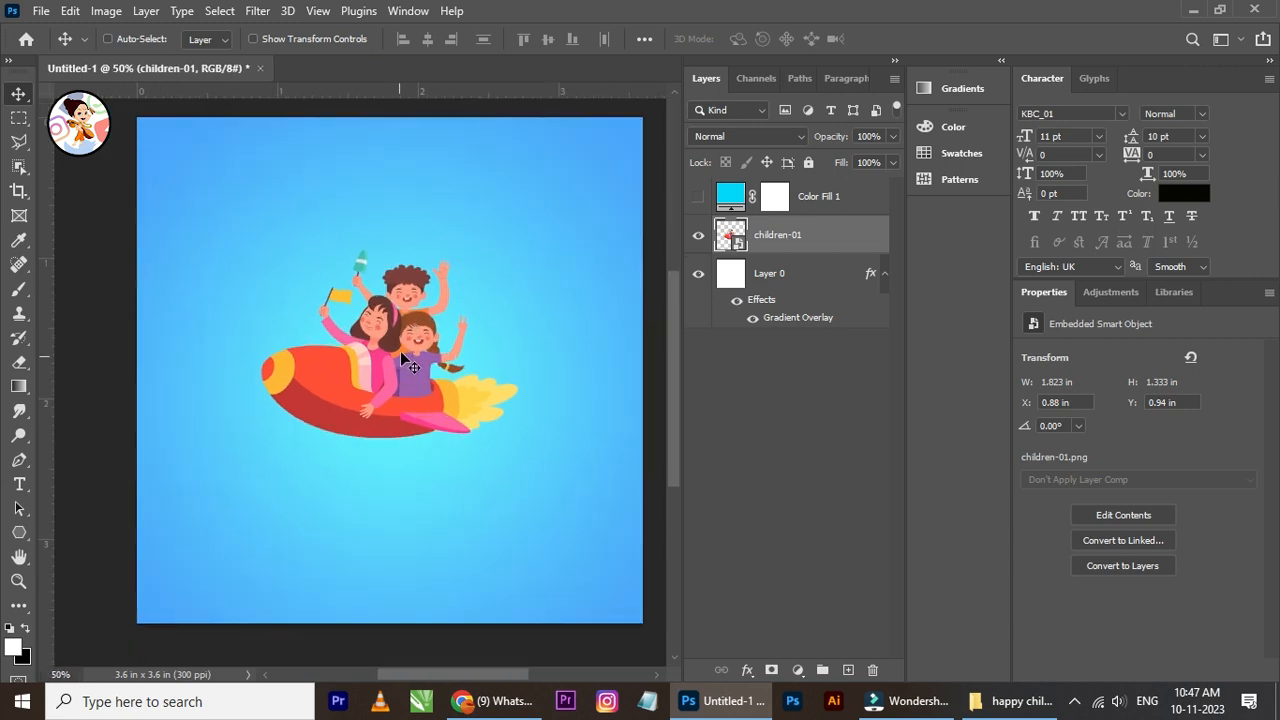
shift+click(768, 285)
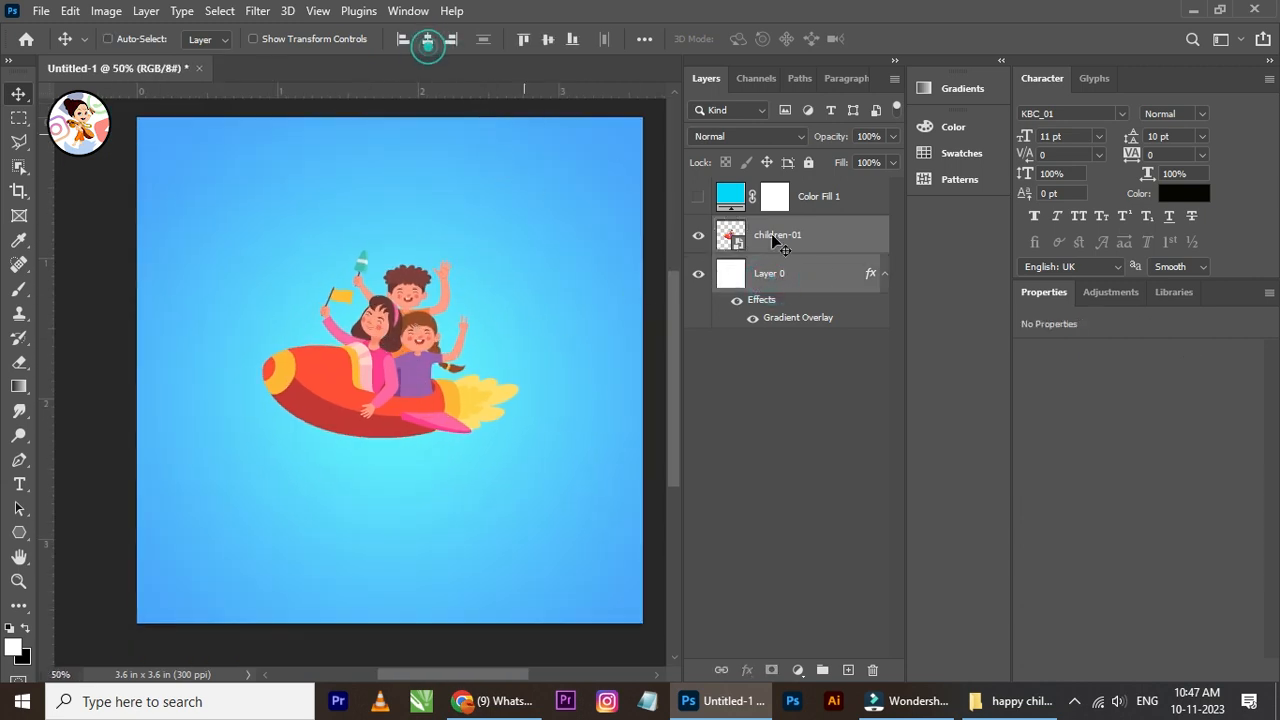
click(809, 250)
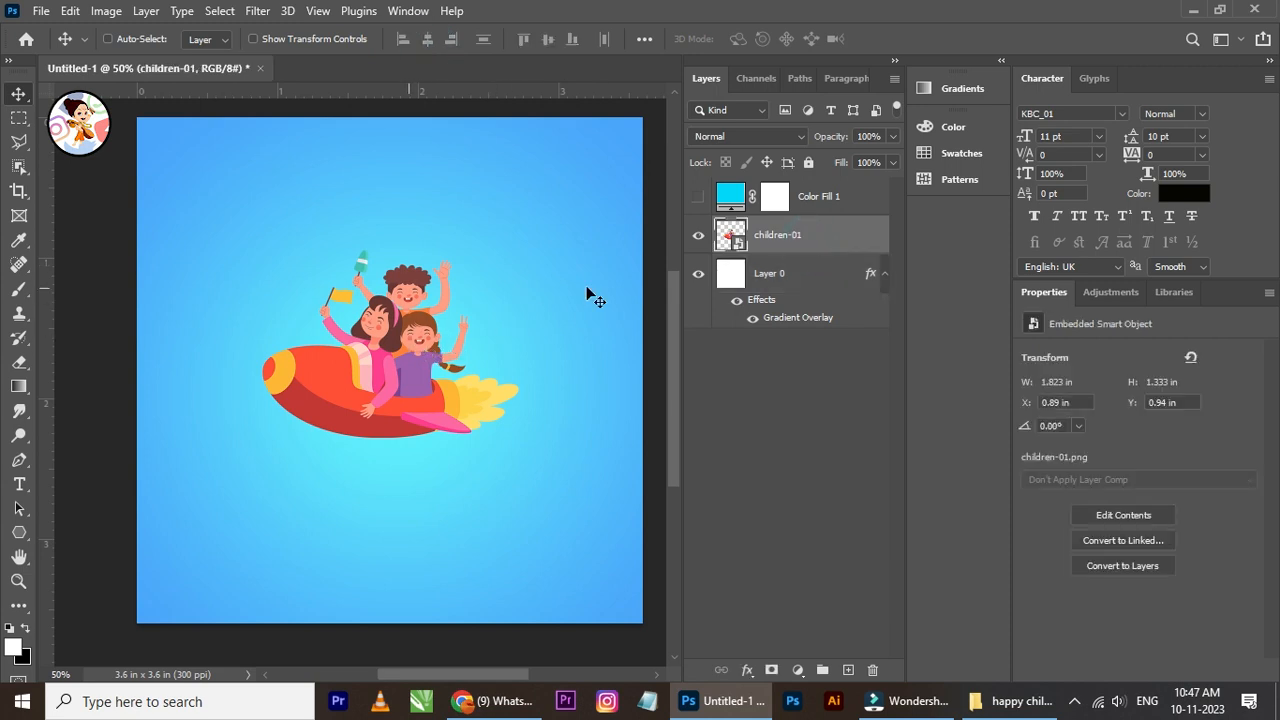
Step: Add a new empty layer directly above Layer 0 and activate the Ellipse tool
click(797, 295)
click(848, 669)
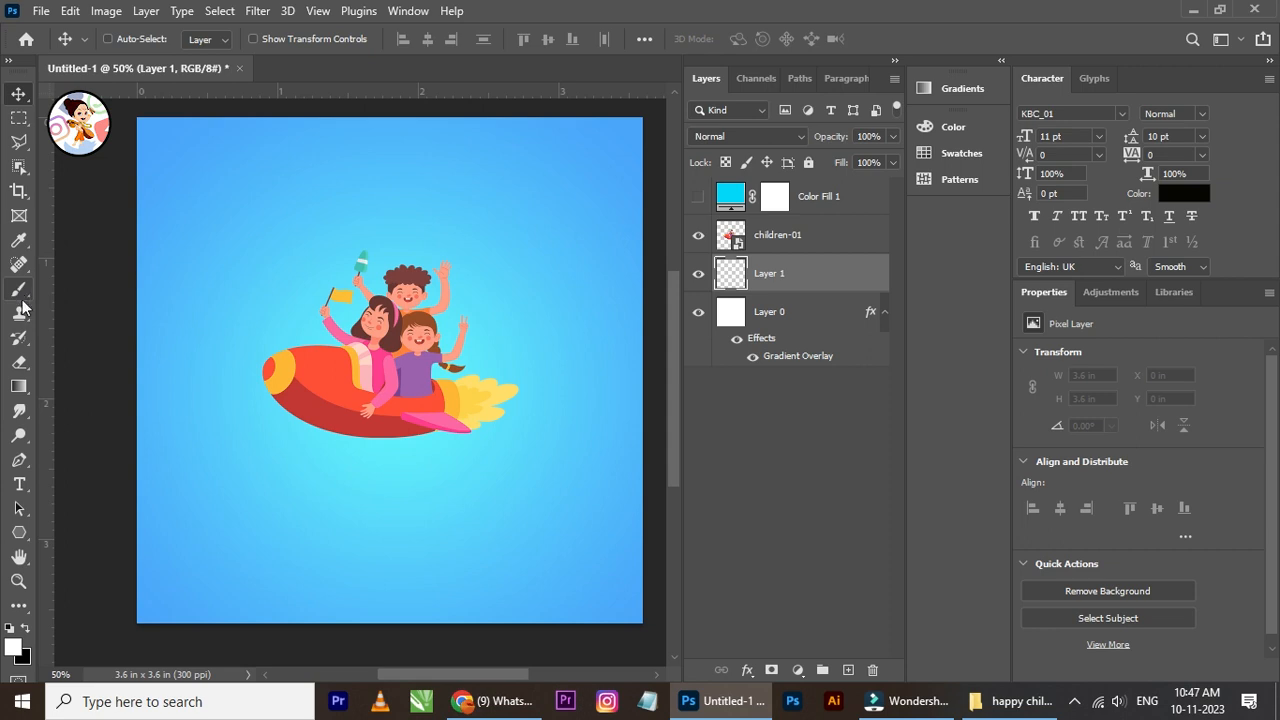
right_click(23, 533)
click(65, 532)
right_click(14, 537)
click(13, 537)
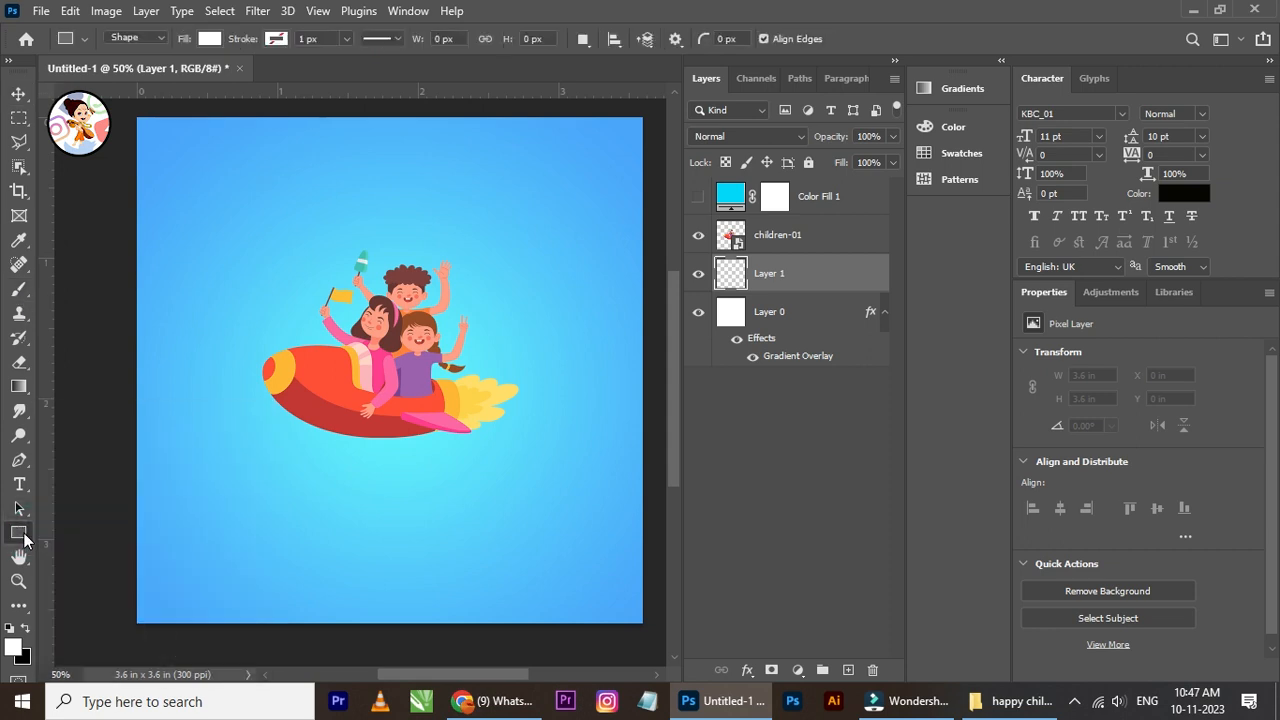
right_click(26, 535)
click(92, 550)
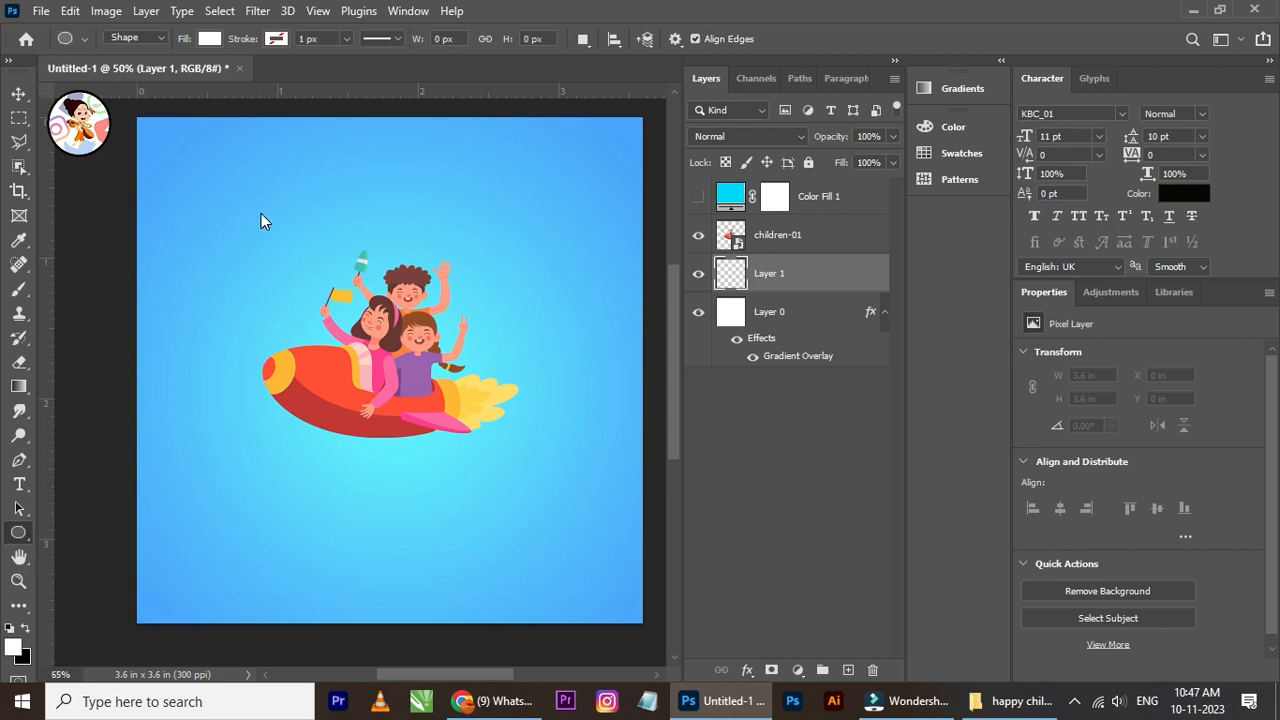
Step: Draw a white ellipse about 130 px wide and 138 px high near the artwork's upper-left corner
scroll(261, 213, up, 2)
drag(261, 213, 328, 264)
drag(209, 192, 302, 291)
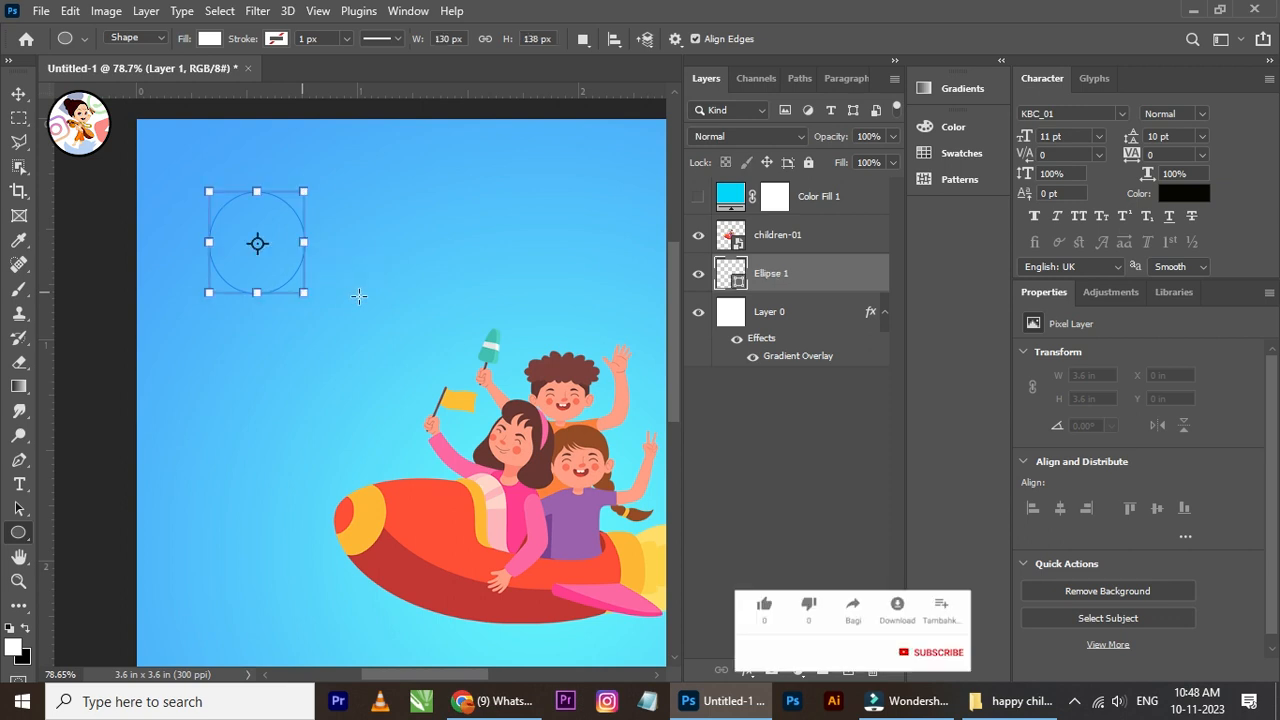
click(18, 94)
drag(312, 256, 254, 259)
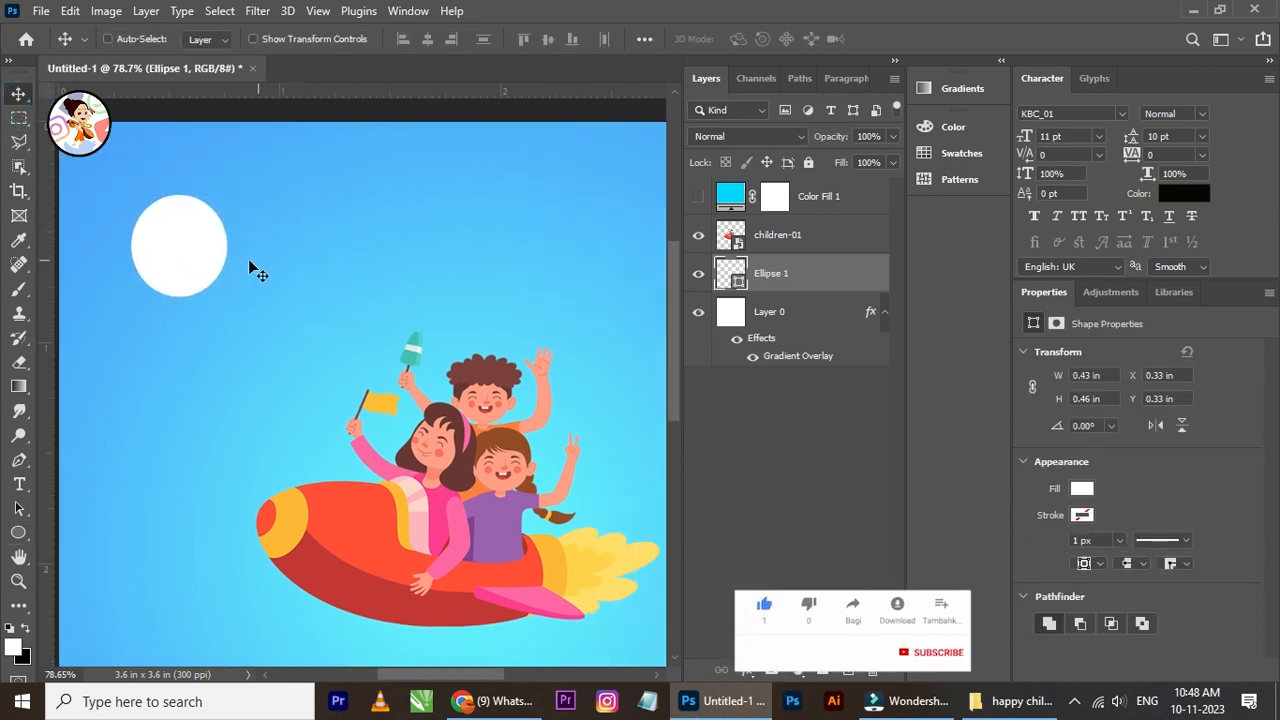
Step: Duplicate the white ellipse to its right with an overlap, scale the copy to 80.04%, and nudge it slightly left
key(ctrl+j)
drag(188, 254, 264, 259)
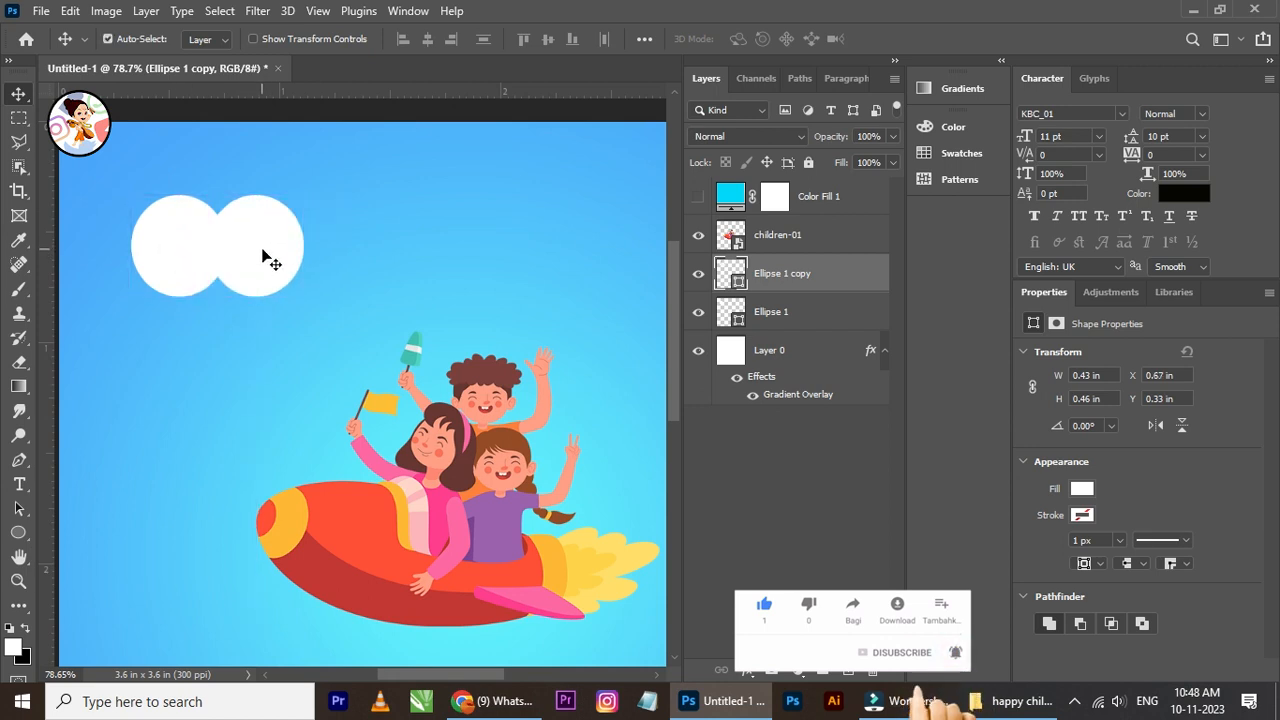
key(ctrl+t)
drag(304, 195, 283, 215)
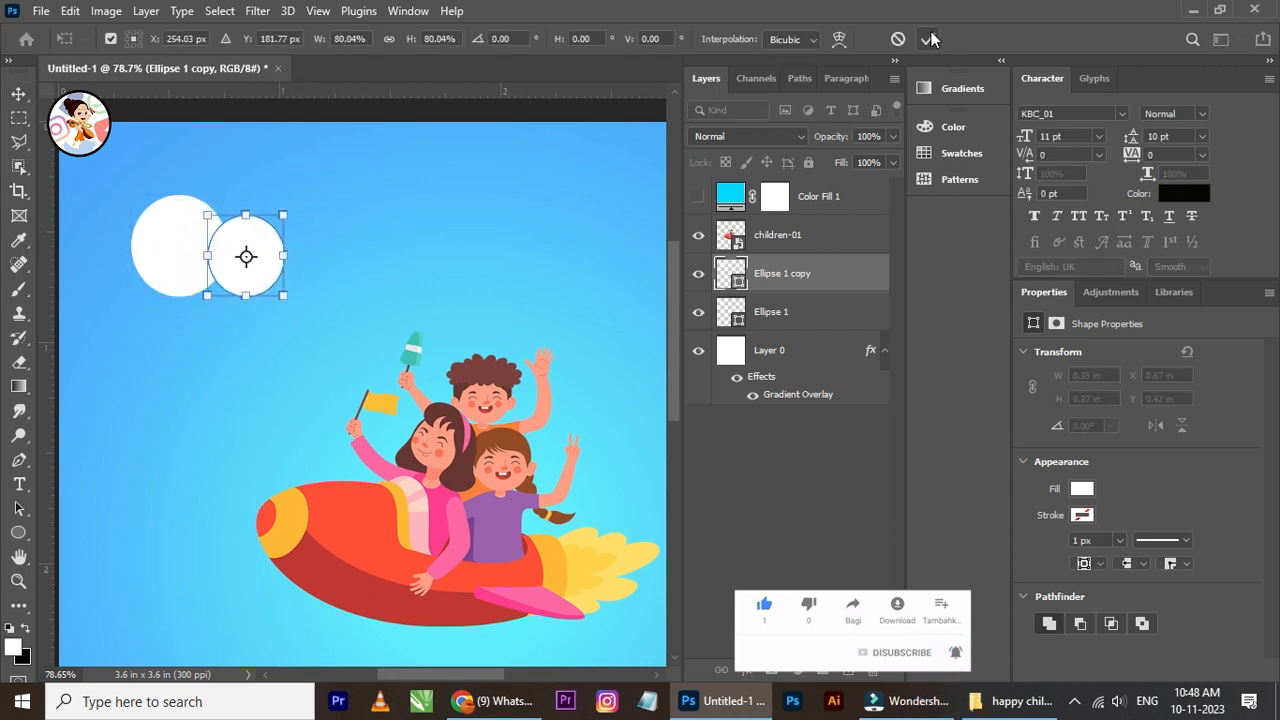
click(929, 39)
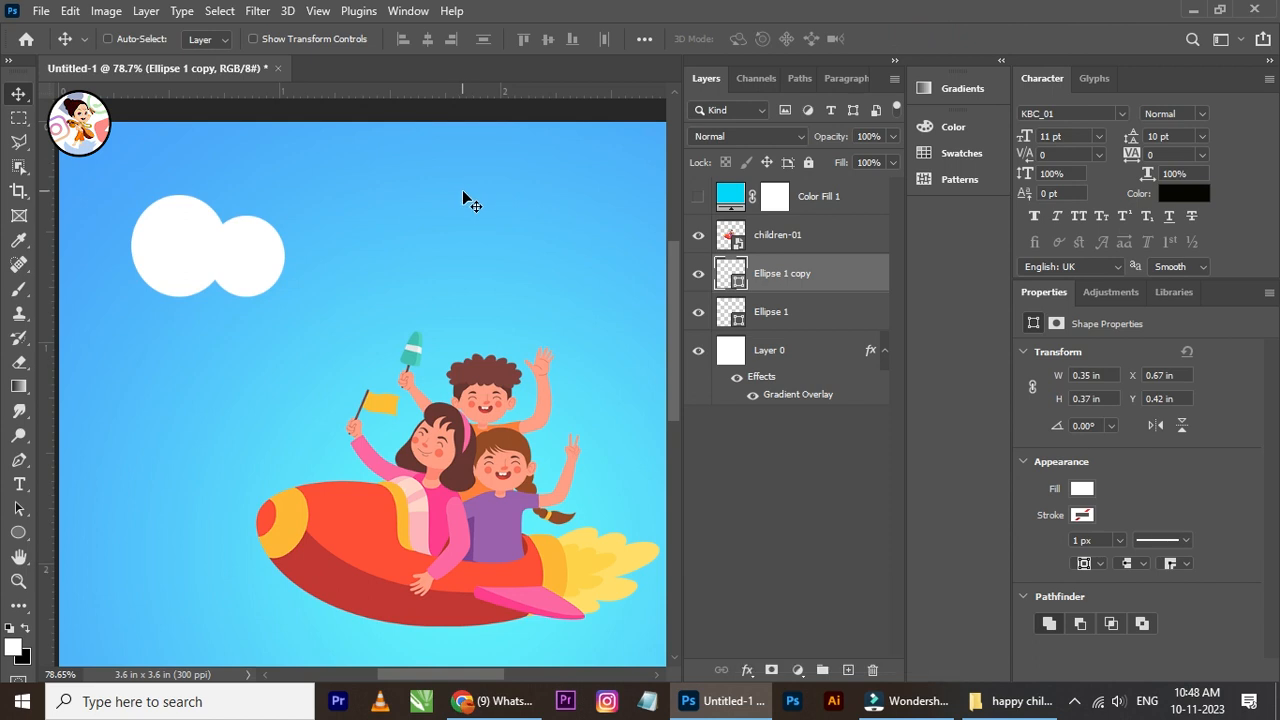
key(Left)
key(Left)
Step: Duplicate the smaller ellipse to its right as the cloud's third lobe and scale this copy to 120.55%
drag(246, 251, 314, 251)
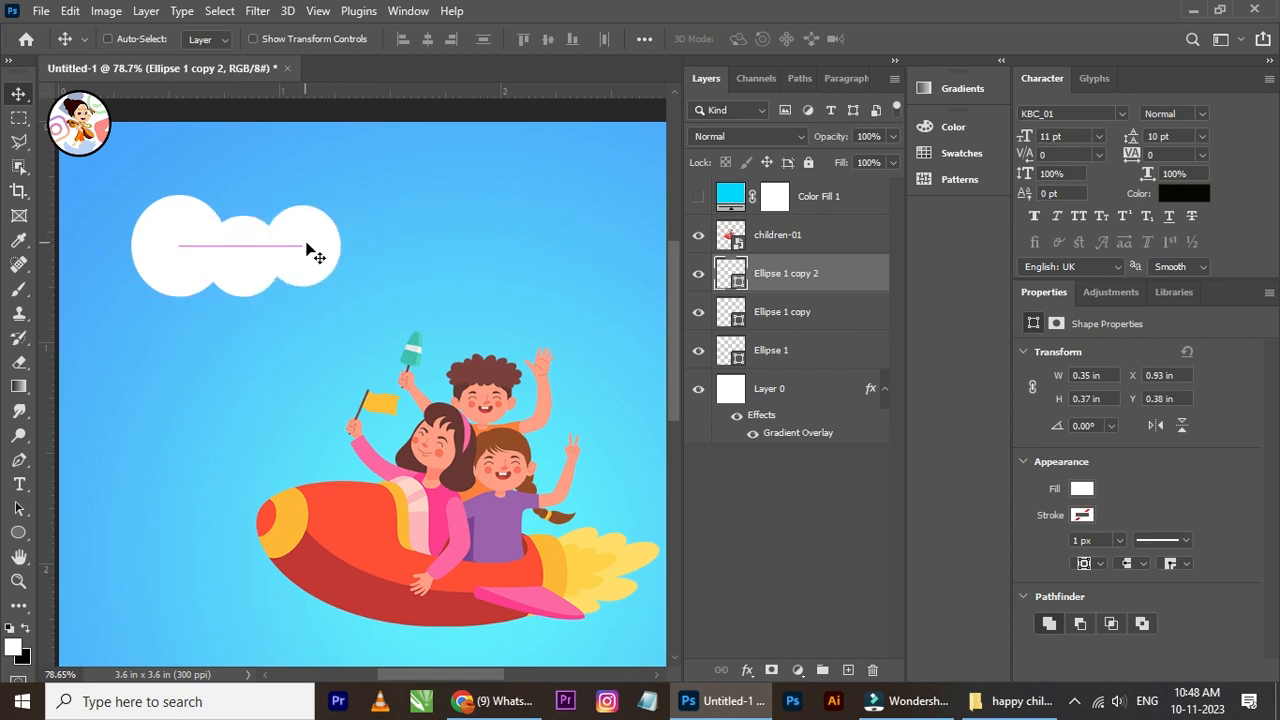
scroll(271, 243, up, 2)
key(ctrl+t)
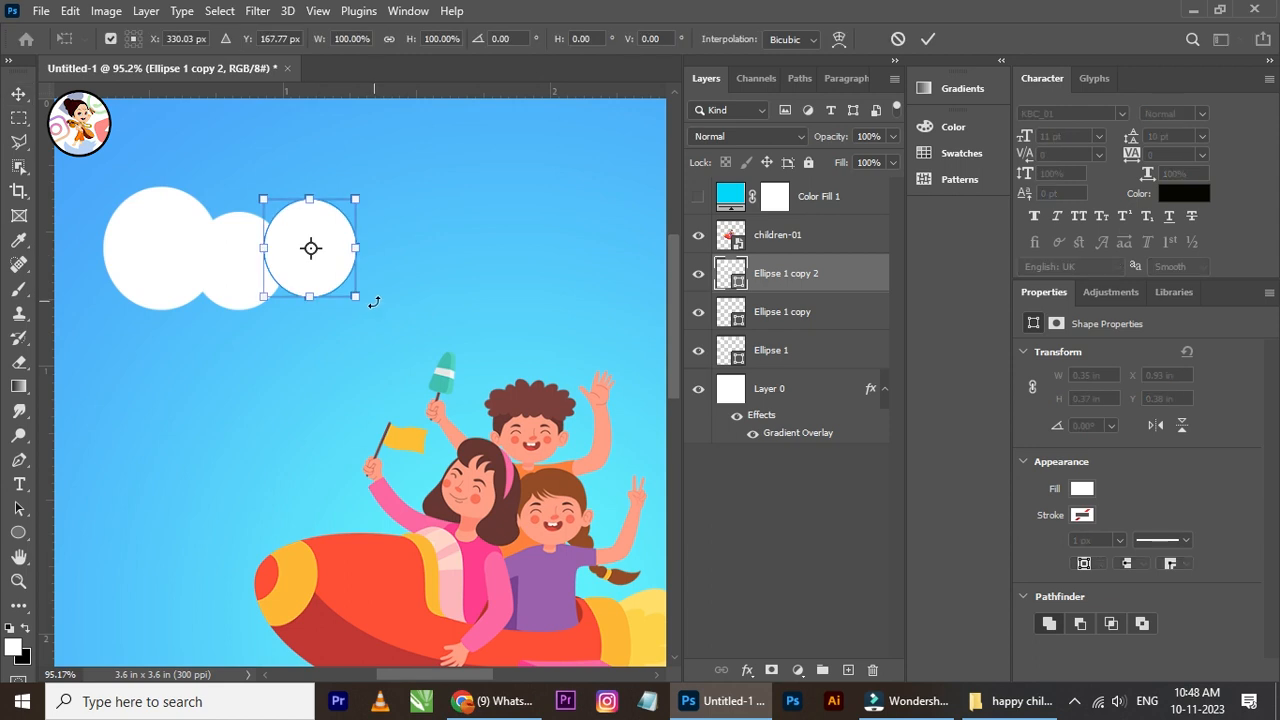
drag(358, 302, 379, 318)
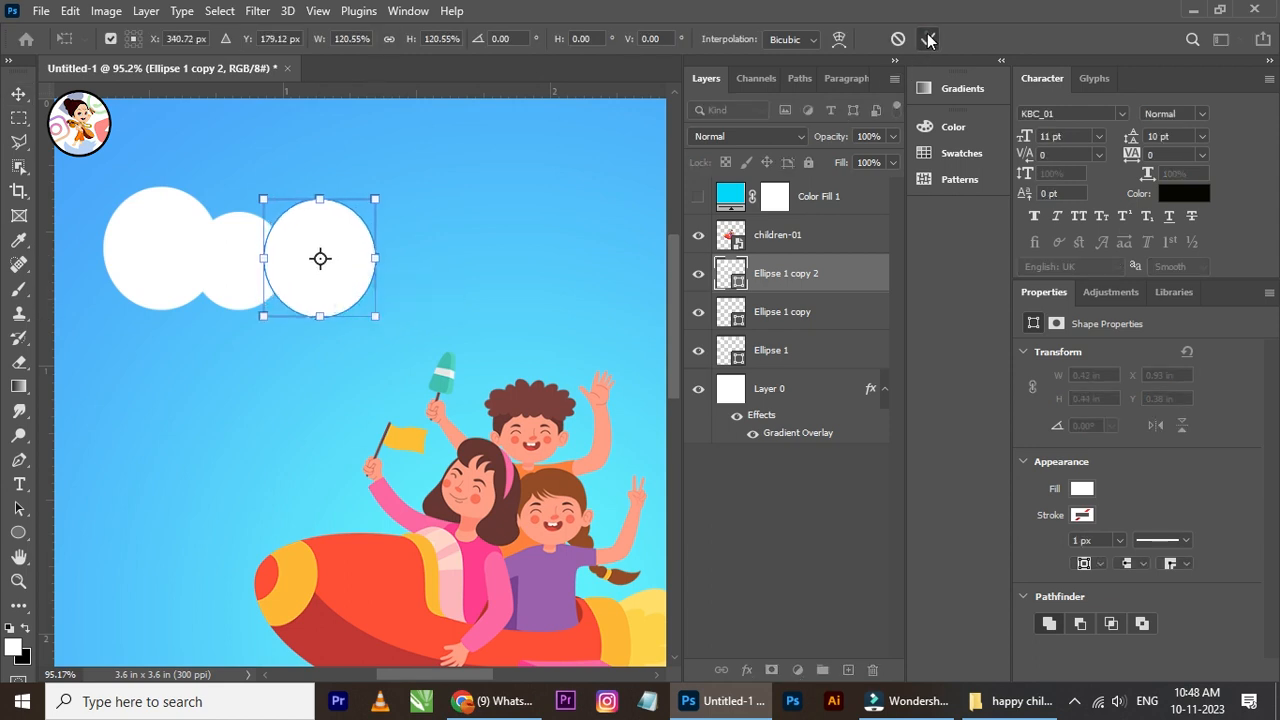
click(928, 38)
Step: Nudge the third ellipse to X 0.87 in, Y 0.36 in so it overlaps the middle ellipse
key(Left)
key(Left)
key(Left)
key(Left)
key(Left)
key(Left)
key(Left)
key(Left)
key(Left)
key(Left)
key(Left)
key(Left)
key(Left)
key(Left)
key(Left)
key(Left)
key(Left)
key(Left)
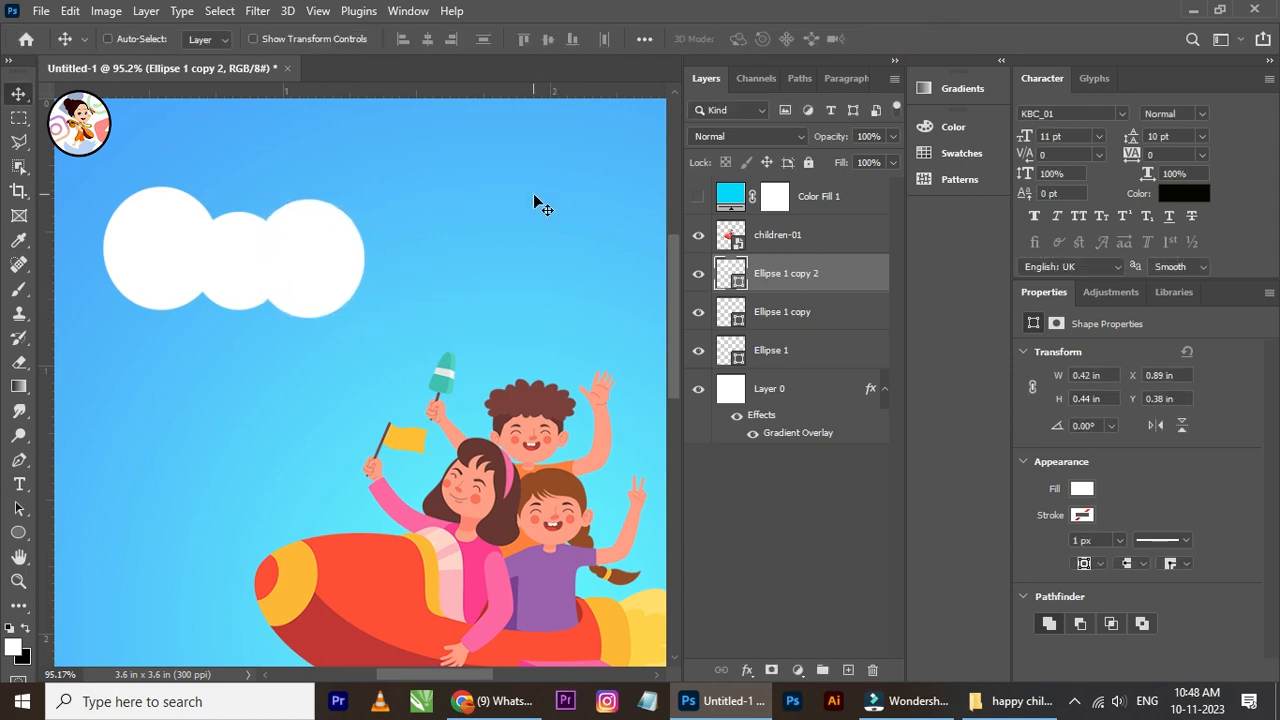
key(Down)
key(Down)
key(Down)
key(Down)
key(Down)
key(Down)
key(Down)
key(Down)
key(Down)
key(Down)
key(Down)
key(Down)
key(Down)
key(Down)
key(Down)
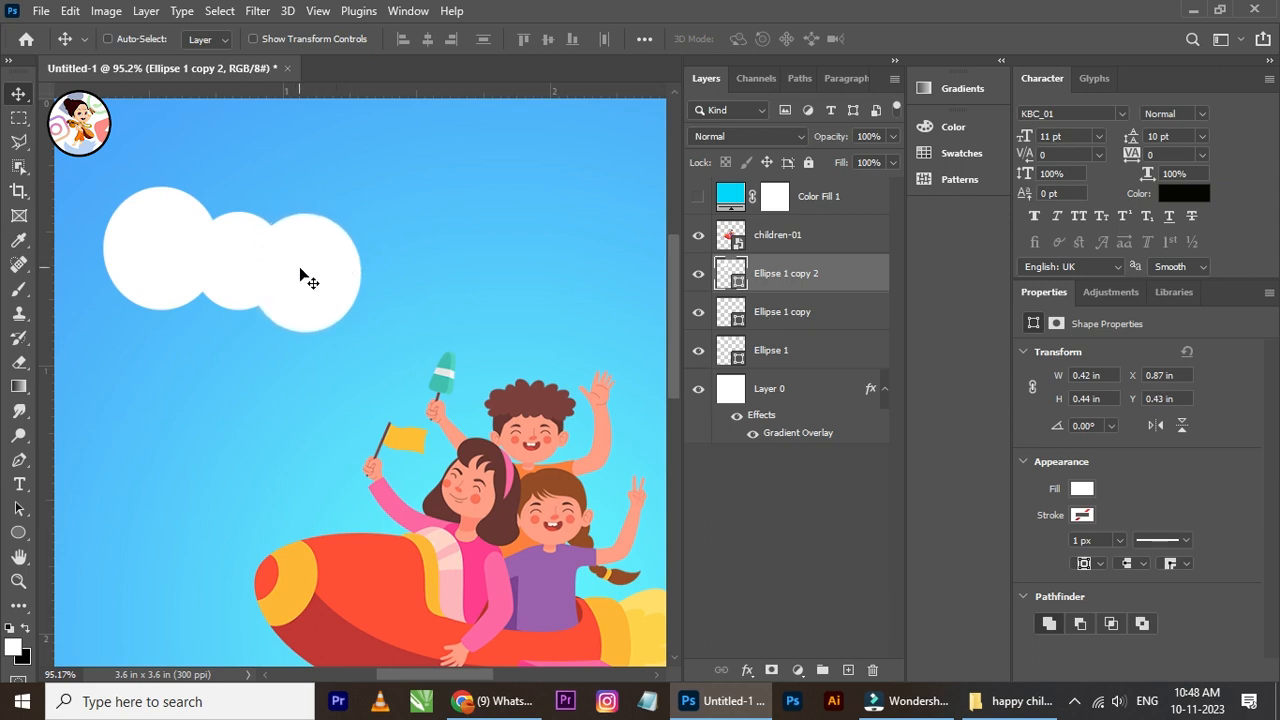
key(Up)
key(Up)
key(Up)
key(Up)
key(Up)
key(Up)
key(Up)
key(Up)
key(Up)
key(Up)
key(Up)
key(Up)
key(Up)
key(Up)
key(Up)
key(Up)
key(Up)
key(Up)
key(Up)
key(Up)
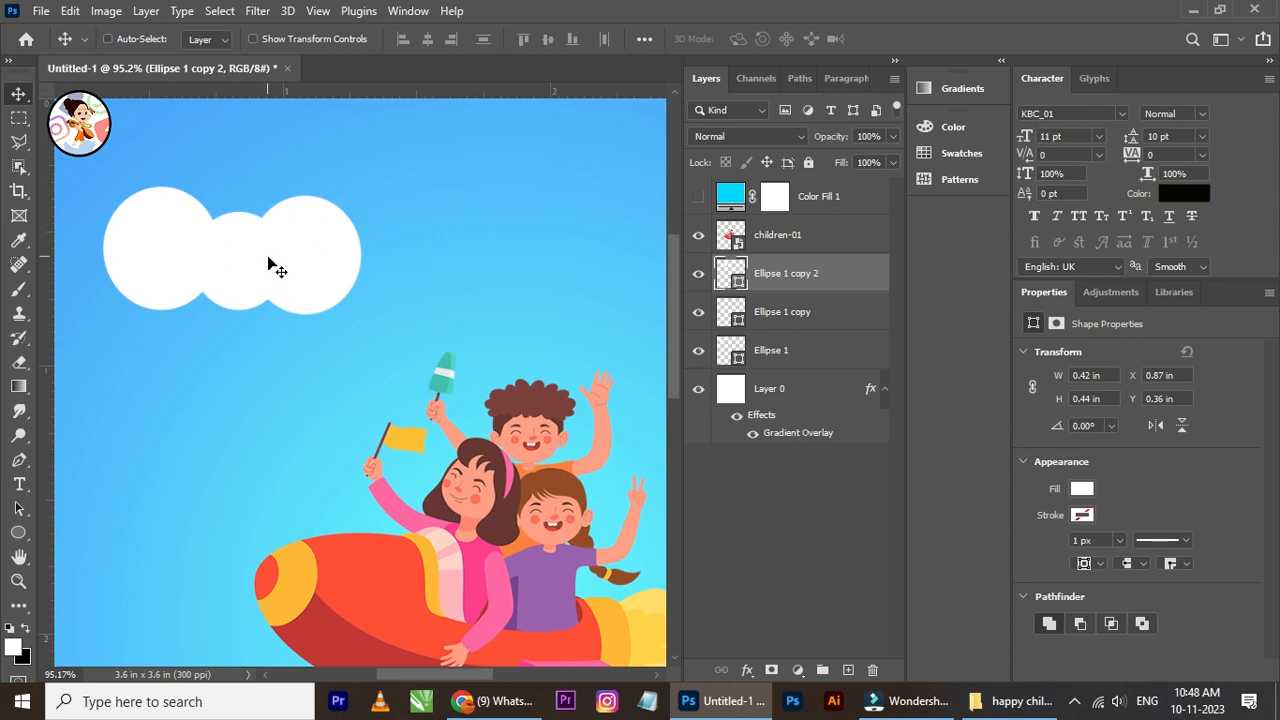
Step: Duplicate the third ellipse as a fourth lobe, scaled to about 0.35 × 0.37 in at about X 1.17 in, Y 0.36 in
key(ctrl)
key(ctrl+j)
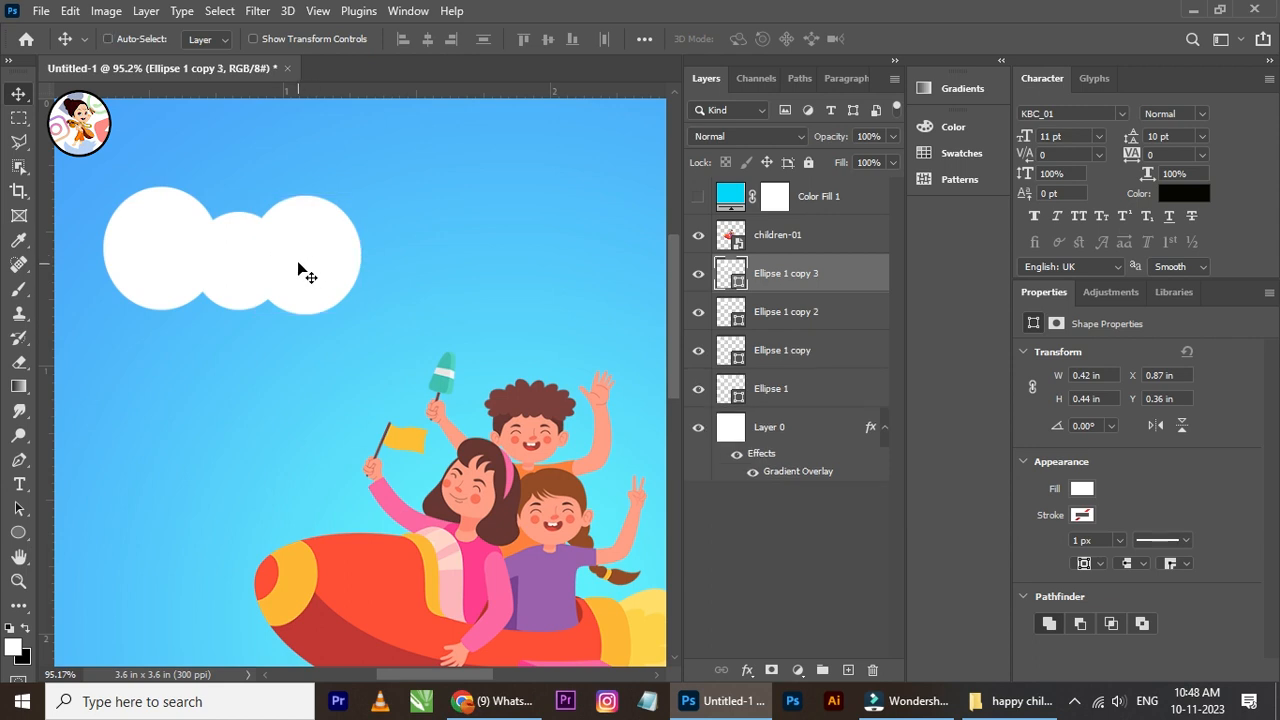
drag(300, 259, 377, 298)
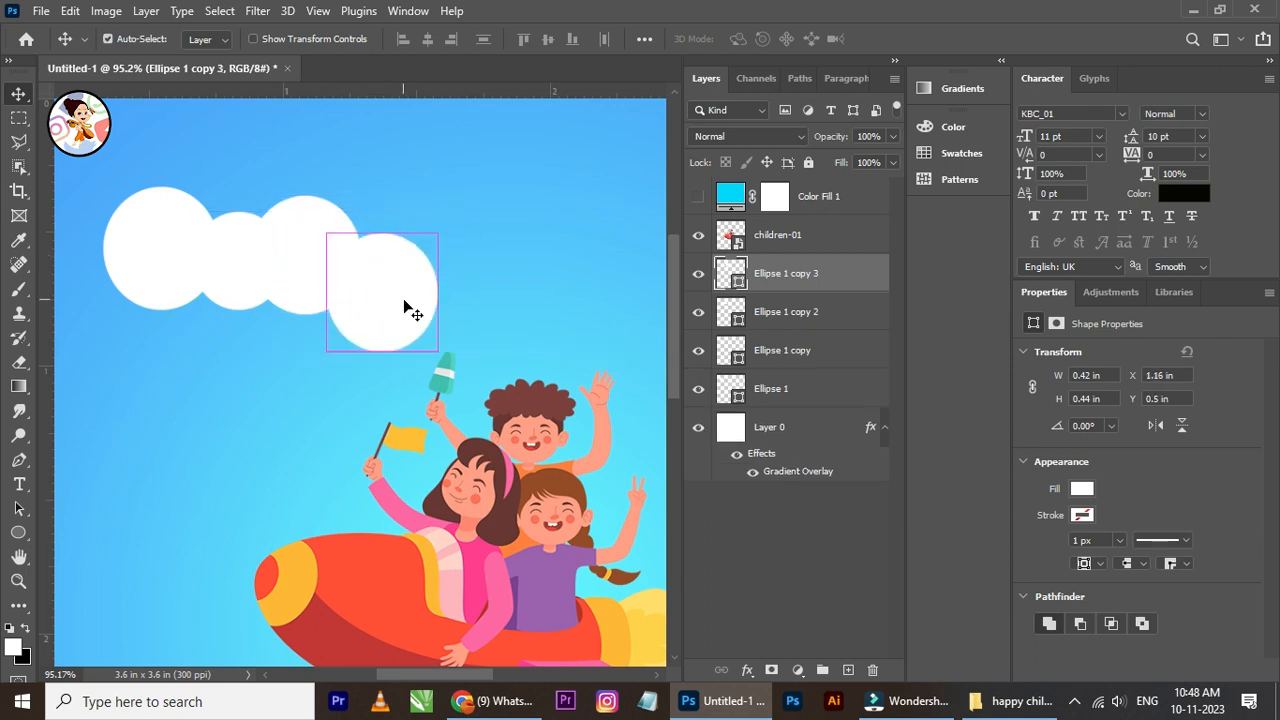
key(ctrl+t)
drag(437, 352, 423, 297)
click(928, 38)
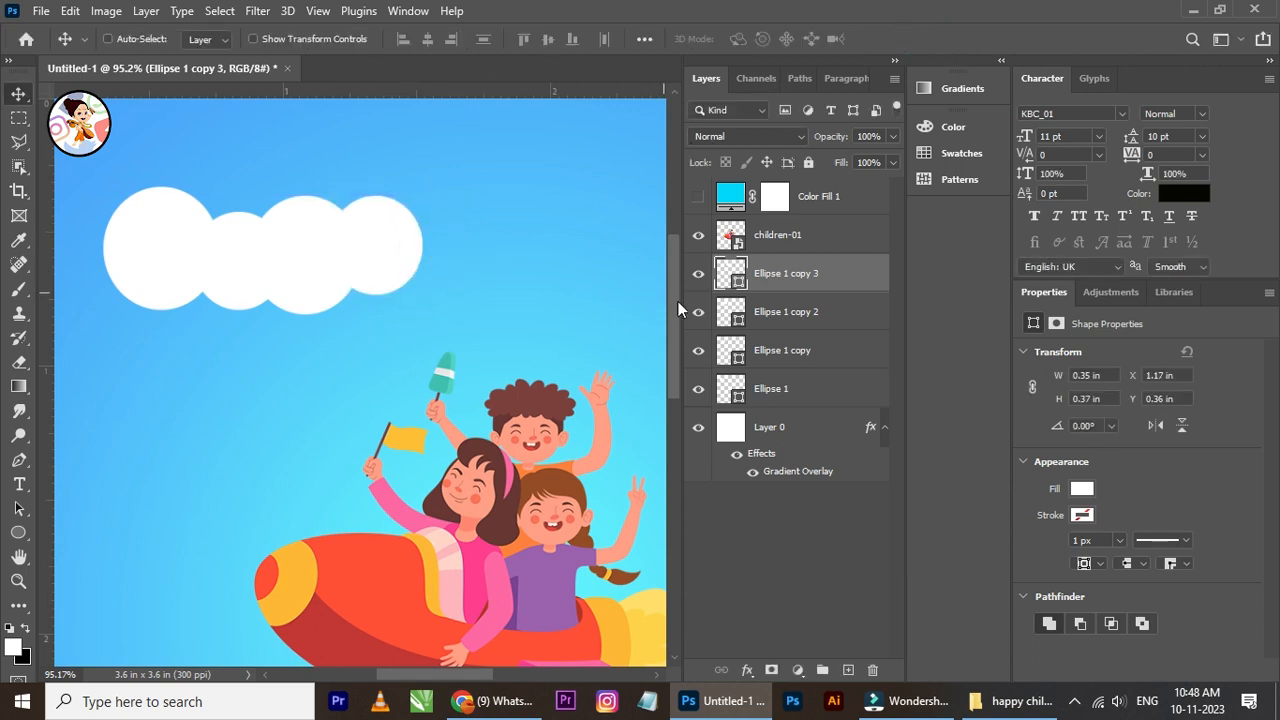
Step: Merge the four ellipse layers into a single cloud shape layer
shift+click(770, 322)
shift+click(768, 350)
shift+click(772, 386)
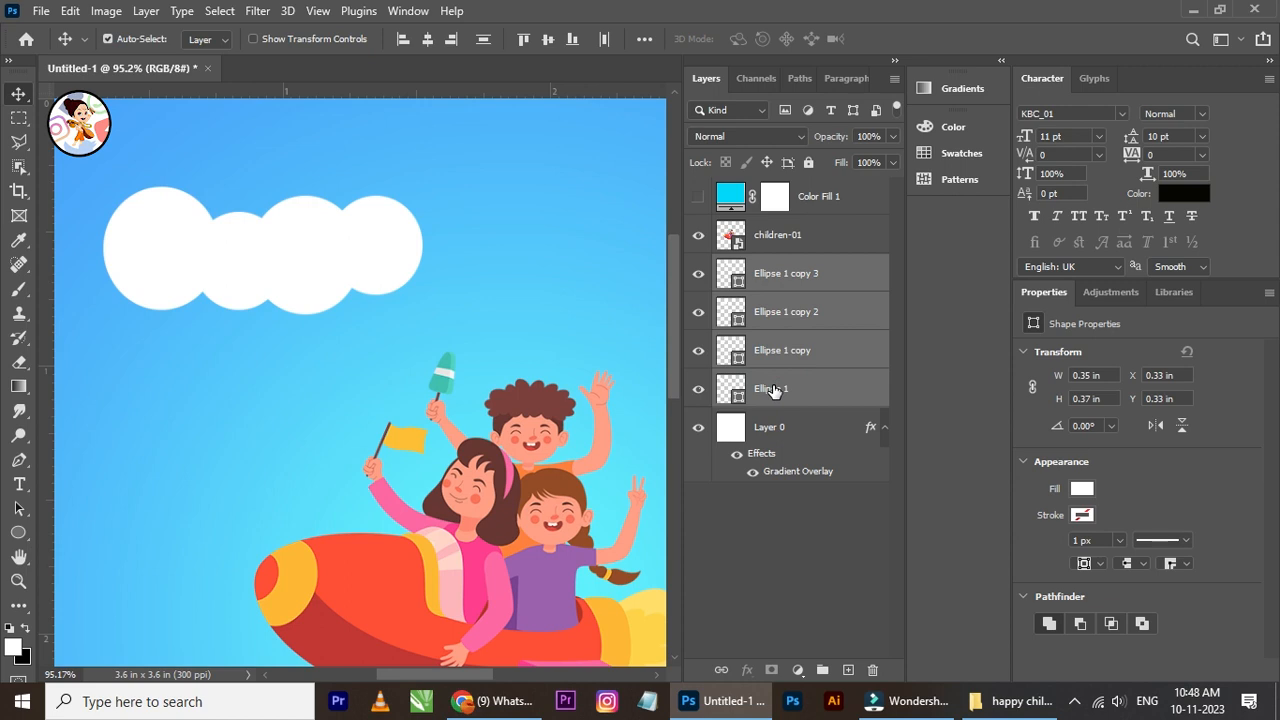
key(ctrl+e)
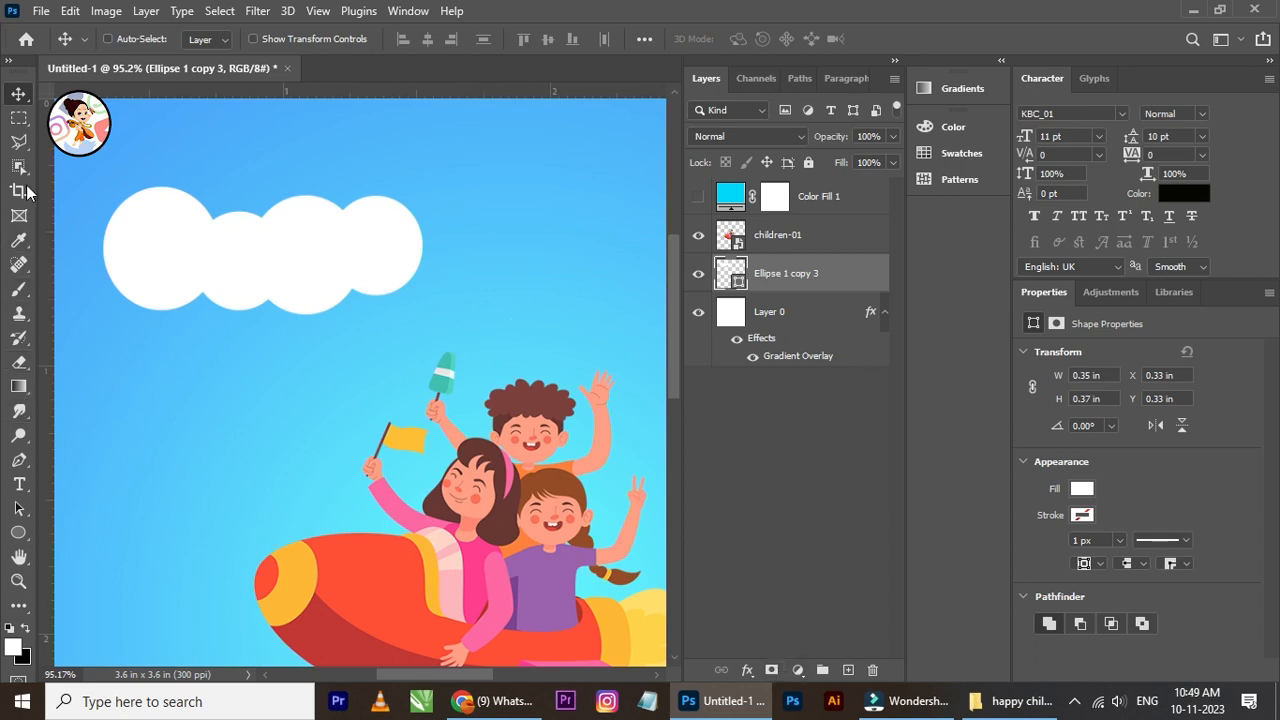
click(19, 141)
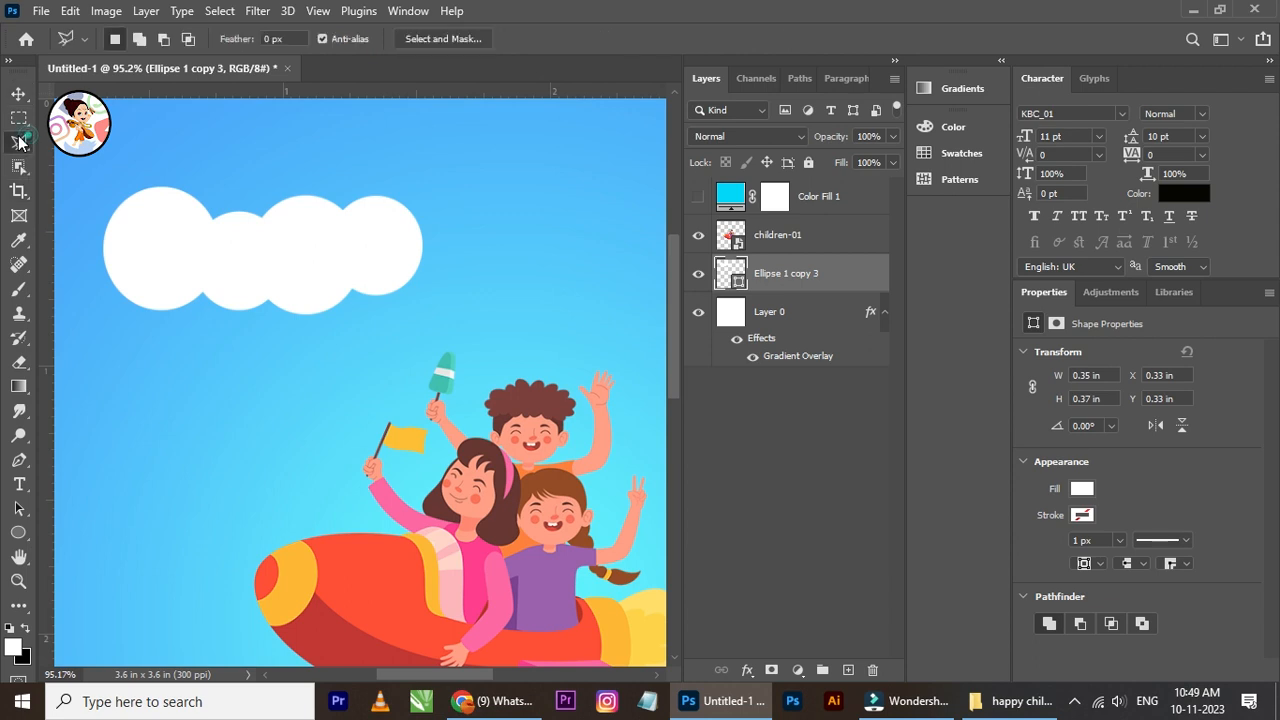
click(76, 239)
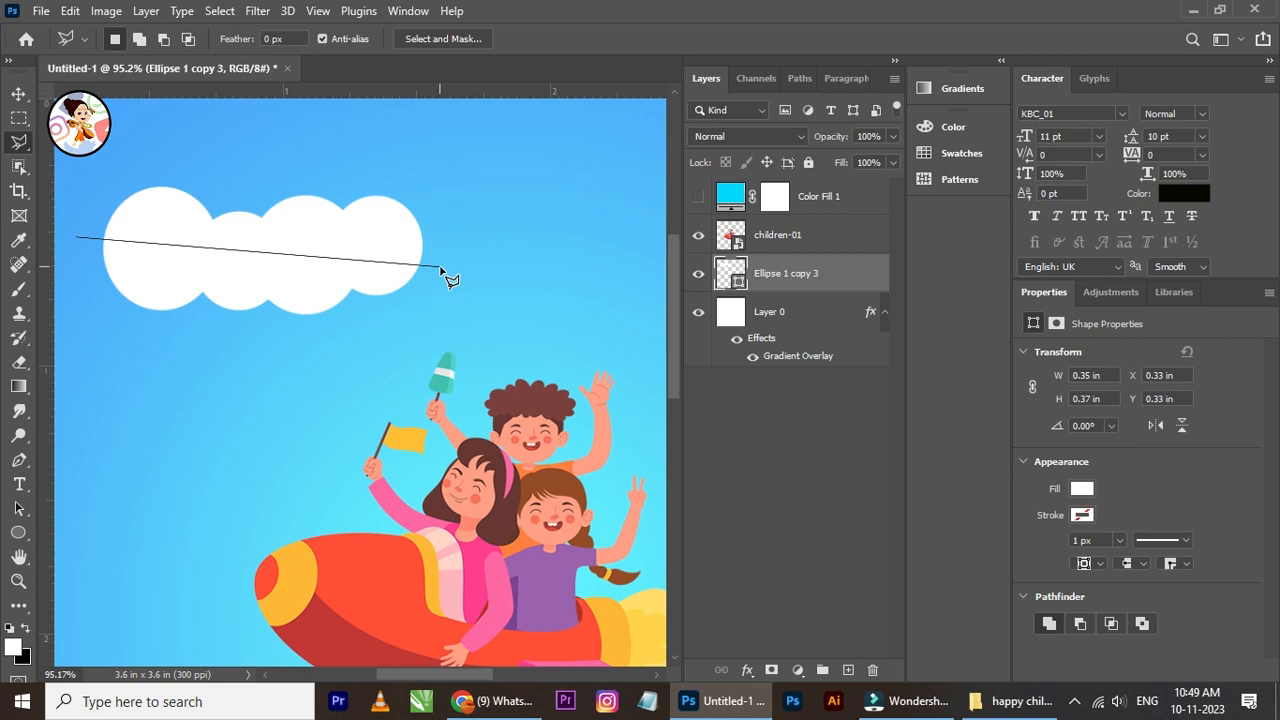
double_click(81, 254)
click(585, 272)
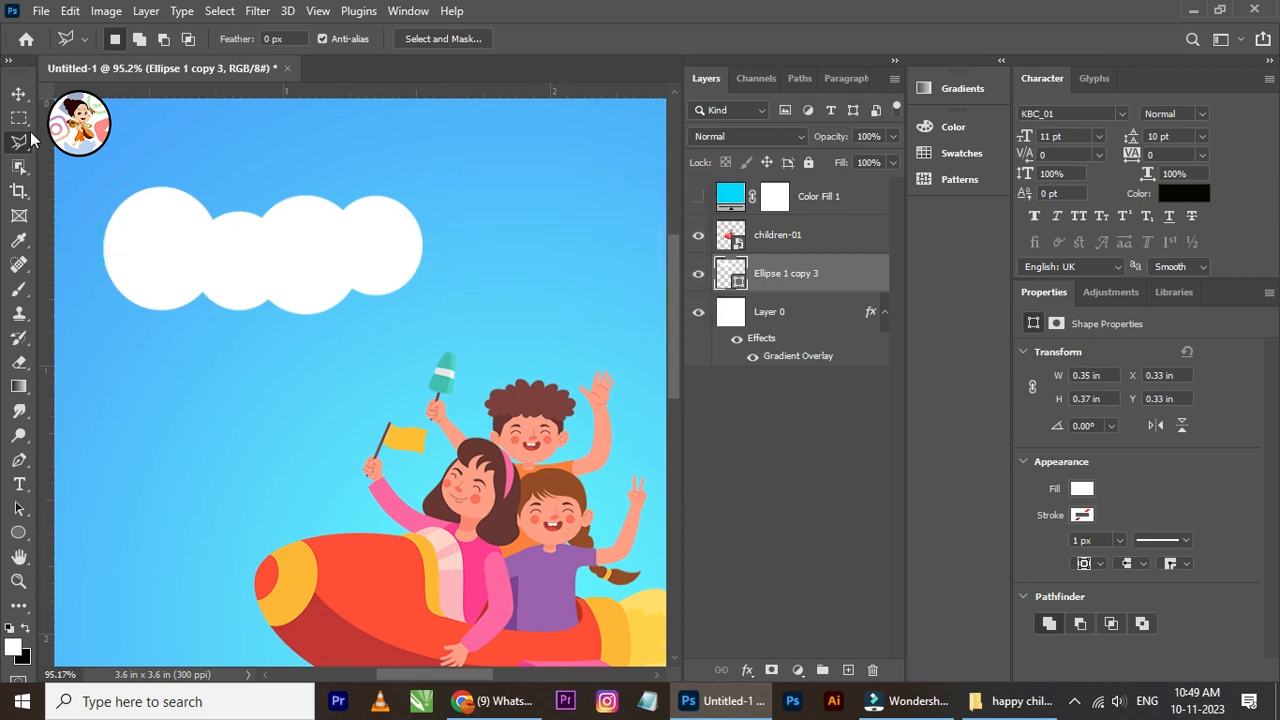
drag(53, 200, 20, 220)
Step: Place a horizontal guide across the cloud's lower part and select the area below it with the Polygonal Lasso tool
drag(271, 97, 271, 260)
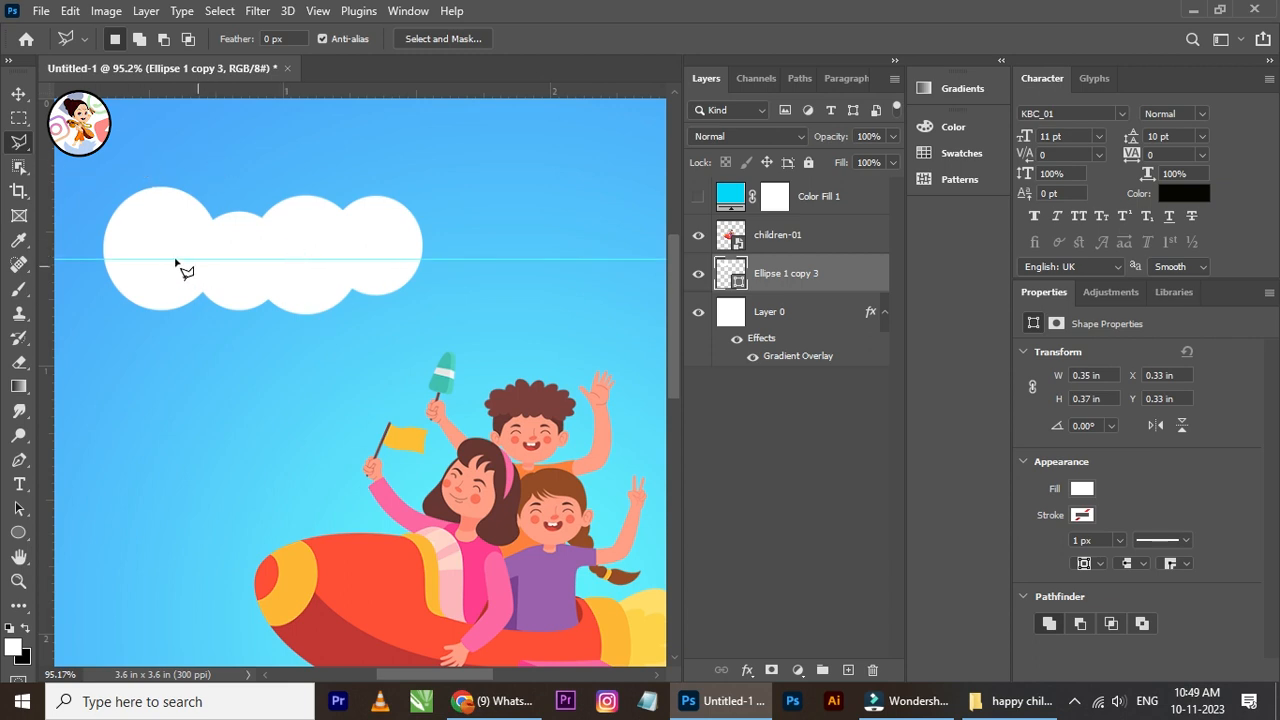
click(84, 260)
click(438, 260)
click(414, 363)
click(84, 263)
Step: Add a layer mask from the selection, invert it to hide the cloud's bottom, and remove the horizontal guide
click(770, 670)
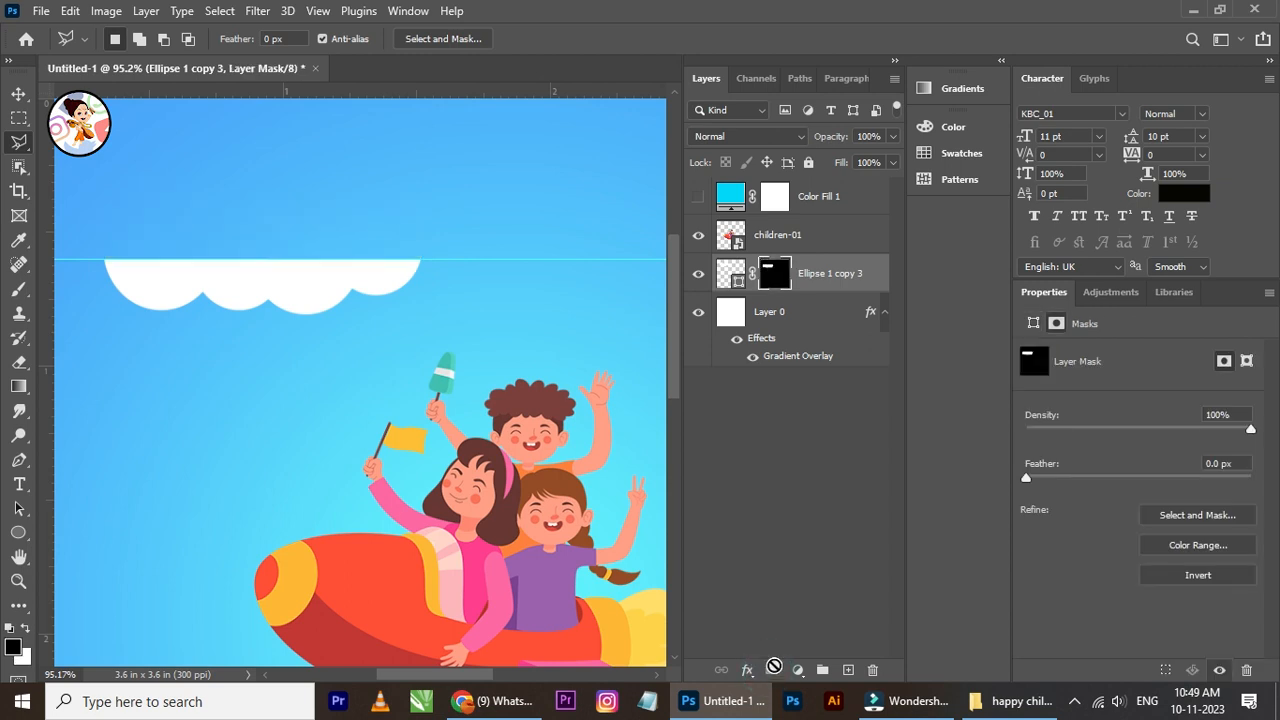
key(ctrl+i)
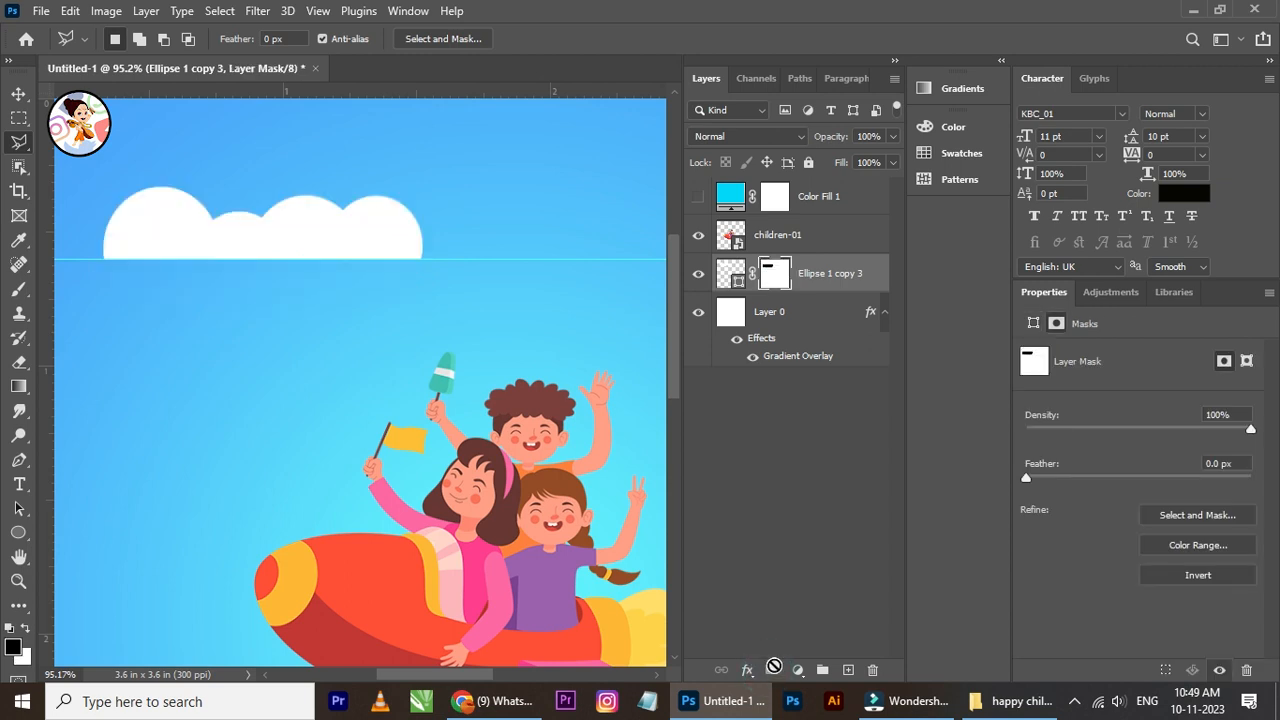
click(18, 94)
drag(456, 259, 462, 88)
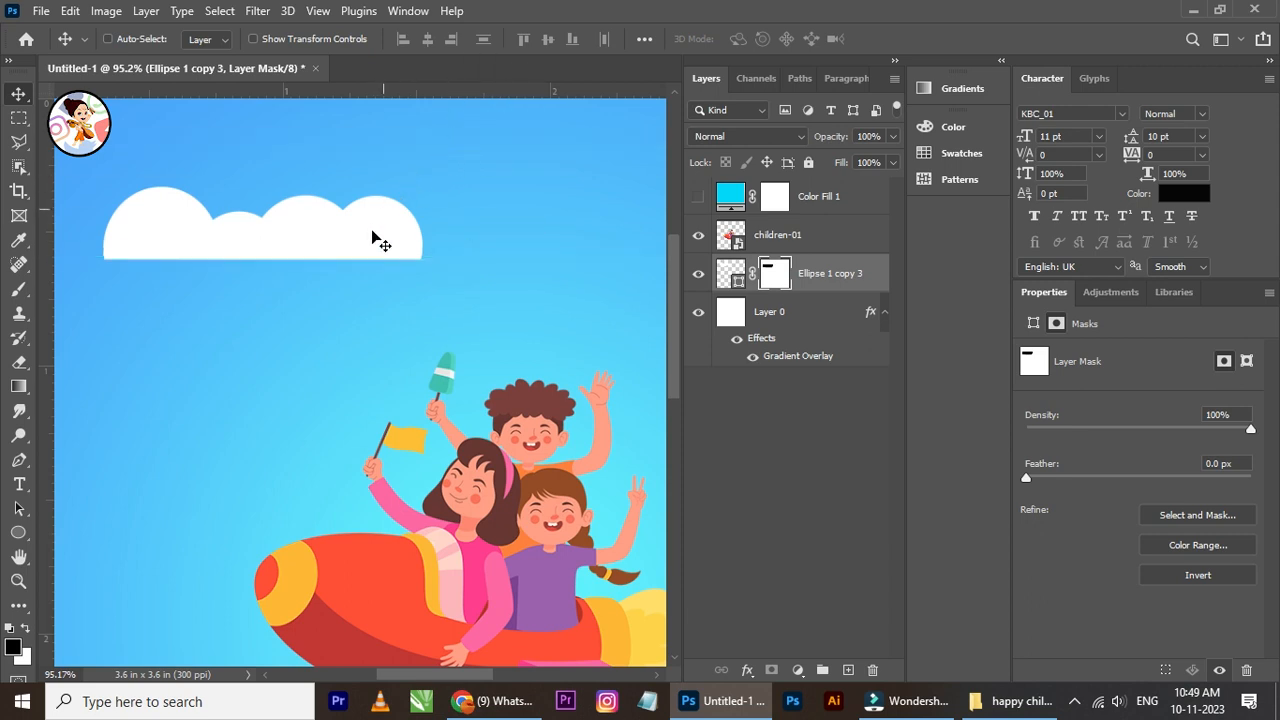
Step: Select the Ellipse 1 copy 3 cloud layer and move the cloud slightly down and to the left
scroll(380, 240, down, 2)
right_click(300, 243)
click(335, 253)
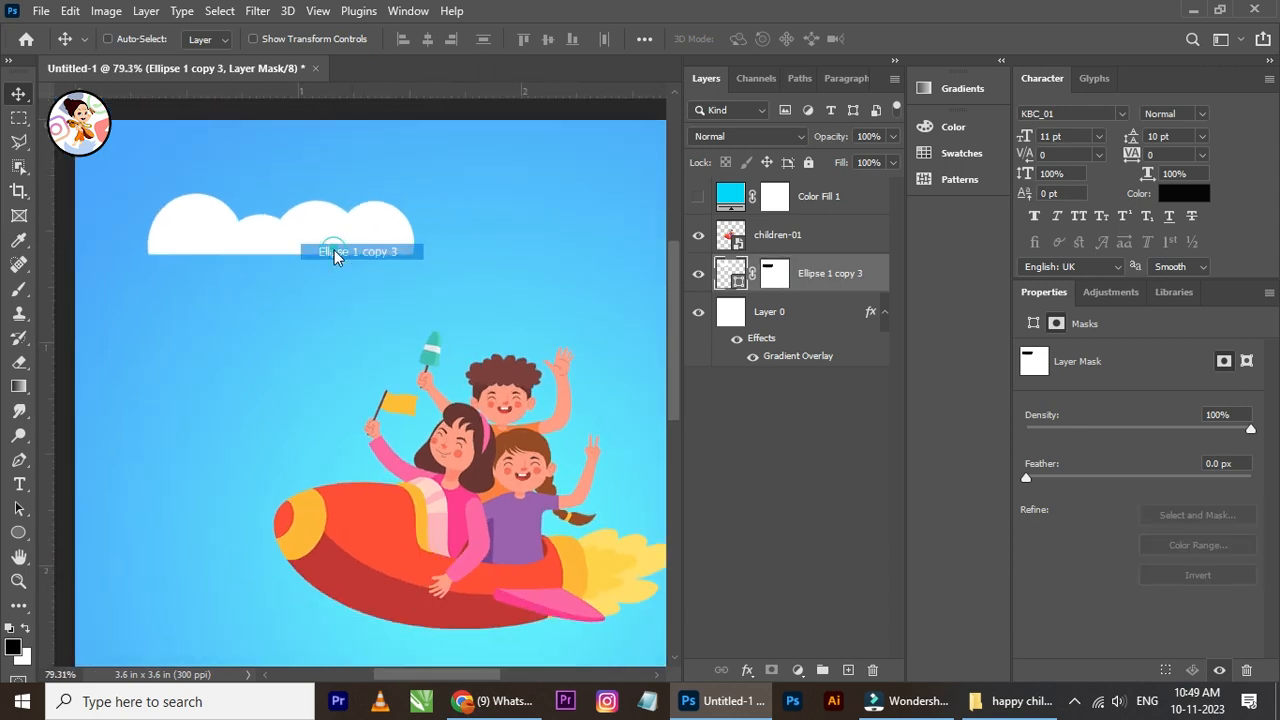
scroll(310, 245, up, 1)
drag(341, 224, 333, 251)
Step: Scale the cloud to 56.97%, commit the transform, and shift the cloud slightly to the right
scroll(319, 268, up, 2)
scroll(320, 272, down, 2)
key(ctrl+t)
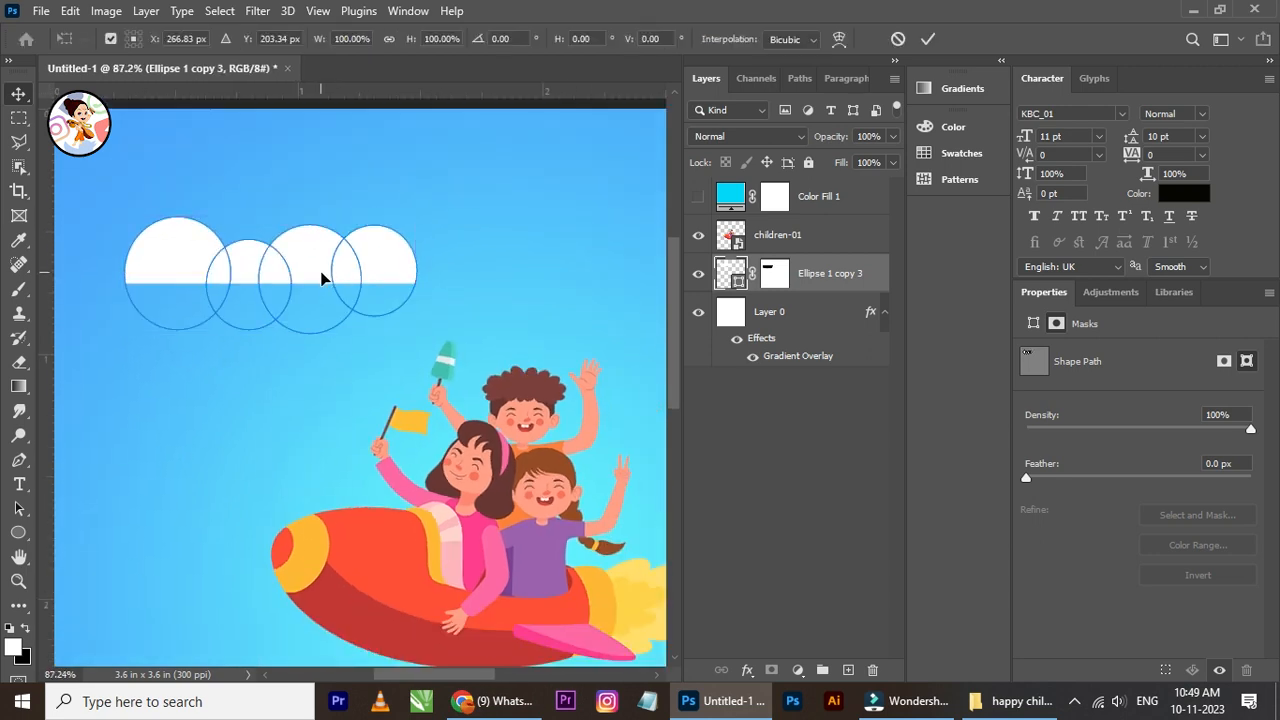
drag(418, 215, 292, 264)
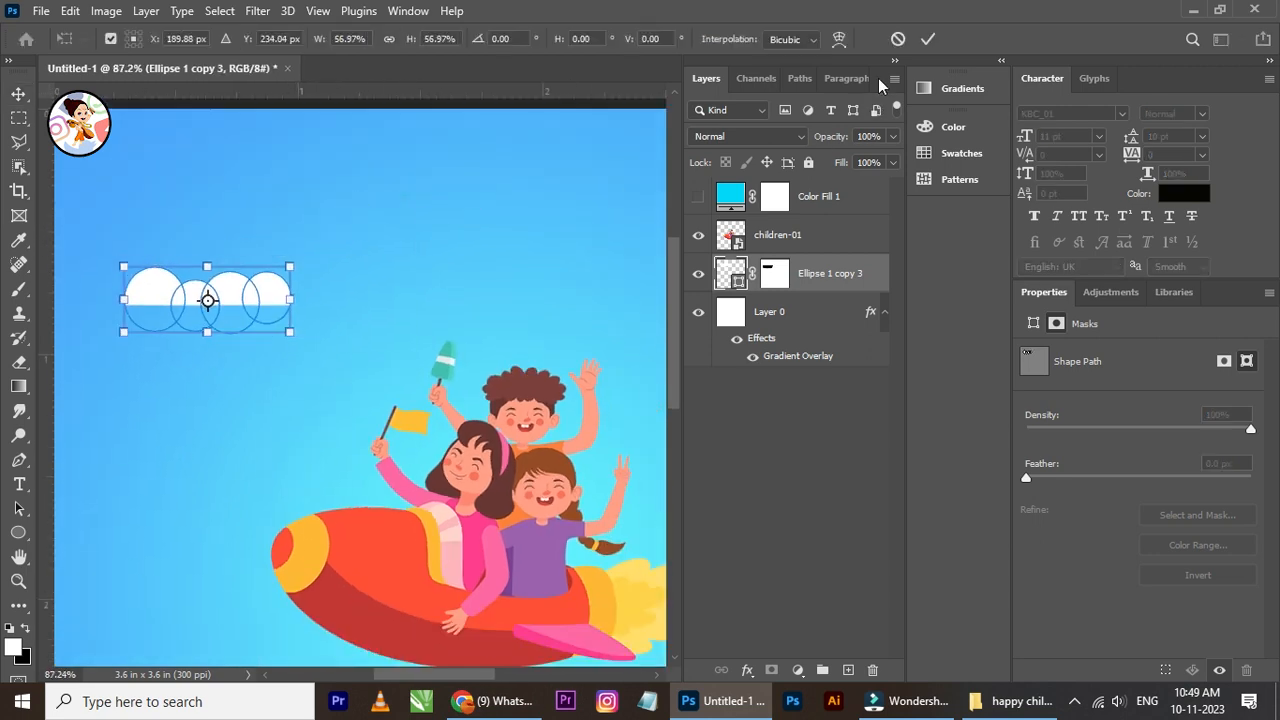
click(928, 39)
scroll(250, 309, down, 2)
scroll(248, 307, up, 3)
drag(243, 300, 283, 300)
drag(298, 301, 349, 301)
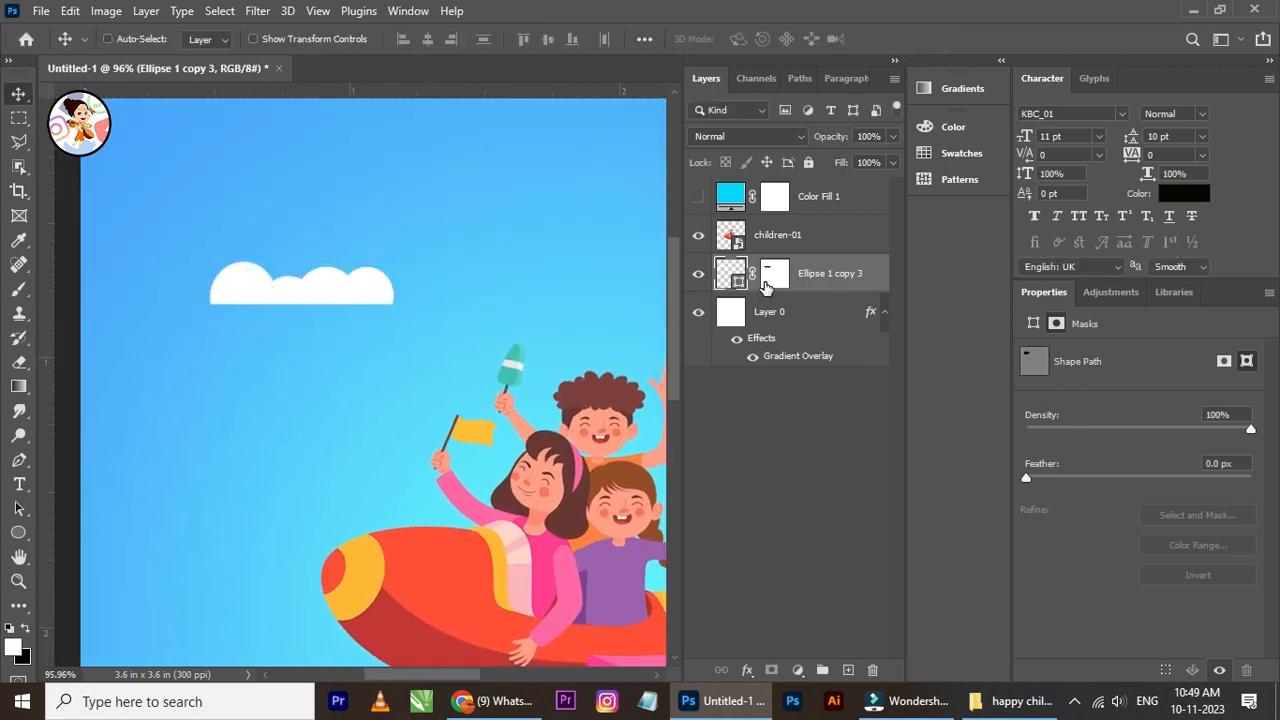
Step: Target the cloud's layer mask, set the foreground to black, and choose the Basics foreground-to-transparent preset for the Gradient tool
click(775, 273)
click(14, 628)
click(19, 386)
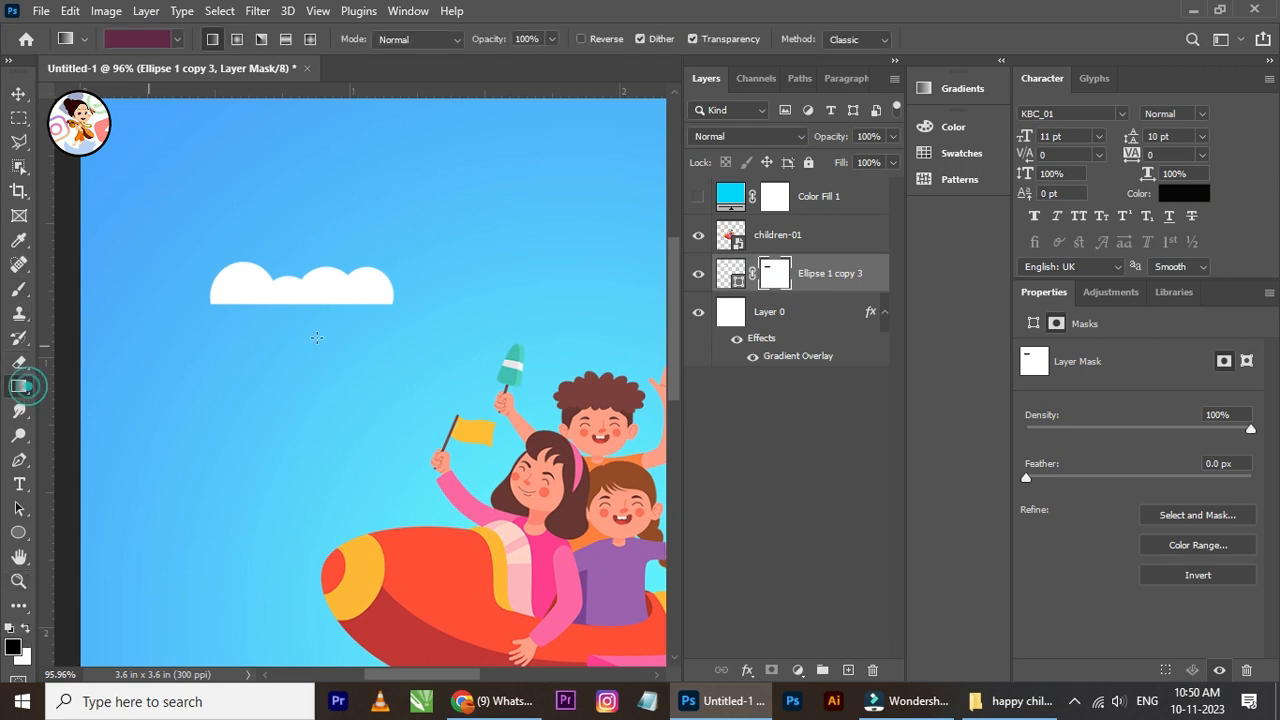
scroll(311, 287, up, 1)
click(178, 40)
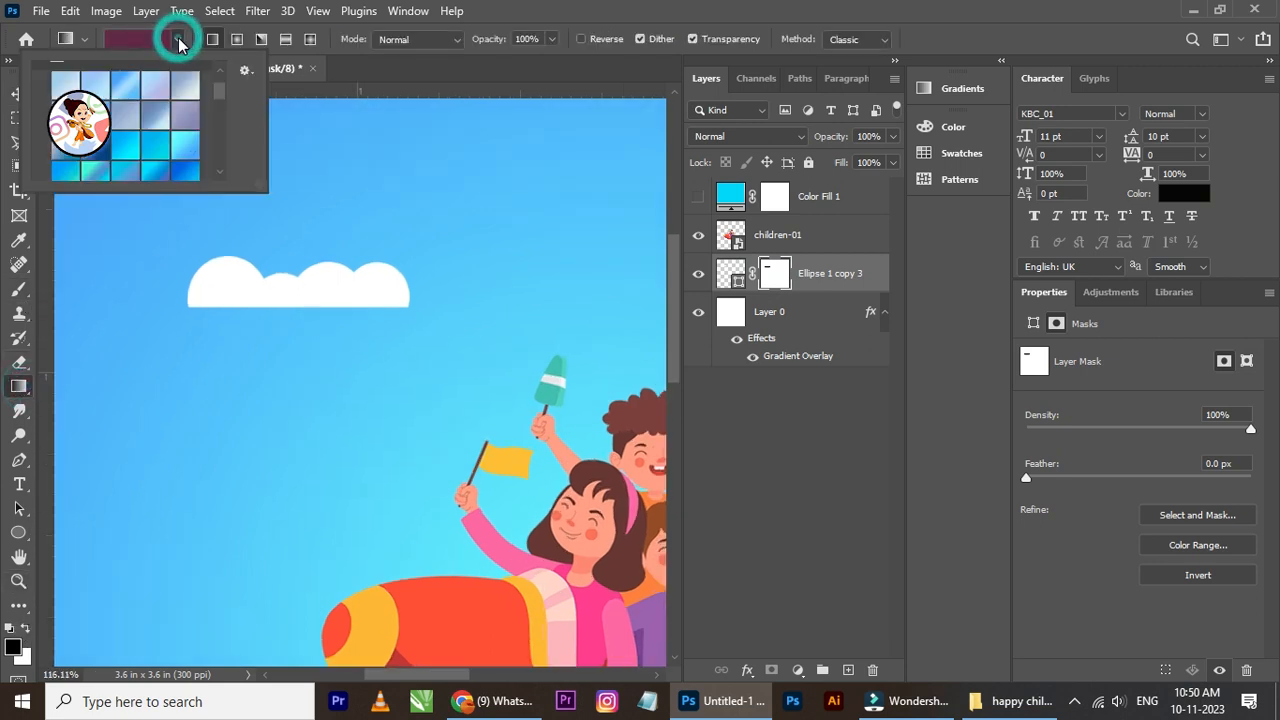
scroll(219, 90, up, 3)
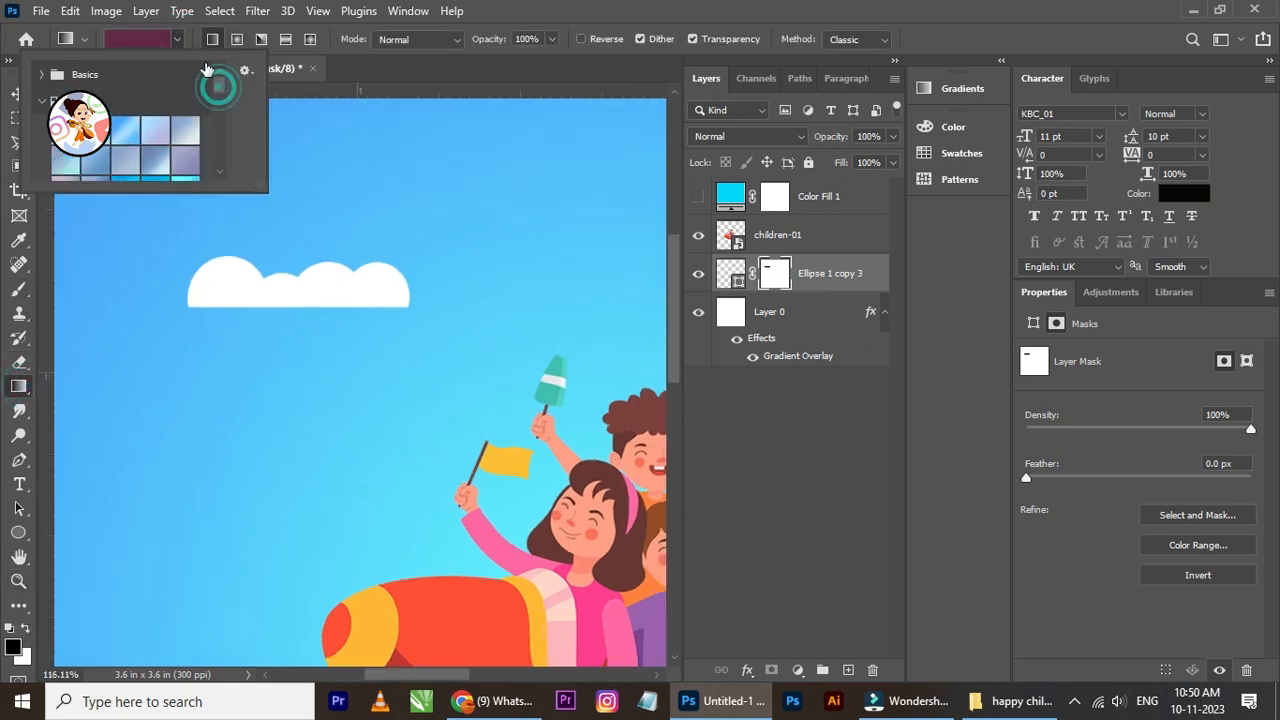
click(41, 74)
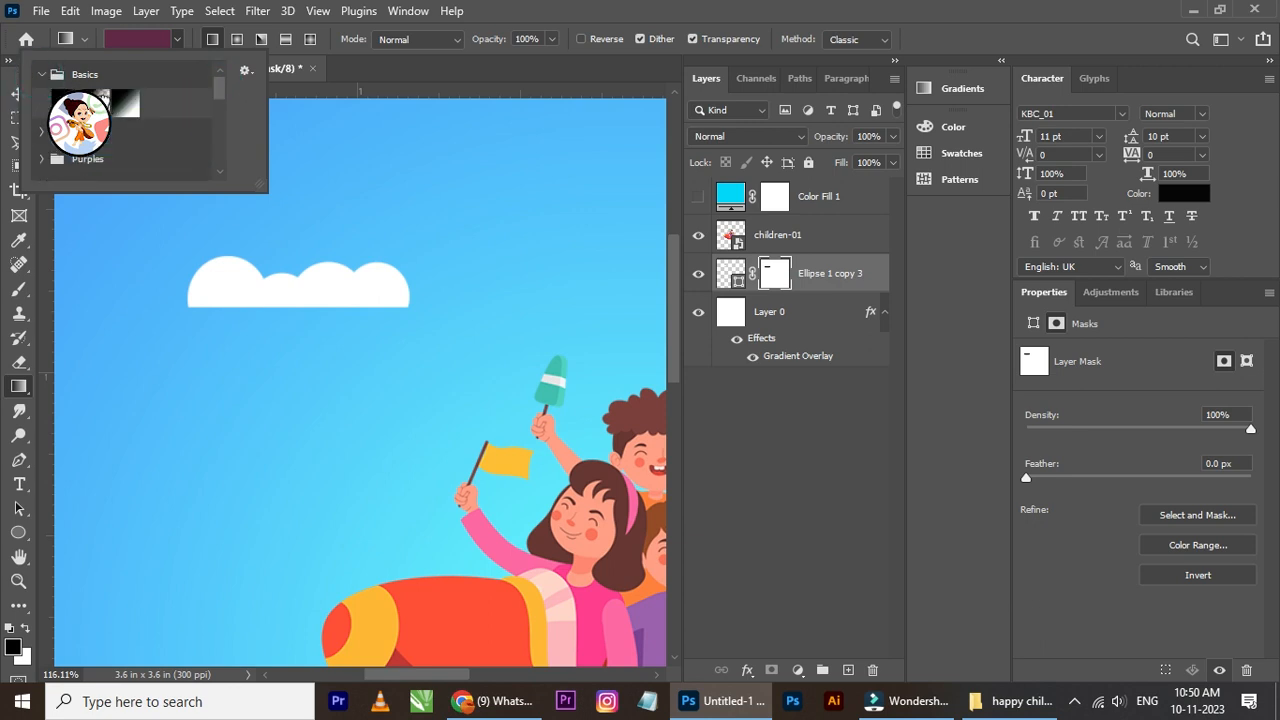
click(103, 101)
Step: Fade the cloud's flat lower part into the sky with upward black-to-transparent gradients on its mask, undoing unwanted strokes
drag(262, 304, 268, 259)
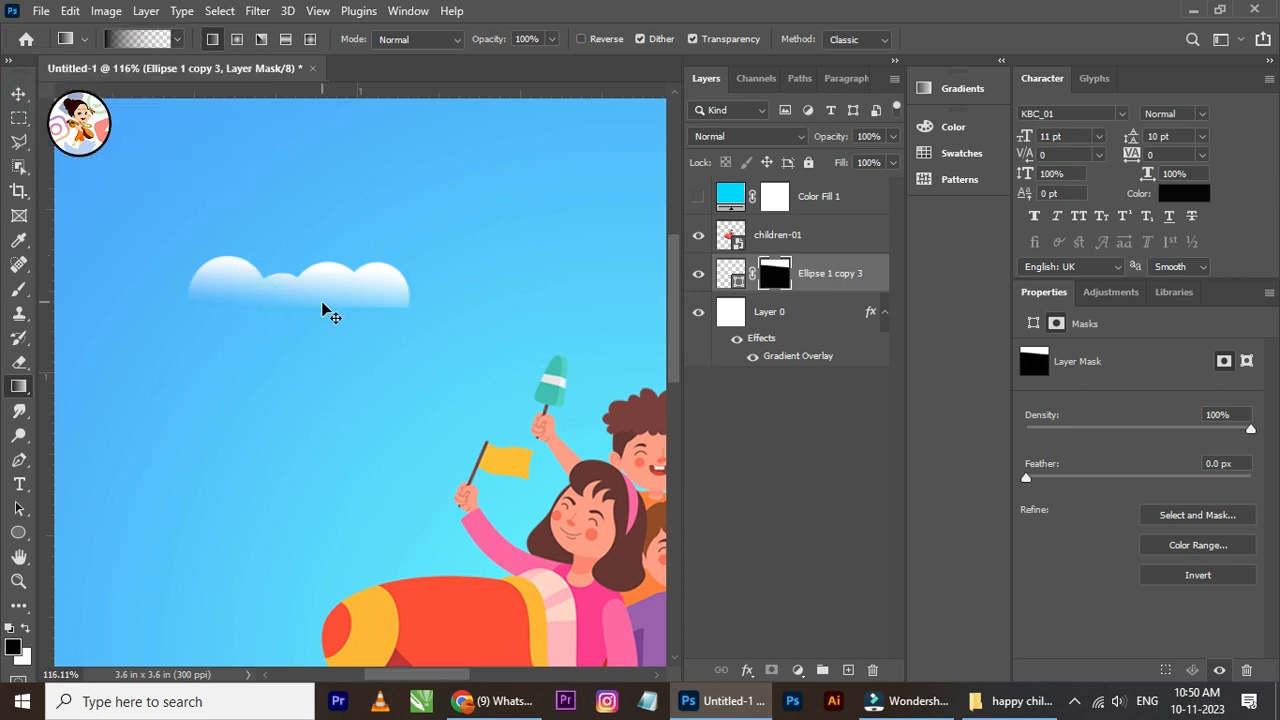
key(ctrl+z)
scroll(320, 305, up, 2)
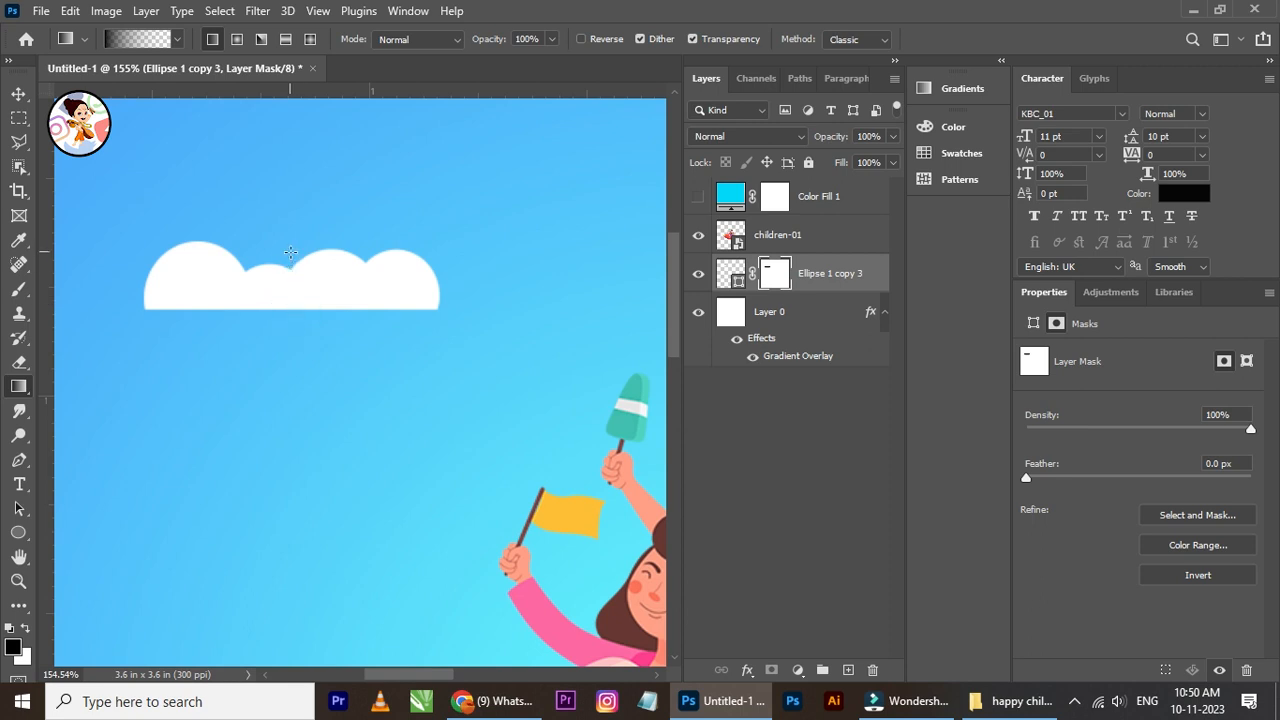
drag(290, 252, 290, 251)
scroll(279, 268, up, 2)
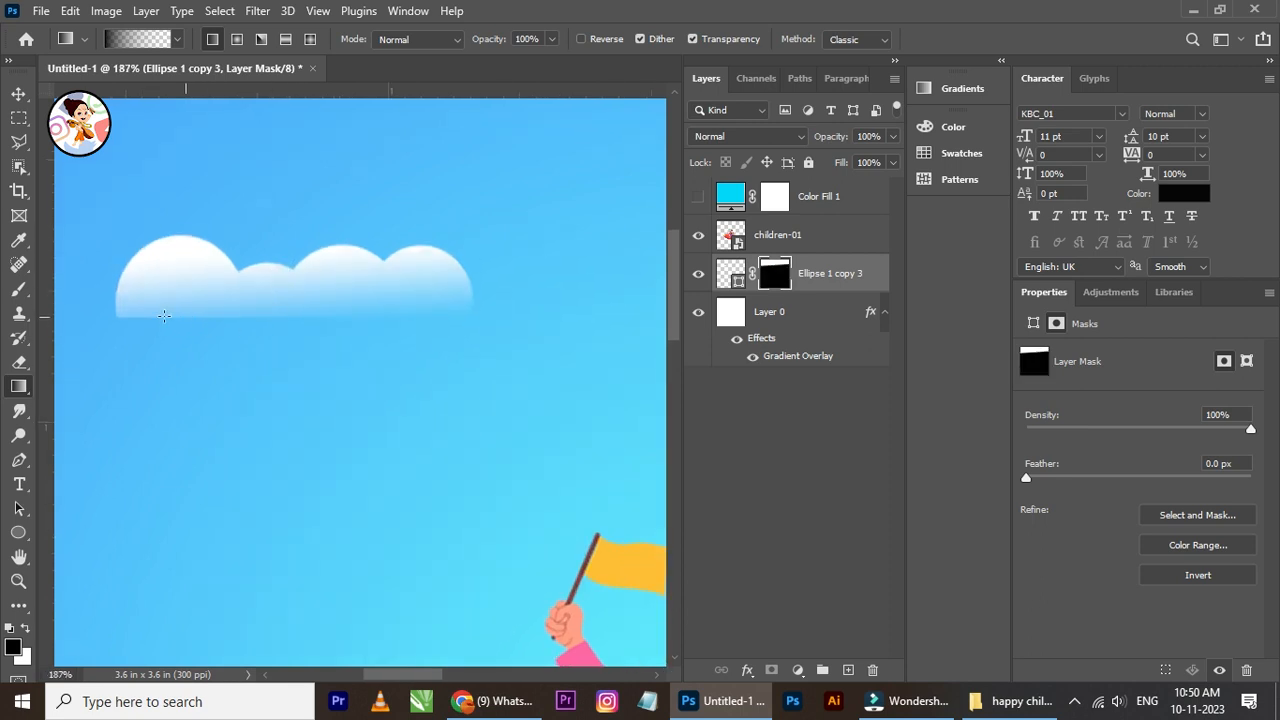
drag(155, 310, 153, 270)
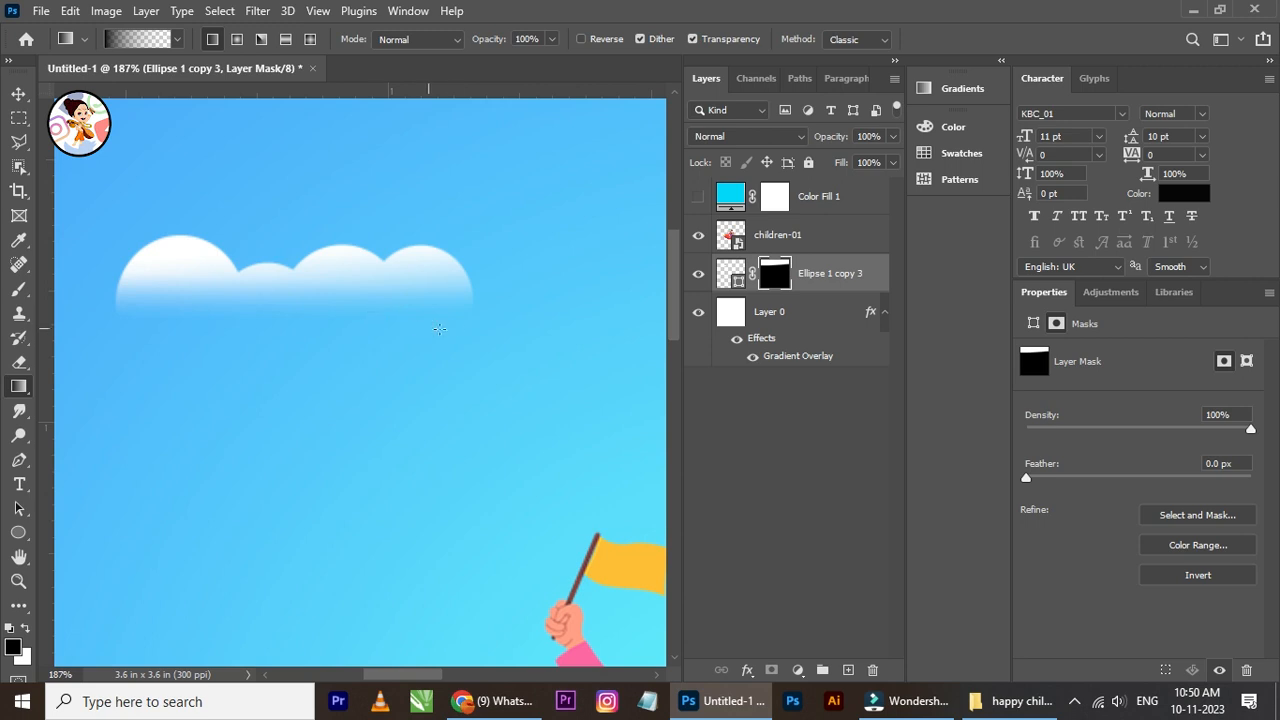
drag(116, 294, 117, 294)
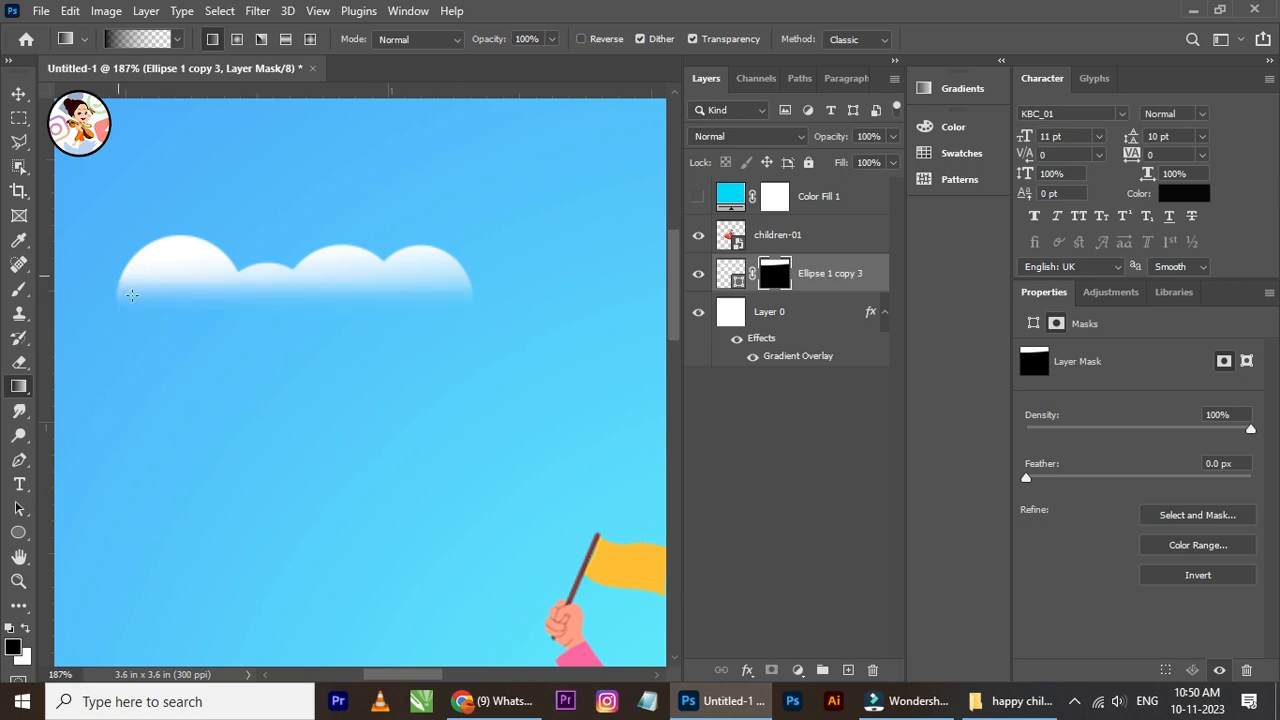
key(ctrl+z)
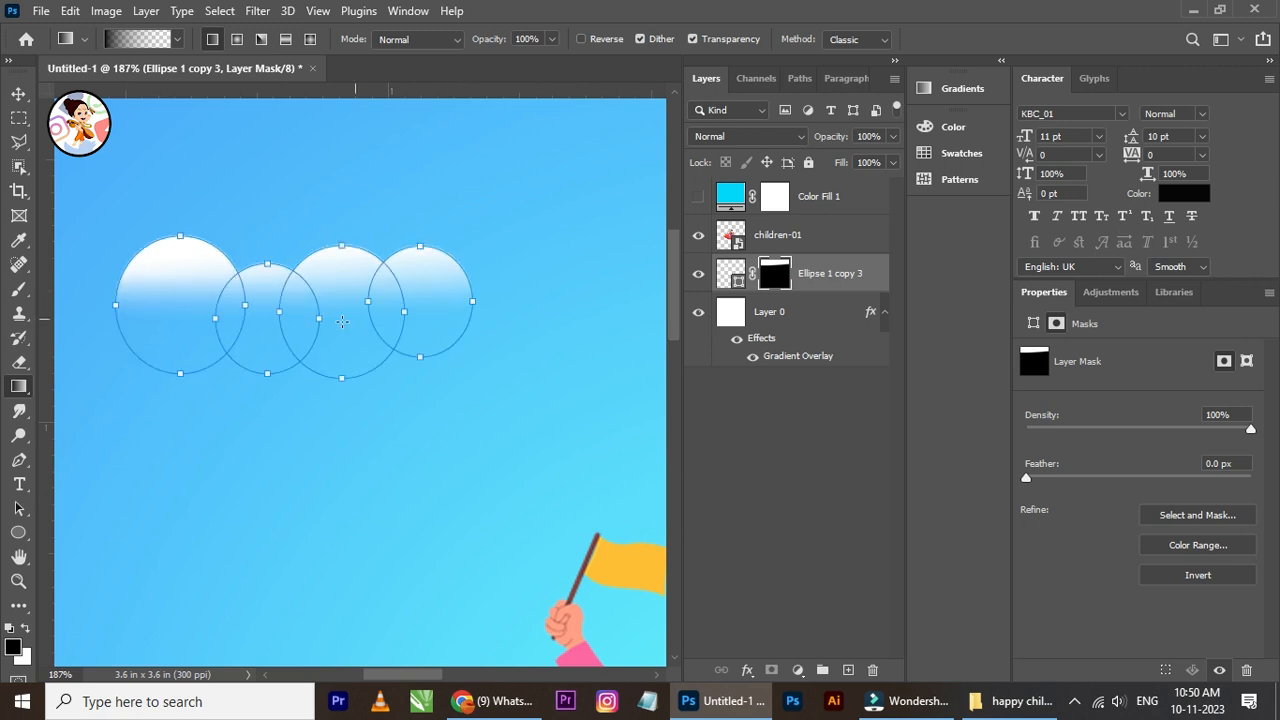
Step: Move the faded cloud down toward the children with the Move tool and lower its layer opacity to 66%
click(18, 94)
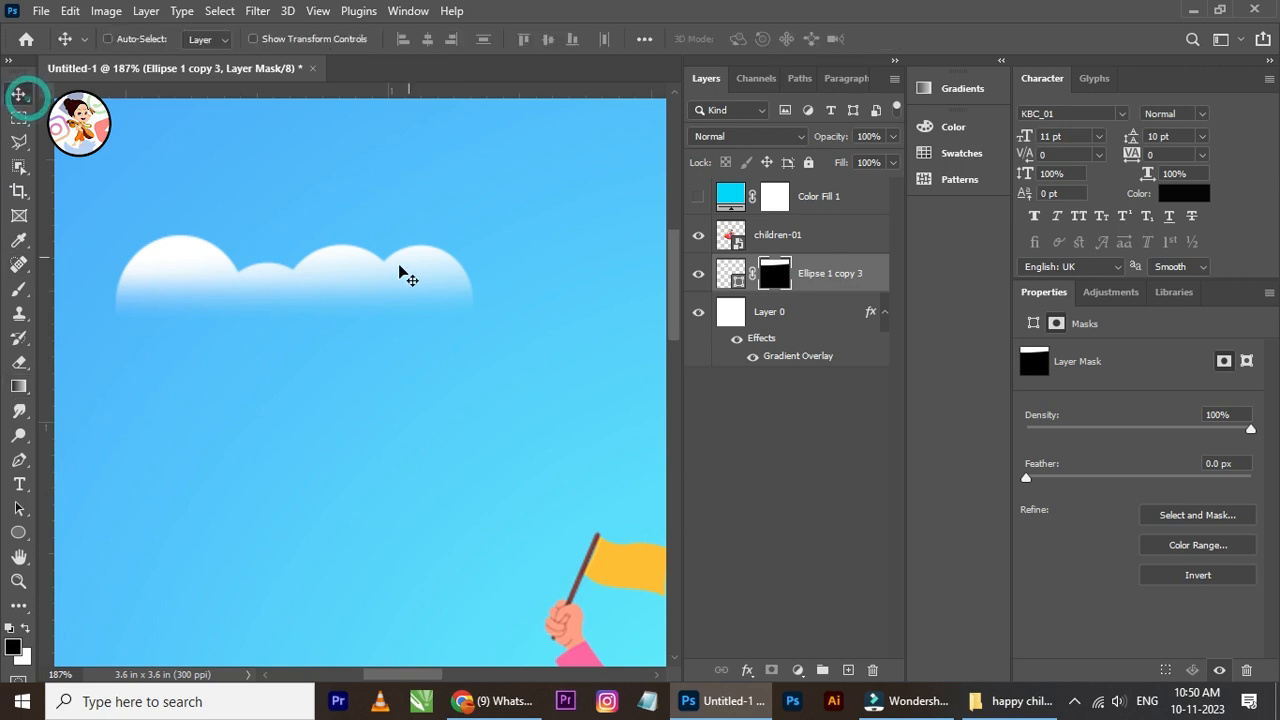
scroll(400, 276, down, 3)
scroll(400, 330, down, 1)
scroll(350, 297, down, 1)
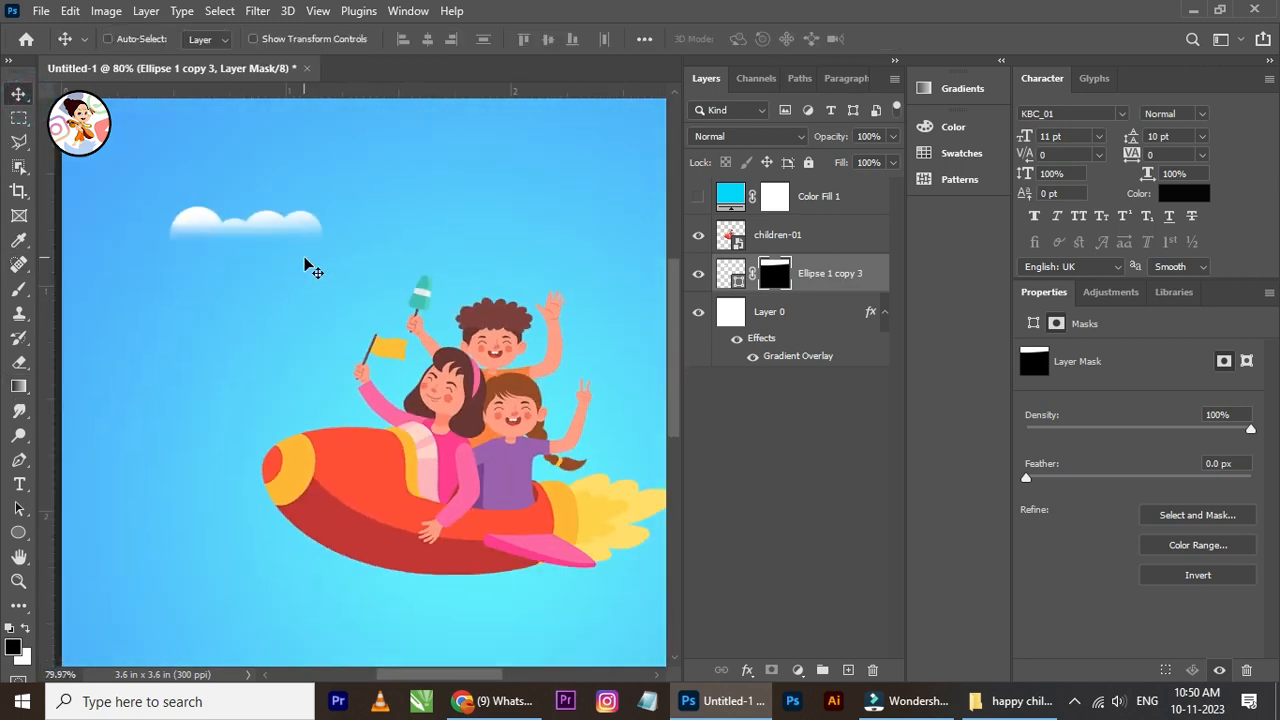
drag(297, 254, 318, 322)
click(893, 136)
drag(896, 158, 864, 162)
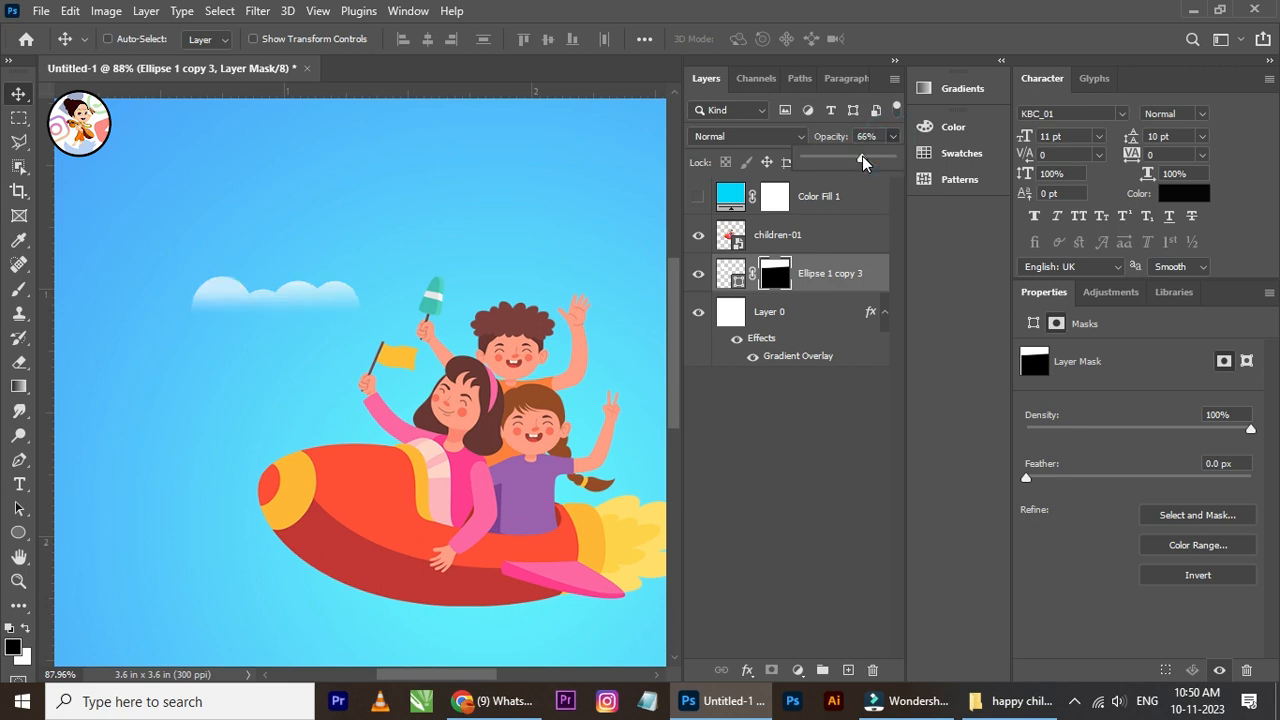
Step: Scale the cloud to 150.35%, commit the transform, and reposition it behind the children's raised flag and ice pop
scroll(334, 333, down, 2)
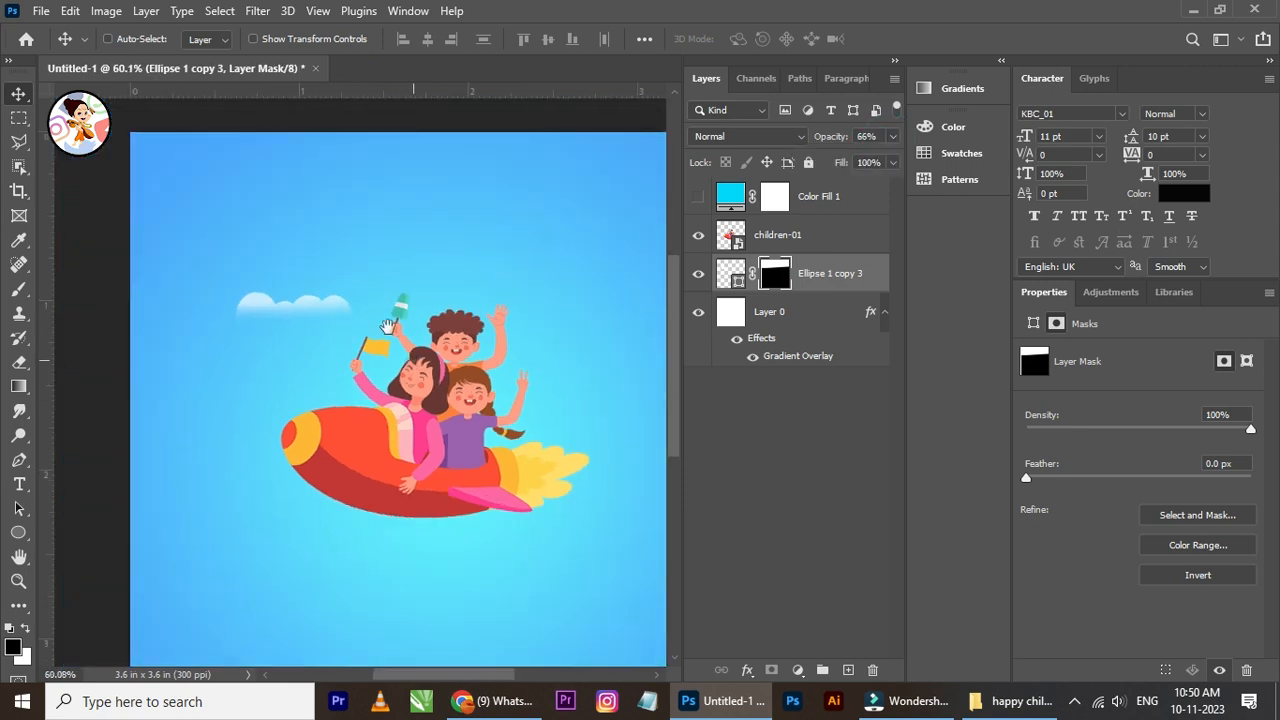
scroll(388, 327, up, 1)
key(ctrl+t)
drag(309, 285, 378, 311)
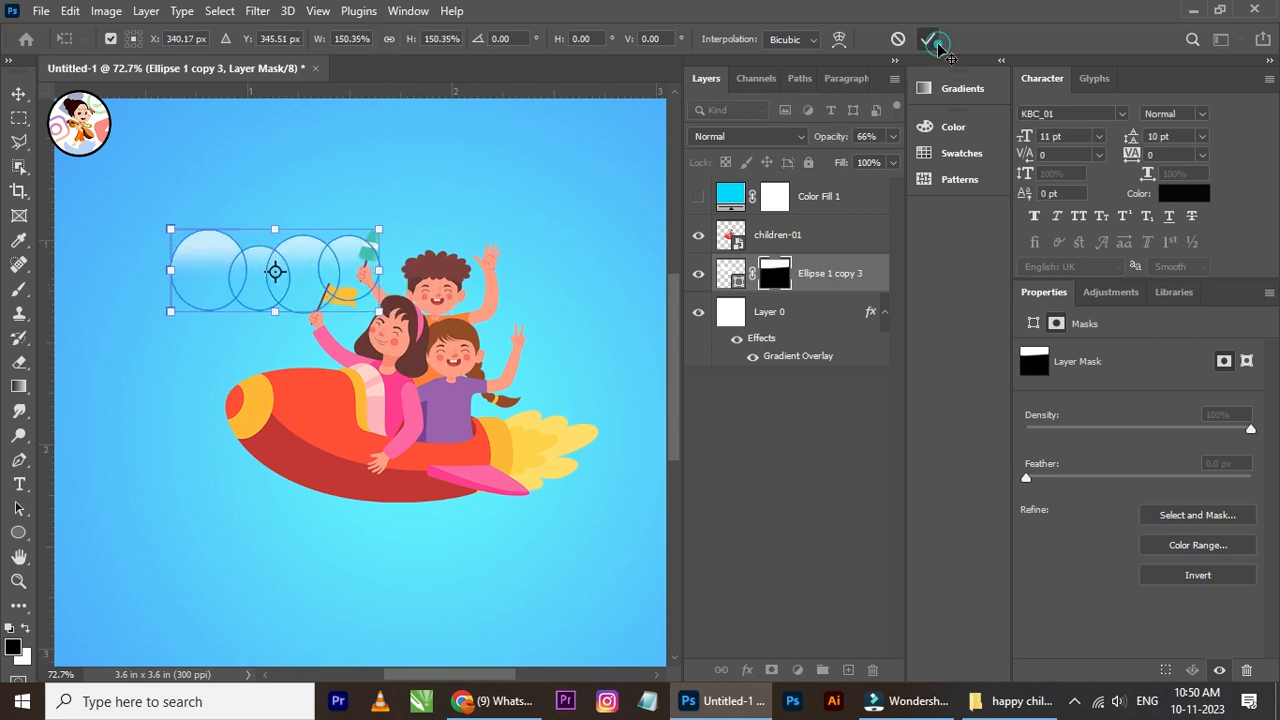
click(938, 45)
scroll(423, 240, down, 1)
drag(329, 251, 385, 300)
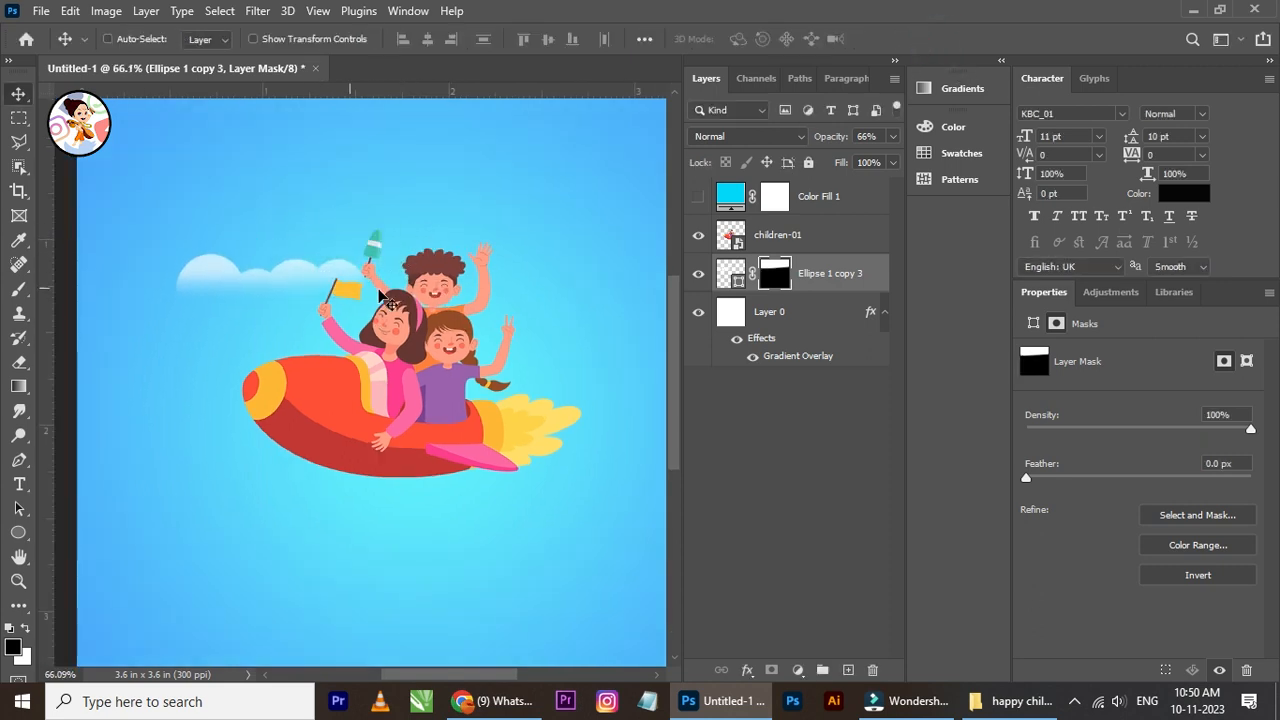
Step: Duplicate the cloud, place the copy above the children toward the upper right, and enlarge it to about 1.37 in wide
scroll(382, 293, down, 3)
key(ctrl+j)
drag(316, 275, 458, 222)
key(ctrl+t)
drag(510, 190, 562, 178)
click(914, 38)
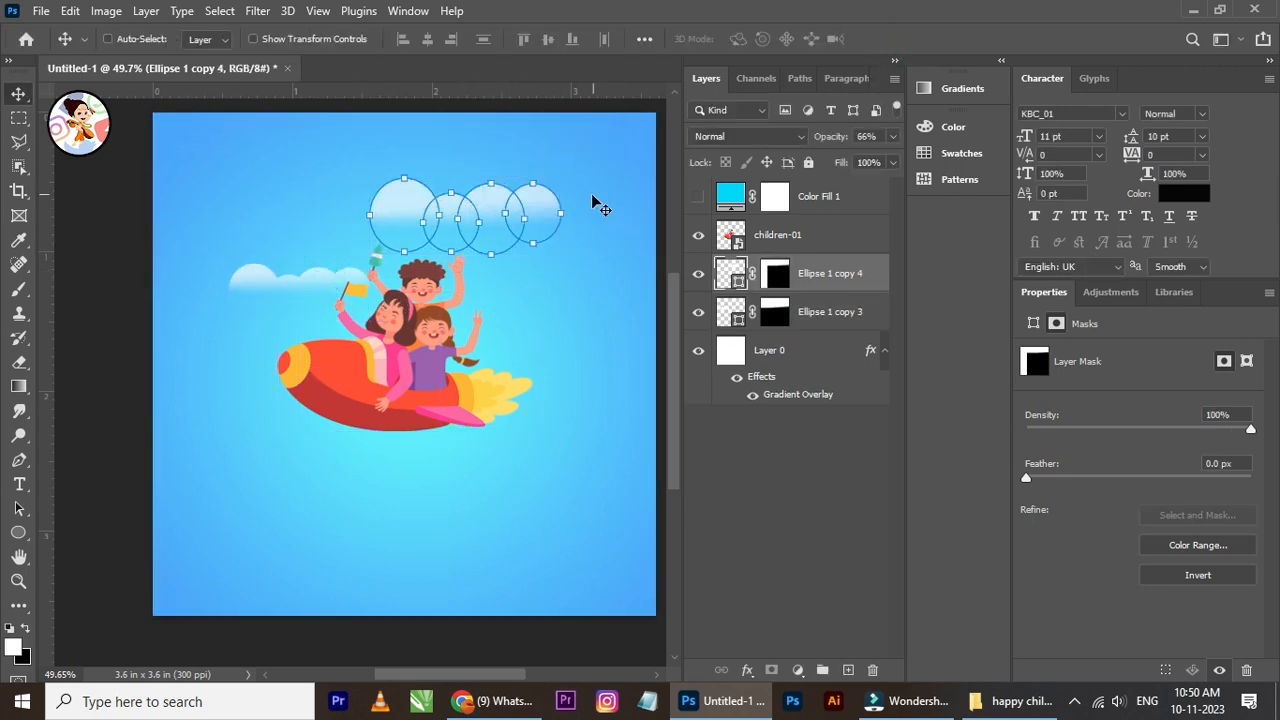
Step: Select the Ellipse 1 copy 4 cloud layer and lower the cloud slightly to Y 0.54 in
click(546, 263)
click(810, 305)
click(816, 276)
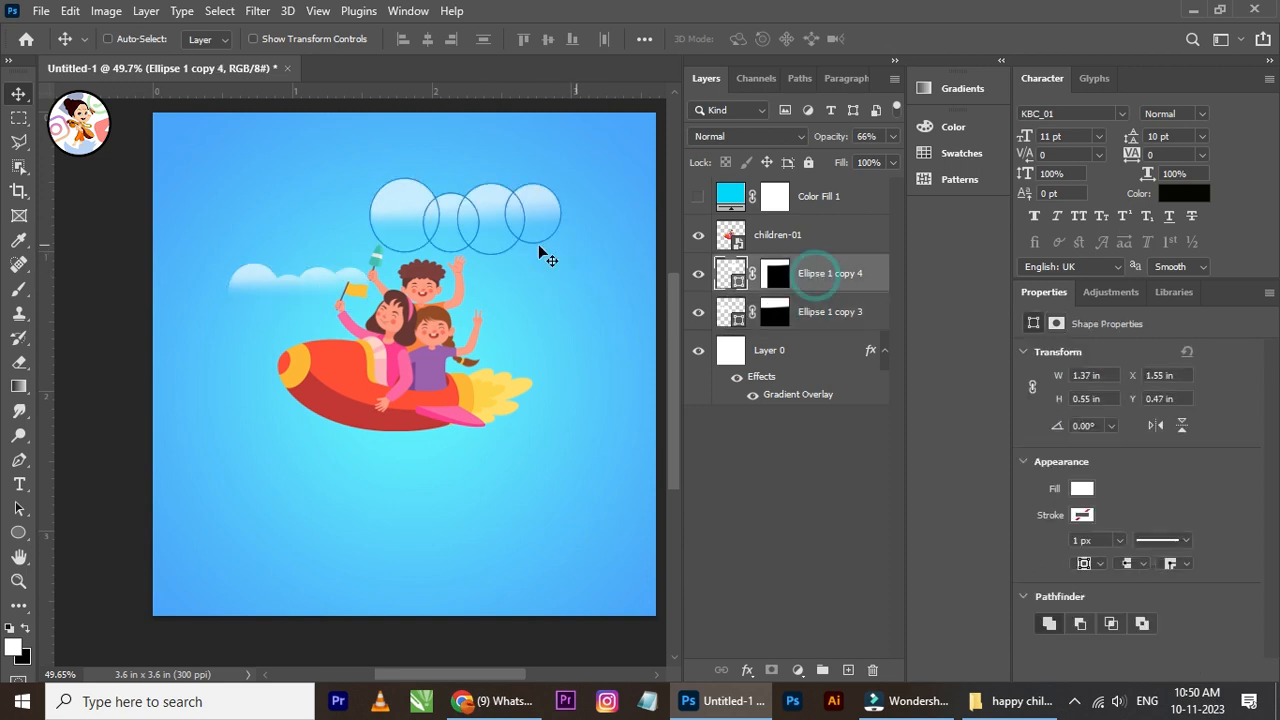
scroll(538, 244, up, 2)
drag(488, 222, 490, 236)
click(543, 303)
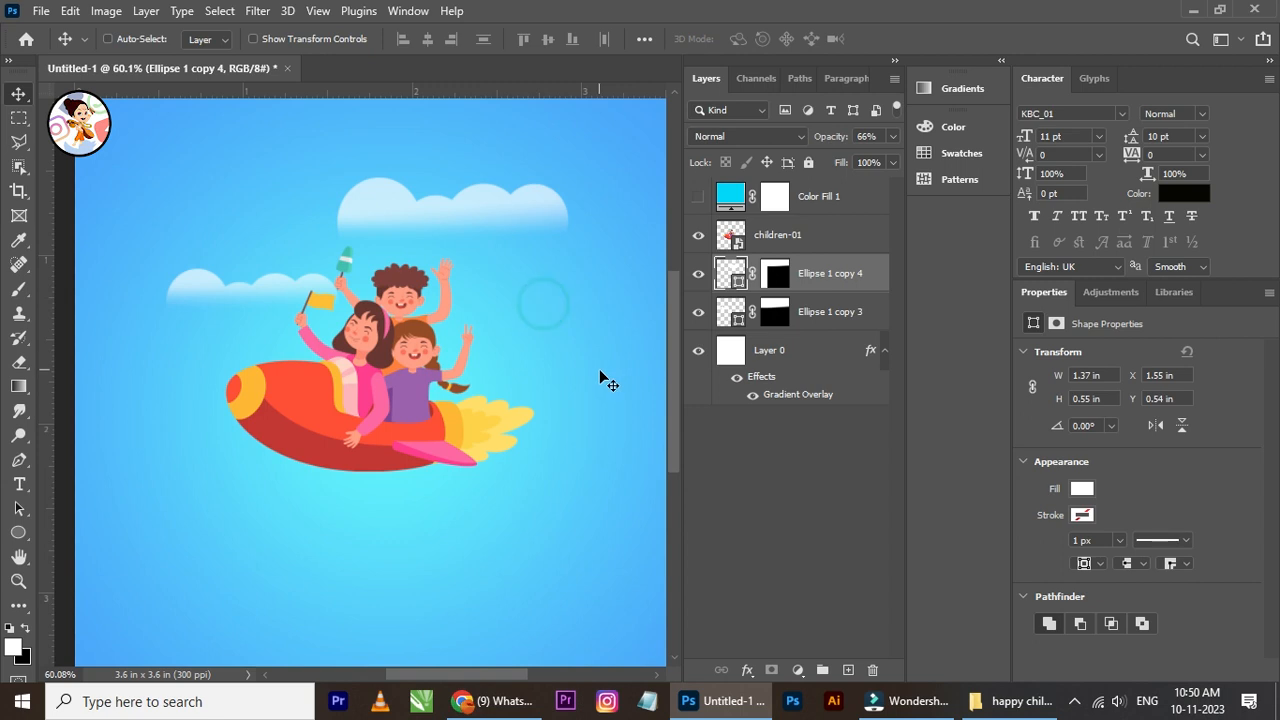
Step: Duplicate the large cloud, scale the copy to 72.61%, and place it beside the children on their right
key(ctrl+j)
drag(507, 241, 593, 335)
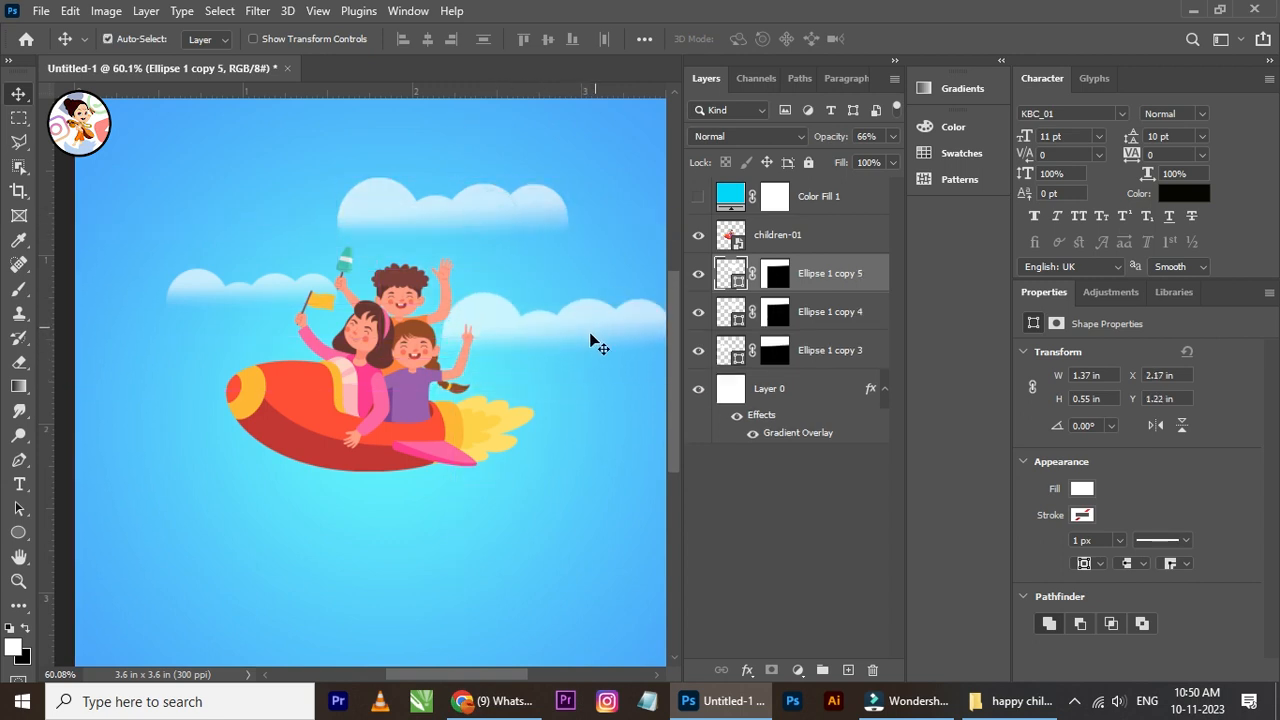
key(ctrl+t)
drag(441, 293, 510, 322)
drag(611, 333, 611, 289)
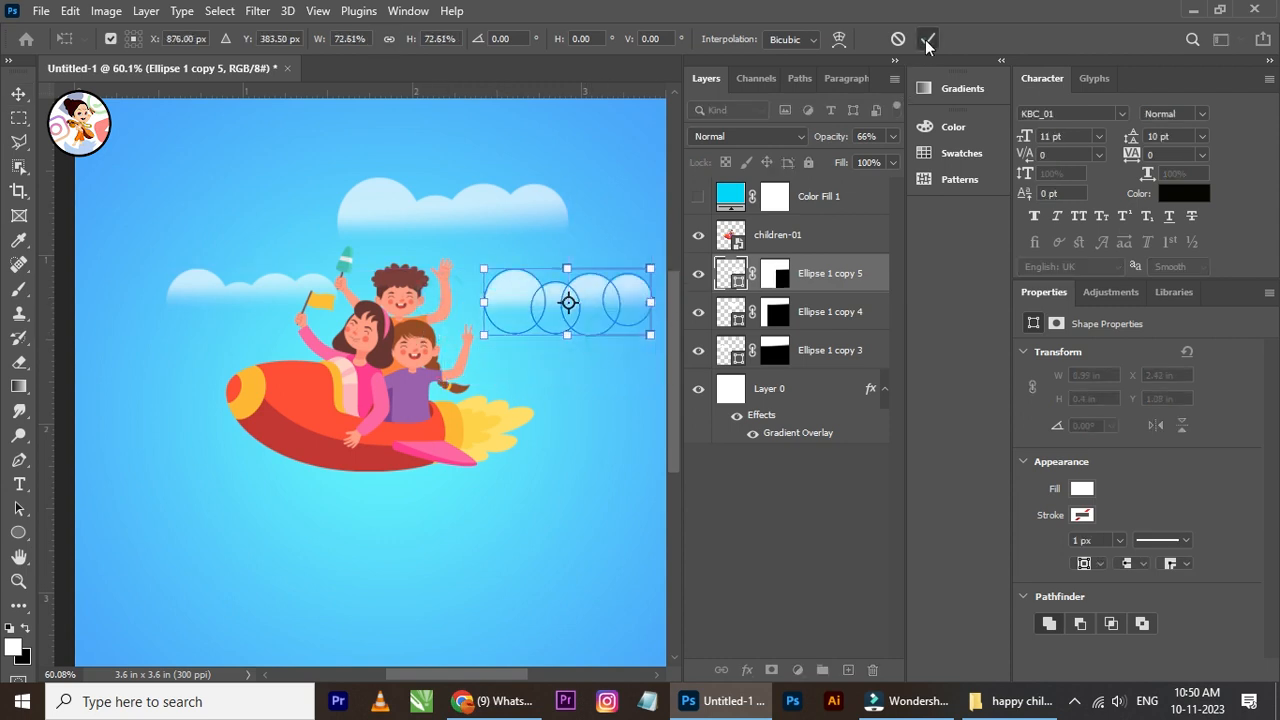
click(927, 40)
Step: Copy the cloud to the poster's upper-left area, shrink it to 71.81% by 72.27%, and commit the transform
scroll(510, 300, down, 3)
drag(455, 266, 431, 286)
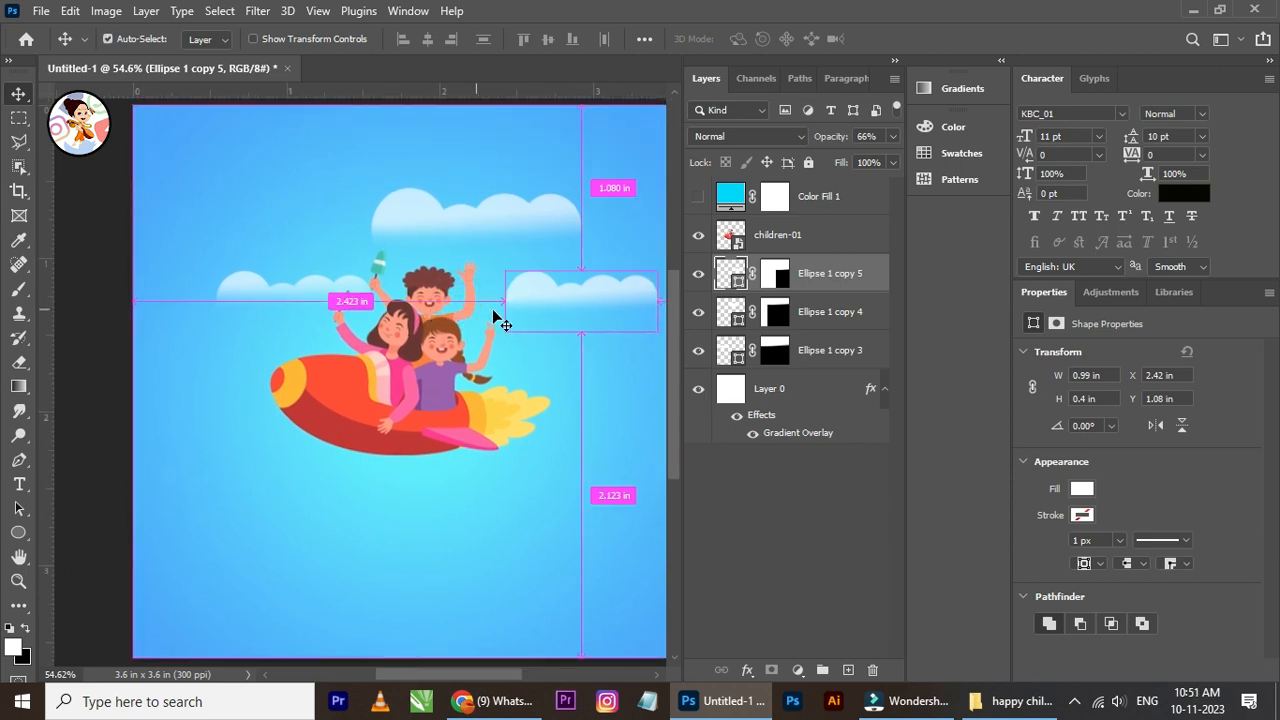
drag(597, 289, 260, 218)
key(ctrl+t)
drag(158, 188, 201, 205)
drag(275, 229, 290, 207)
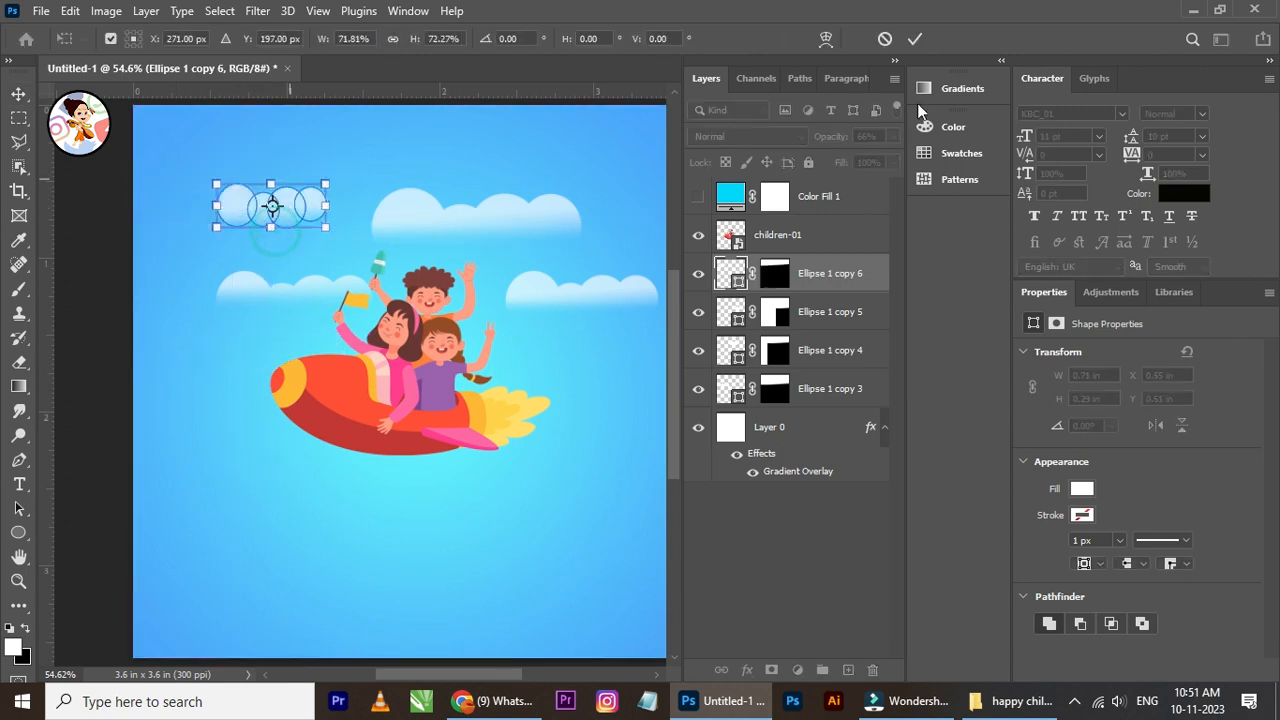
click(915, 41)
click(538, 472)
Step: Select the four cloud layers, Ellipse 1 copy 3 to copy 6, and reduce their opacity to 38%
click(815, 312)
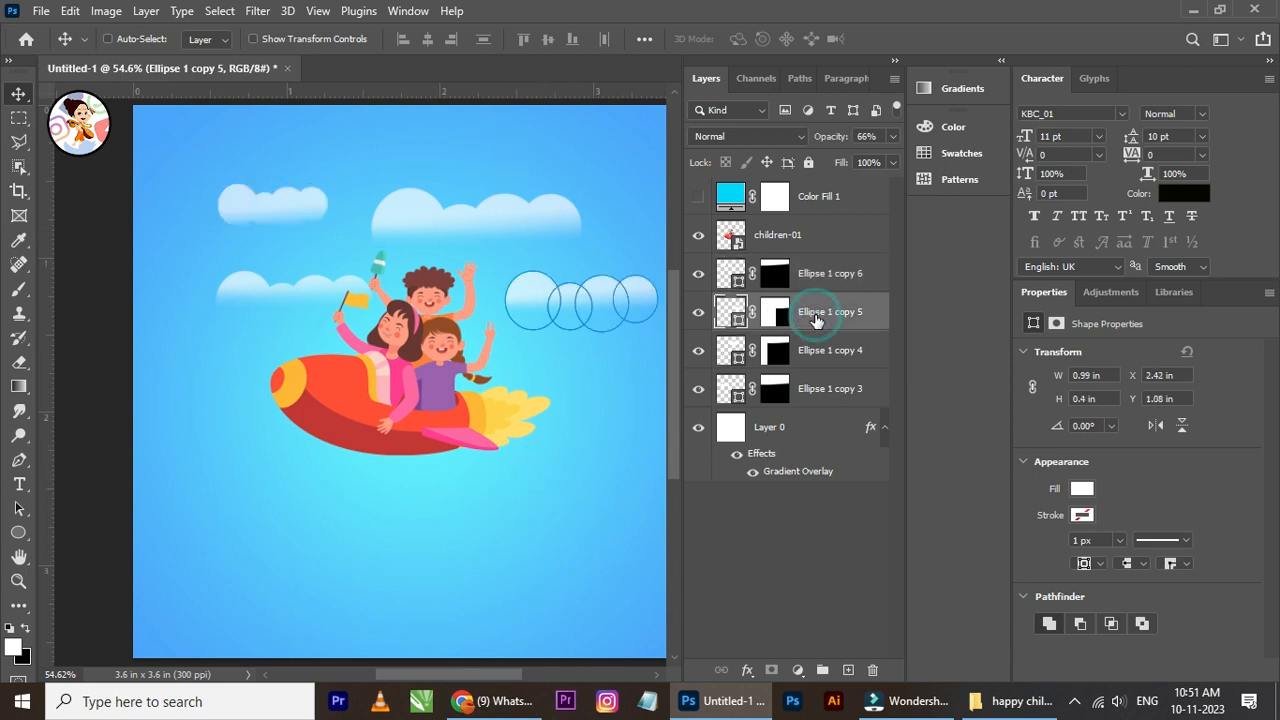
ctrl+click(825, 350)
ctrl+click(820, 390)
ctrl+click(828, 279)
click(893, 136)
drag(862, 160, 845, 159)
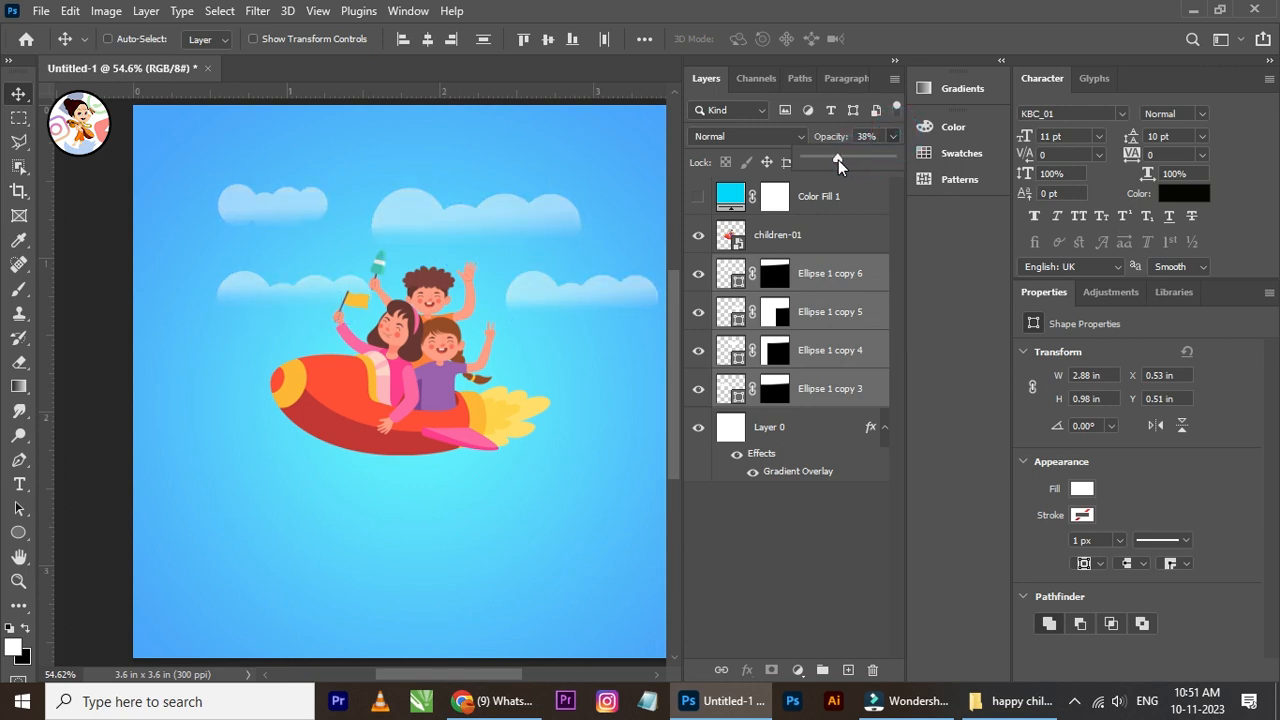
click(612, 403)
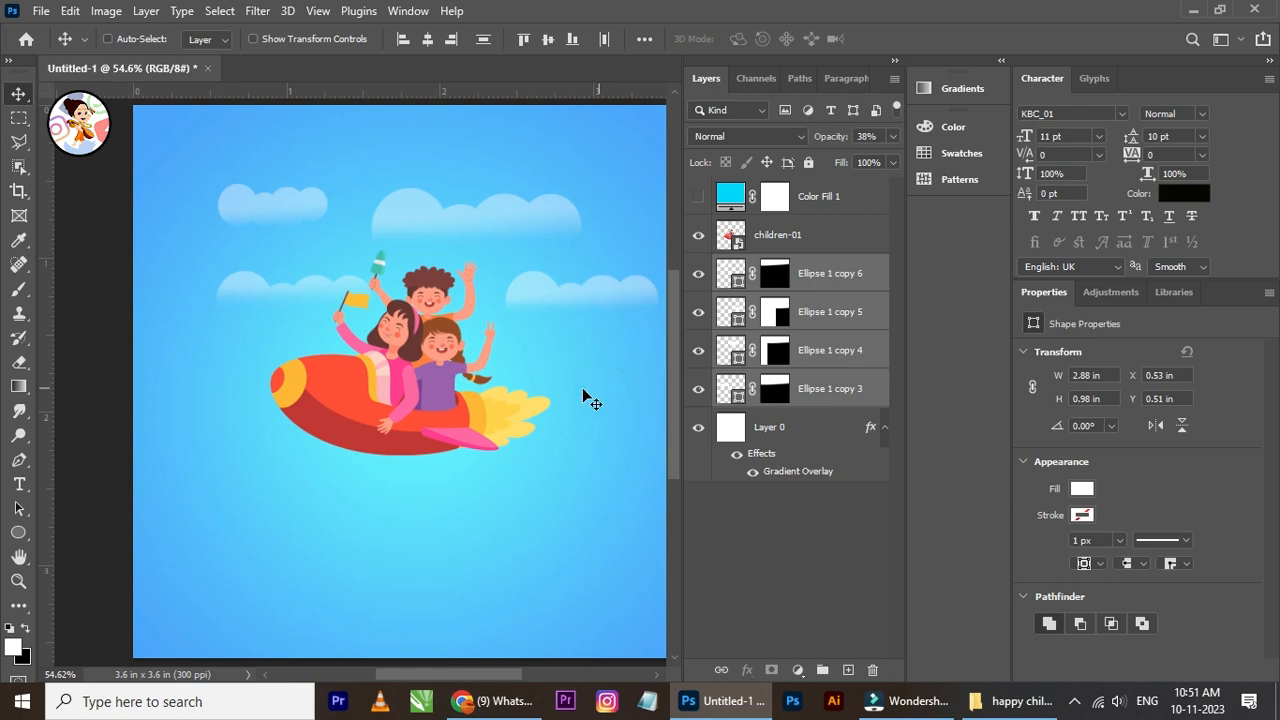
Step: Duplicate the Ellipse 1 copy 6 cloud, place the copy near the poster's top edge, and enlarge it to about 0.97 in wide
scroll(603, 397, down, 2)
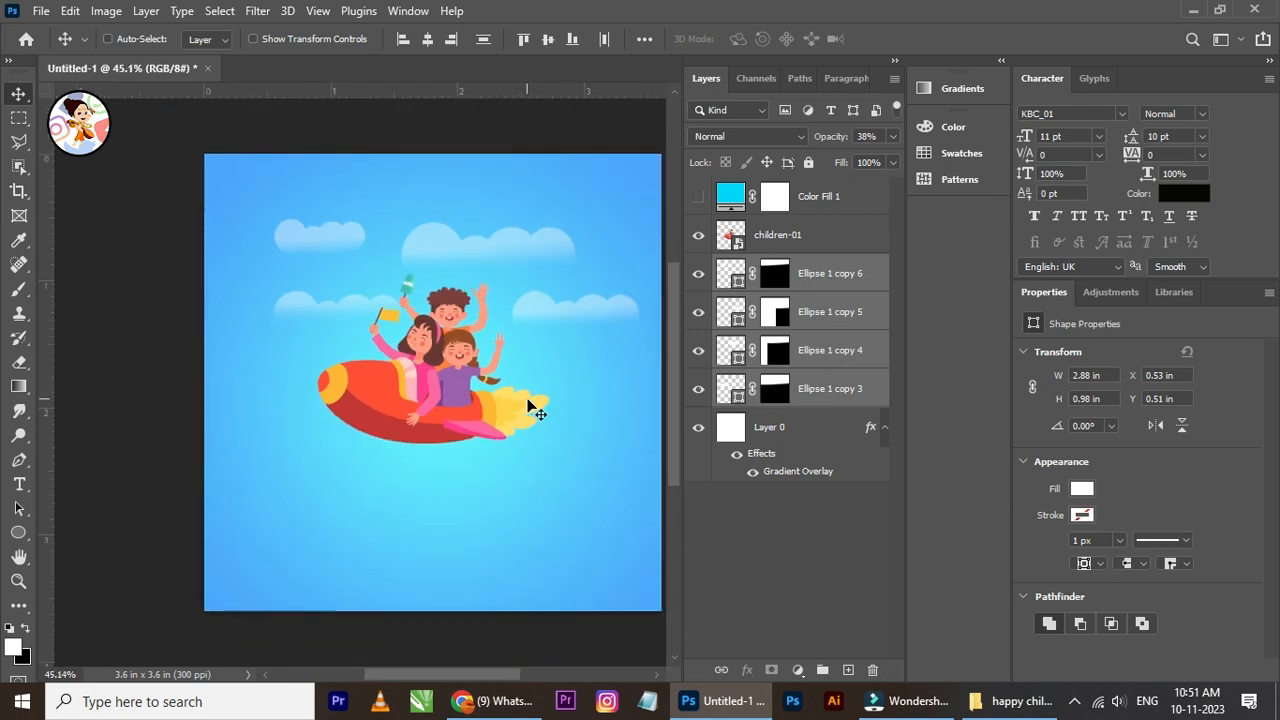
click(840, 273)
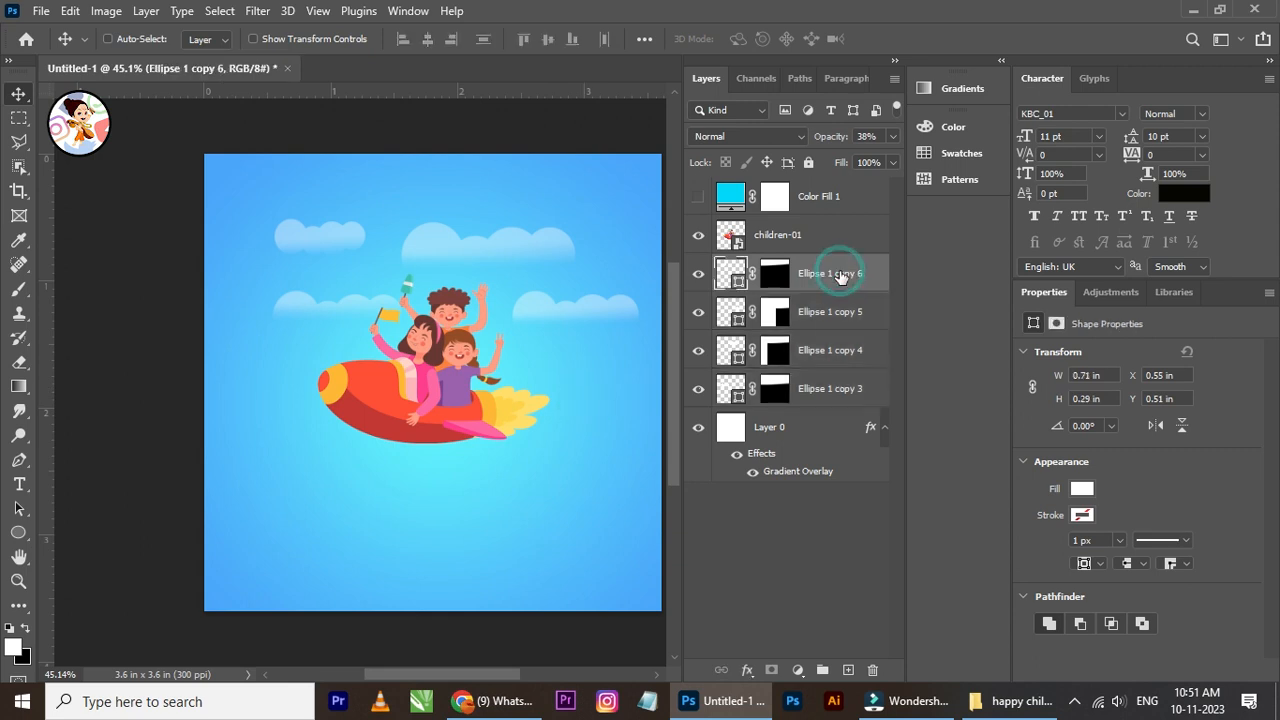
scroll(465, 285, up, 1)
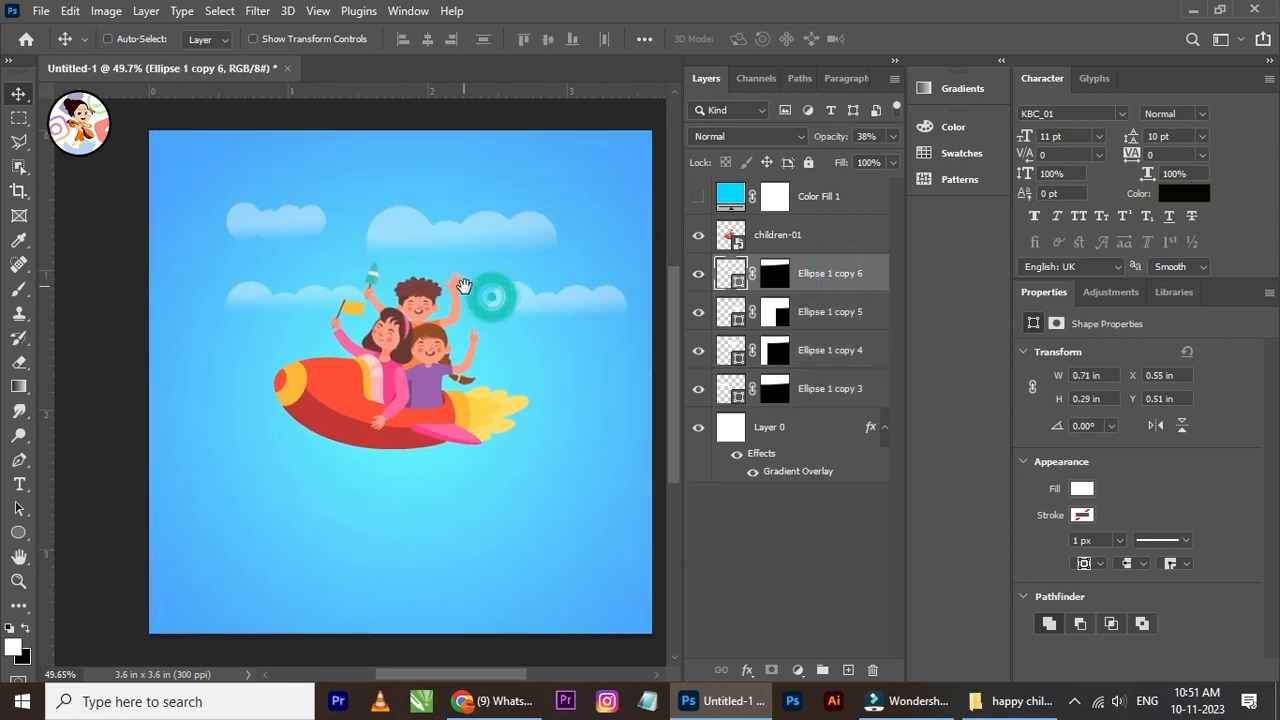
drag(470, 235, 569, 188)
drag(428, 192, 389, 178)
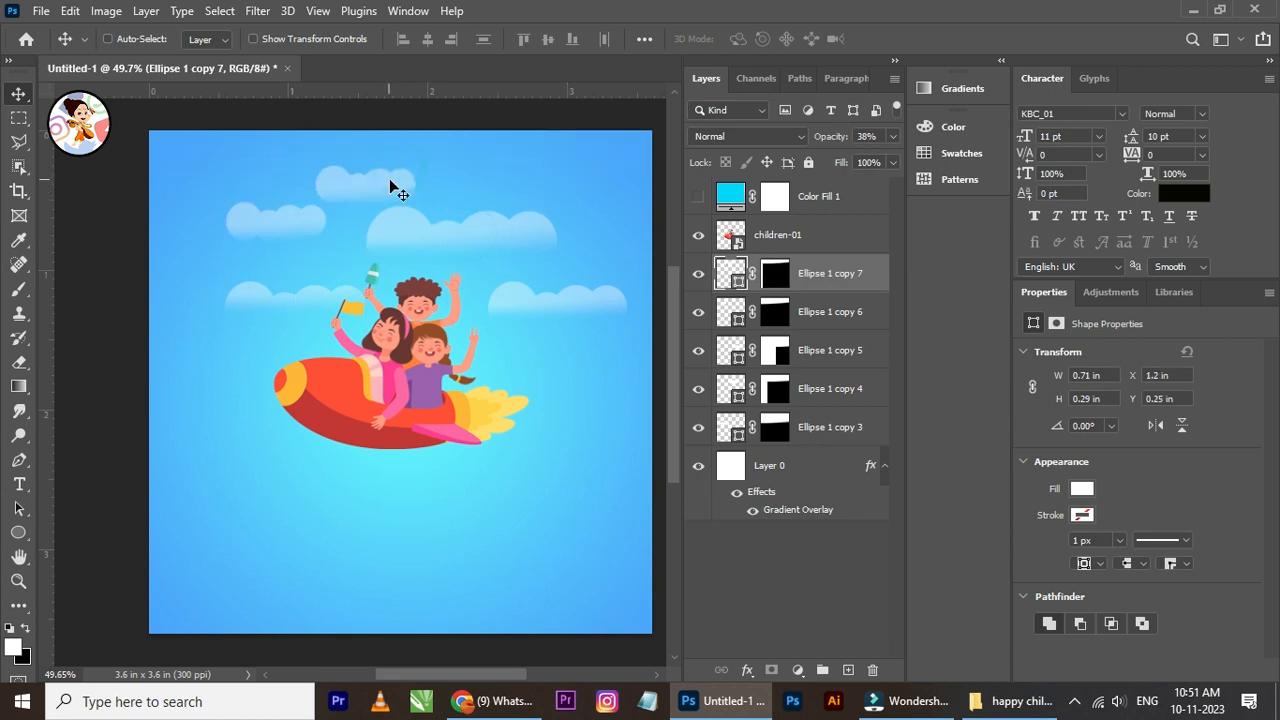
key(ctrl+t)
drag(416, 205, 450, 218)
click(912, 40)
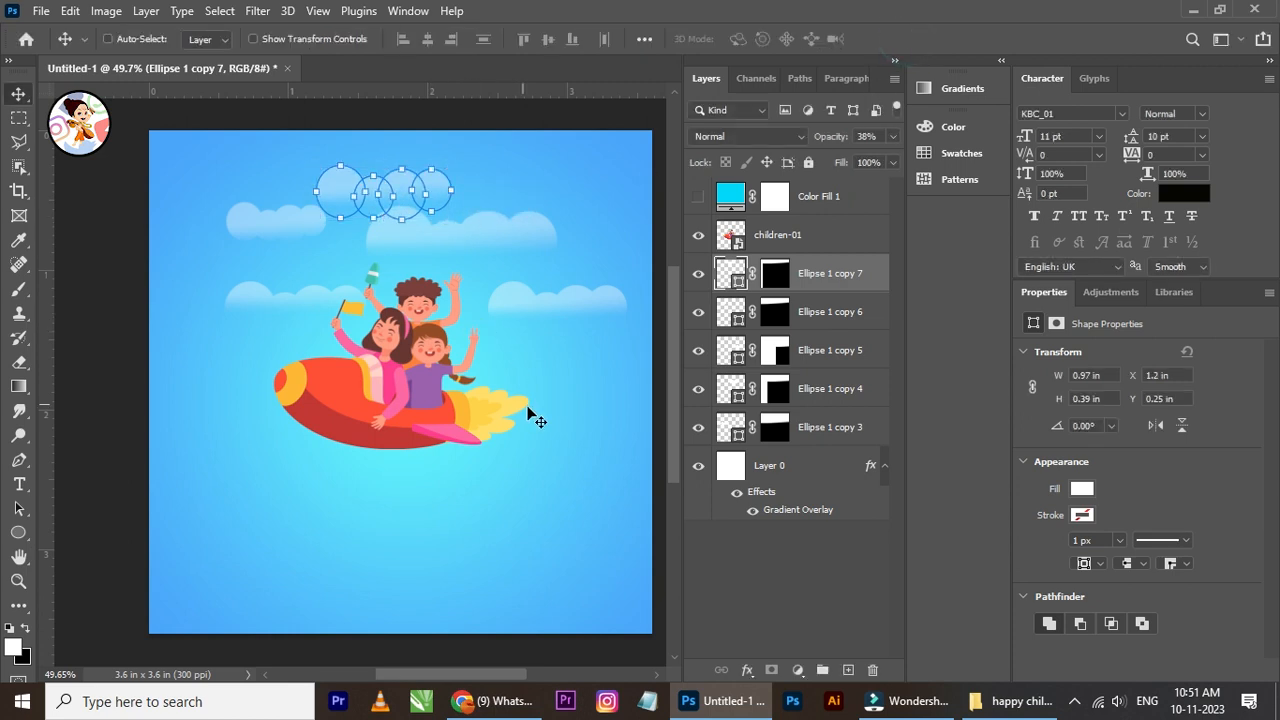
Step: Duplicate the Ellipse 1 copy 6 cloud and place the copy behind the children's heads on the right
click(831, 308)
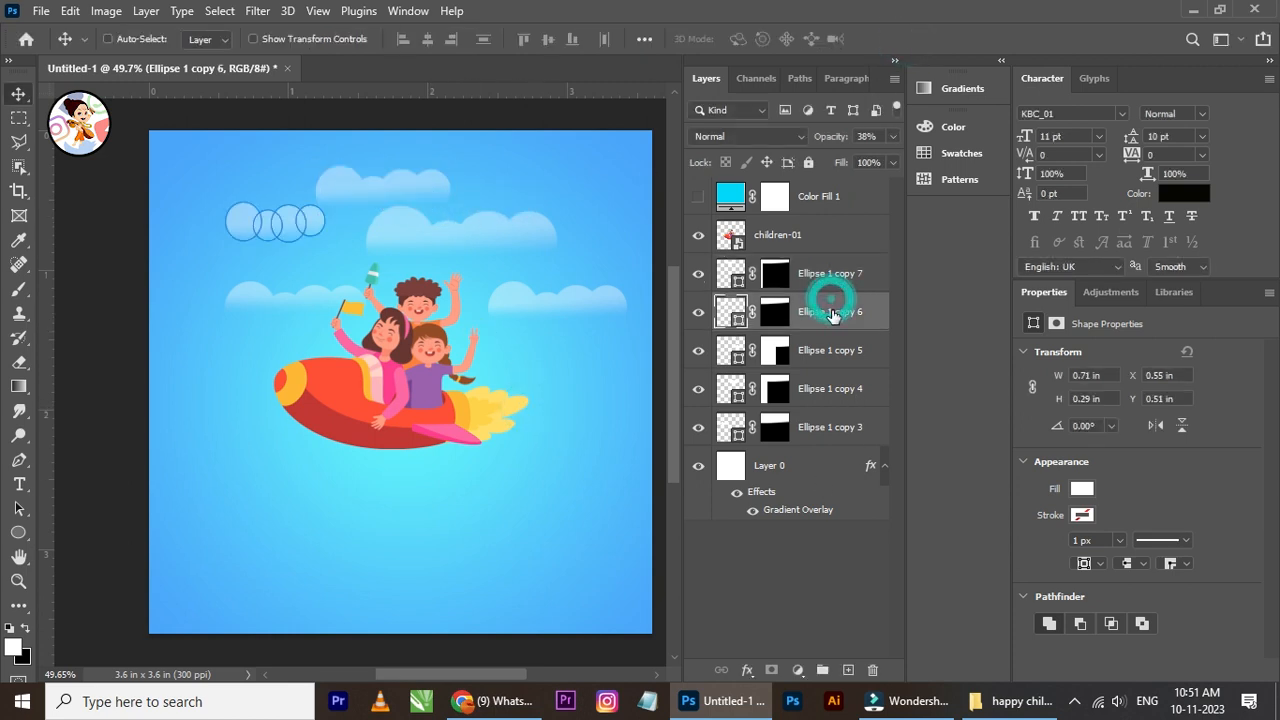
click(549, 584)
click(554, 577)
drag(276, 221, 433, 327)
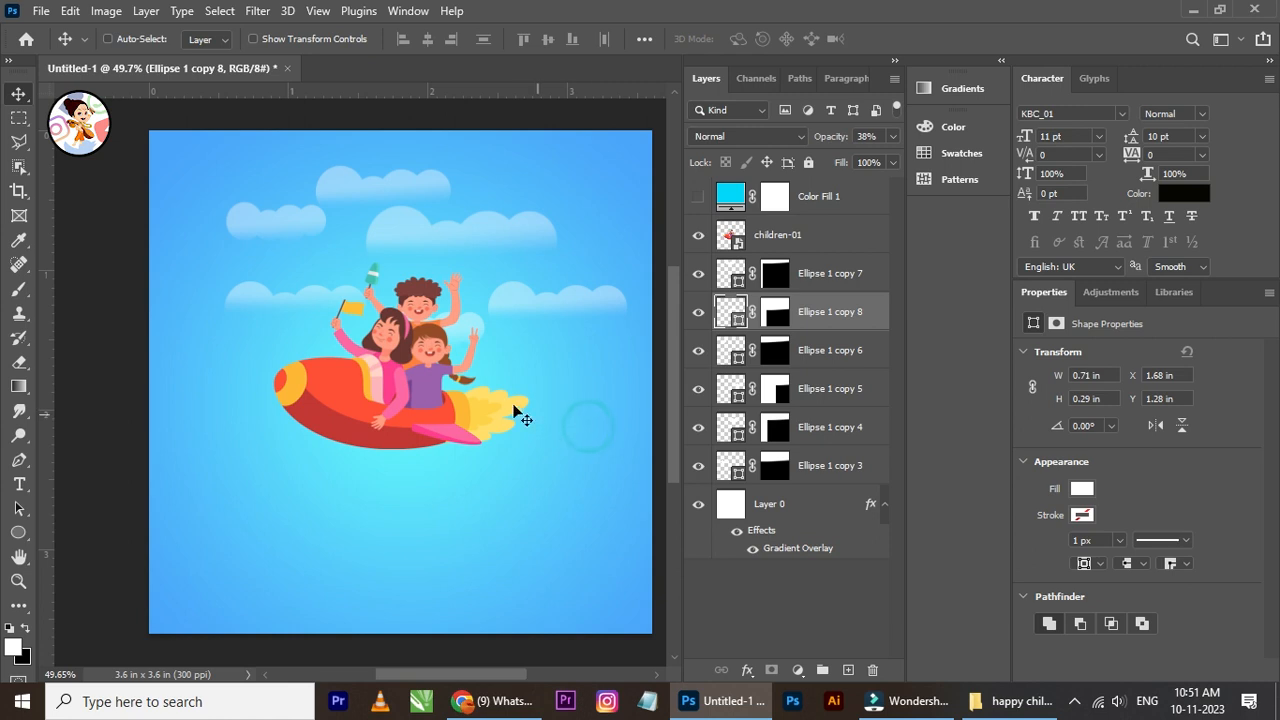
scroll(463, 378, up, 1)
drag(466, 360, 439, 352)
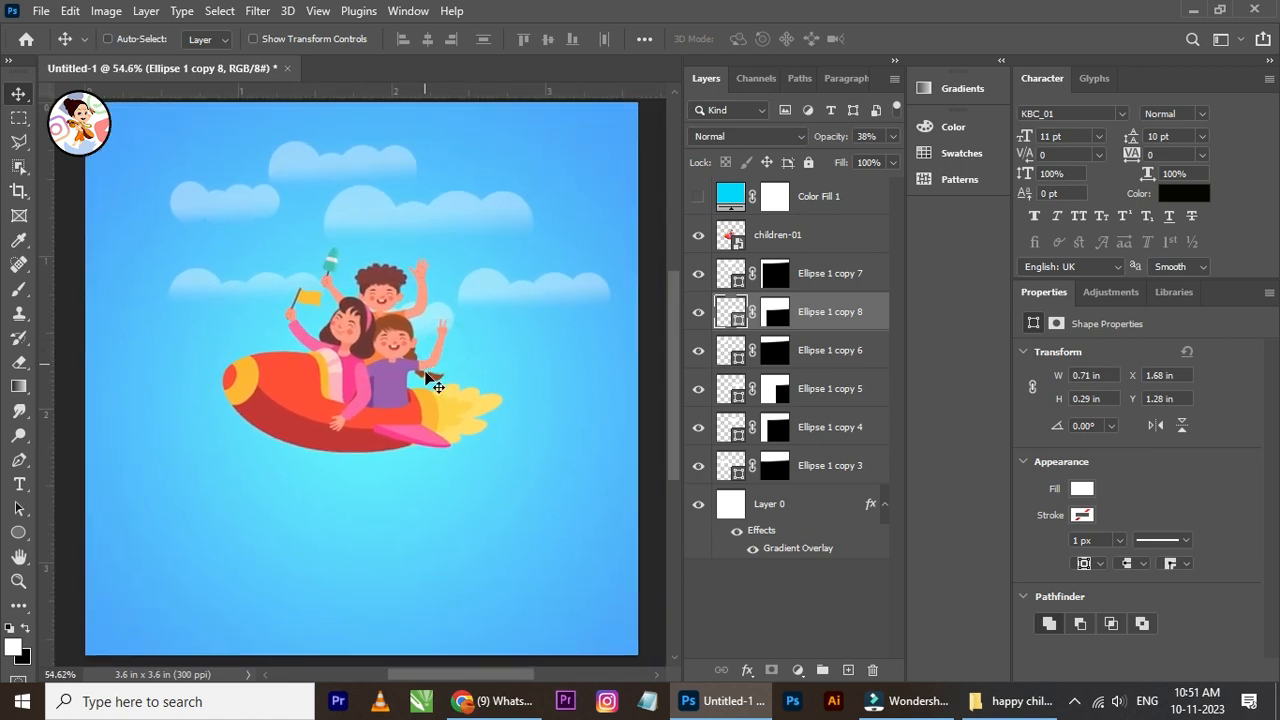
Step: Shift the small upper-left and lower-left clouds further left and the large cloud above the children to the right
scroll(427, 369, down, 1)
scroll(394, 426, up, 1)
right_click(230, 207)
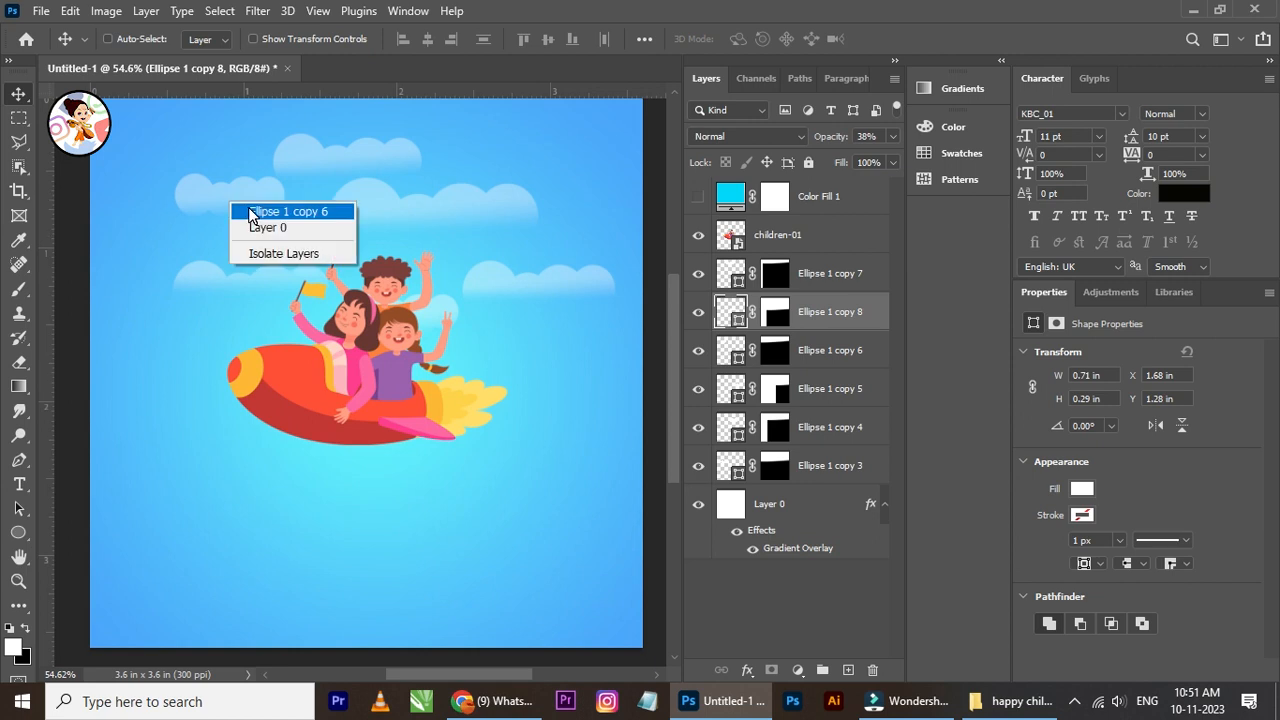
click(257, 228)
key(shift+Left)
key(shift+Left)
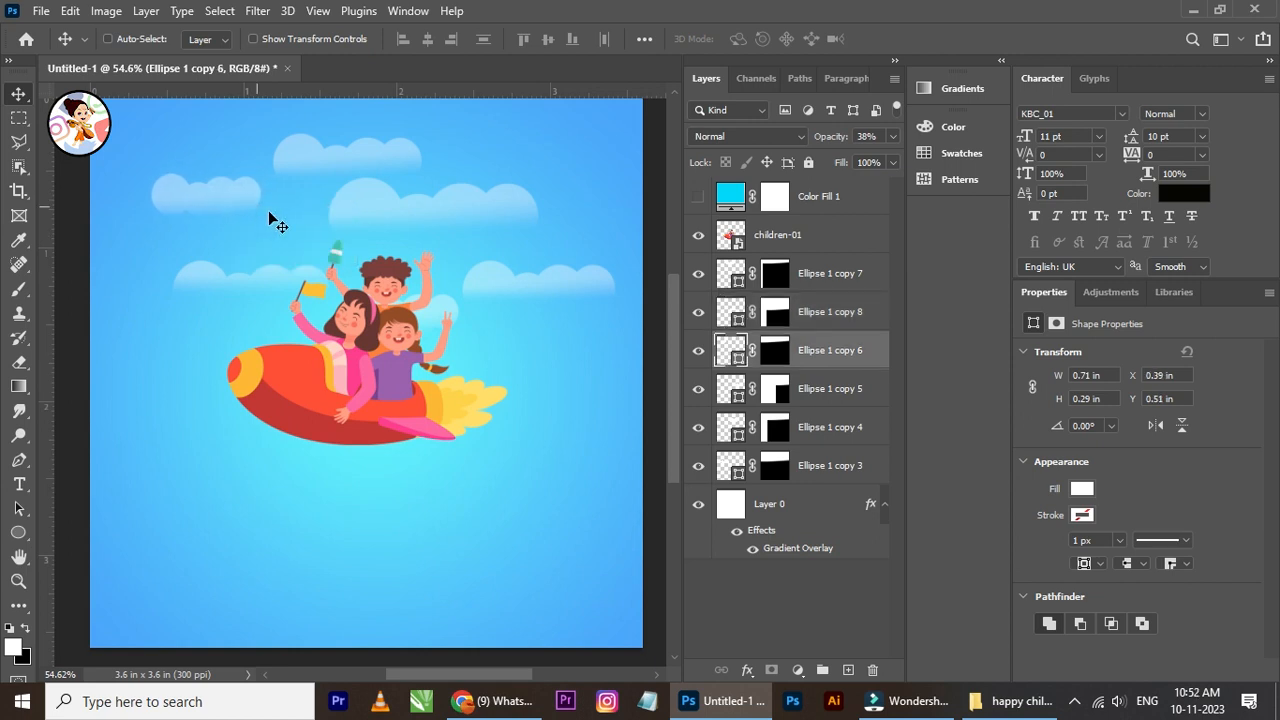
right_click(366, 198)
click(389, 201)
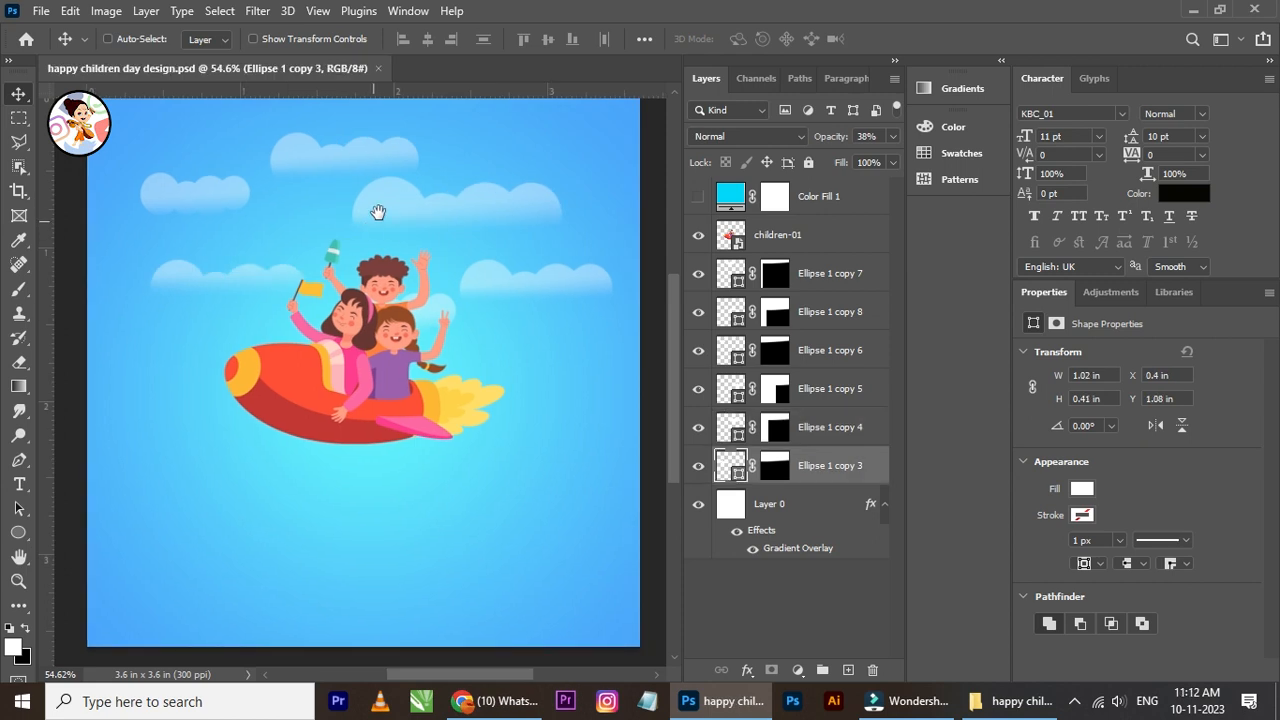
Step: Select all six cloud layers, scale them together to 115.25% to span the poster's width, and commit the transform
drag(378, 212, 382, 264)
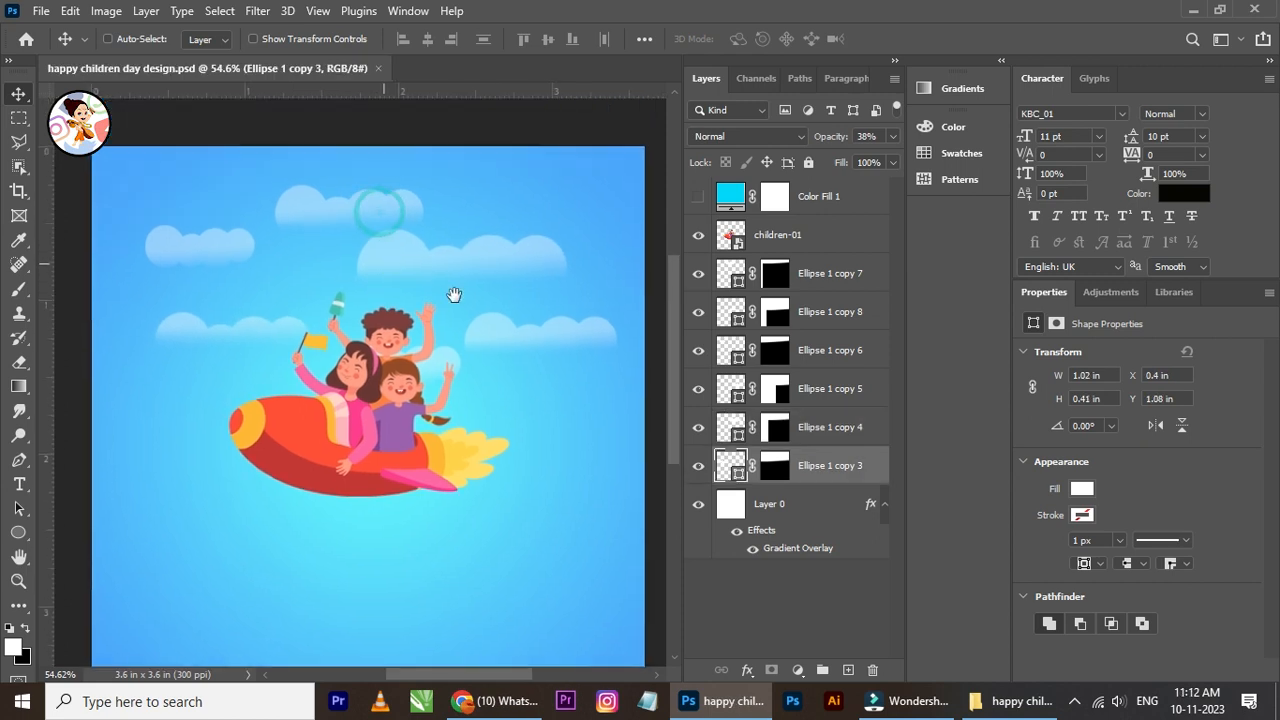
ctrl+click(811, 432)
ctrl+click(826, 385)
ctrl+click(823, 352)
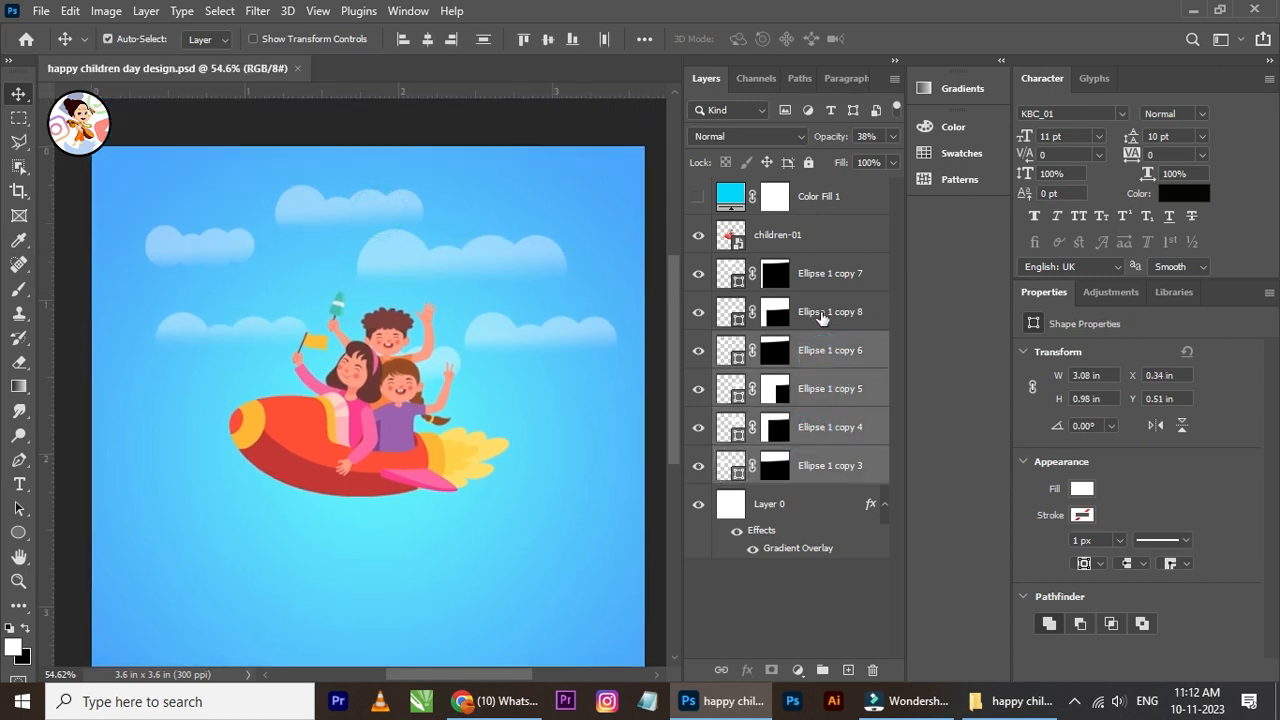
ctrl+click(822, 316)
ctrl+click(816, 278)
key(ctrl+t)
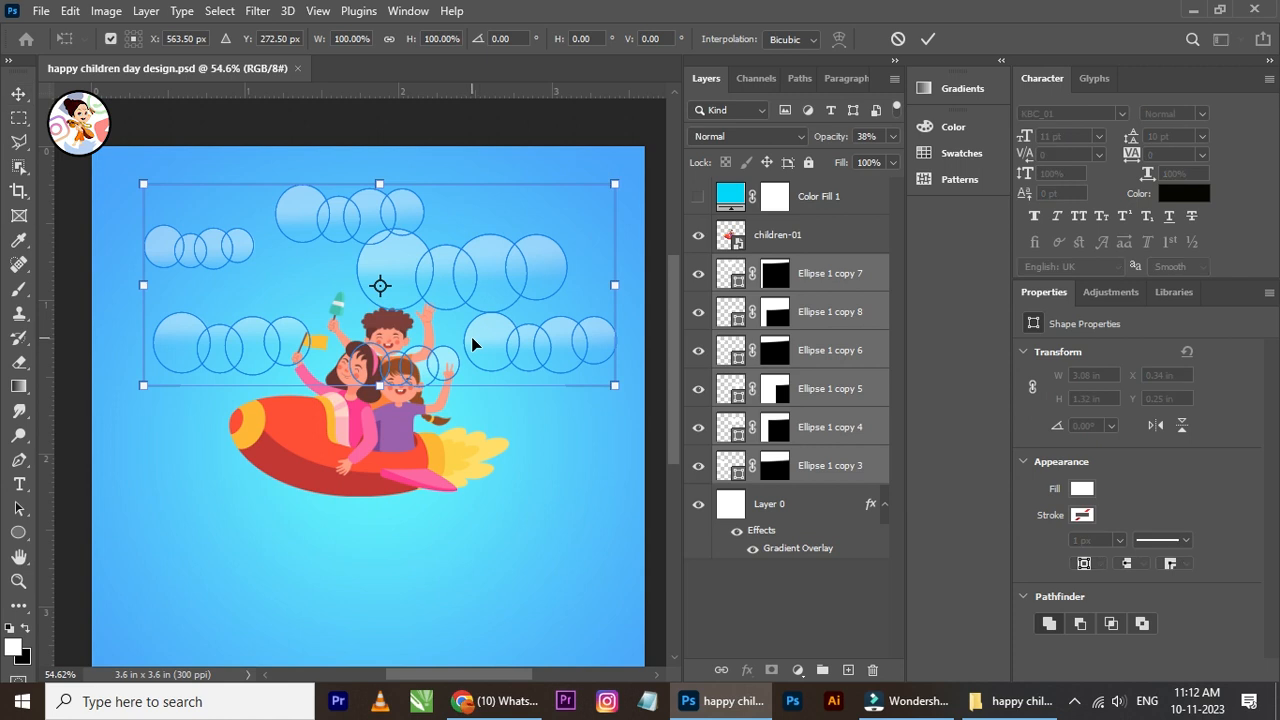
scroll(471, 332, down, 1)
drag(173, 385, 135, 402)
drag(600, 402, 628, 407)
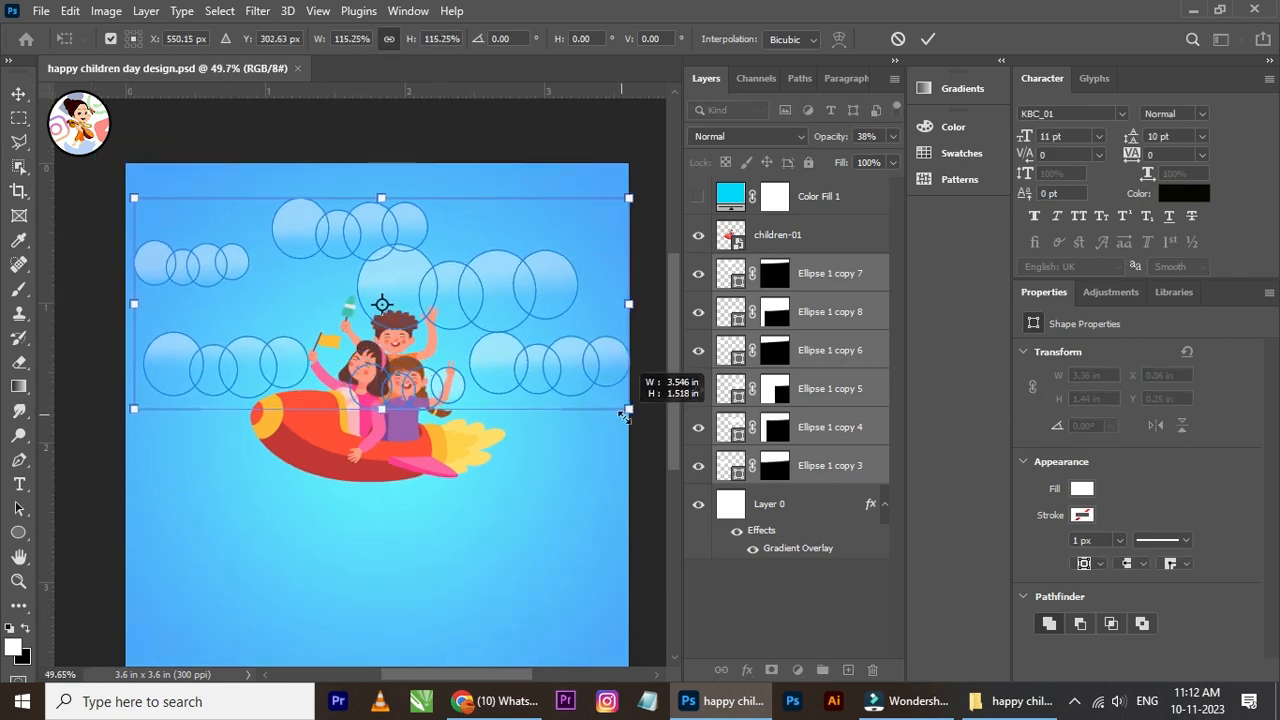
click(928, 39)
Step: Select the children illustration layer and move the illustration up to Y 0.71 in
scroll(427, 366, up, 1)
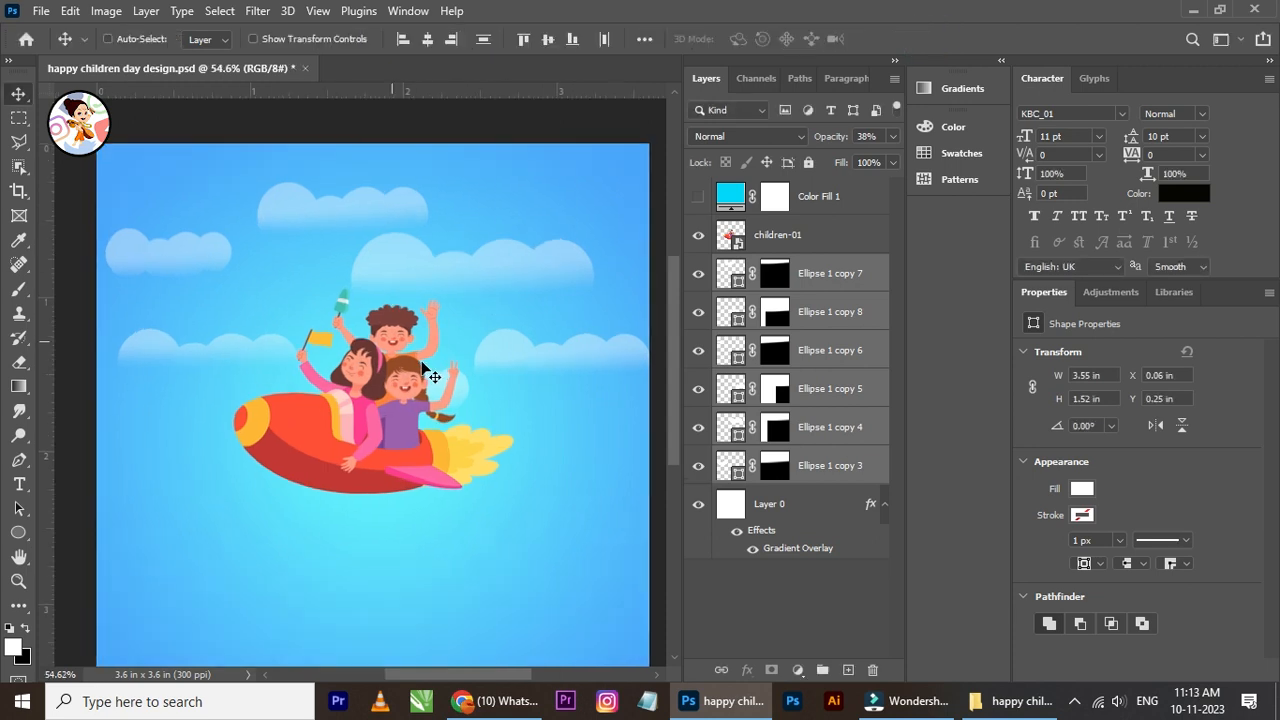
drag(482, 362, 466, 303)
scroll(384, 351, down, 2)
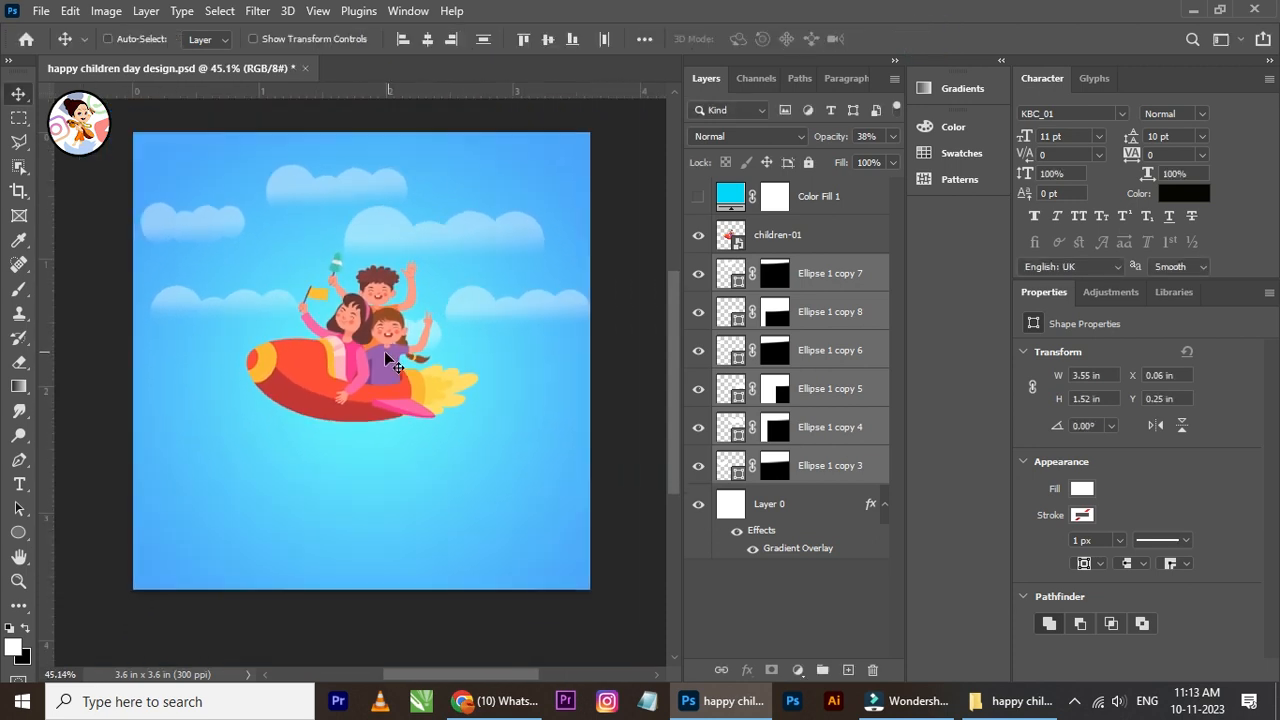
scroll(306, 353, up, 1)
right_click(361, 341)
click(376, 352)
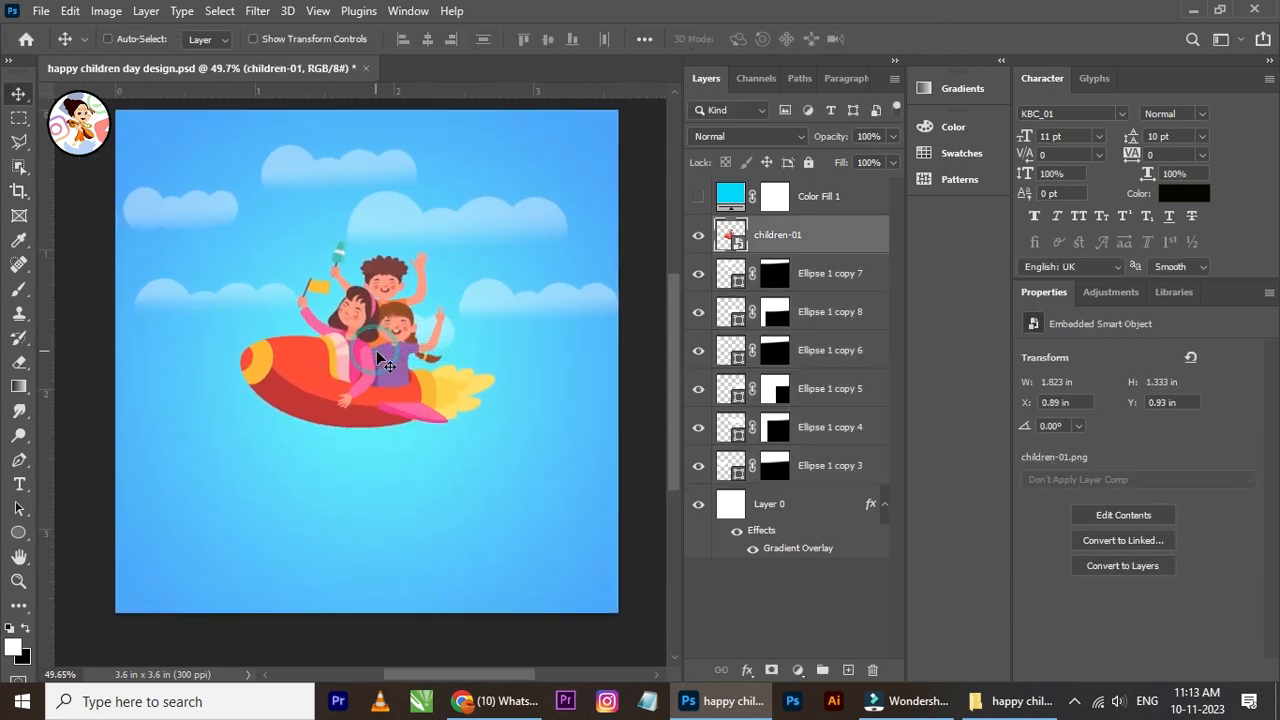
Step: Place the design-01 paper plane image from the happy children's day folder, scale it to 11.06%, and move it below the rocket's nose
click(997, 703)
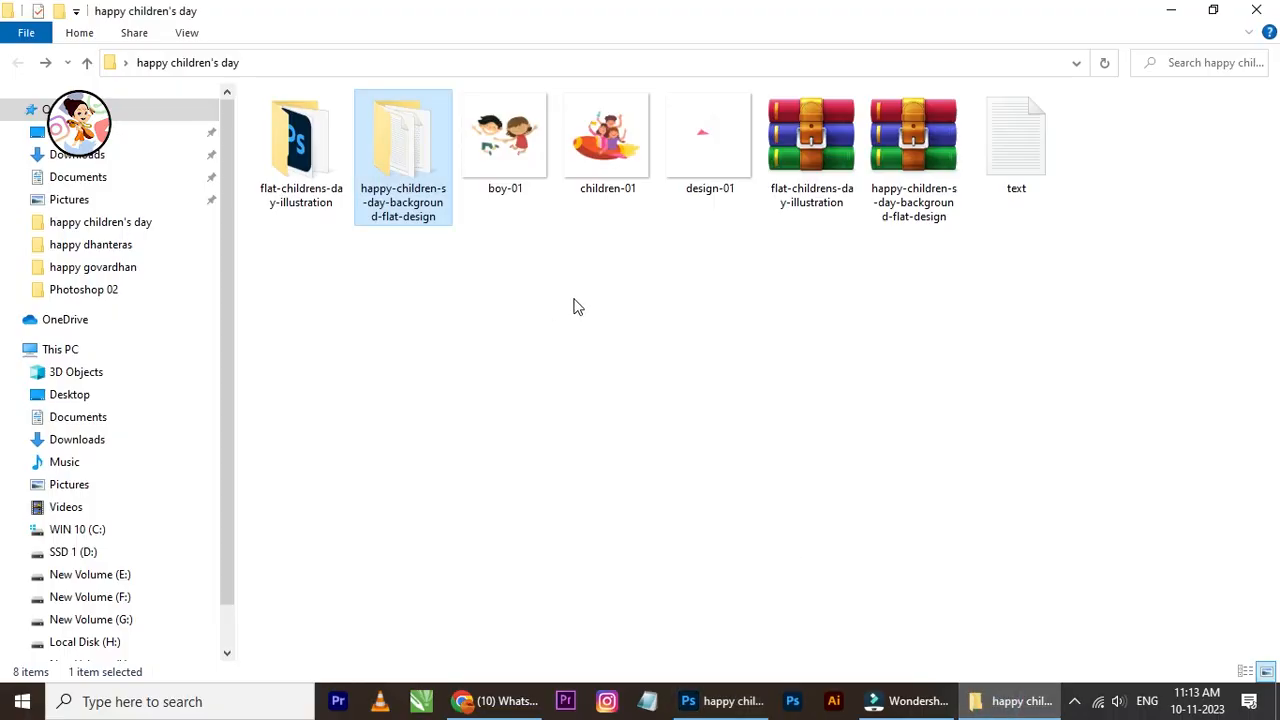
click(734, 151)
drag(722, 168, 568, 512)
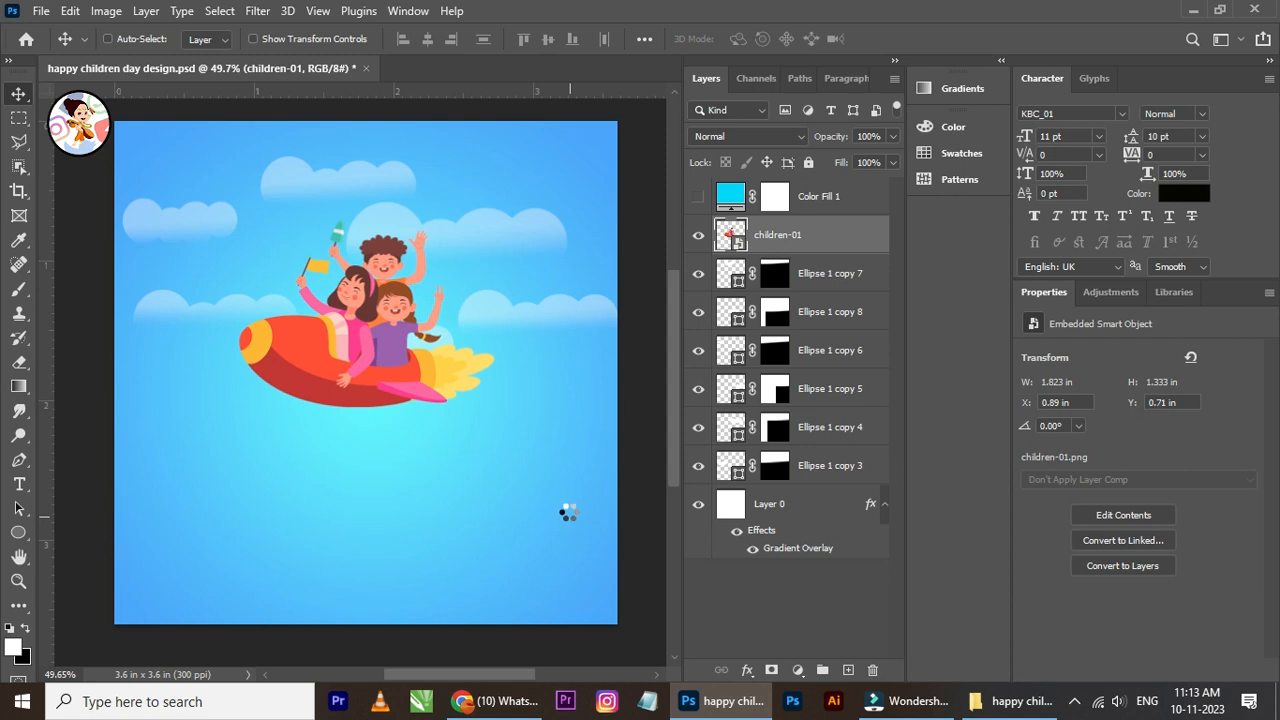
drag(621, 370, 350, 426)
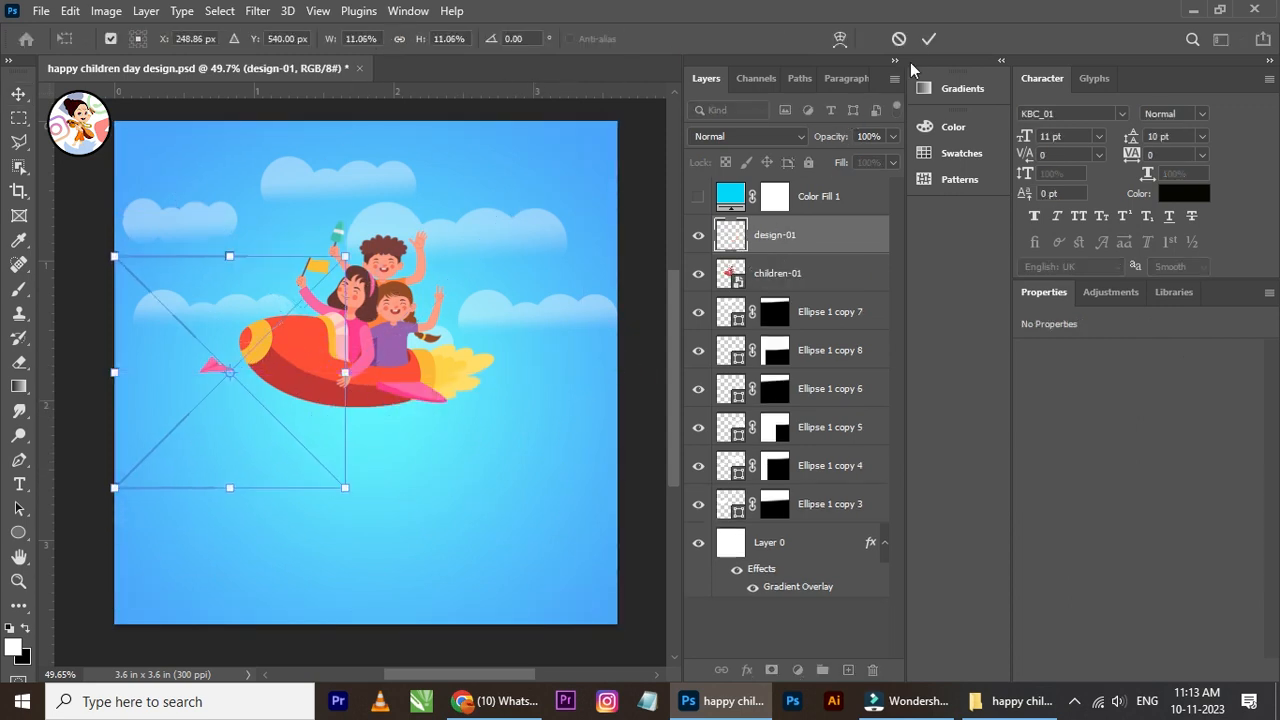
click(925, 42)
scroll(270, 397, up, 3)
drag(237, 388, 203, 444)
scroll(320, 412, up, 1)
scroll(258, 437, up, 1)
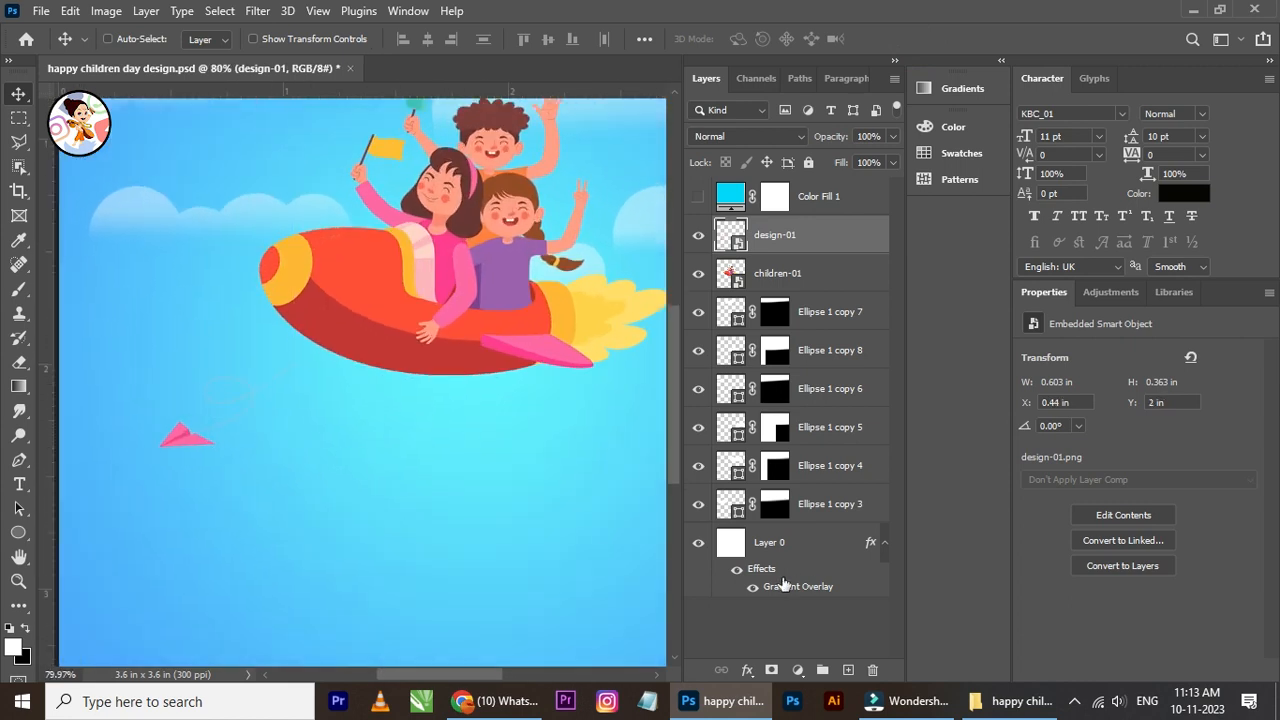
Step: Apply a white Color Overlay at 100% opacity to the paper plane and shift it to X 0.51 in, Y 1.95 in
click(746, 670)
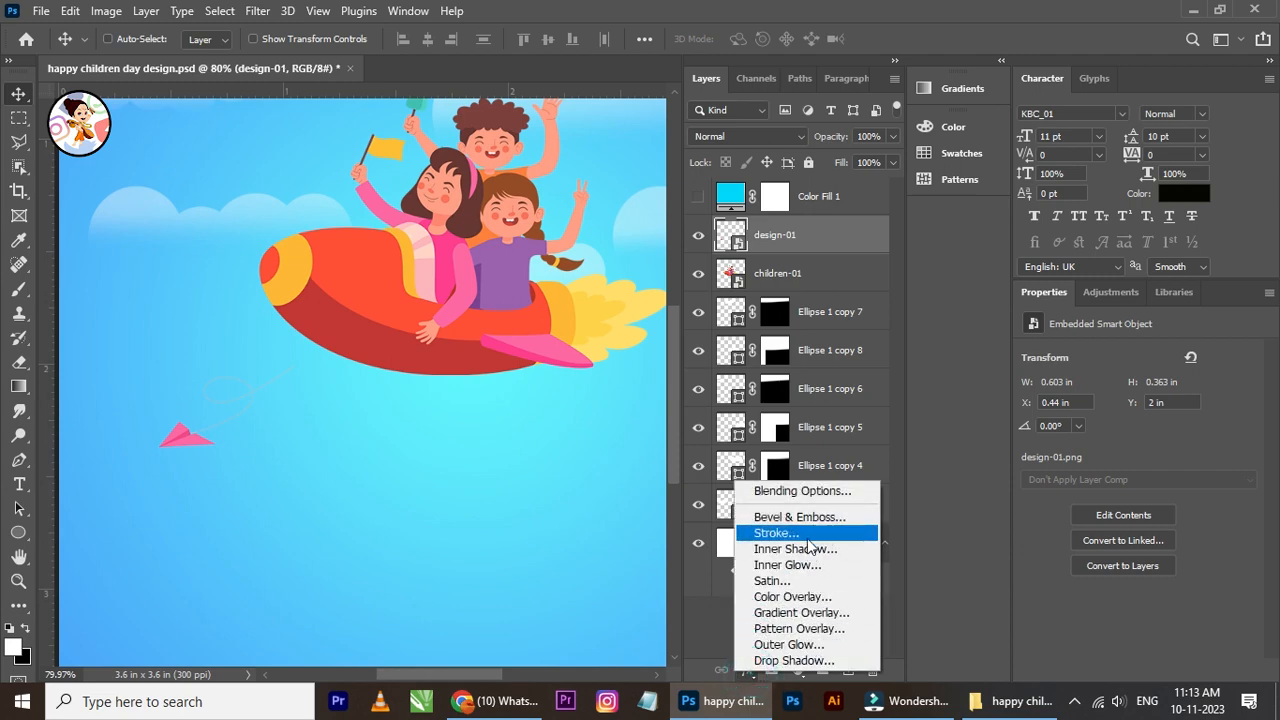
click(803, 599)
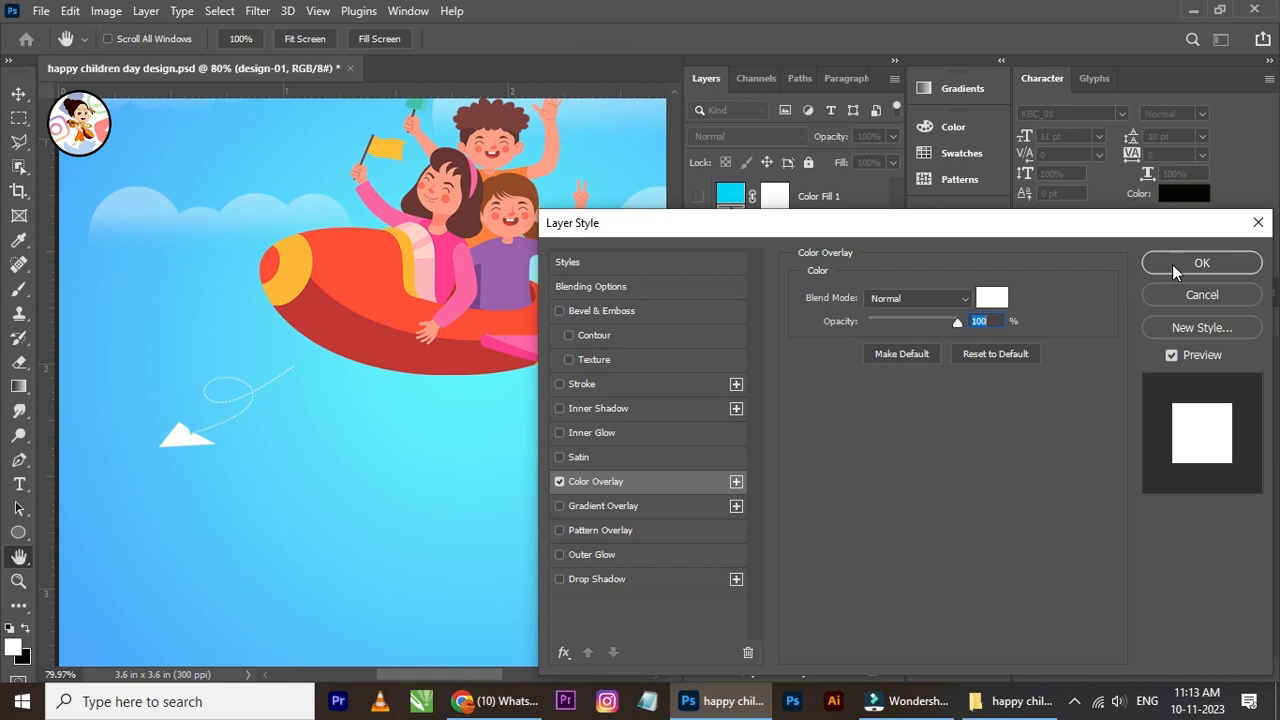
click(1172, 264)
drag(241, 393, 254, 384)
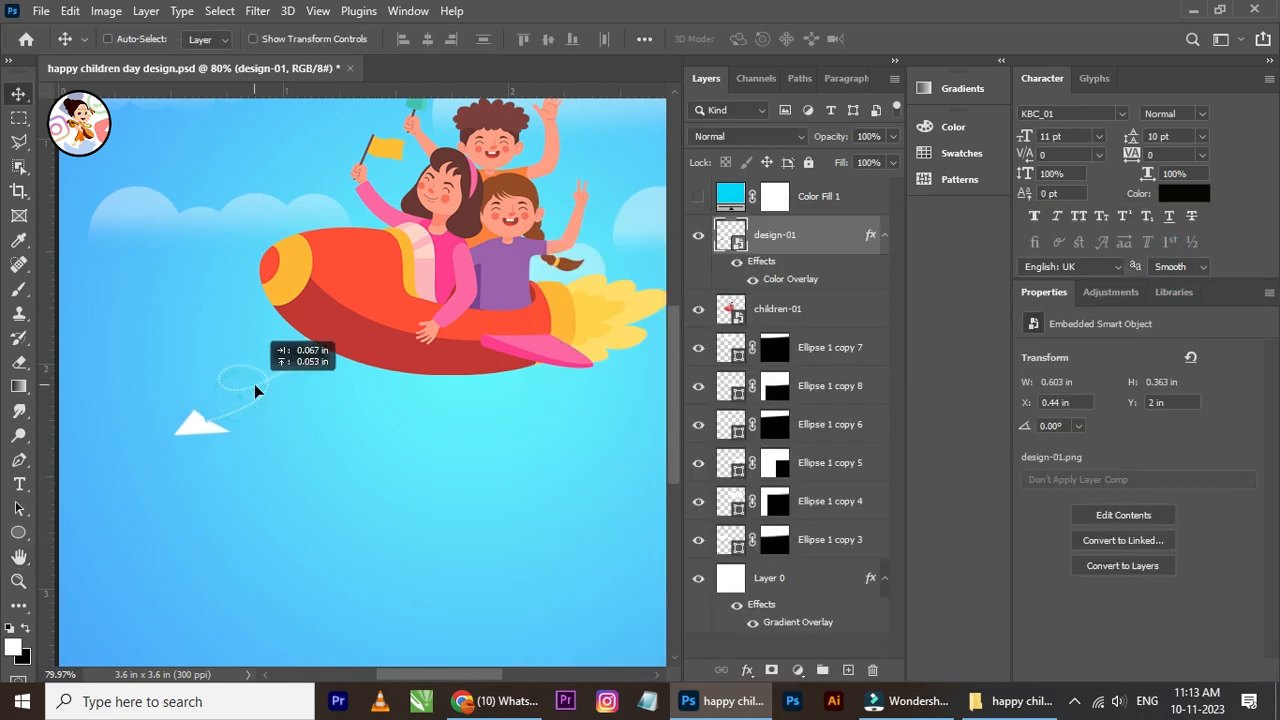
scroll(391, 393, down, 3)
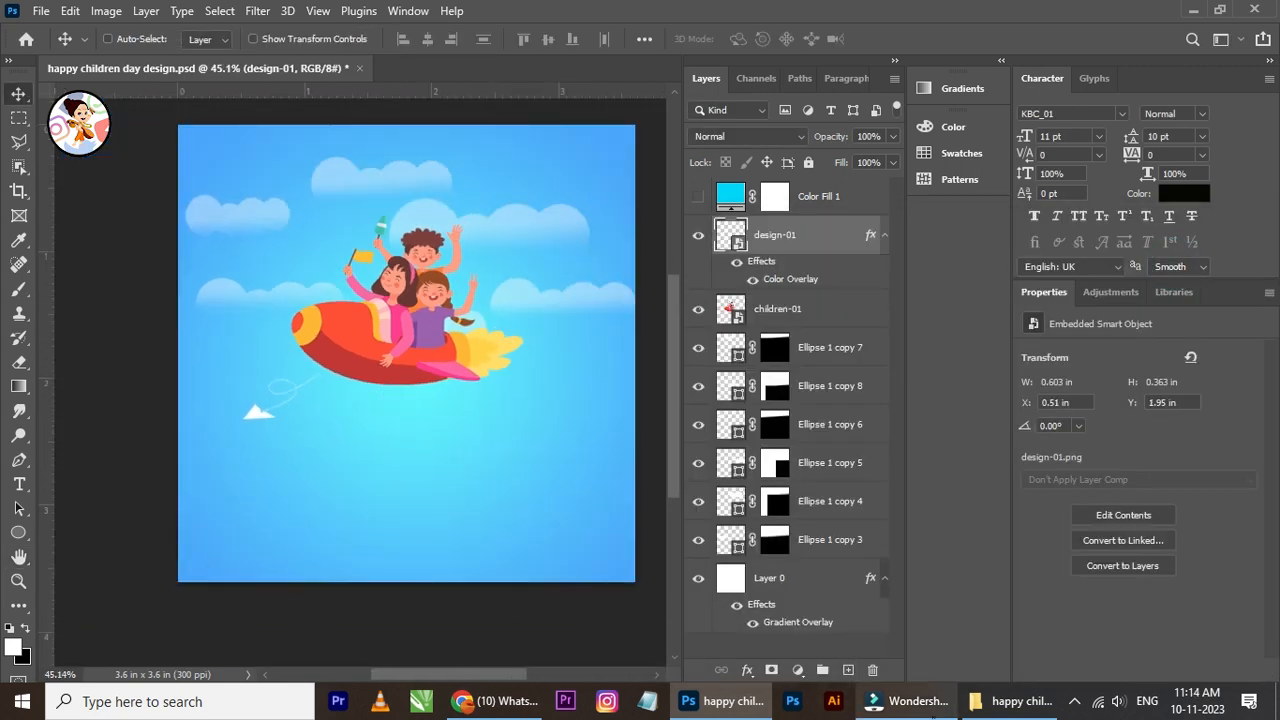
Step: Open the text file in the happy children's day folder and copy "happy children's day" from it
click(1012, 701)
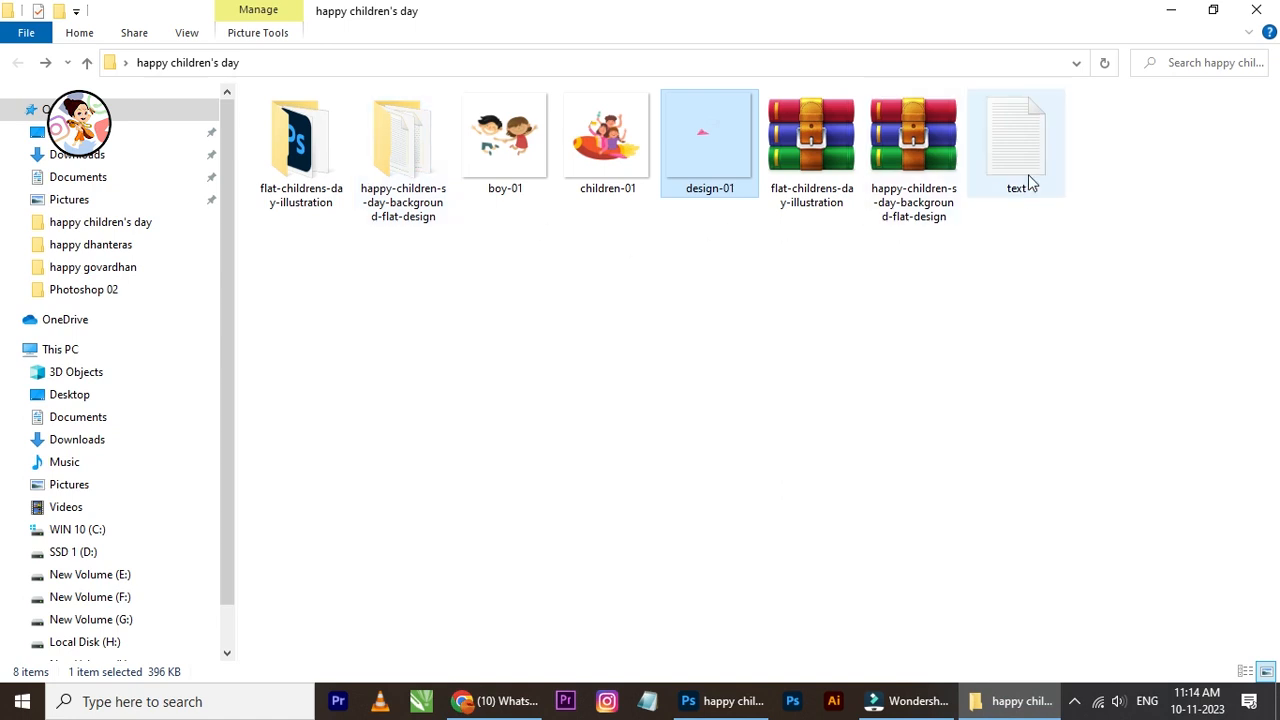
double_click(1026, 175)
drag(593, 217, 442, 217)
key(ctrl+c)
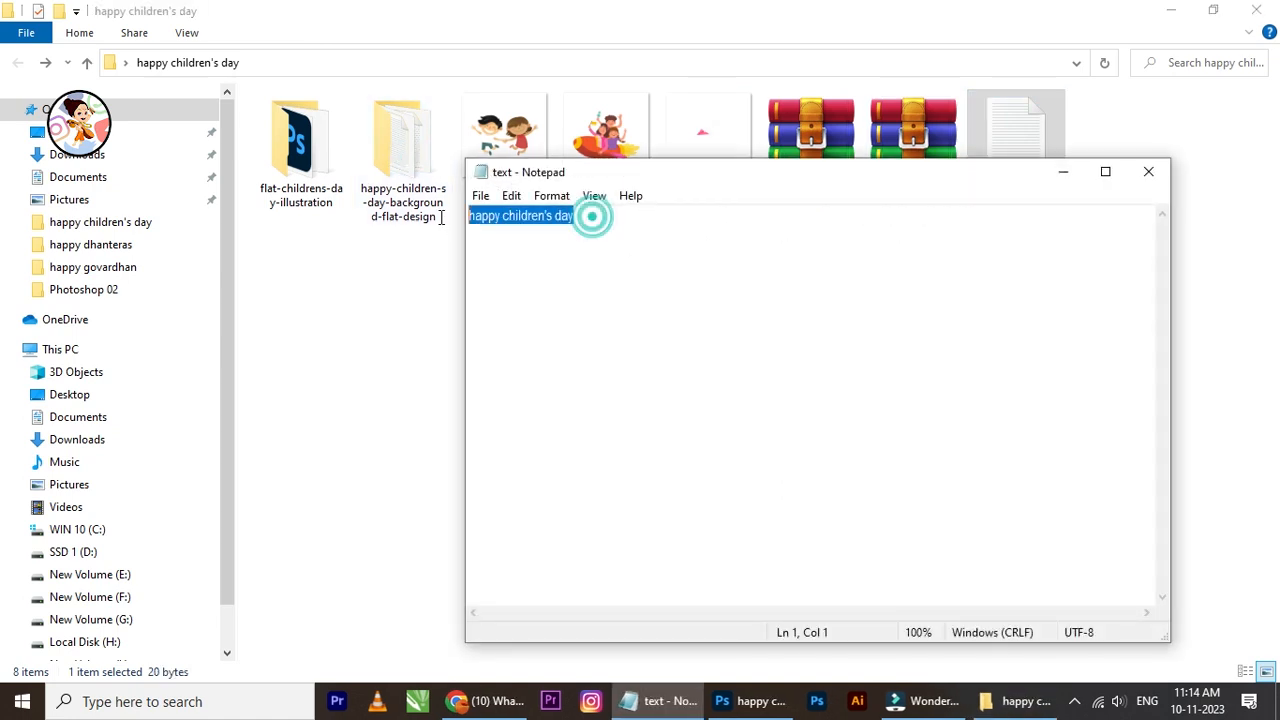
Step: Switch back to Photoshop and add the copied "happy children's day" text below the paper plane in the Megihari font
click(742, 701)
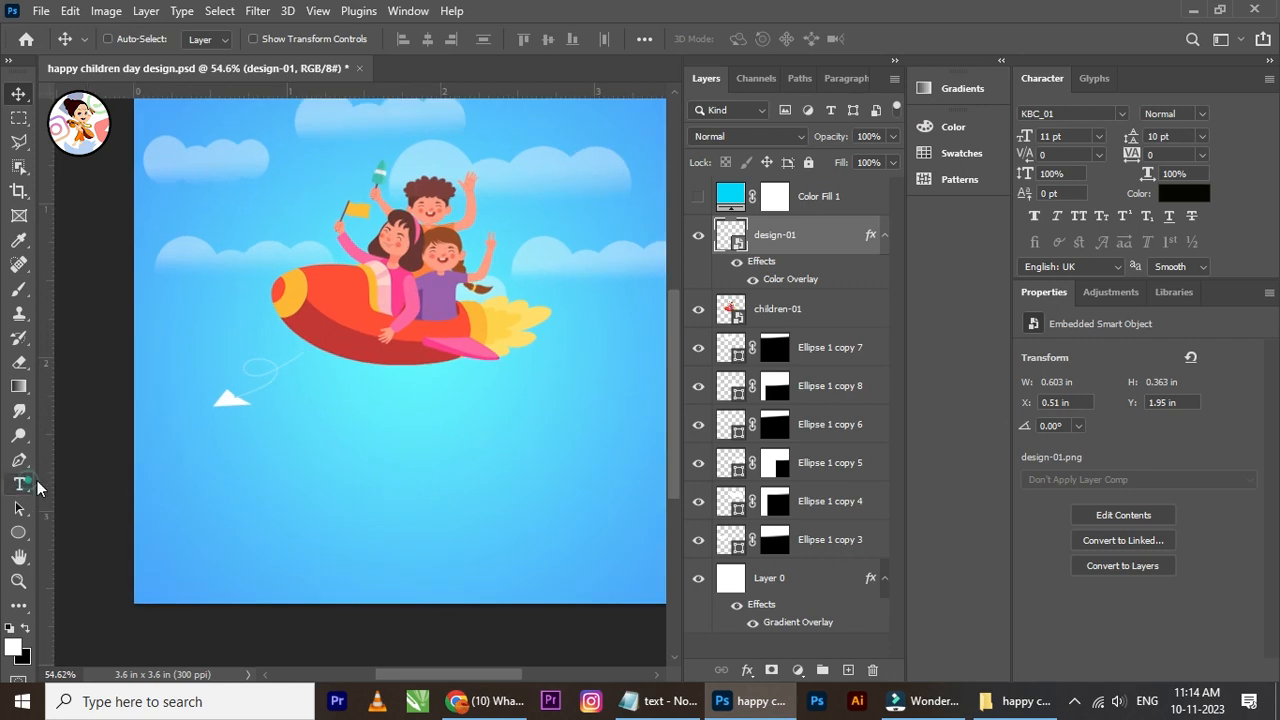
click(36, 482)
click(300, 457)
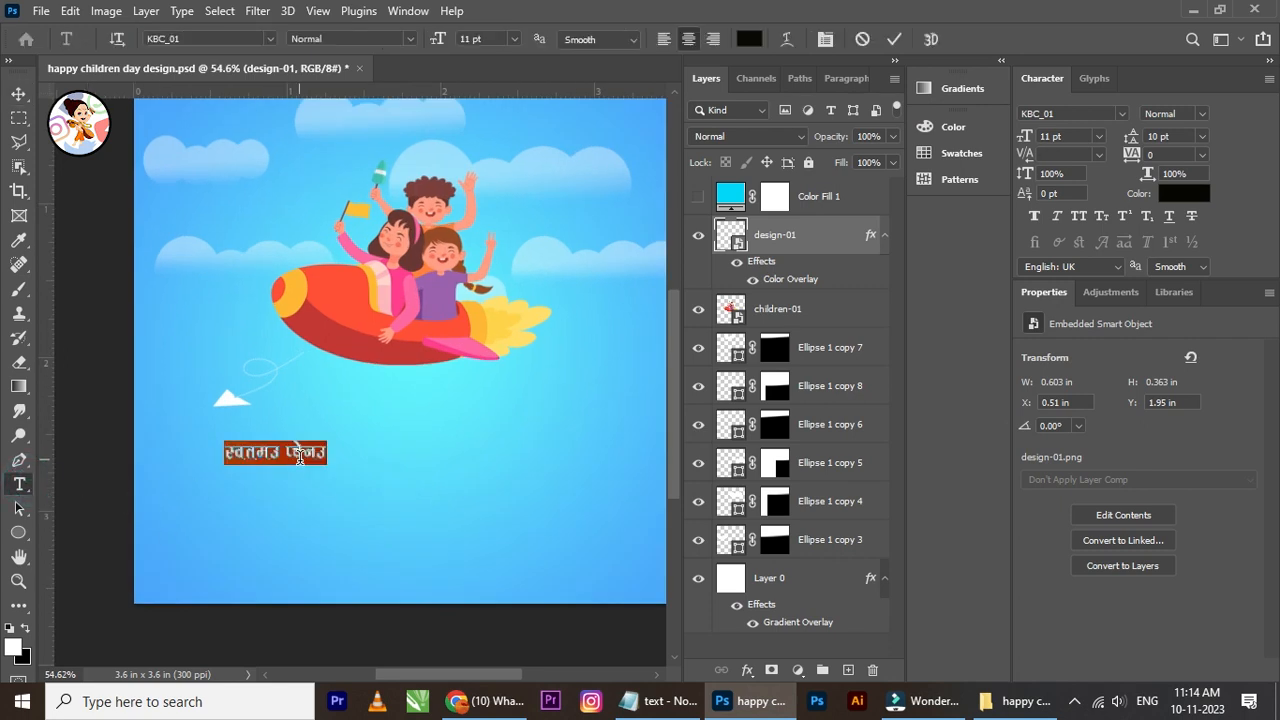
click(1121, 114)
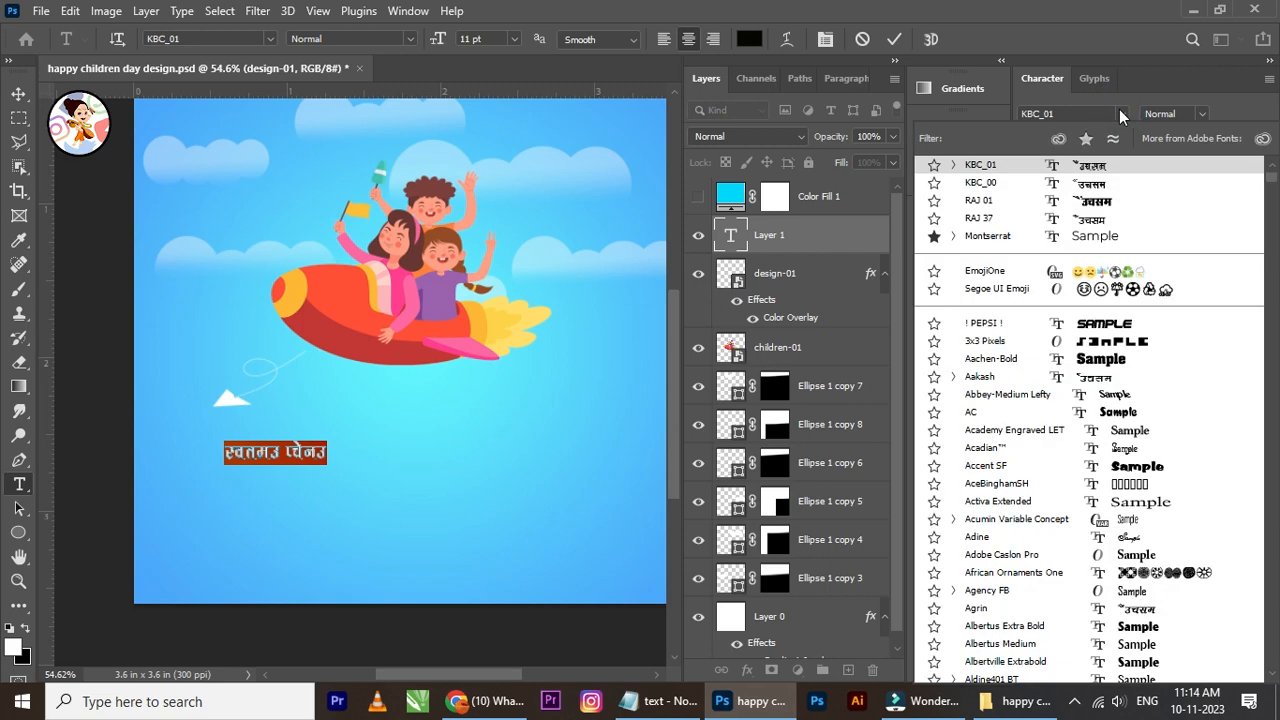
drag(1272, 173, 1269, 166)
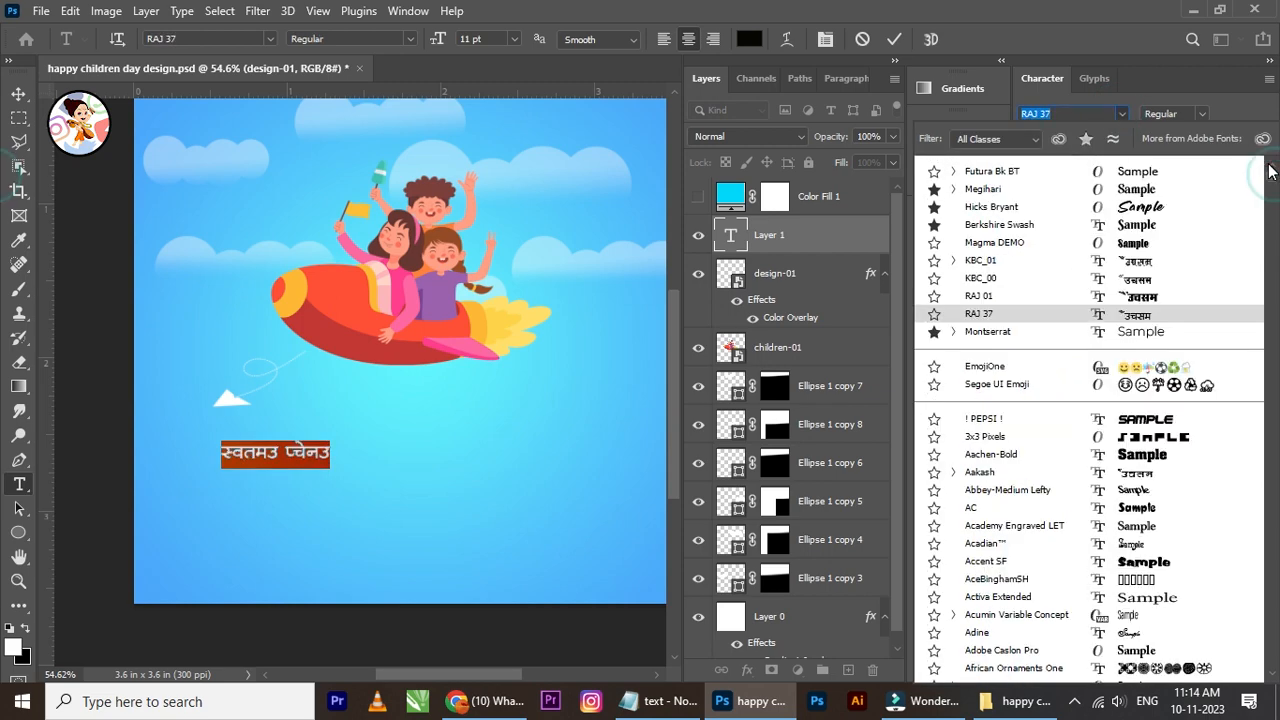
click(1130, 190)
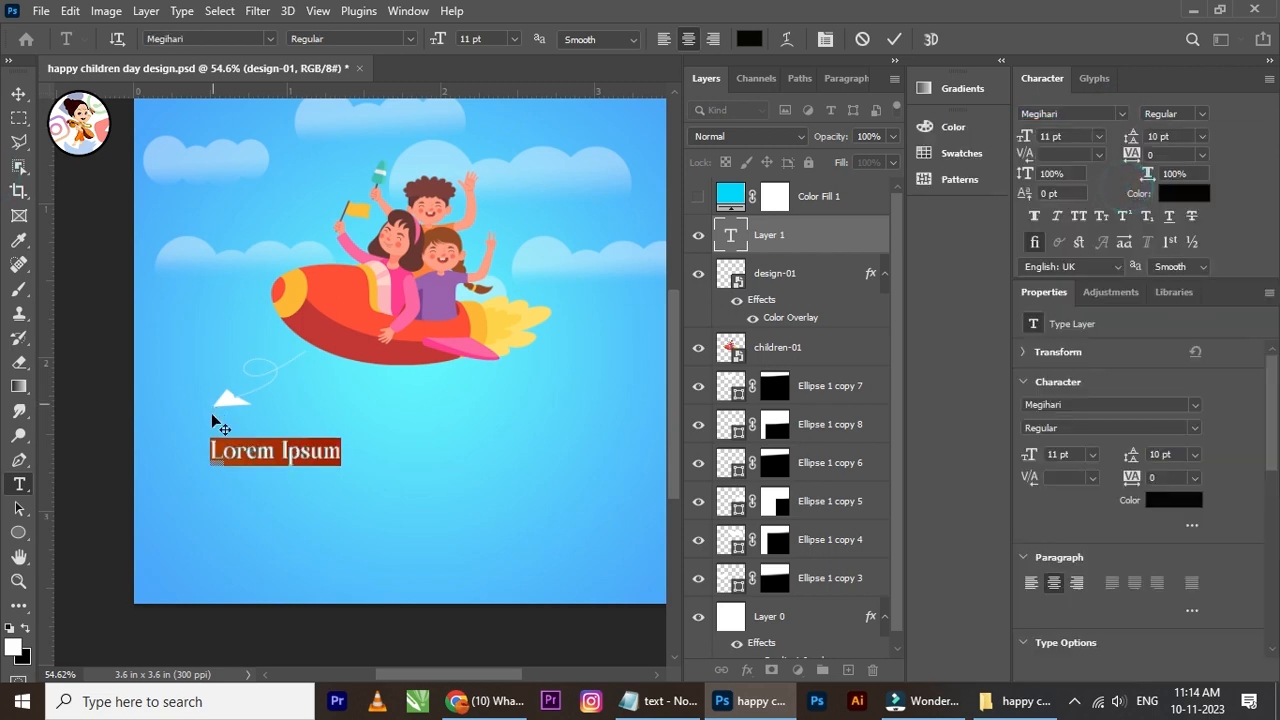
scroll(261, 448, up, 2)
key(ctrl+v)
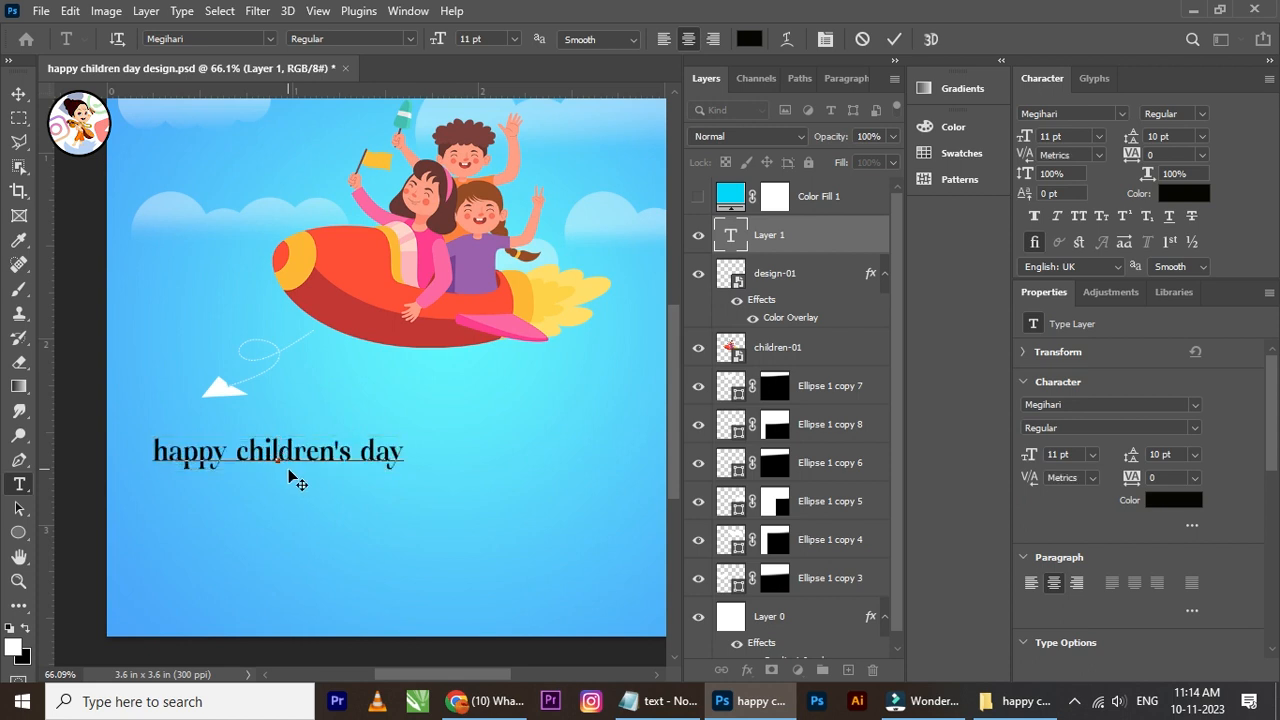
Step: Cut "children's day" out of the new text so it reads only "happy", and finish editing it
drag(228, 447, 268, 444)
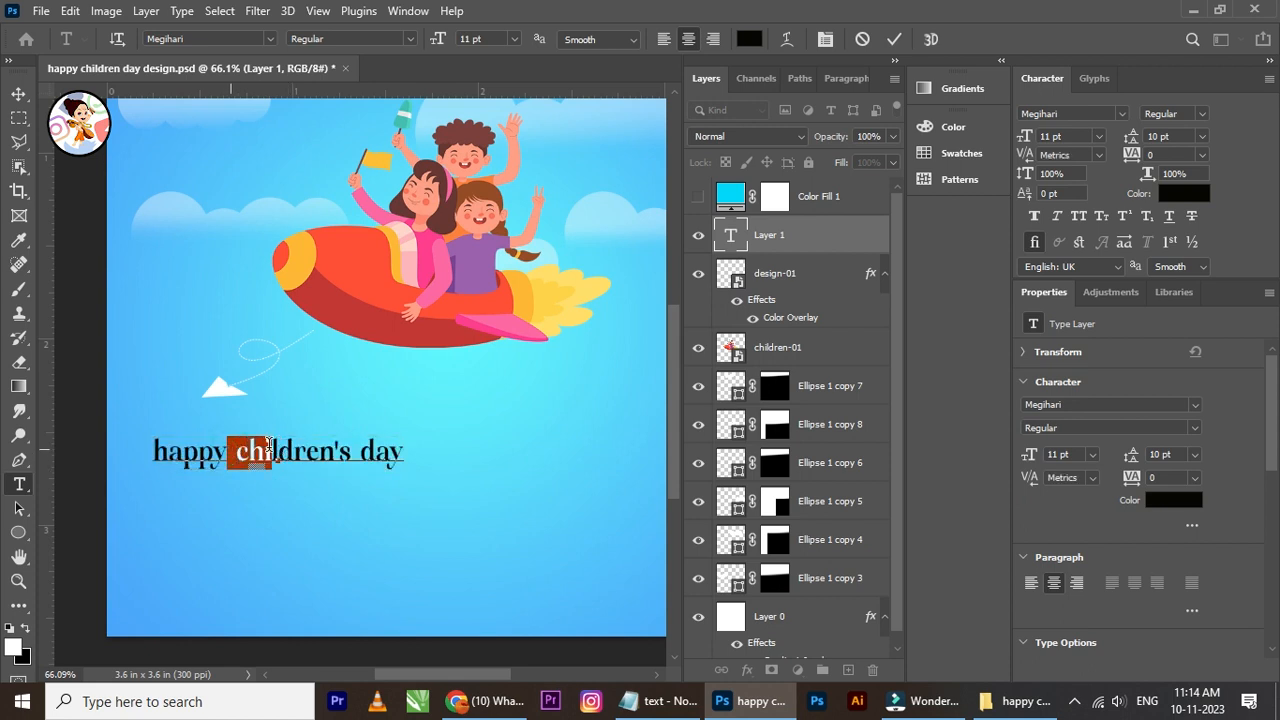
drag(403, 445, 239, 437)
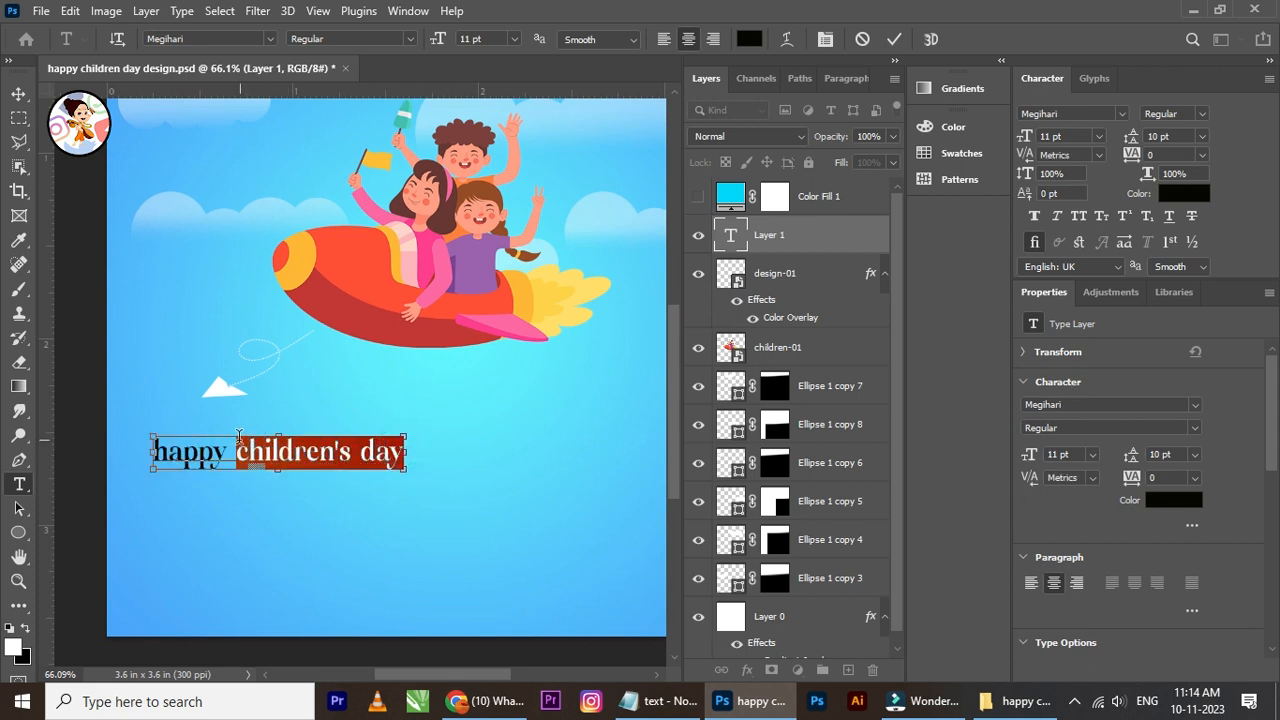
key(BackSpace)
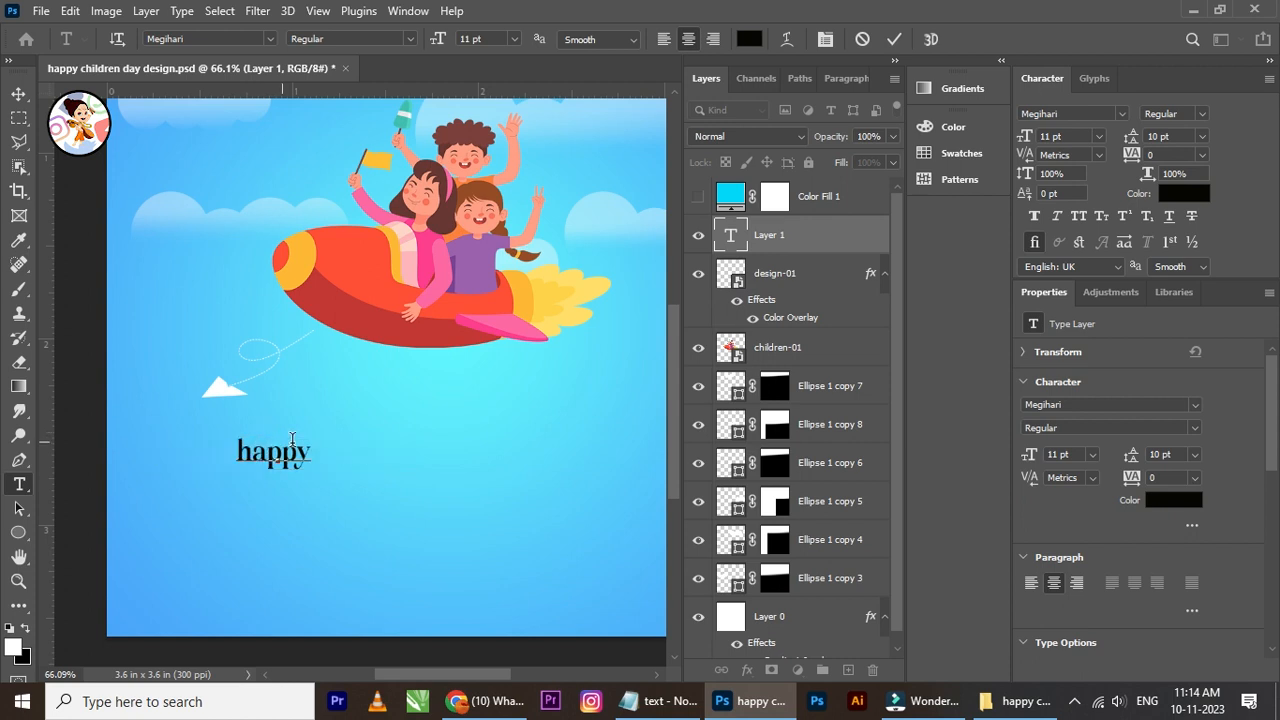
key(BackSpace)
click(19, 95)
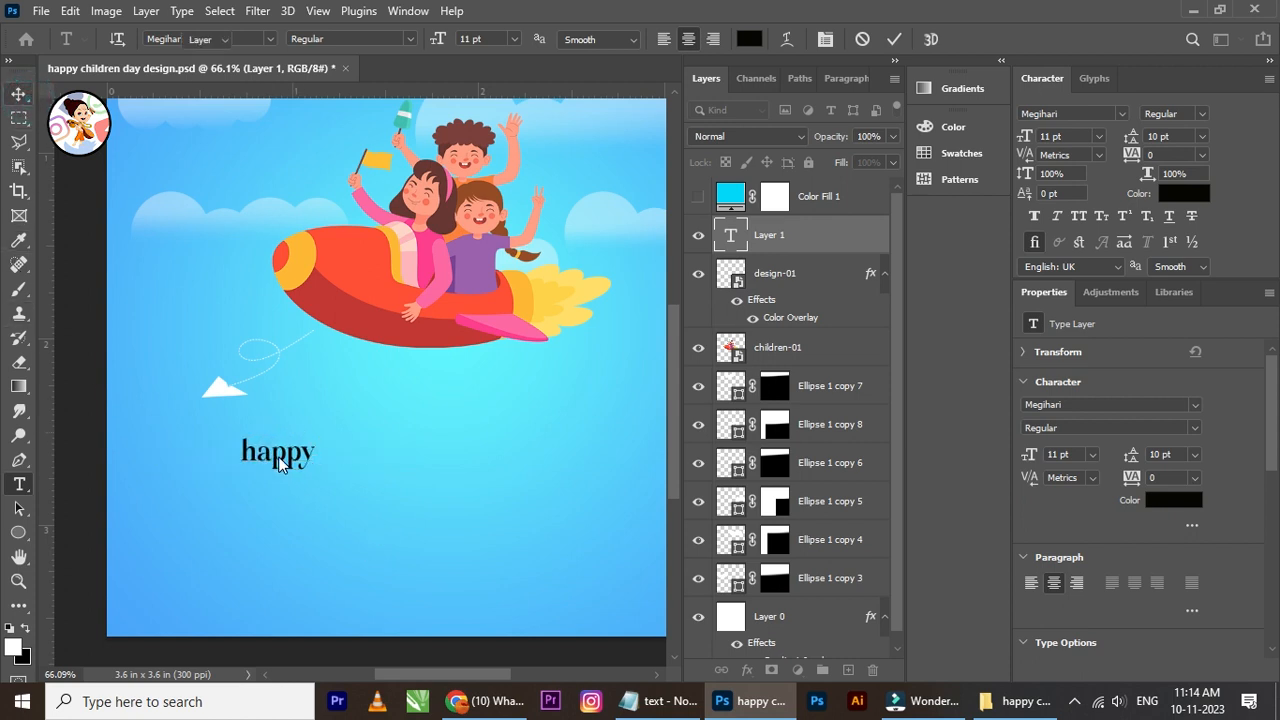
Step: Duplicate the "happy" text, place the copy below the original, and replace the copy's wording with "children's day"
drag(393, 523, 339, 488)
click(19, 484)
click(362, 480)
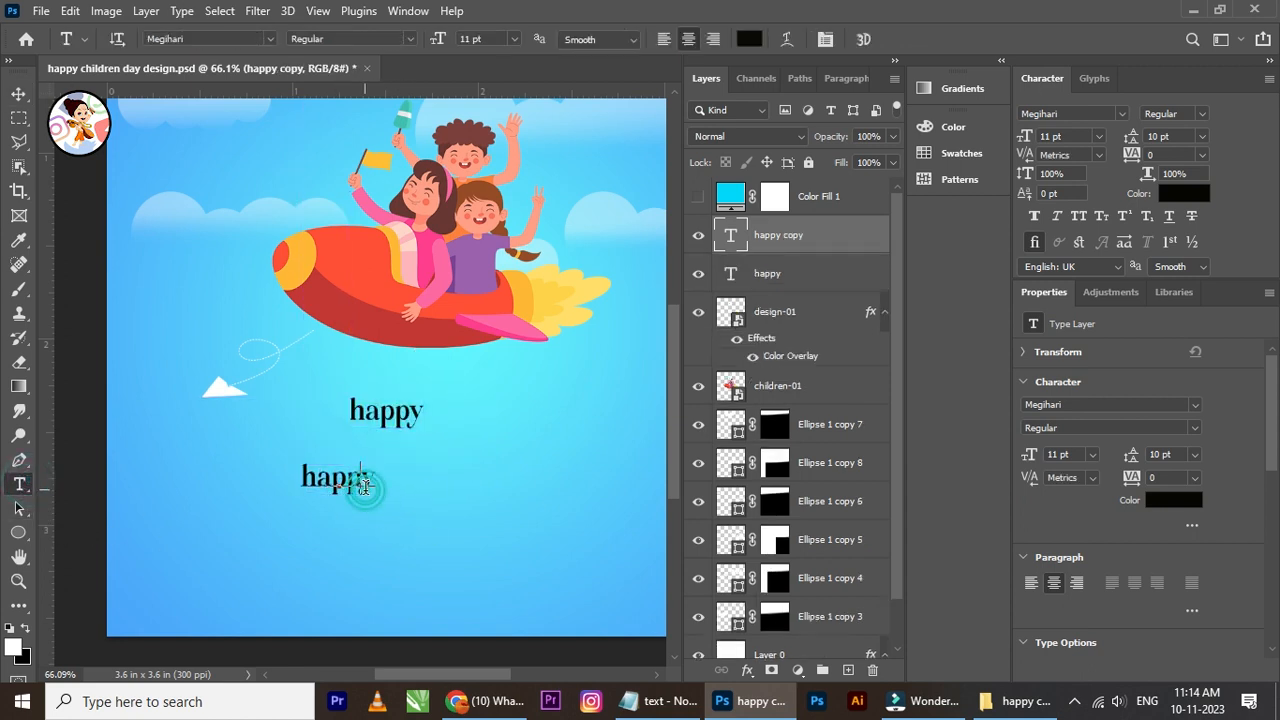
key(ctrl+a)
key(ctrl+v)
click(17, 94)
Step: Select the "happy" text layer and set its font to Hicks Bryant
right_click(420, 410)
click(440, 418)
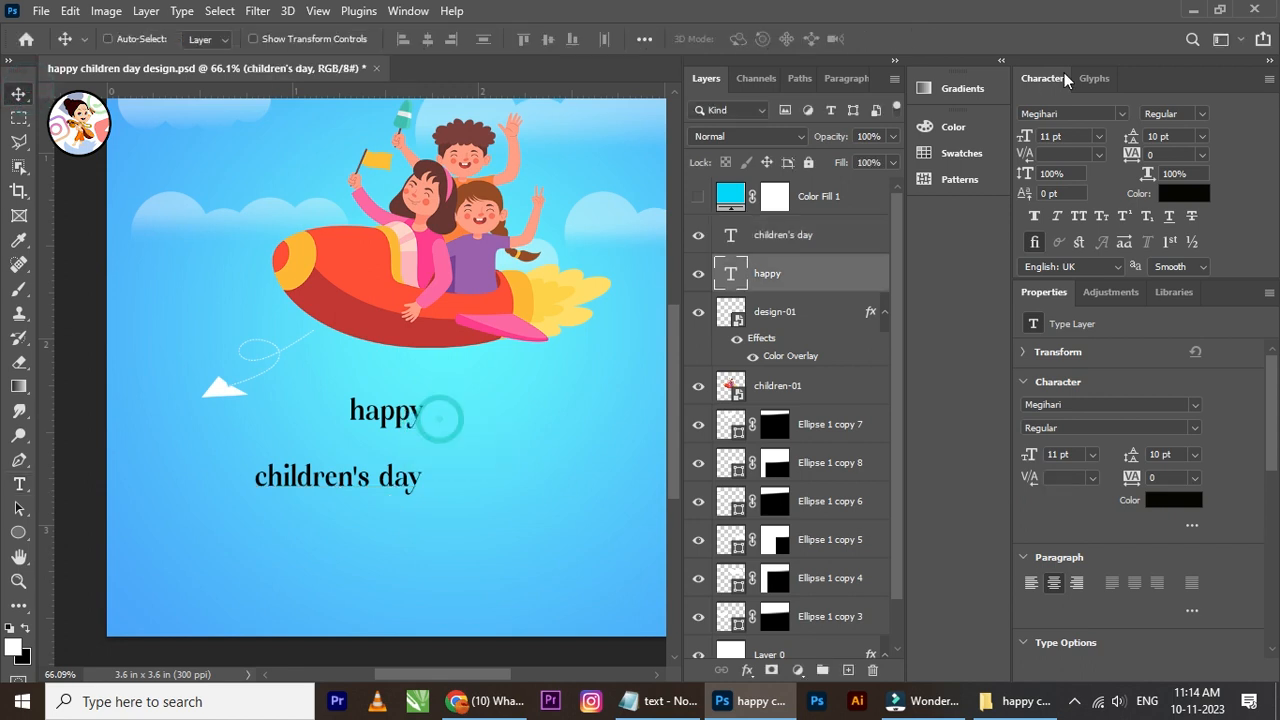
click(1121, 114)
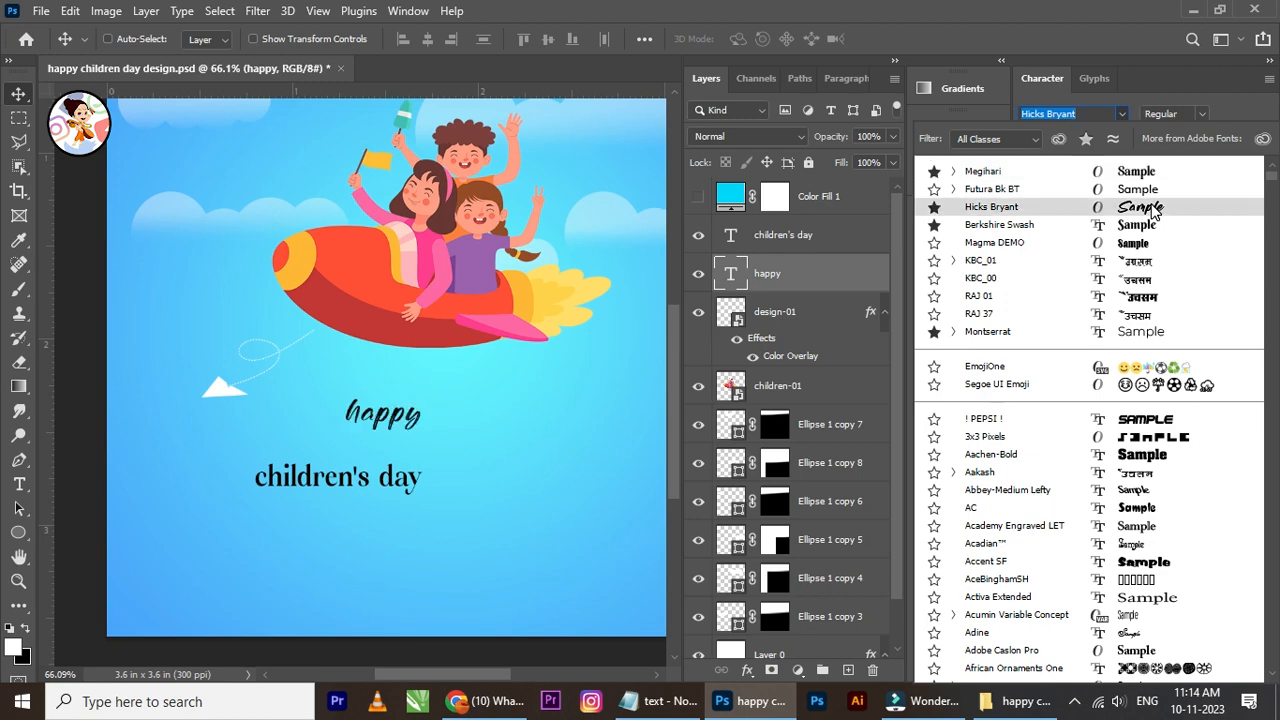
click(1150, 207)
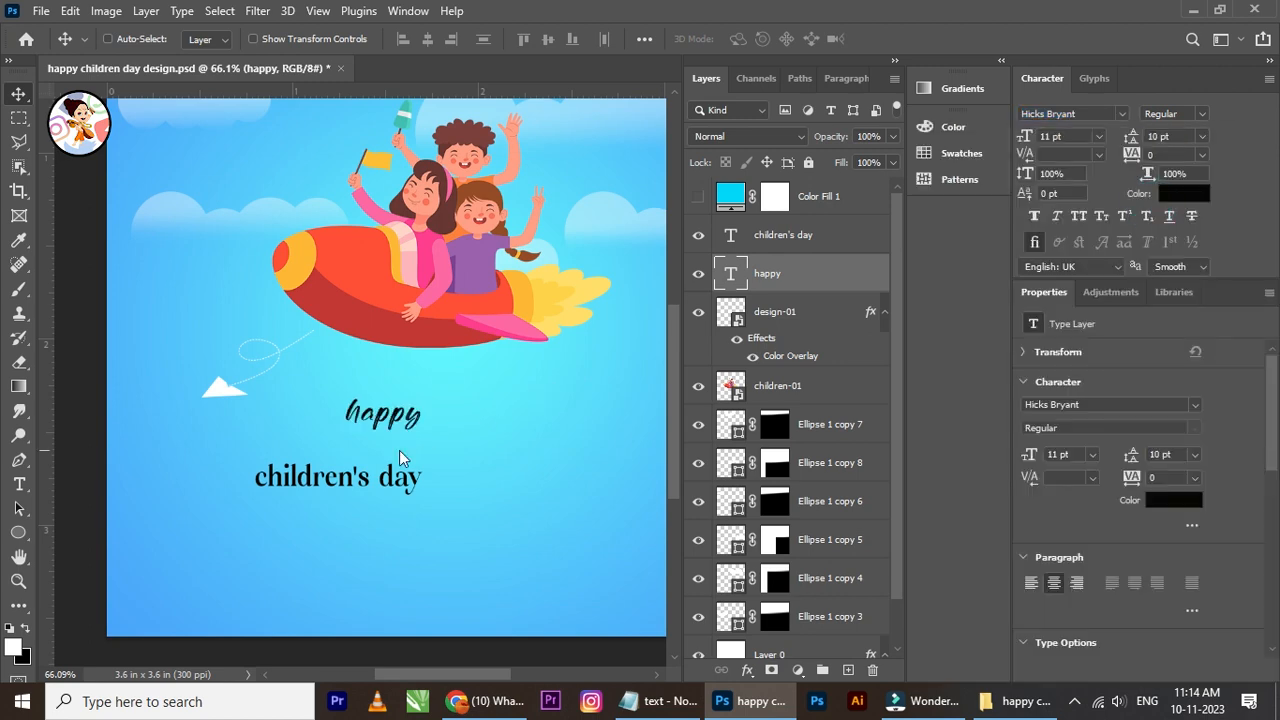
Step: Colour the "happy" text dark red (#b73b2e), sampled from the underside of the rocket
scroll(400, 457, up, 2)
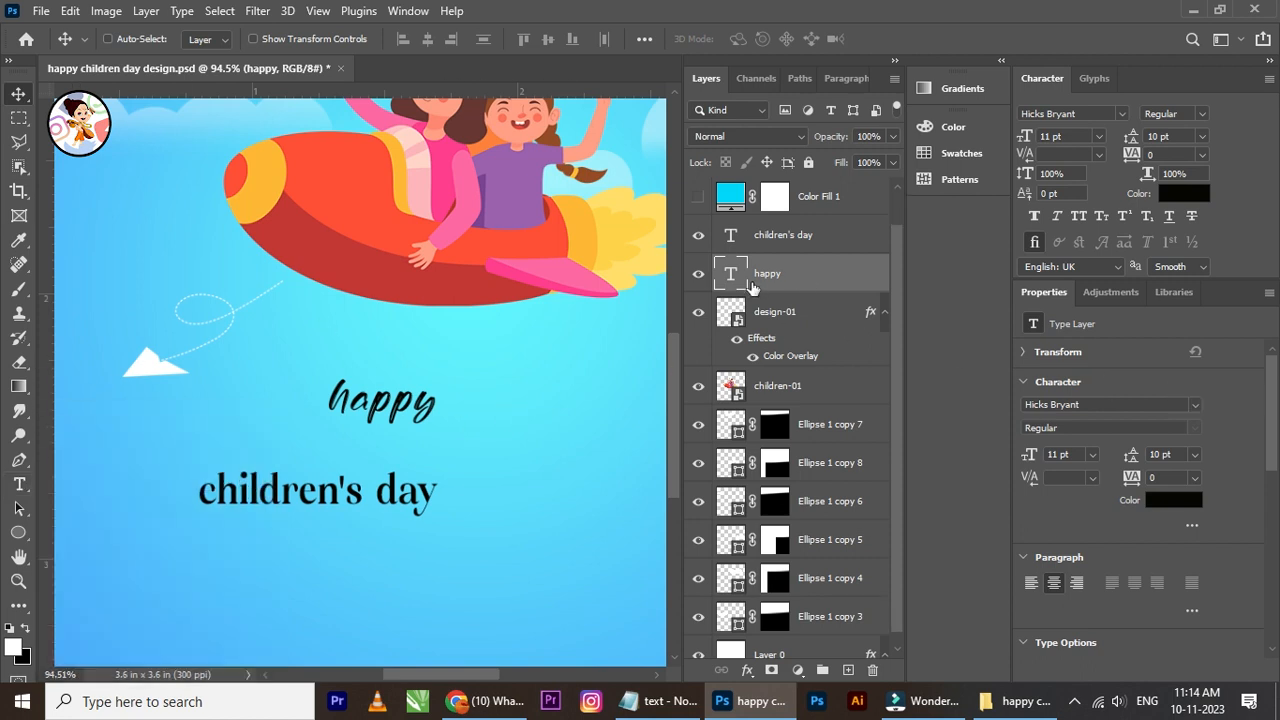
scroll(750, 285, down, 1)
click(1188, 196)
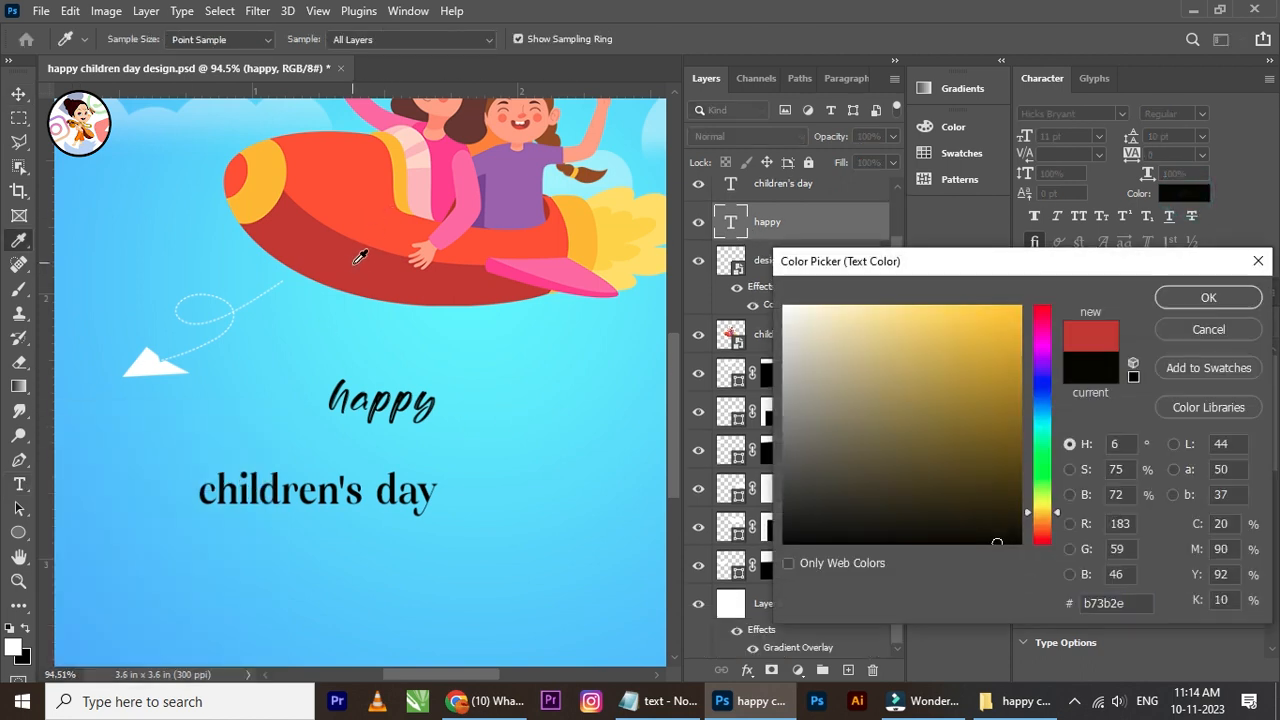
click(357, 258)
click(1172, 300)
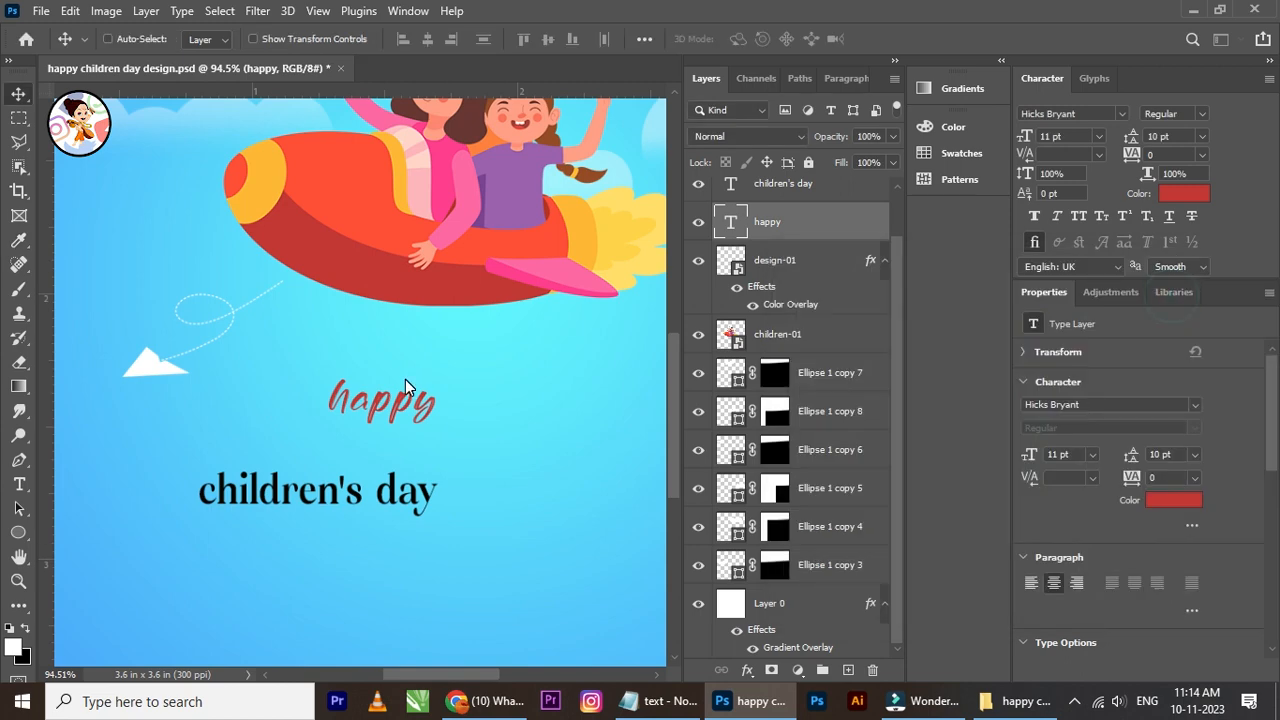
Step: Scale the "happy" text to 163.98% beneath the rocket and commit the transform
scroll(443, 394, down, 2)
drag(444, 396, 415, 388)
scroll(414, 396, up, 1)
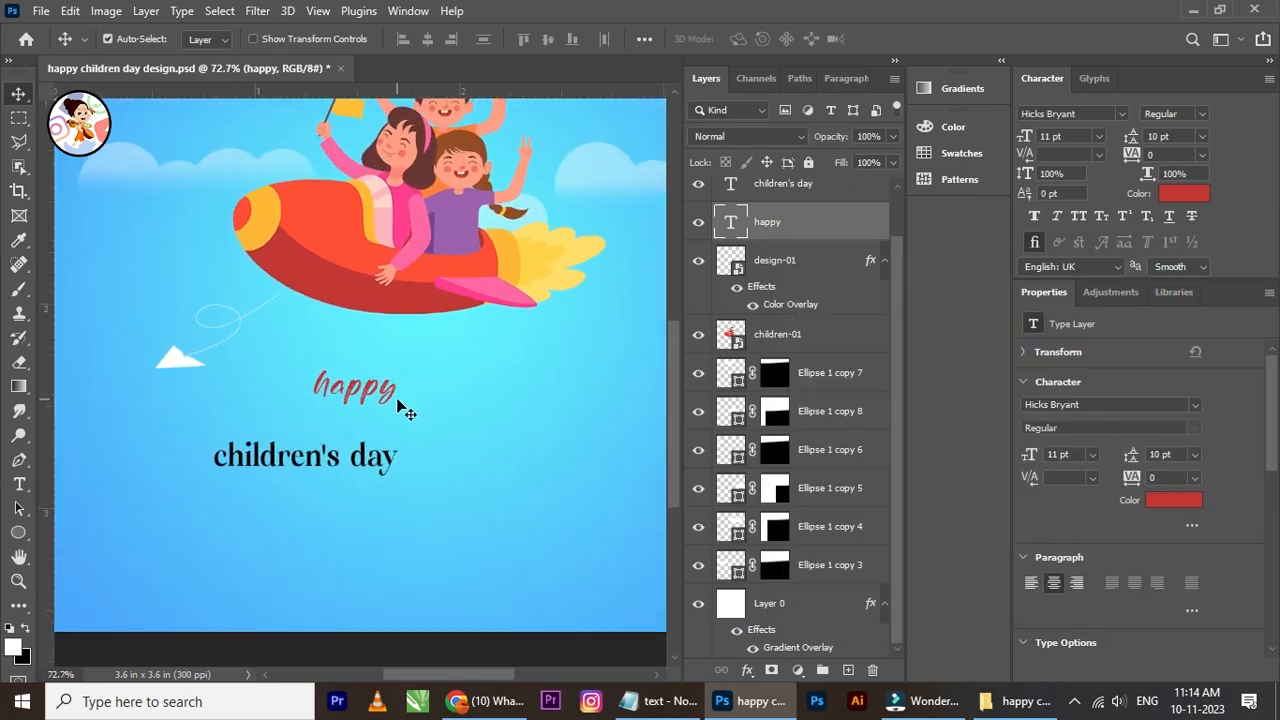
key(ctrl+t)
drag(432, 365, 468, 336)
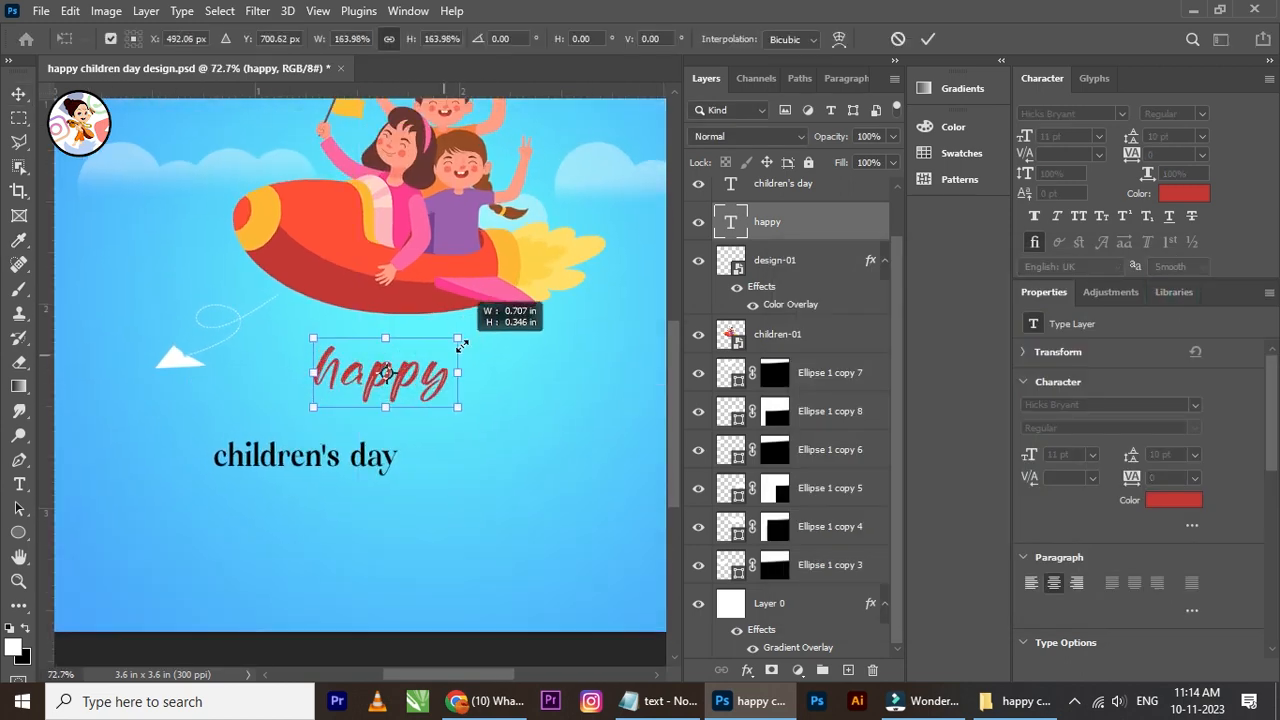
click(928, 39)
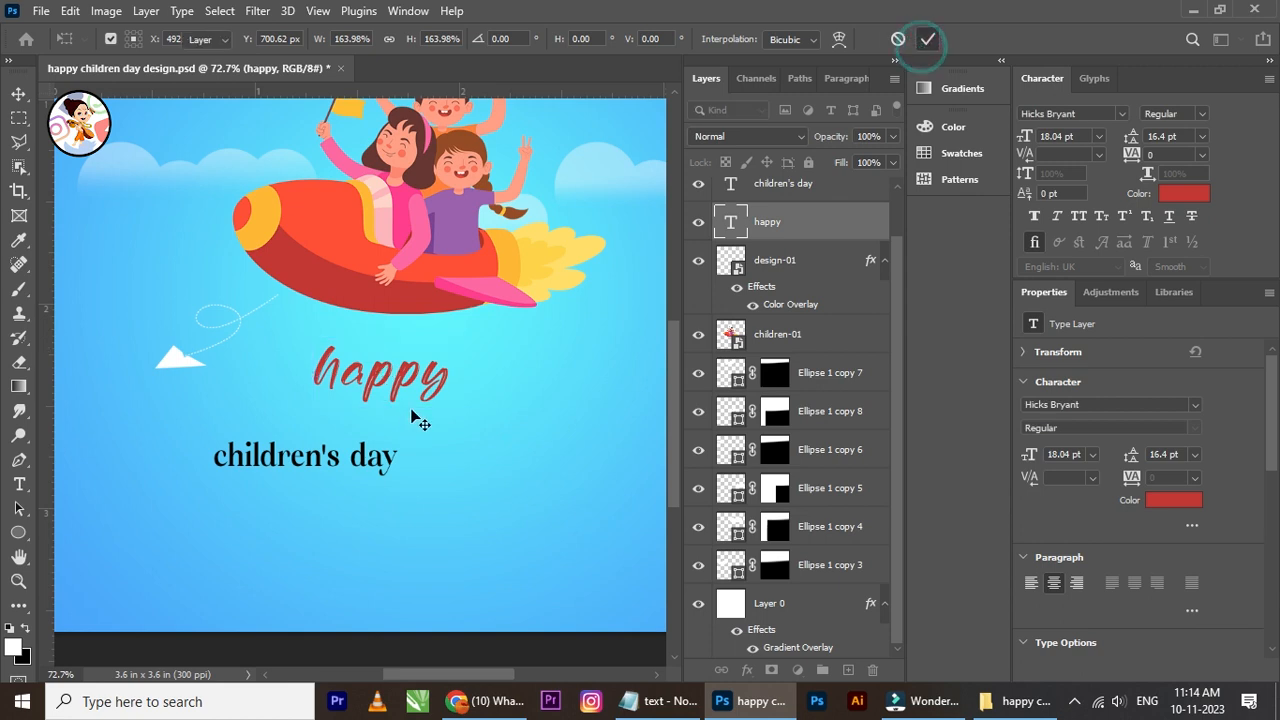
Step: Move the "children's day" text directly beneath "happy" and set its font to Hicks Bryant
right_click(318, 455)
click(385, 457)
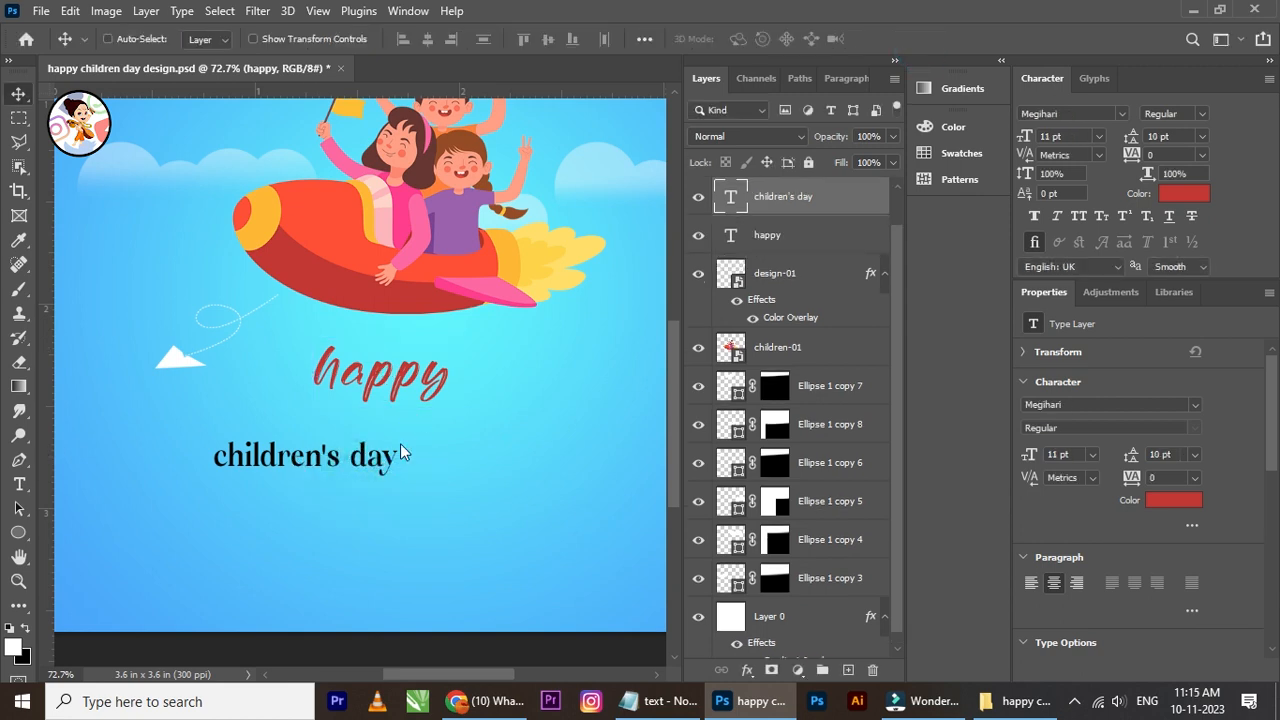
drag(401, 452, 474, 415)
click(1122, 114)
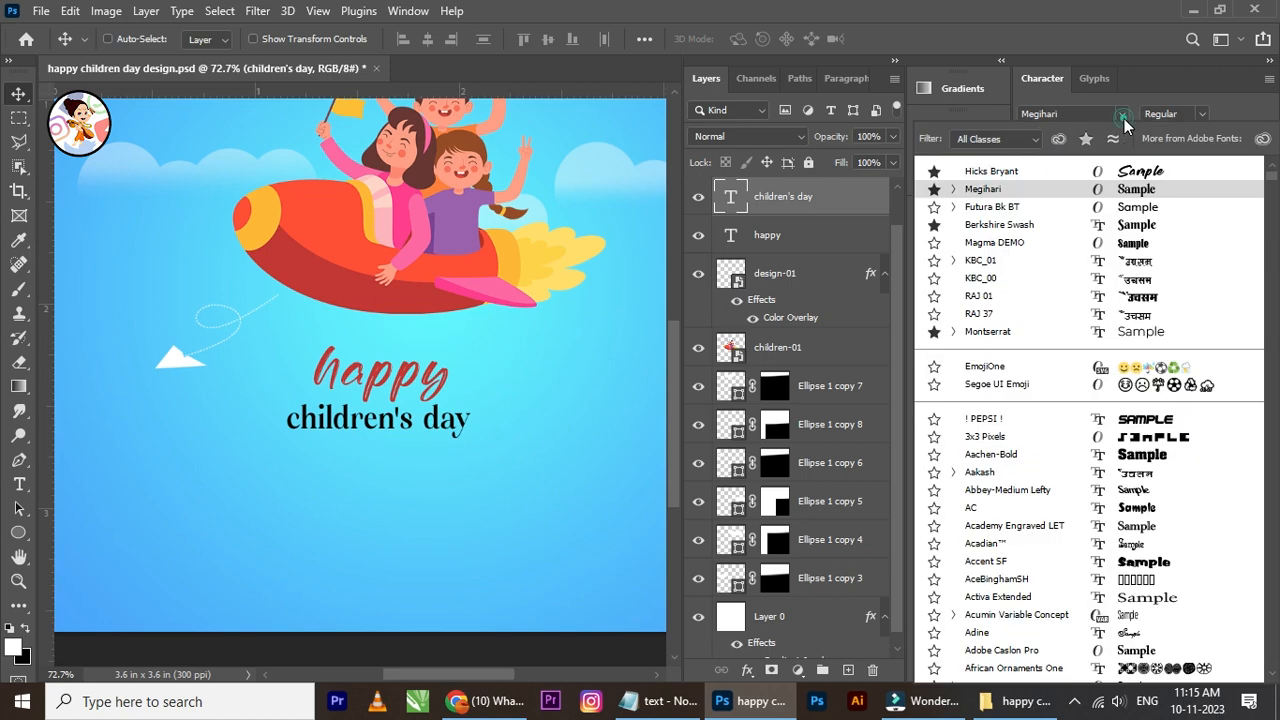
click(1137, 174)
Step: Capitalise the lower text to read "Children's Day" and shift it slightly to the right beneath "happy"
scroll(396, 446, up, 1)
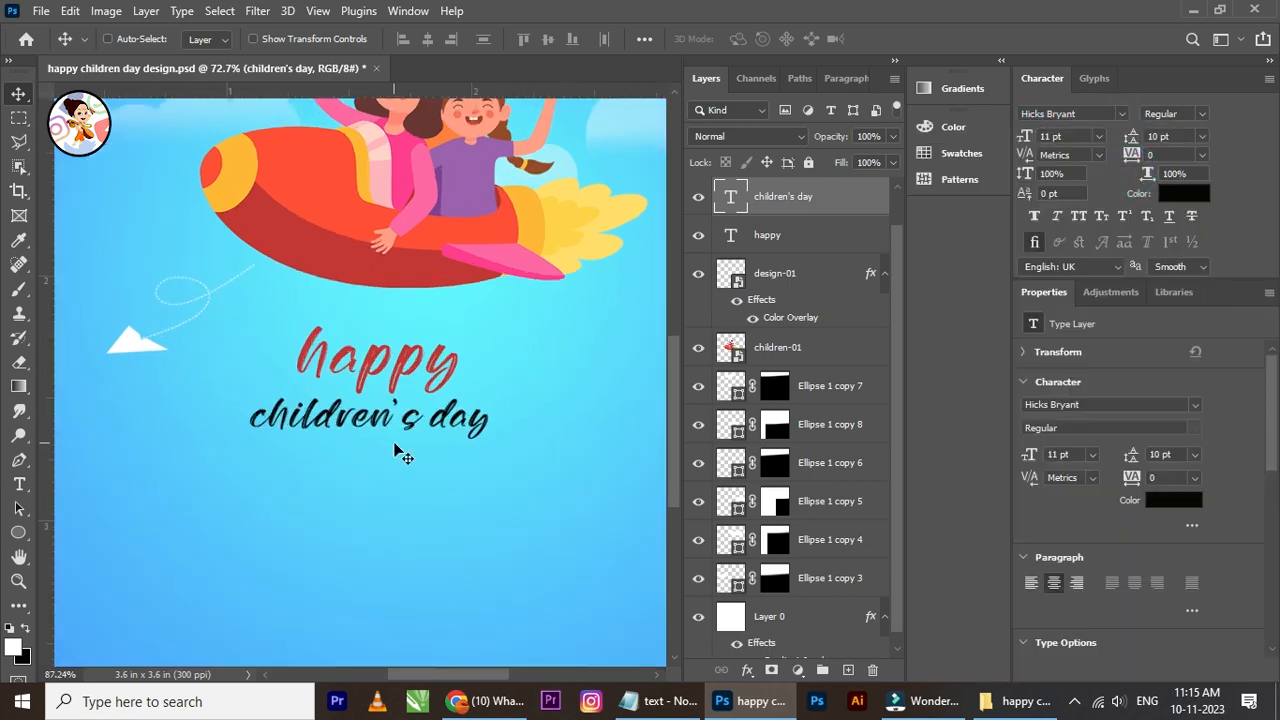
click(24, 490)
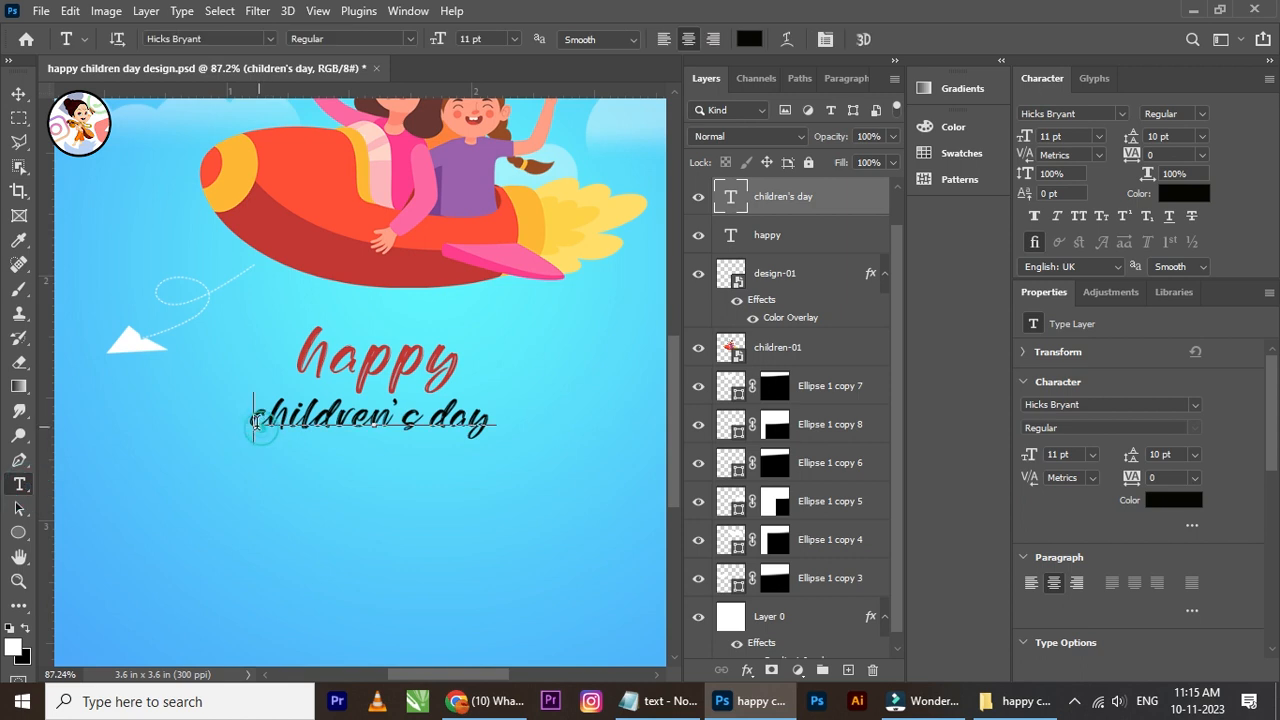
click(256, 420)
drag(266, 421, 257, 418)
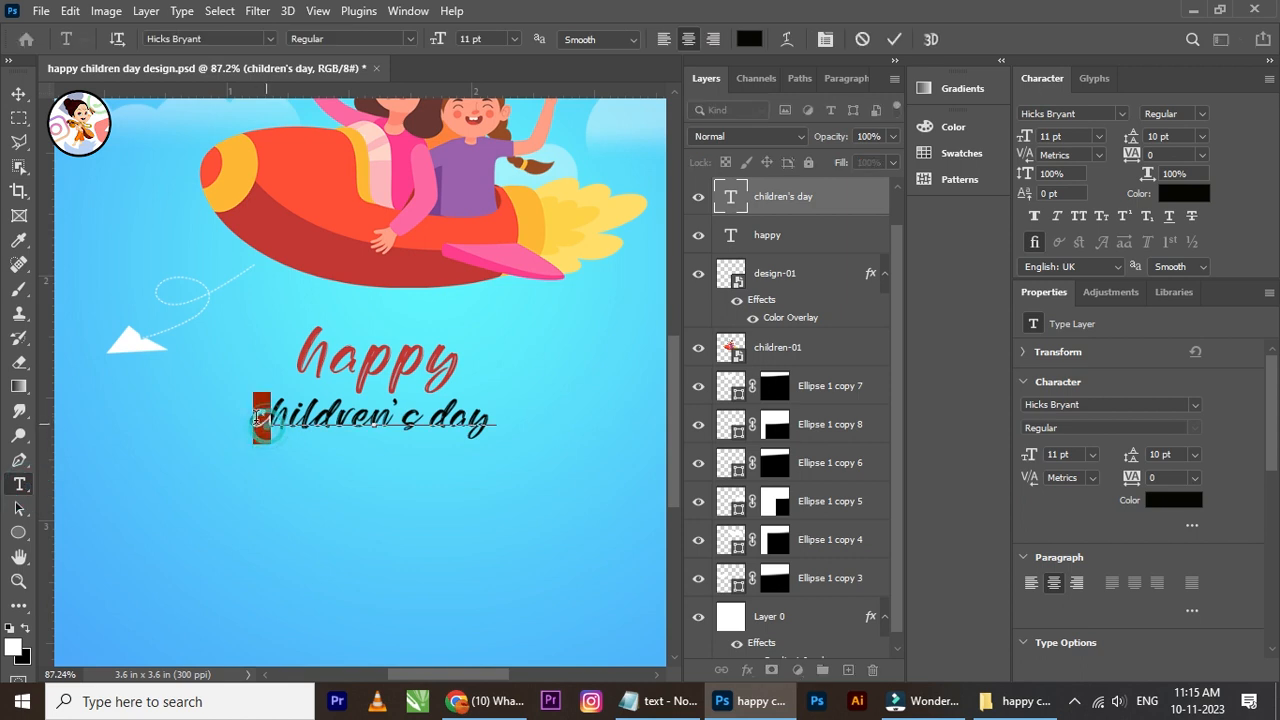
text(C)
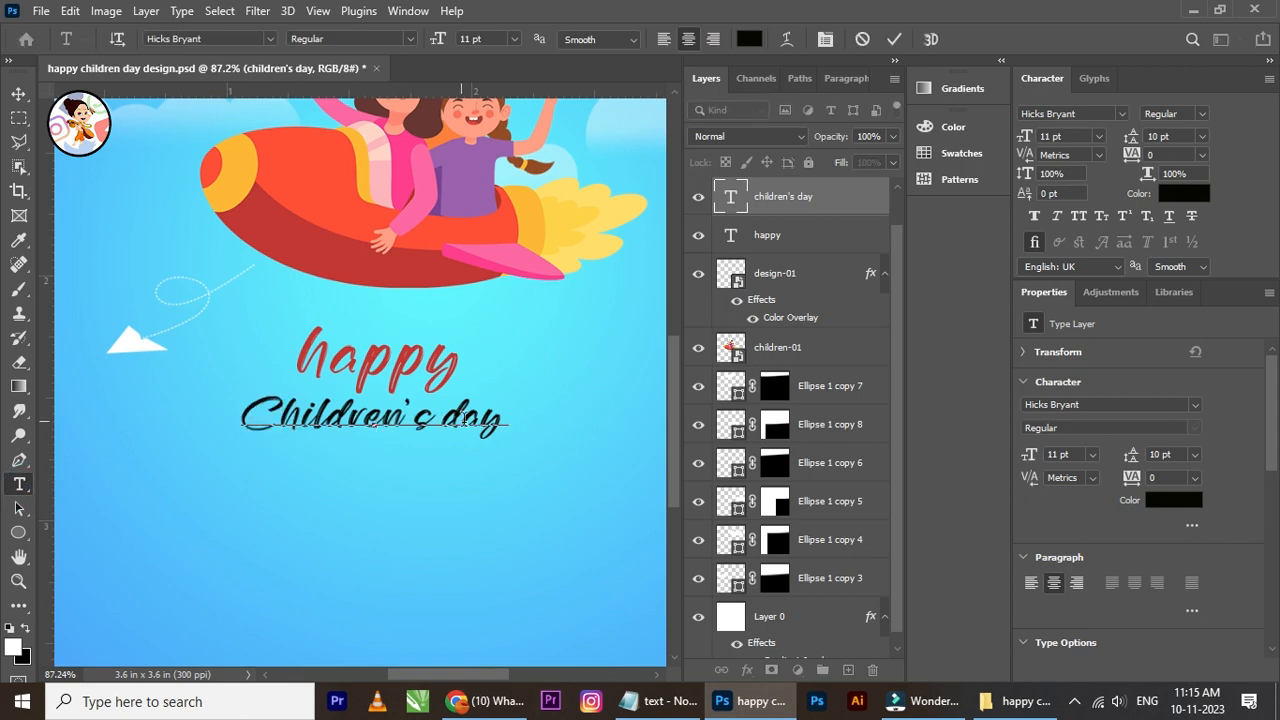
drag(465, 415, 449, 412)
text(D)
click(19, 93)
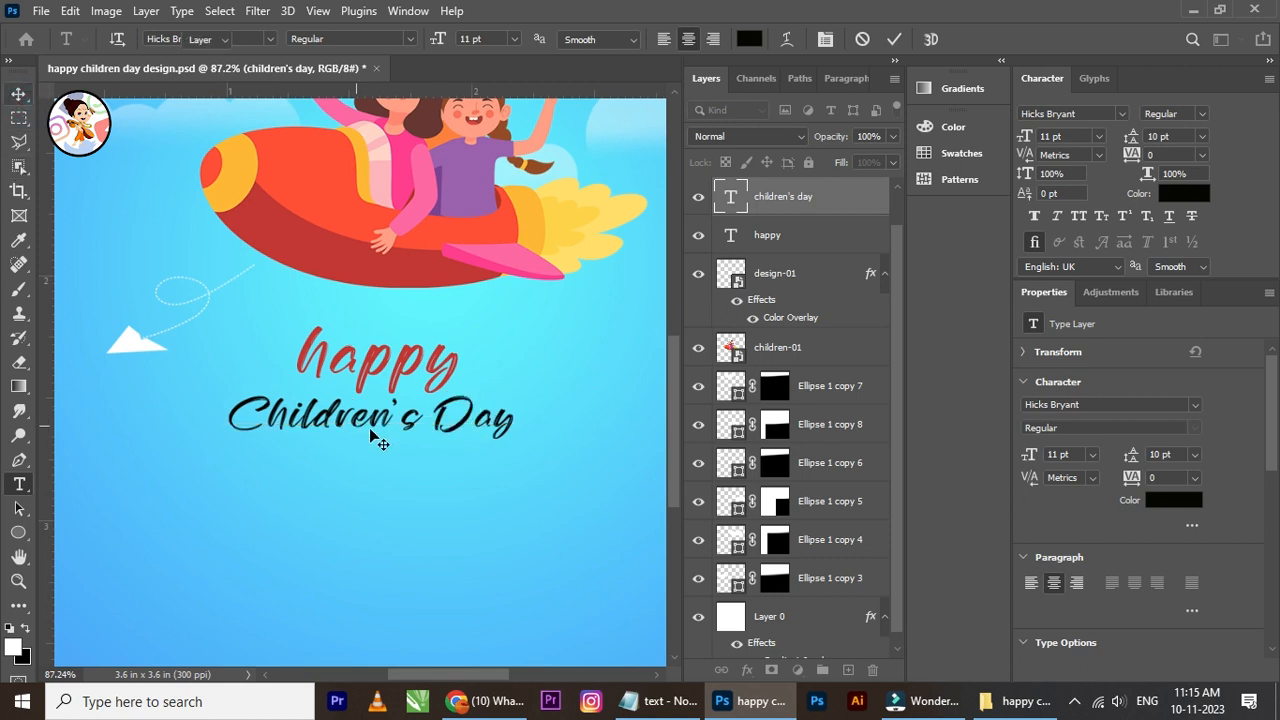
drag(425, 432, 469, 424)
scroll(468, 425, down, 3)
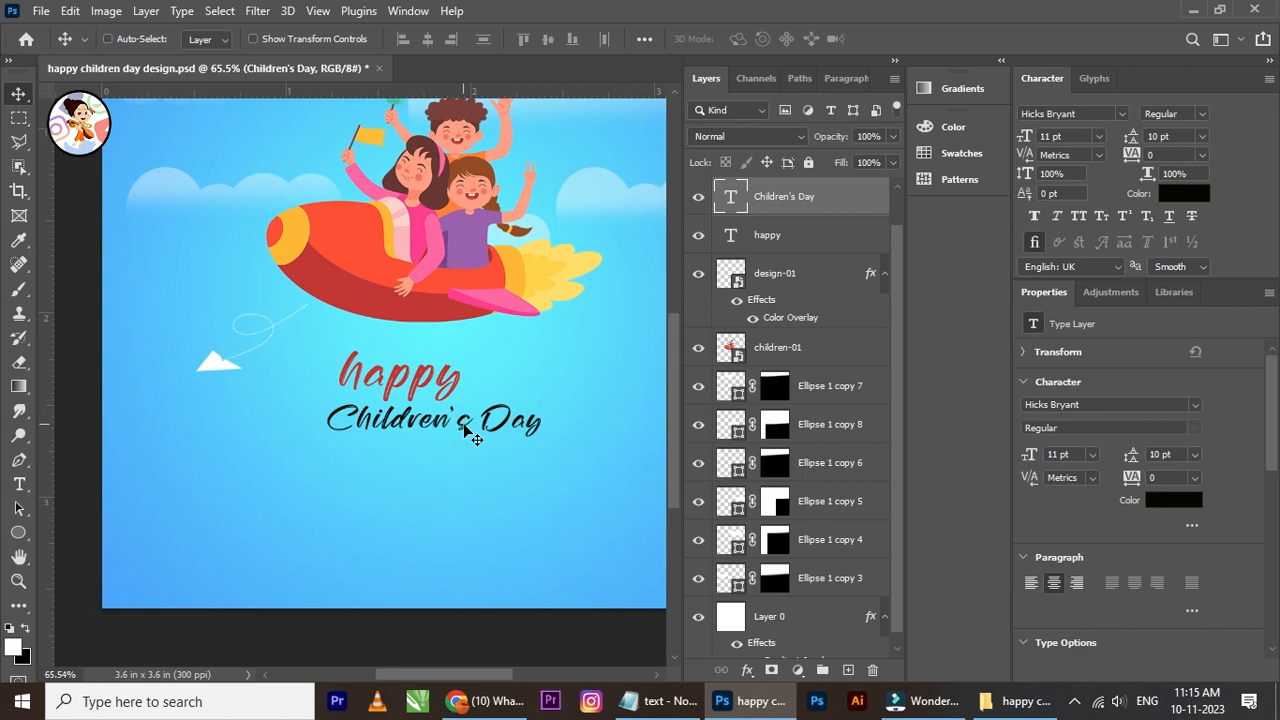
click(19, 484)
drag(418, 386, 500, 391)
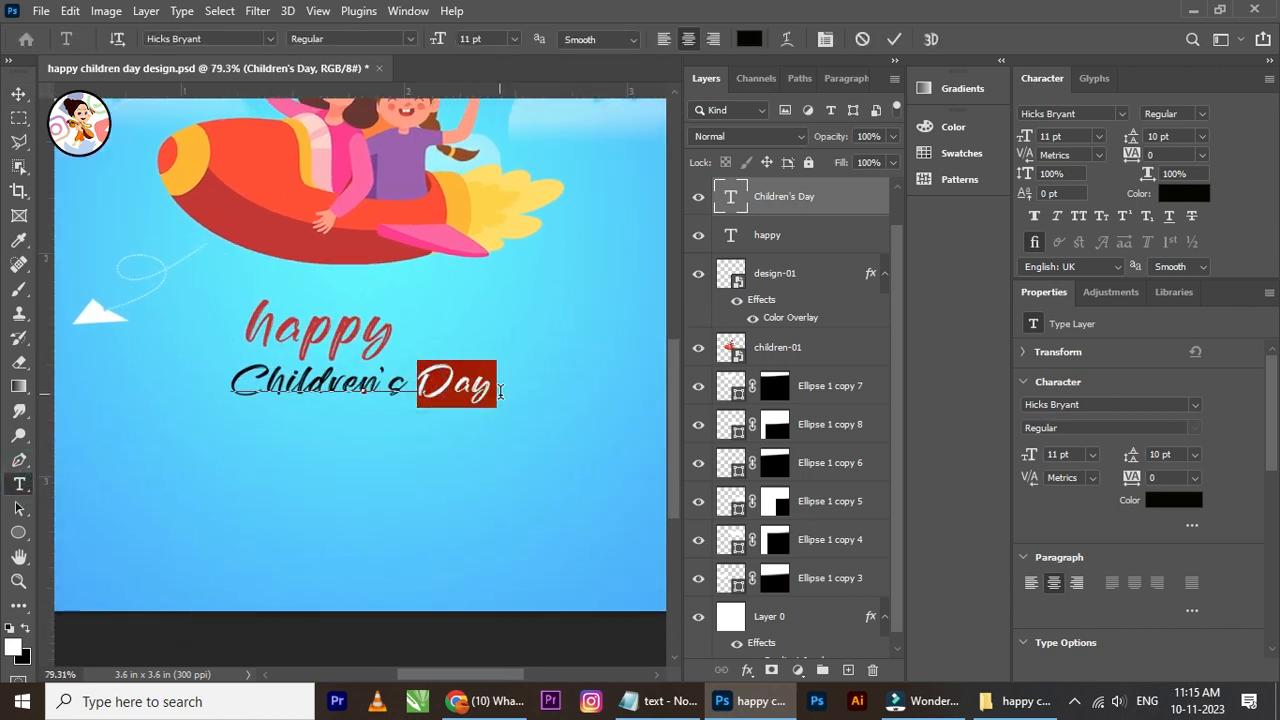
click(19, 95)
Step: Scale the "happy" text to 68.93% and shift it left above "Children's Day"
right_click(336, 347)
click(351, 355)
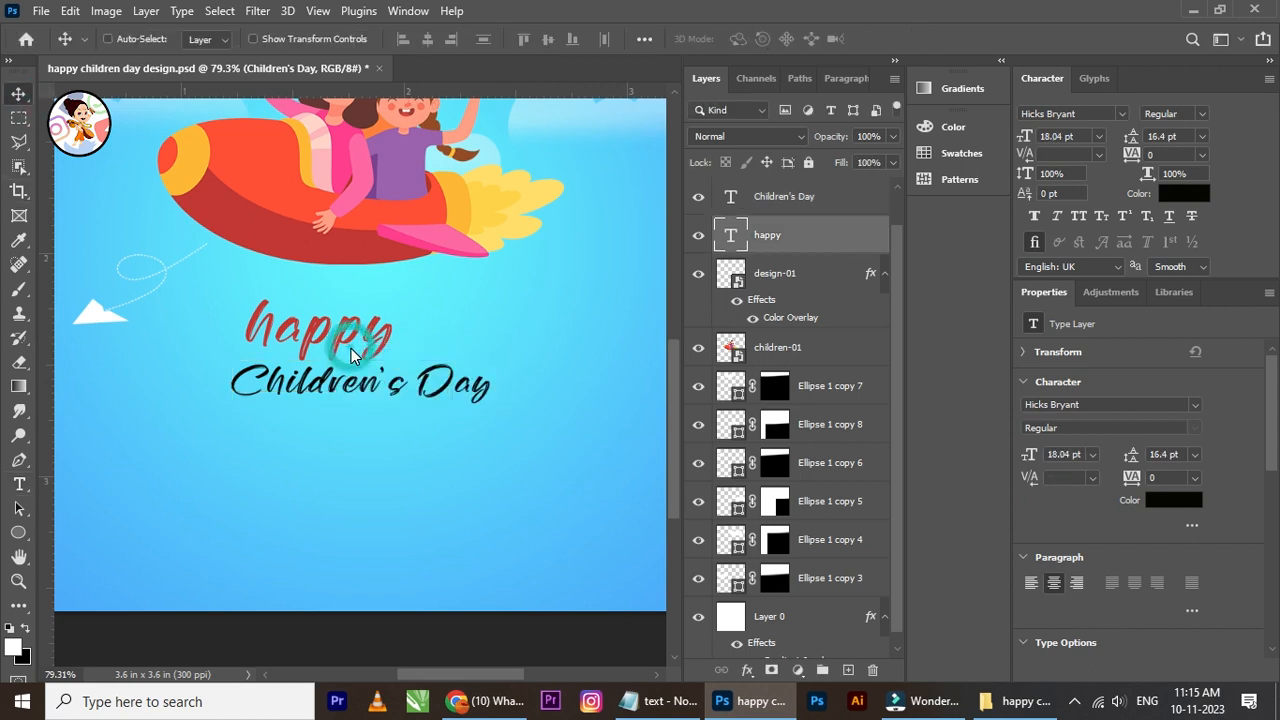
scroll(351, 355, up, 2)
key(ctrl+t)
drag(201, 265, 270, 299)
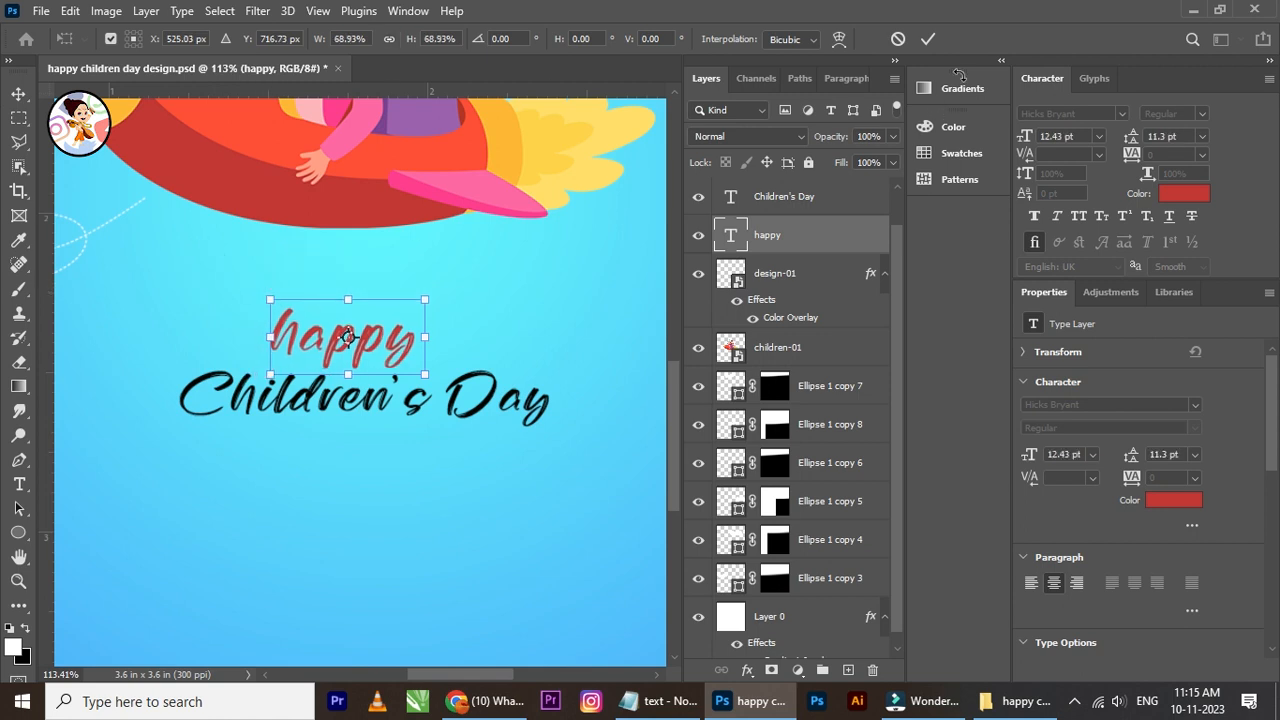
click(928, 39)
drag(335, 347, 308, 348)
Step: Select the "Children's Day" text layer and open its text colour for editing
scroll(308, 350, down, 2)
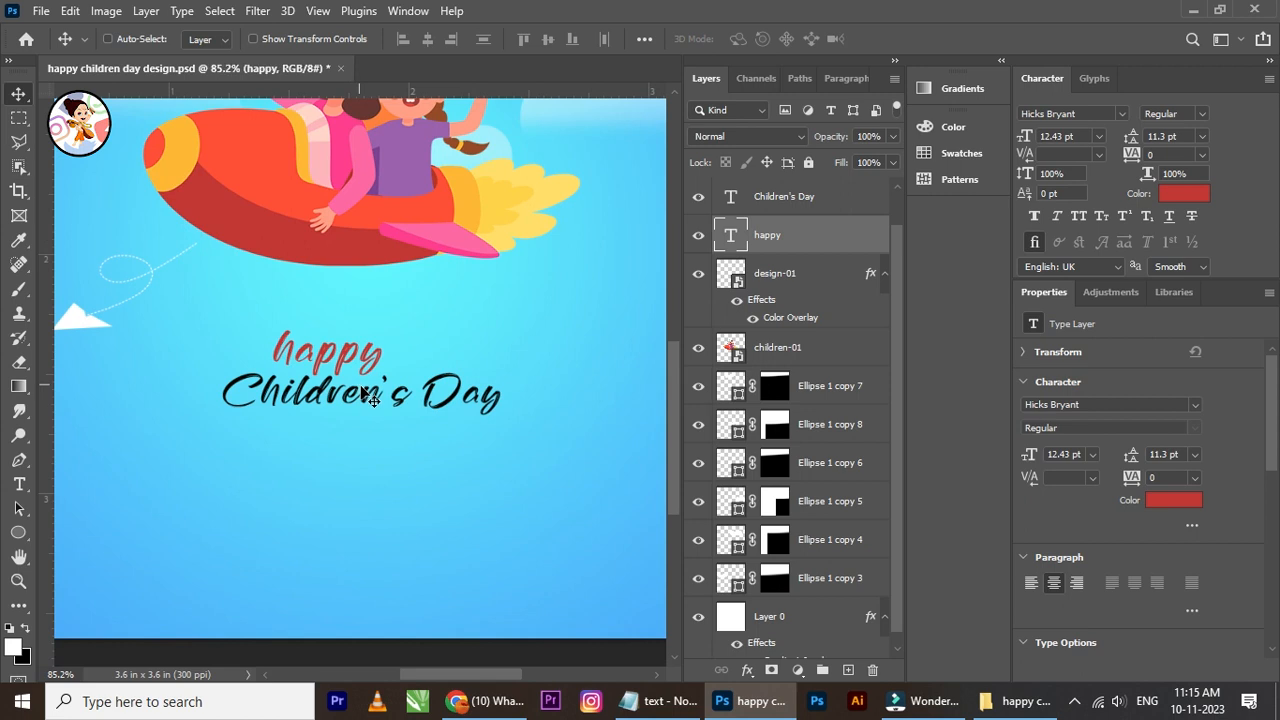
right_click(343, 396)
click(396, 400)
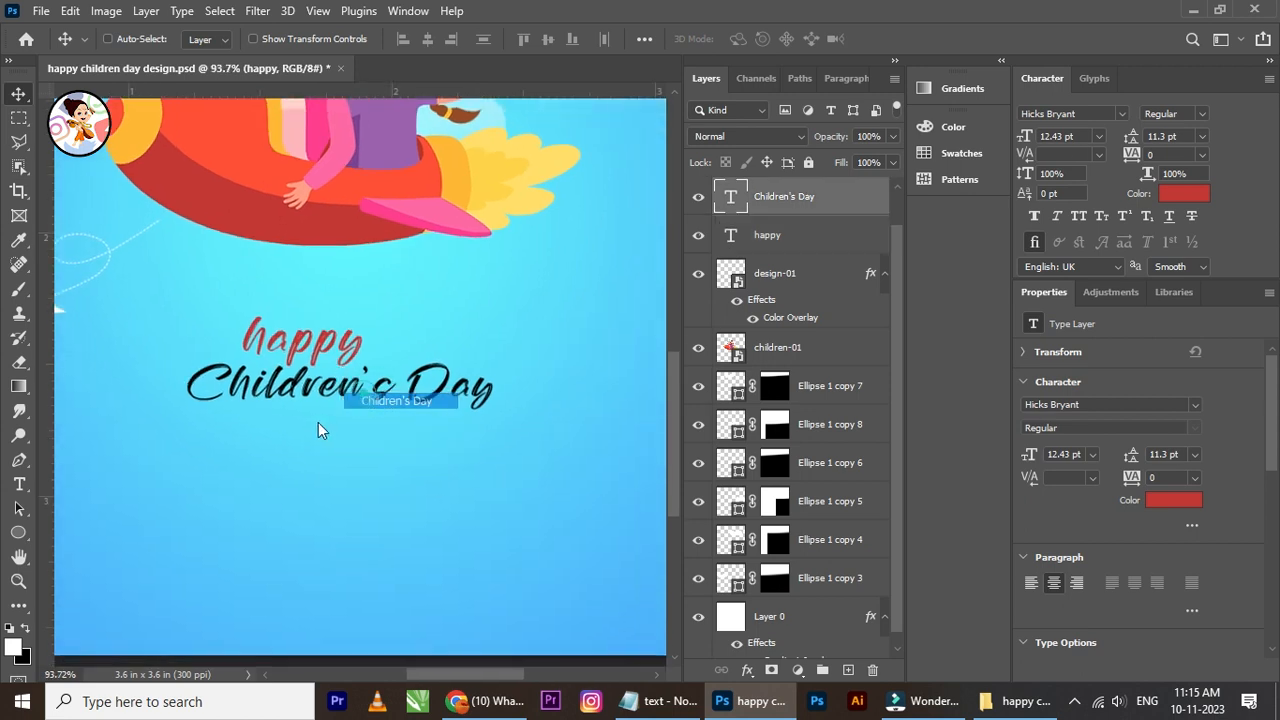
click(1185, 193)
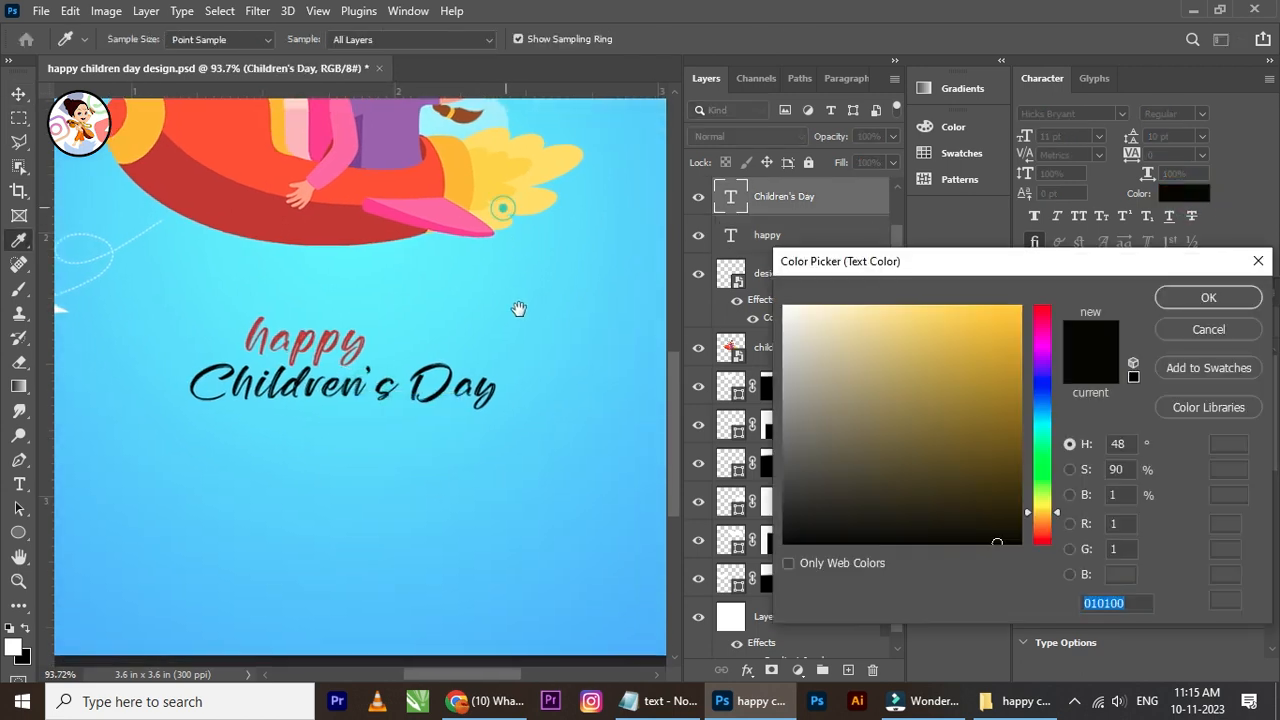
scroll(517, 310, up, 4)
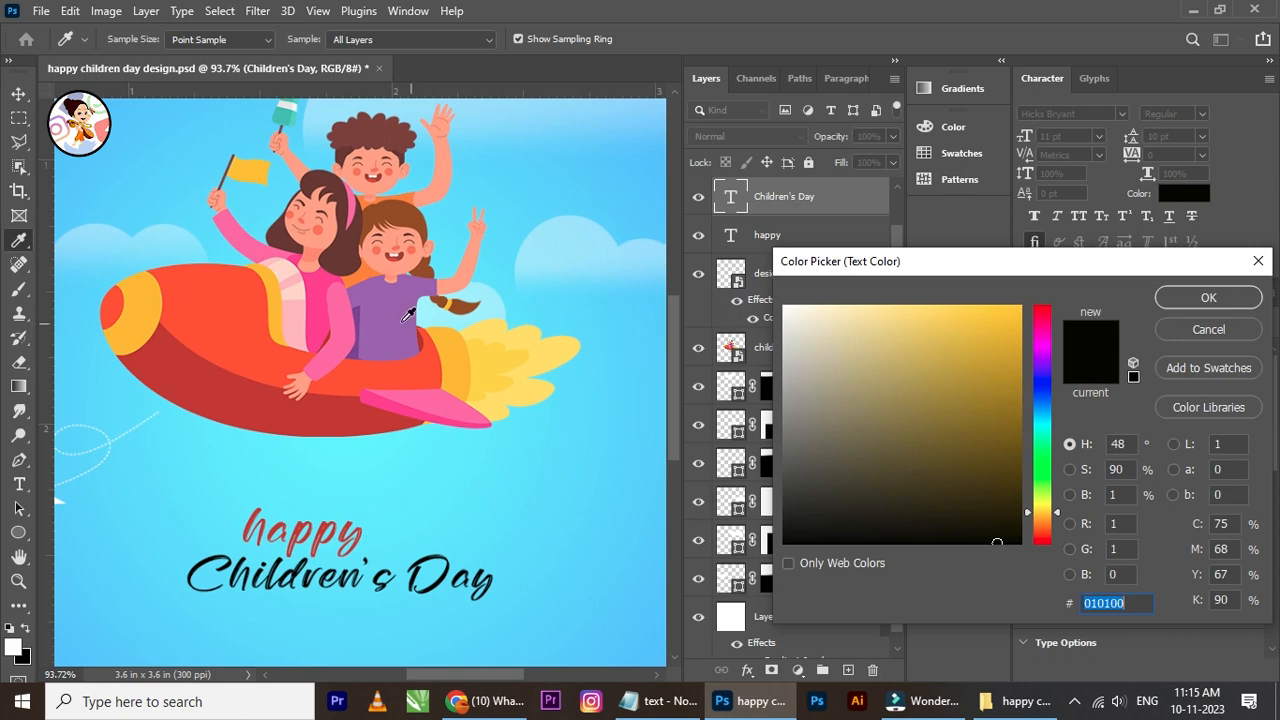
Step: Try purple, yellow and pink shades sampled from the children and rocket illustration on the "Children's Day" text
click(407, 316)
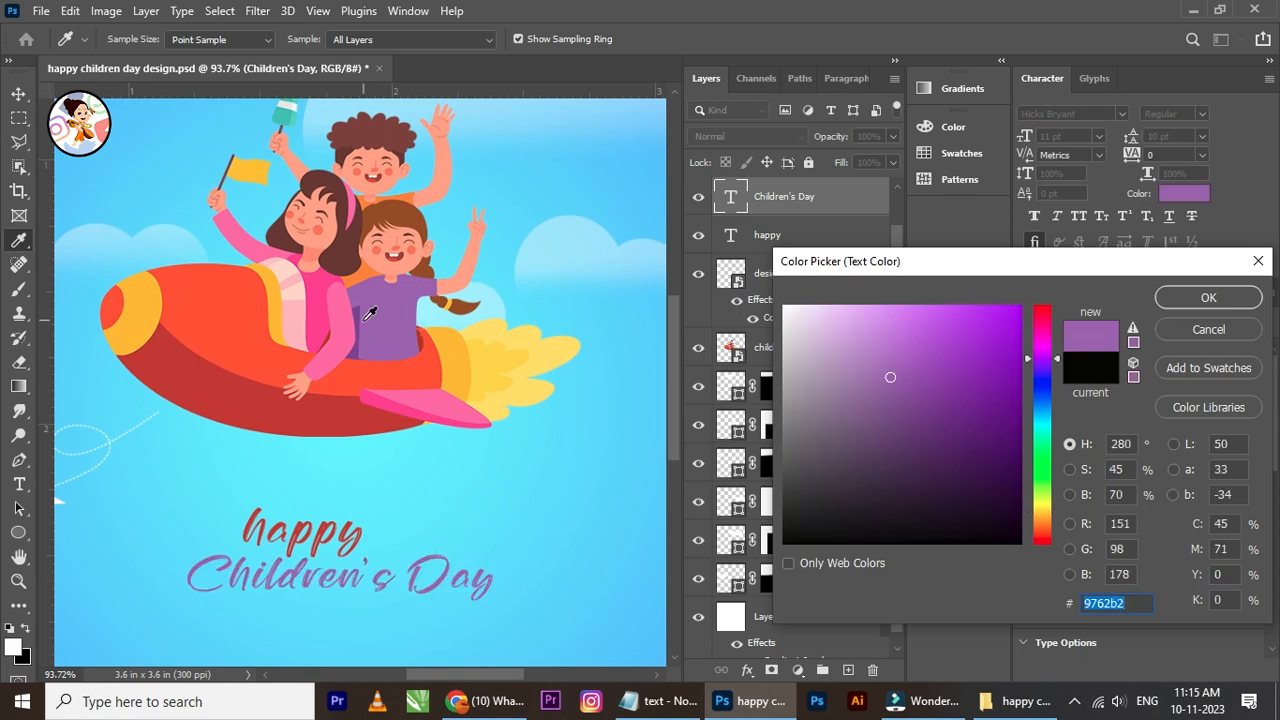
click(410, 320)
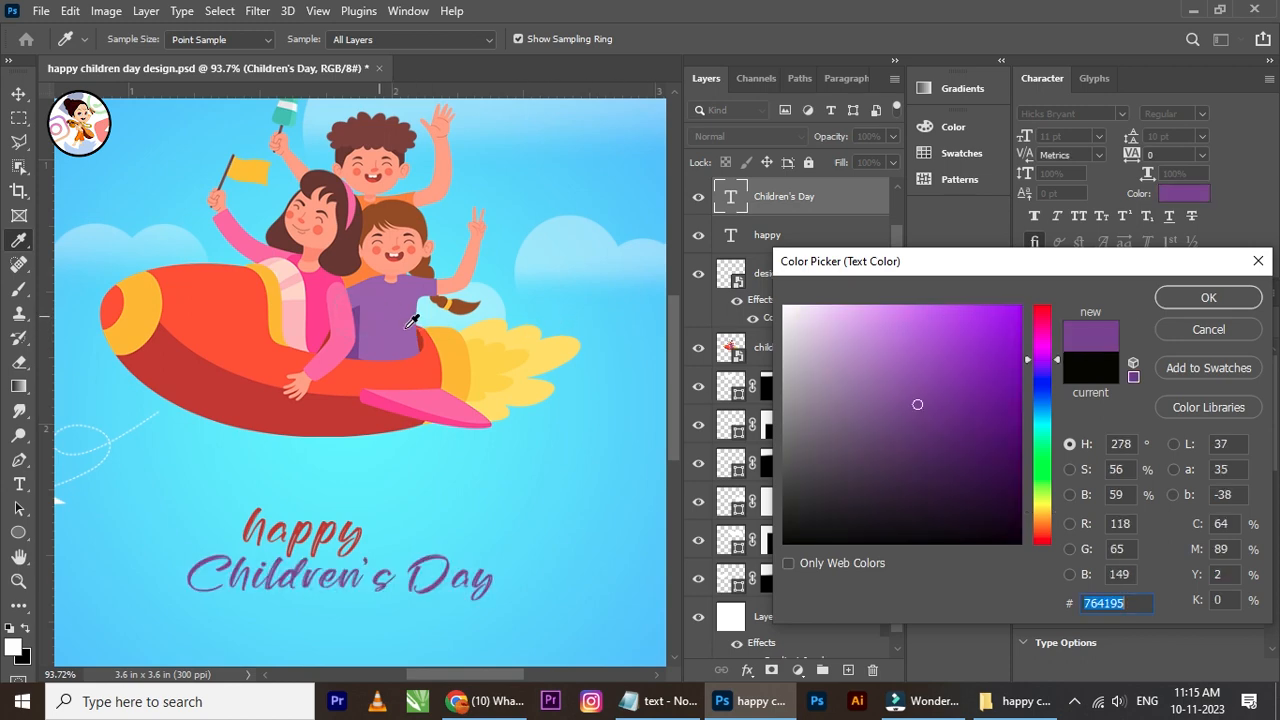
click(518, 322)
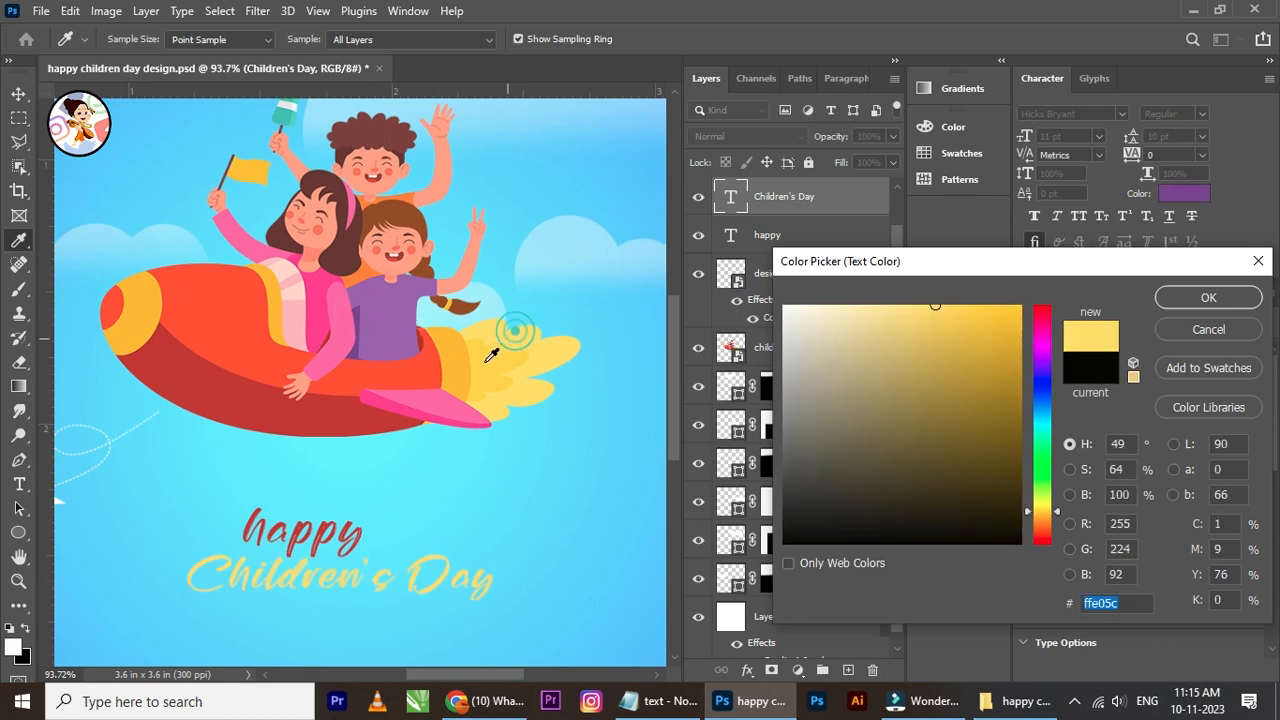
click(393, 408)
click(436, 399)
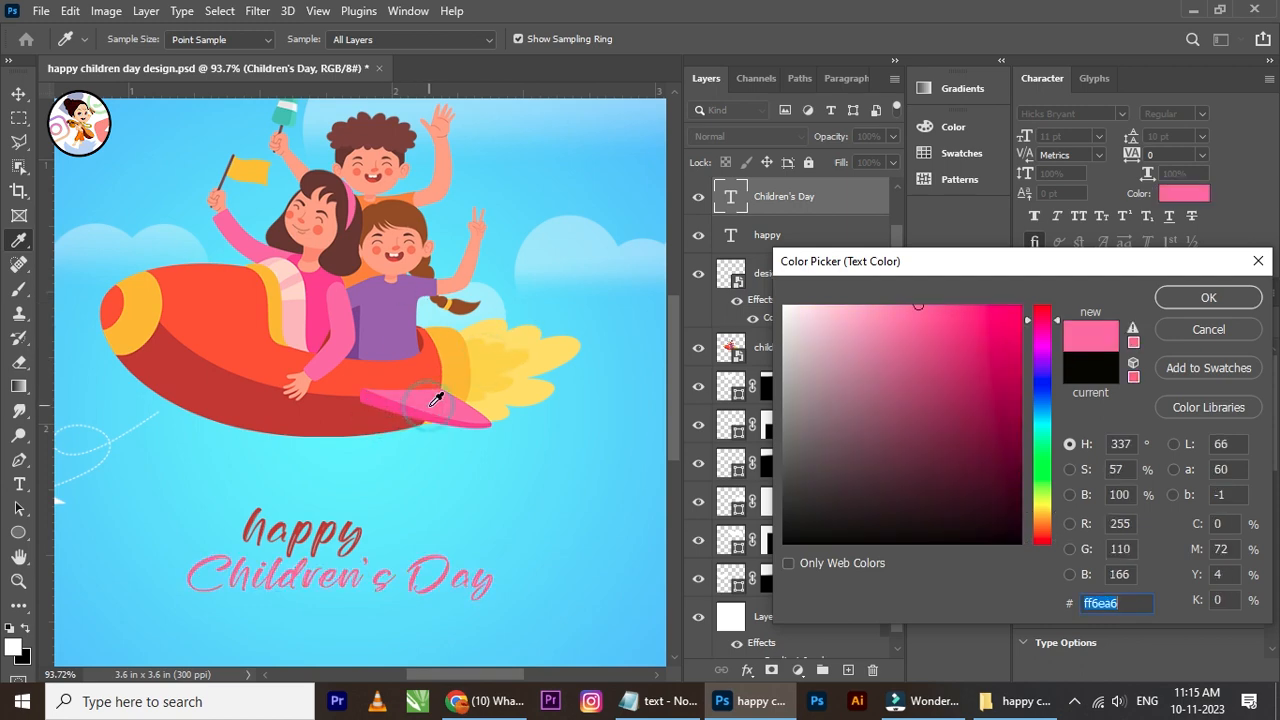
click(414, 412)
drag(381, 293, 405, 317)
Step: Colour the "Children's Day" text dark teal (#0e5c51), based on the green sampled from the boy's ice lolly
click(310, 137)
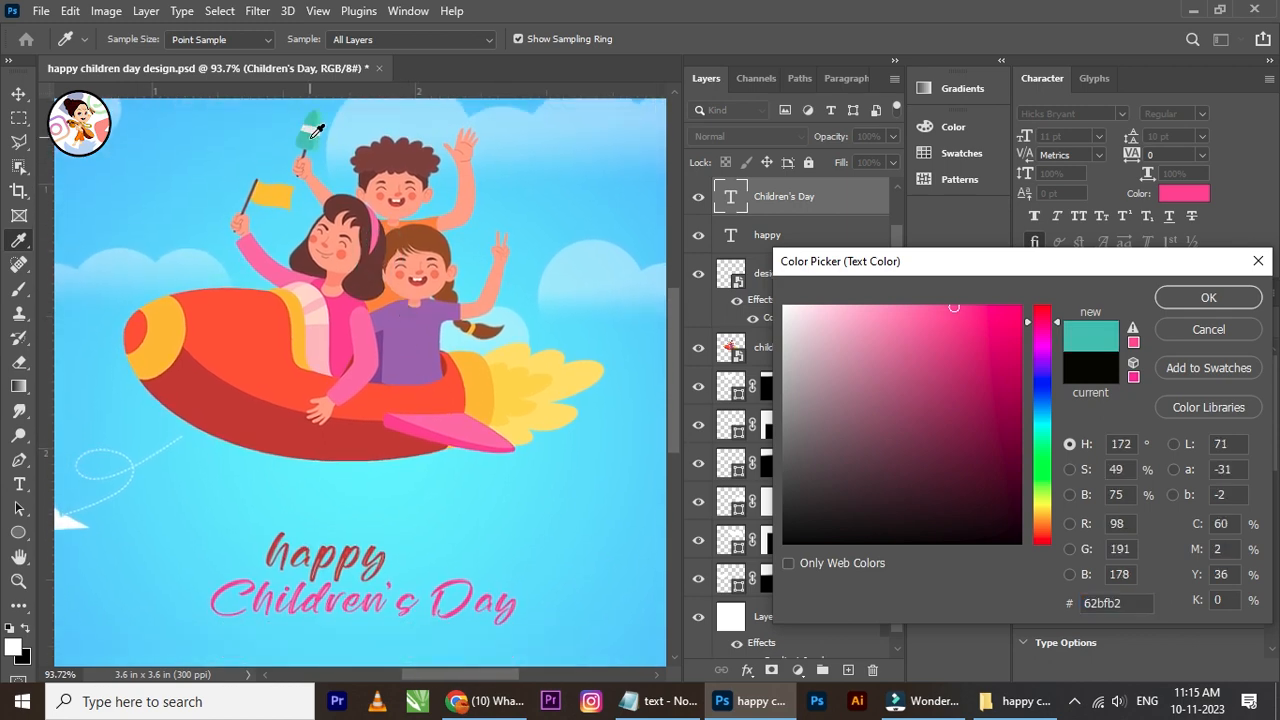
mouse_move(990, 461)
mouse_down()
mouse_move(980, 446)
mouse_move(989, 460)
mouse_up()
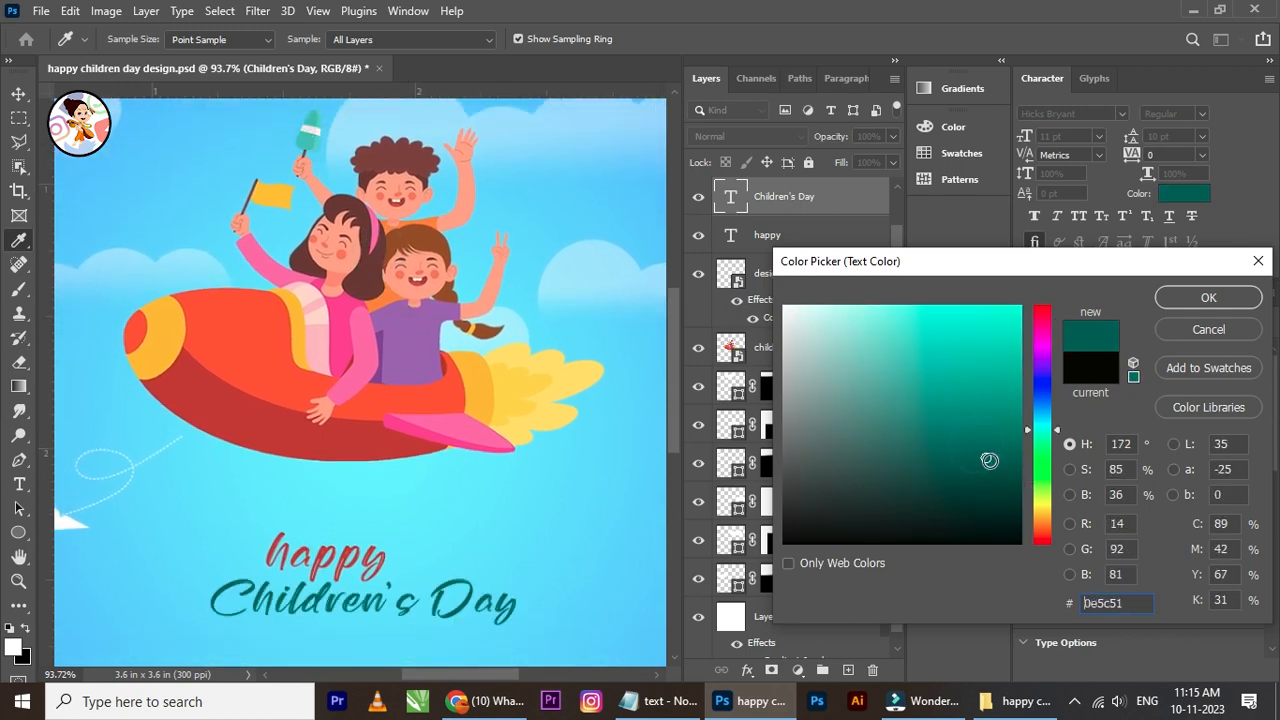
click(1209, 297)
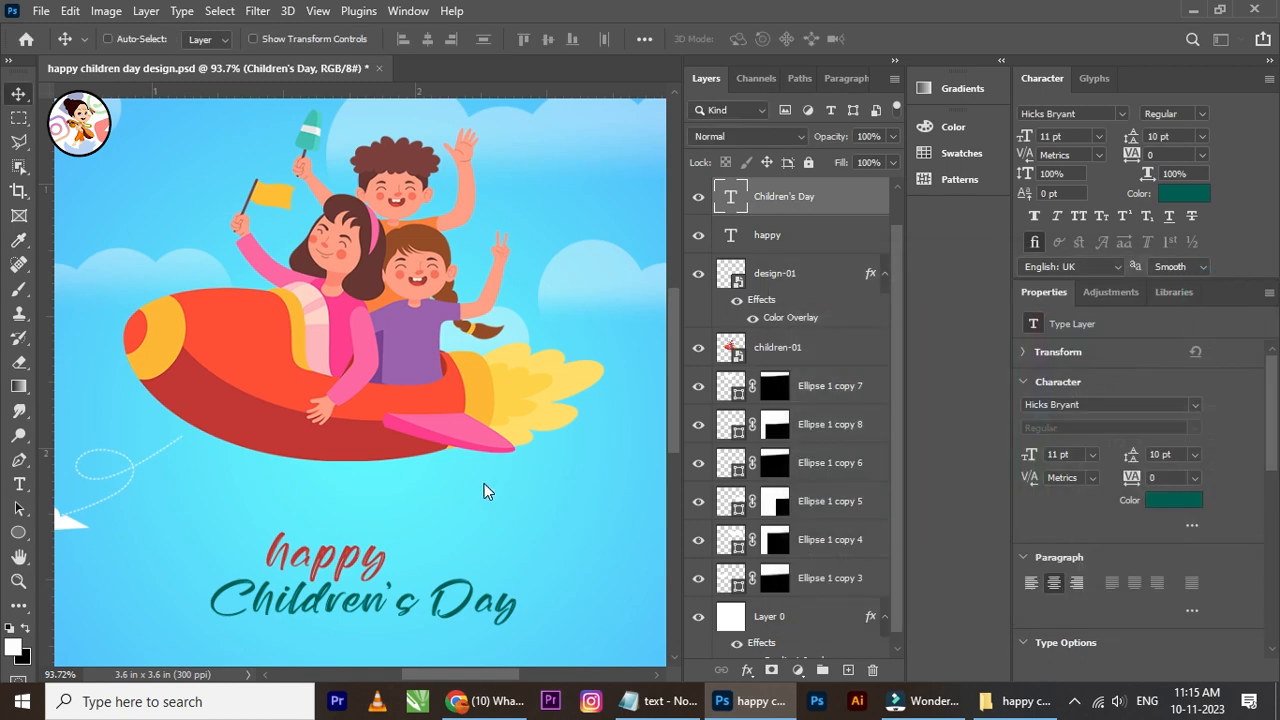
Step: Shrink the "happy" text to 11.58 pt and move it slightly left above "Children's Day"
scroll(486, 485, down, 1)
drag(495, 511, 433, 376)
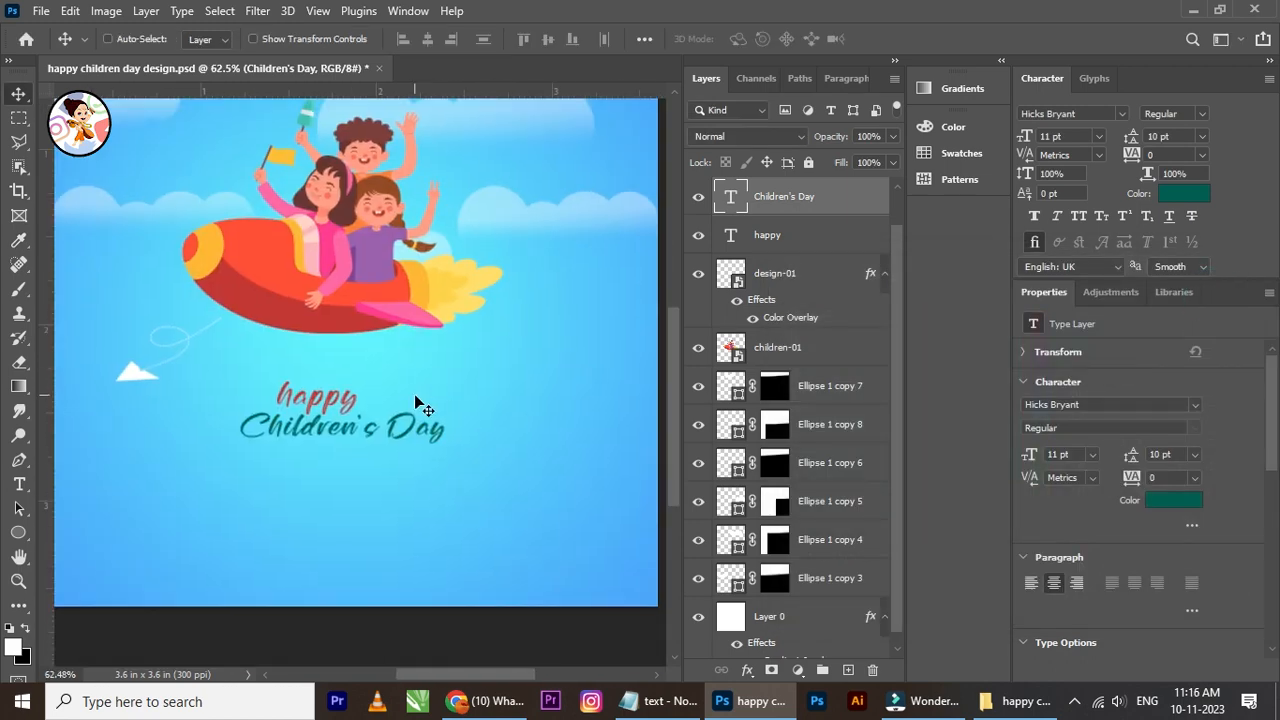
scroll(414, 394, up, 2)
right_click(316, 398)
click(340, 403)
scroll(313, 406, up, 1)
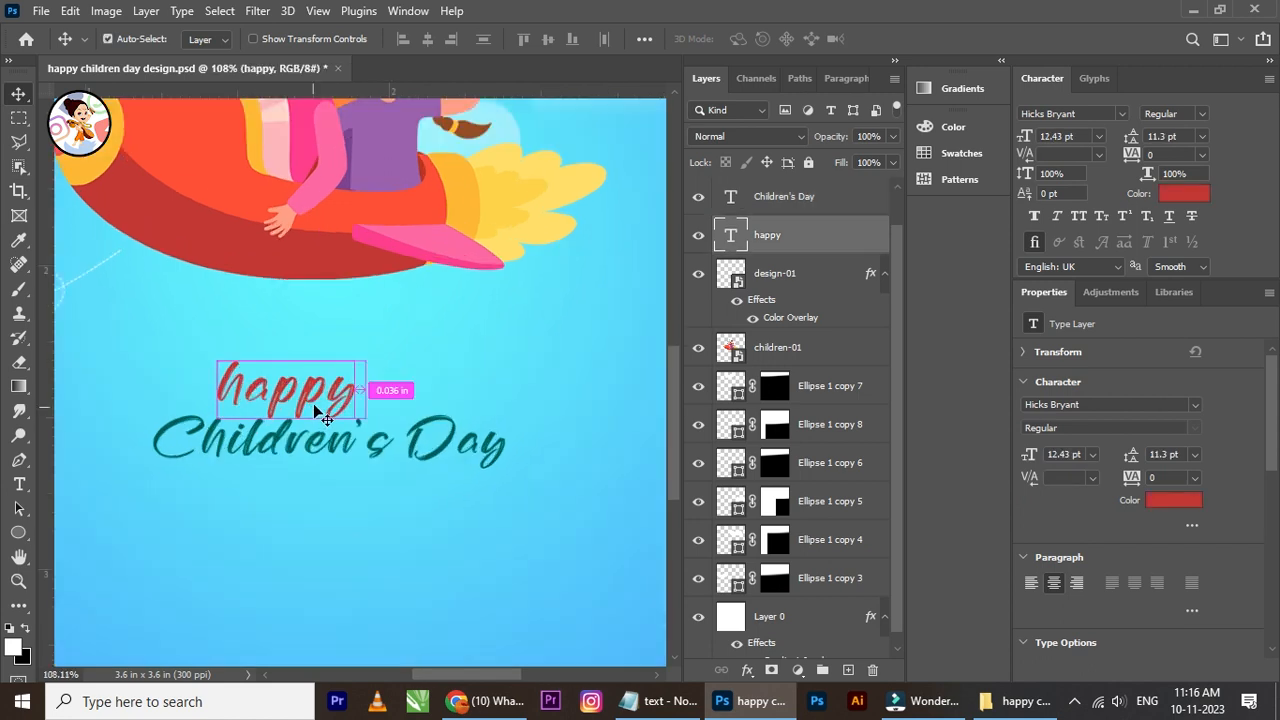
key(ctrl+t)
drag(218, 357, 231, 362)
click(928, 39)
mouse_move(335, 398)
mouse_down()
mouse_move(434, 392)
mouse_move(280, 392)
mouse_move(332, 398)
mouse_up()
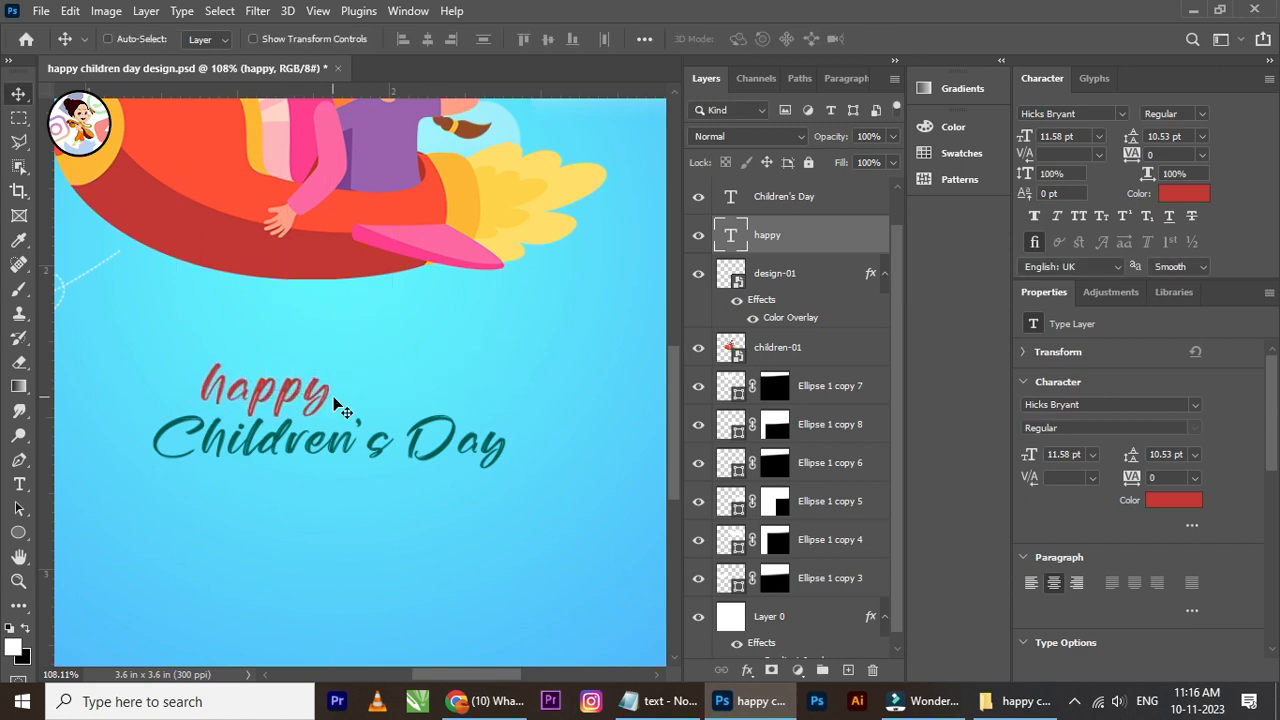
Step: Group the "happy" and "Children's Day" text layers
scroll(371, 396, down, 2)
drag(391, 428, 391, 393)
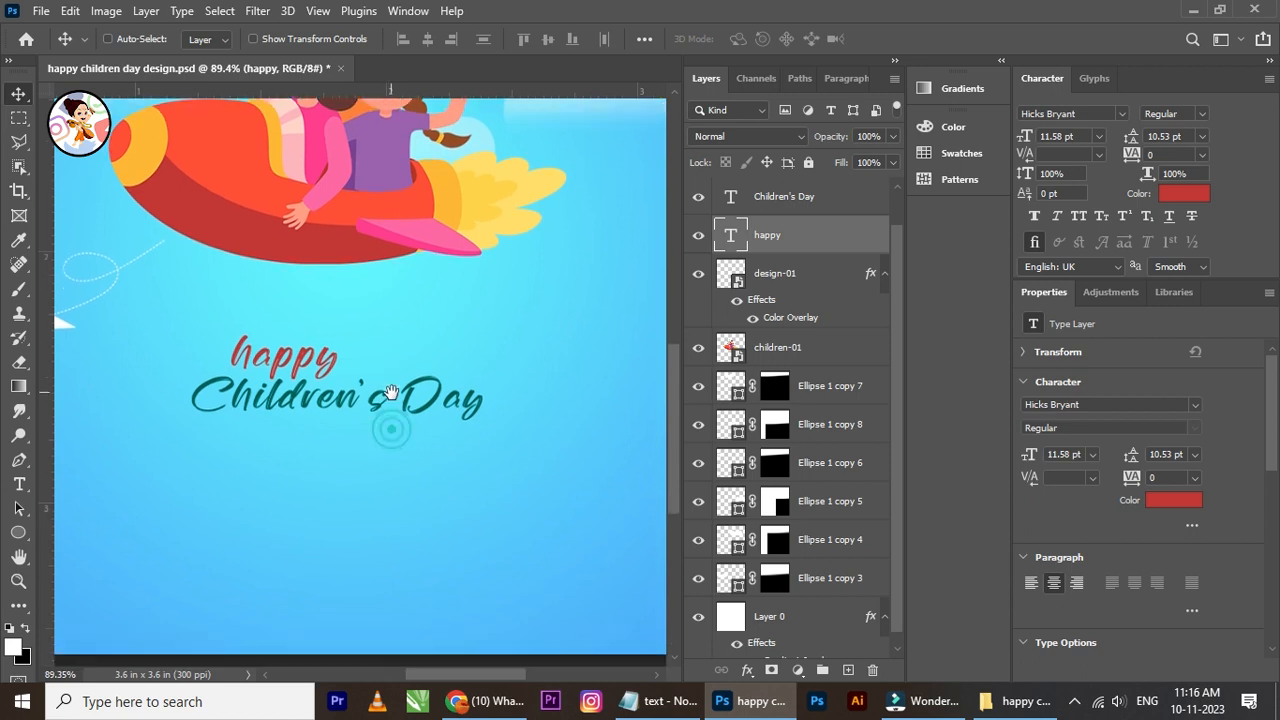
shift+click(806, 203)
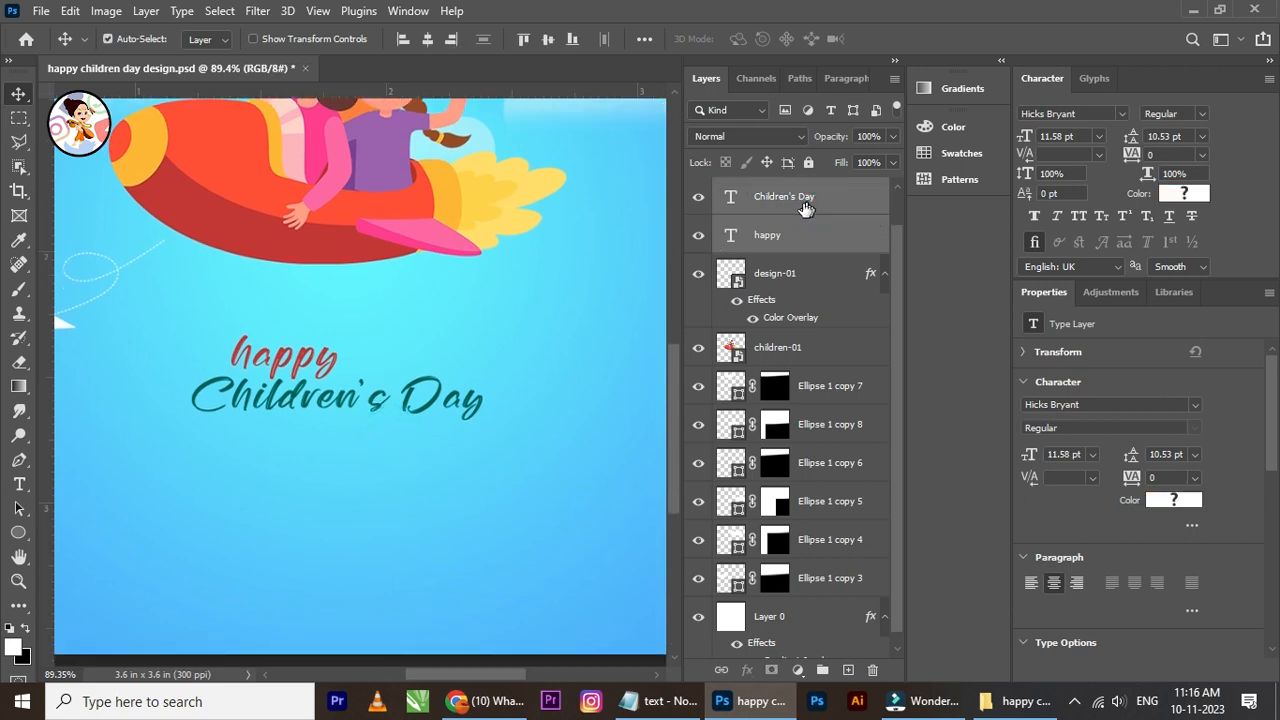
key(ctrl+g)
scroll(388, 376, down, 2)
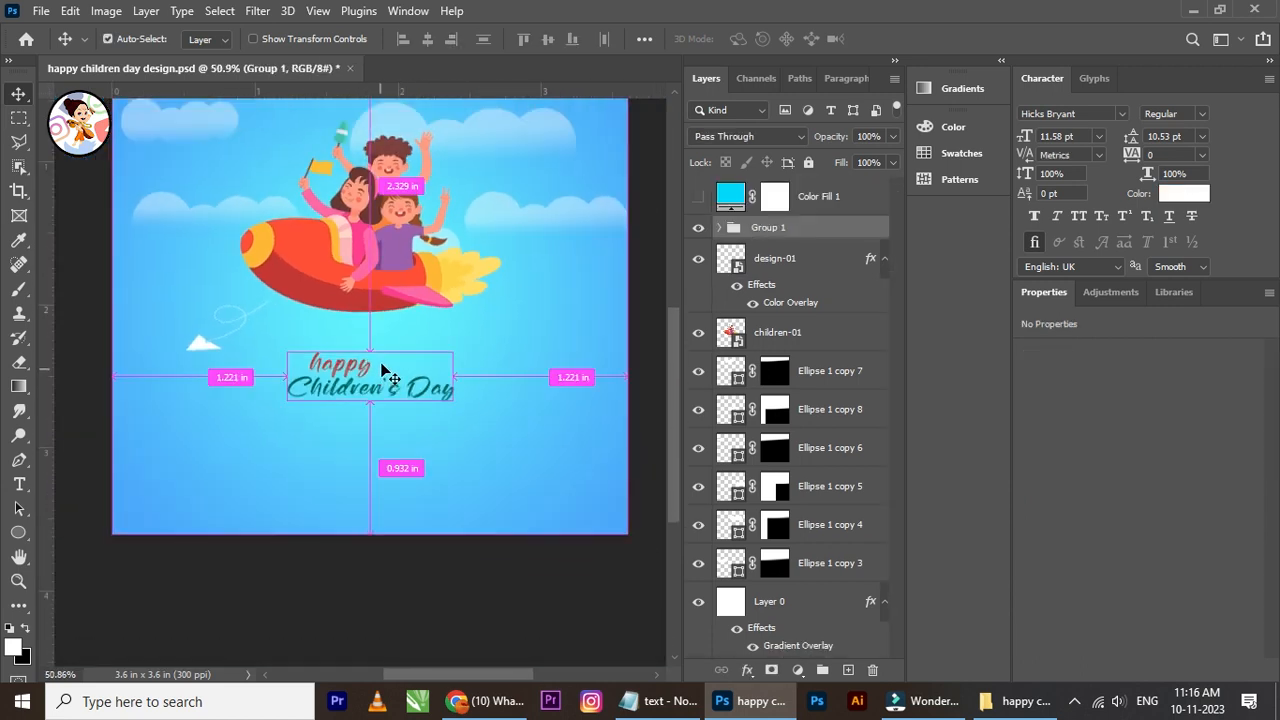
Step: Enlarge the grouped greeting text beneath the rocket so that "happy" is about 17.25 pt, and commit the transform
key(ctrl+t)
scroll(371, 398, up, 1)
drag(259, 343, 216, 330)
drag(480, 408, 564, 420)
click(927, 39)
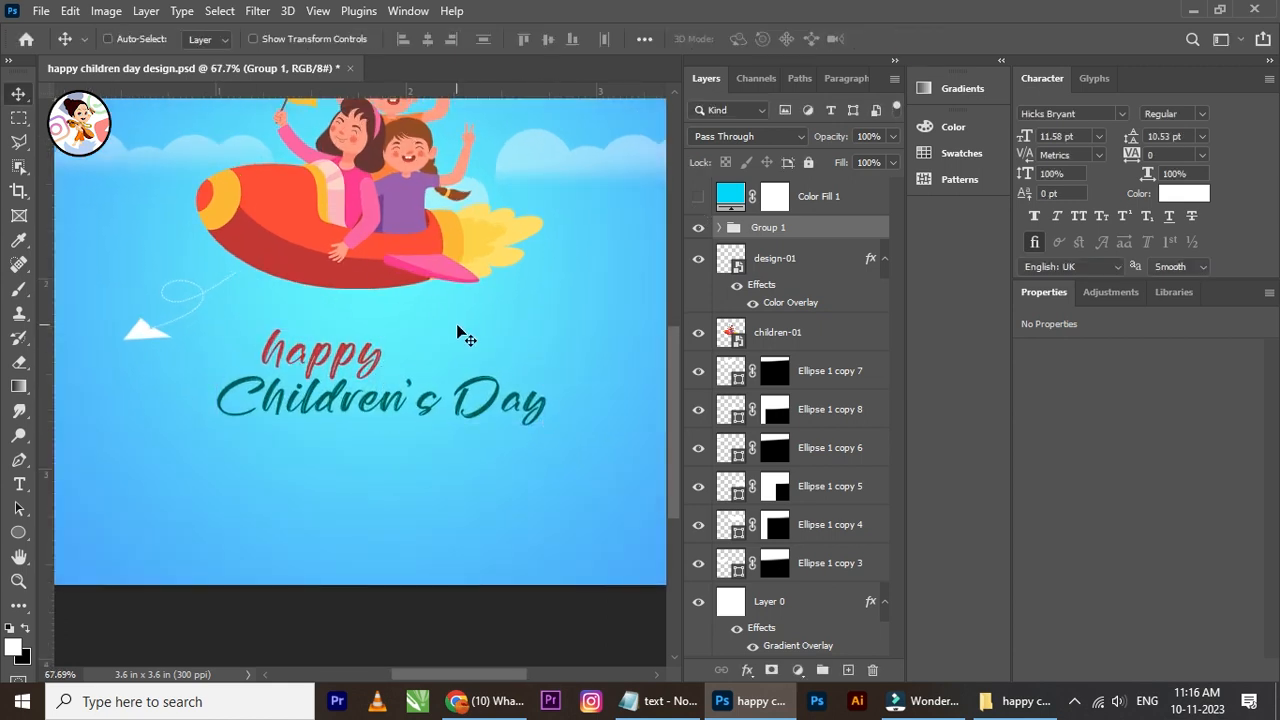
Step: Select the "happy" text inside the group and colour it black (#000000)
scroll(457, 338, down, 2)
scroll(460, 350, up, 2)
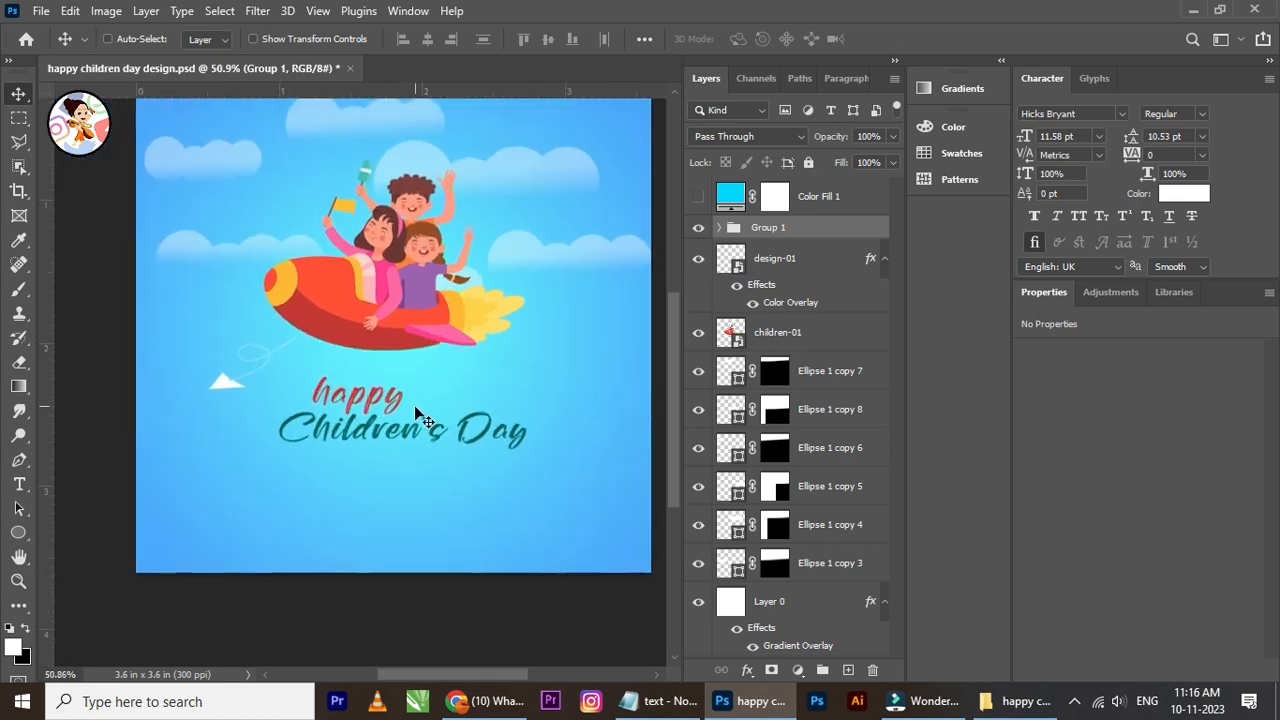
scroll(403, 435, up, 3)
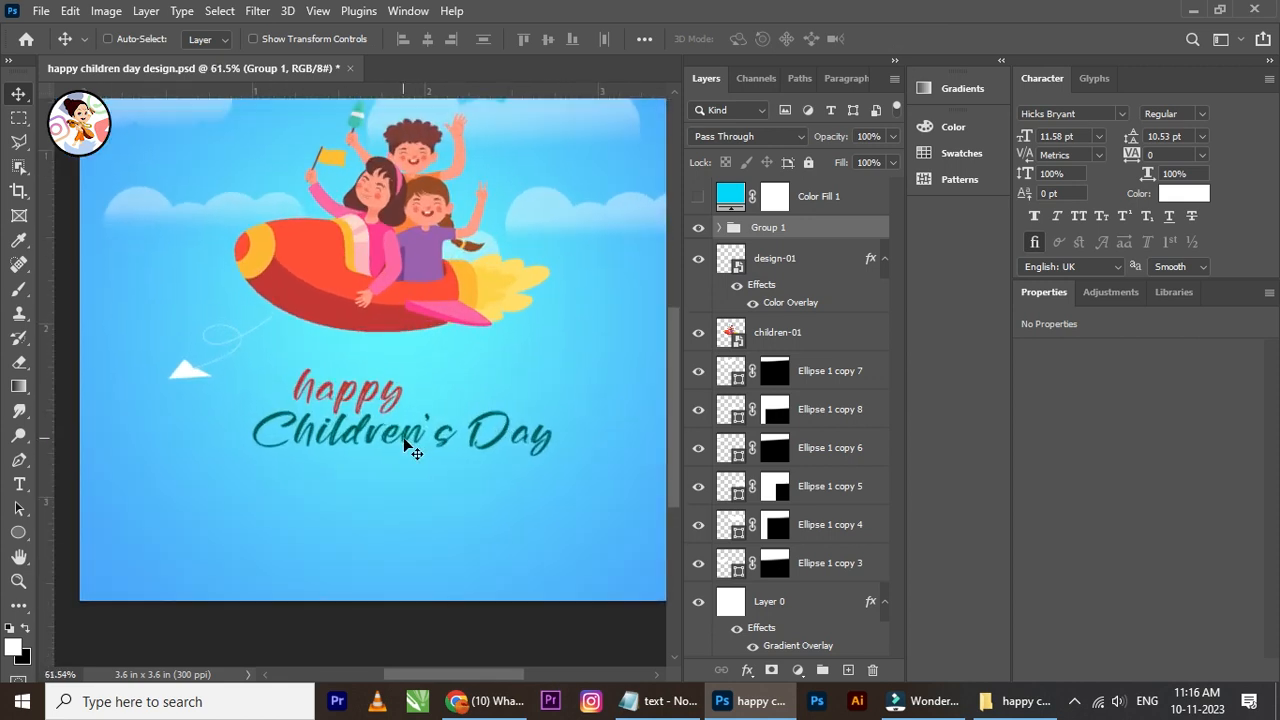
scroll(403, 435, down, 1)
right_click(382, 399)
click(413, 413)
right_click(398, 404)
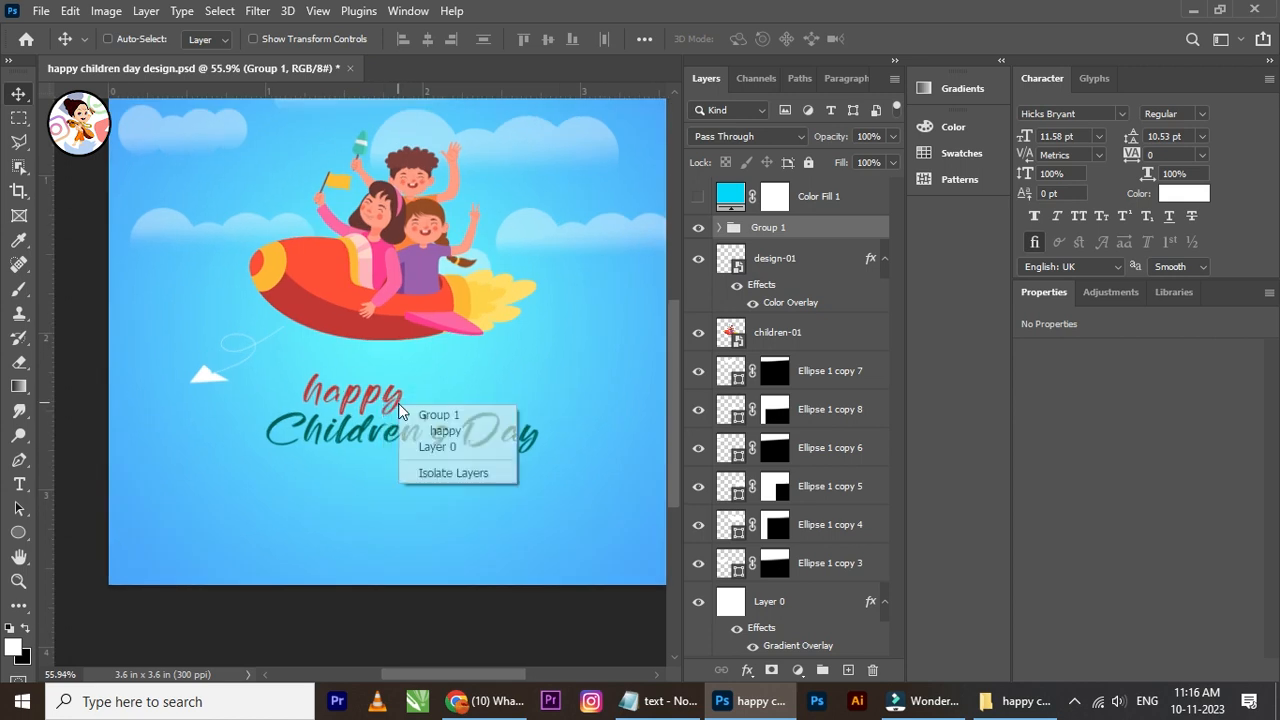
click(449, 432)
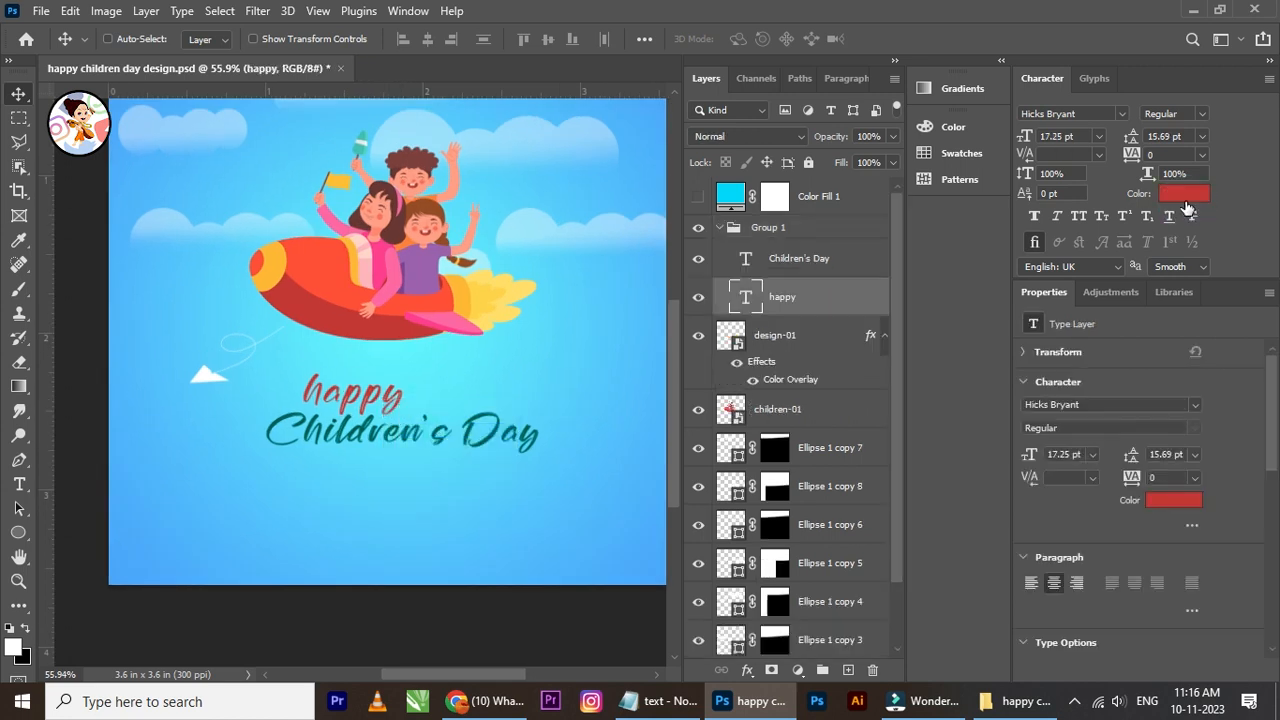
click(1184, 198)
drag(975, 470, 1026, 550)
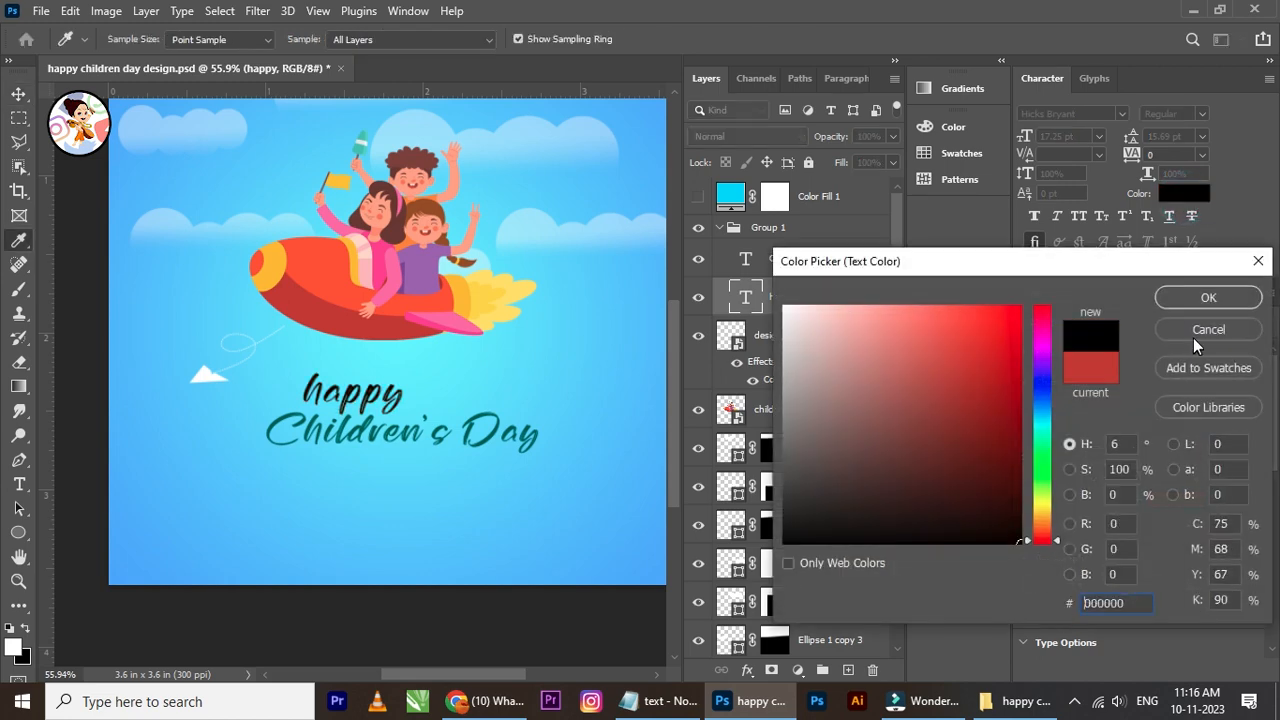
click(1203, 299)
scroll(447, 328, down, 2)
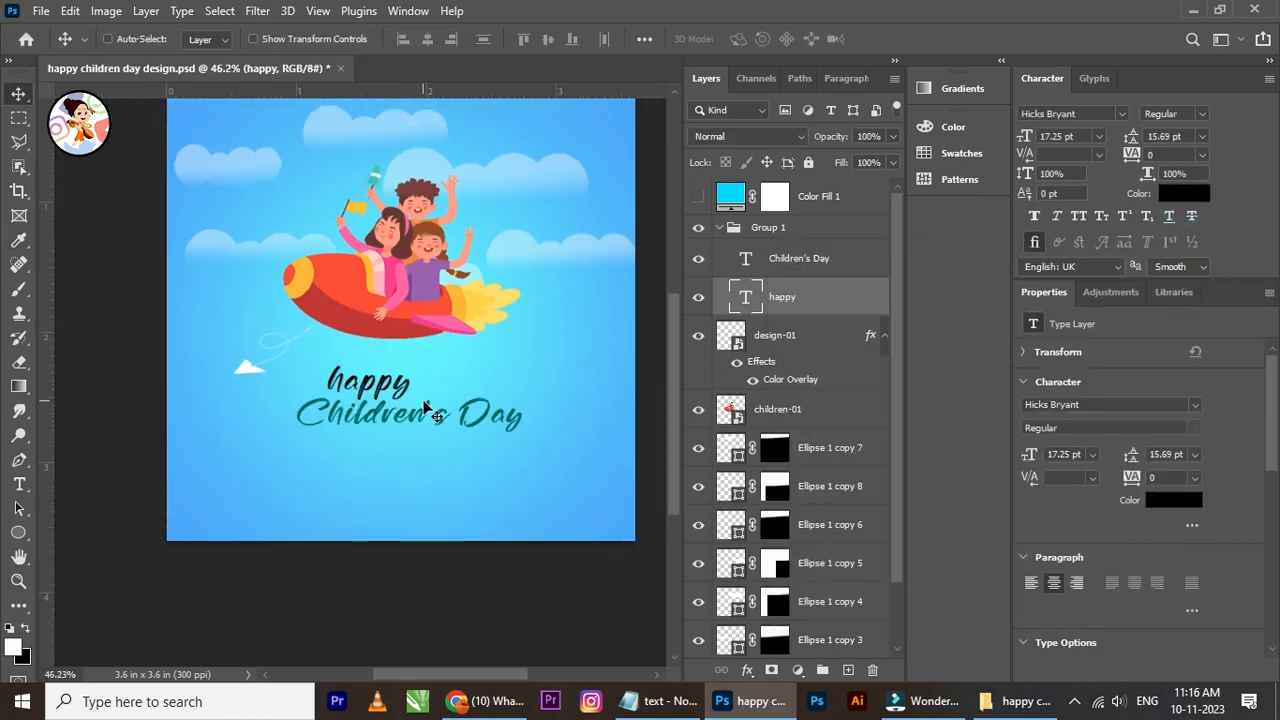
Step: Delete the word "Day" from the "Children's Day" text so the layer reads only "Children's"
scroll(427, 404, up, 3)
drag(404, 404, 382, 367)
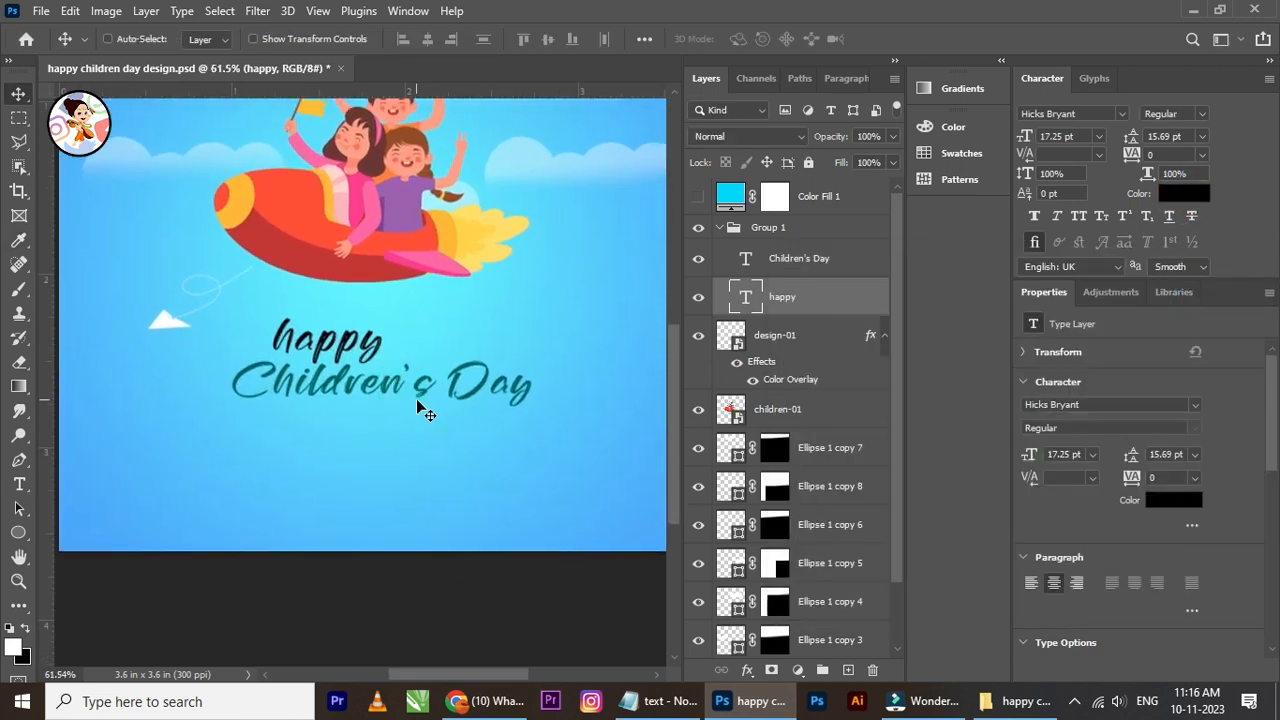
scroll(417, 404, up, 1)
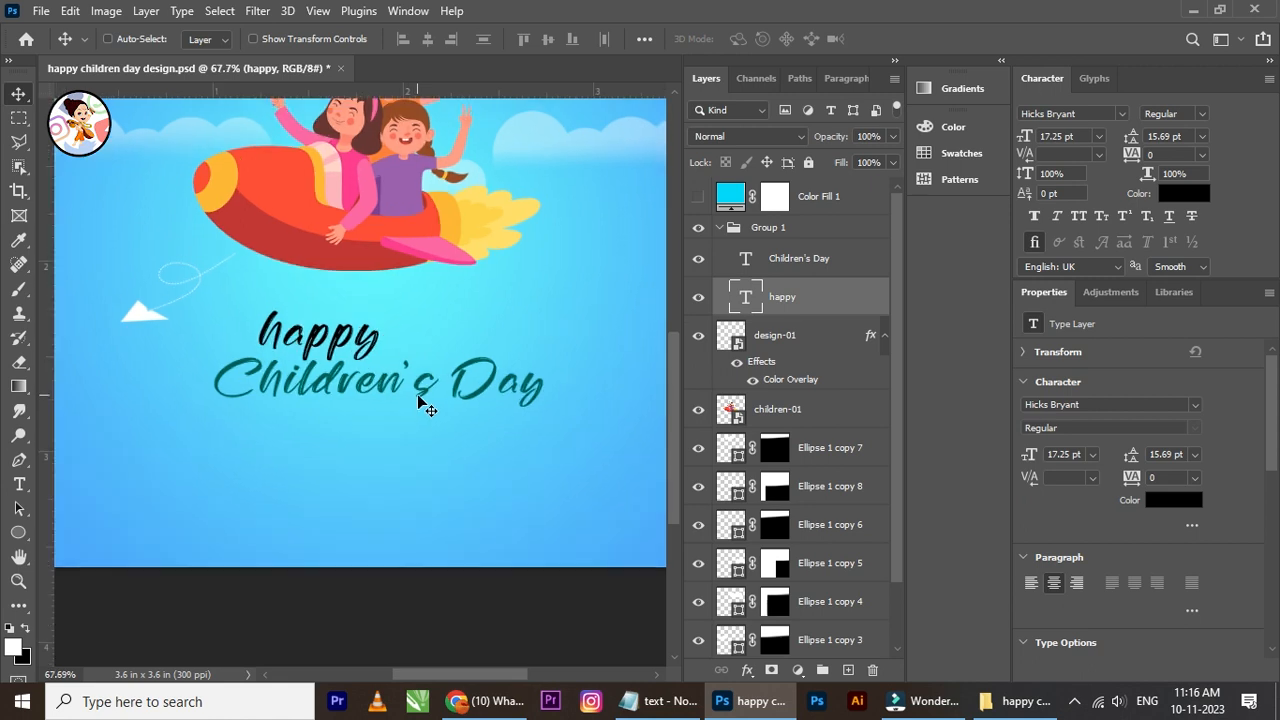
click(18, 483)
drag(452, 390, 564, 393)
key(BackSpace)
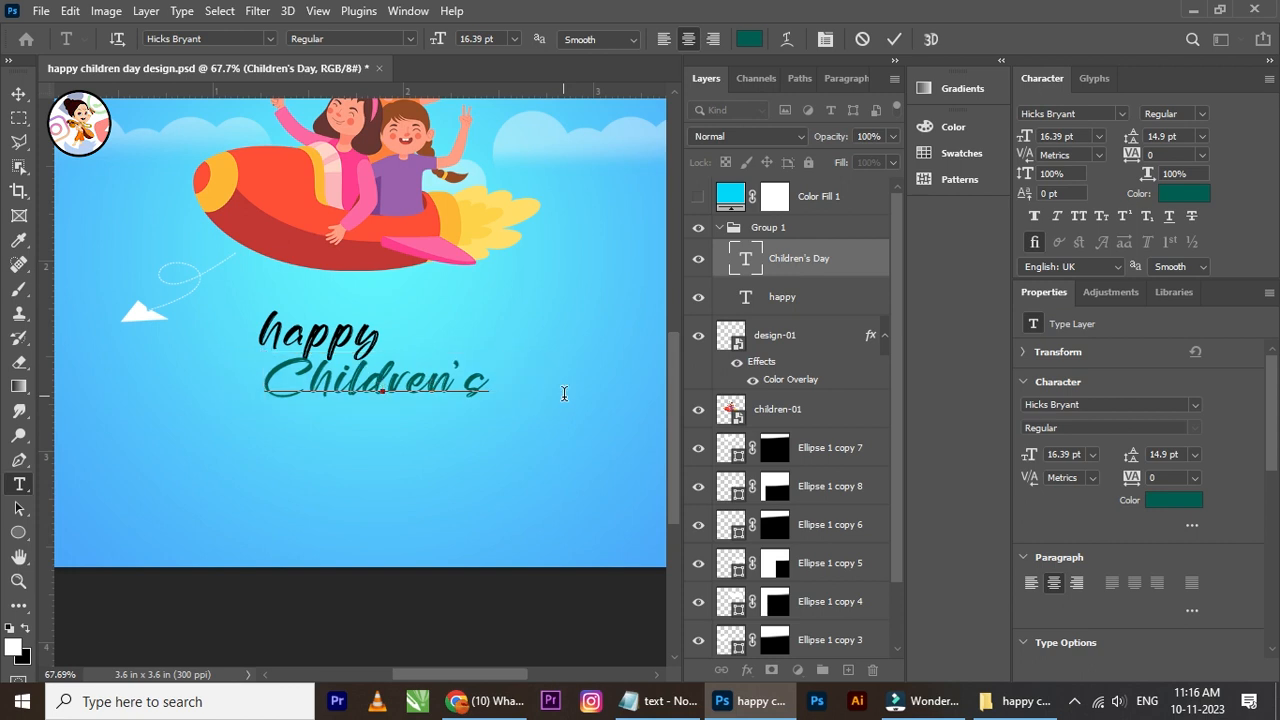
key(BackSpace)
click(20, 95)
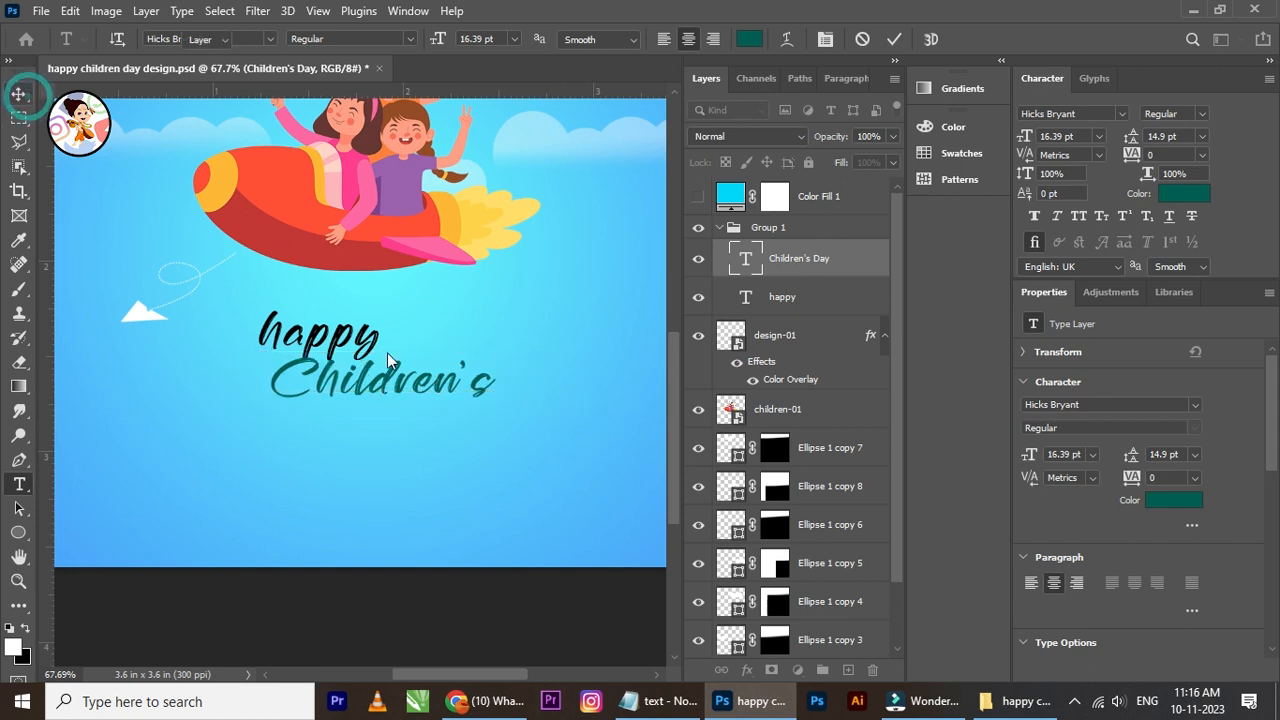
Step: Duplicate the "Children's" text, place the copy below it and change its wording to "Day"
key(ctrl+j)
drag(394, 383, 382, 445)
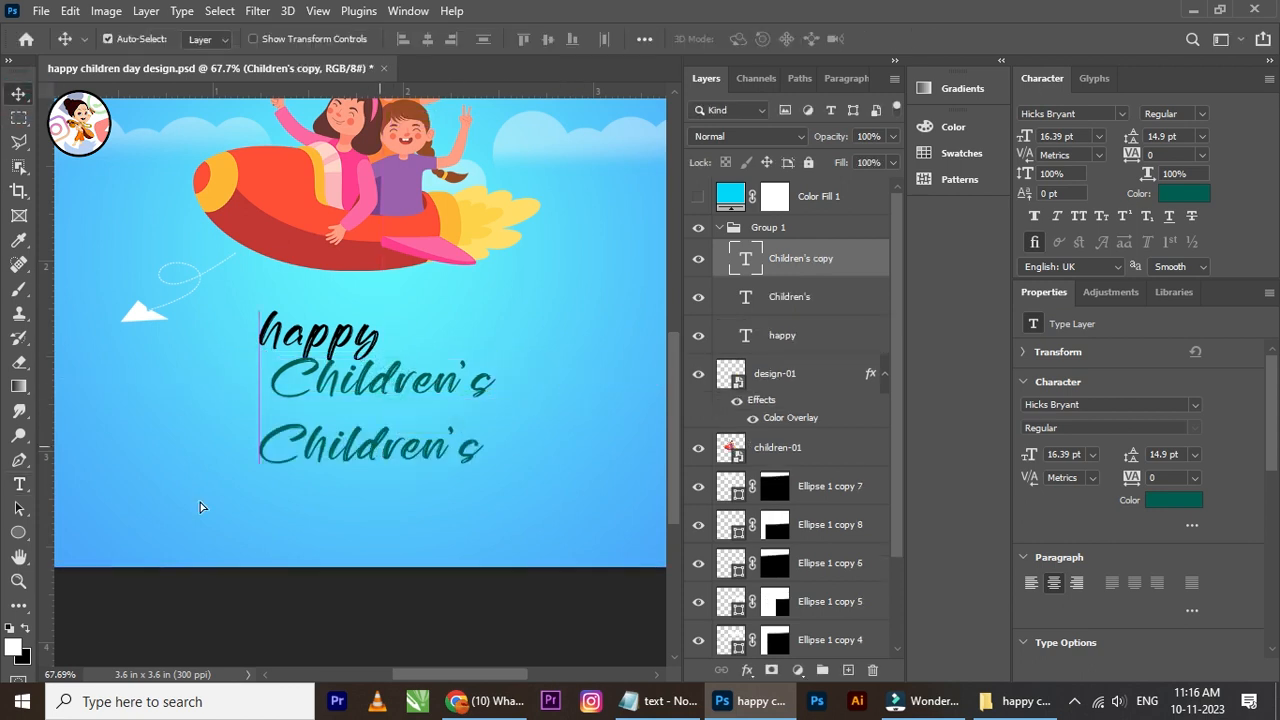
click(20, 485)
click(351, 448)
key(ctrl+a)
text(Day)
click(19, 93)
Step: Move the "happy" text slightly right above "Children's" and shrink it to about 13.64 pt
scroll(387, 387, up, 1)
right_click(350, 326)
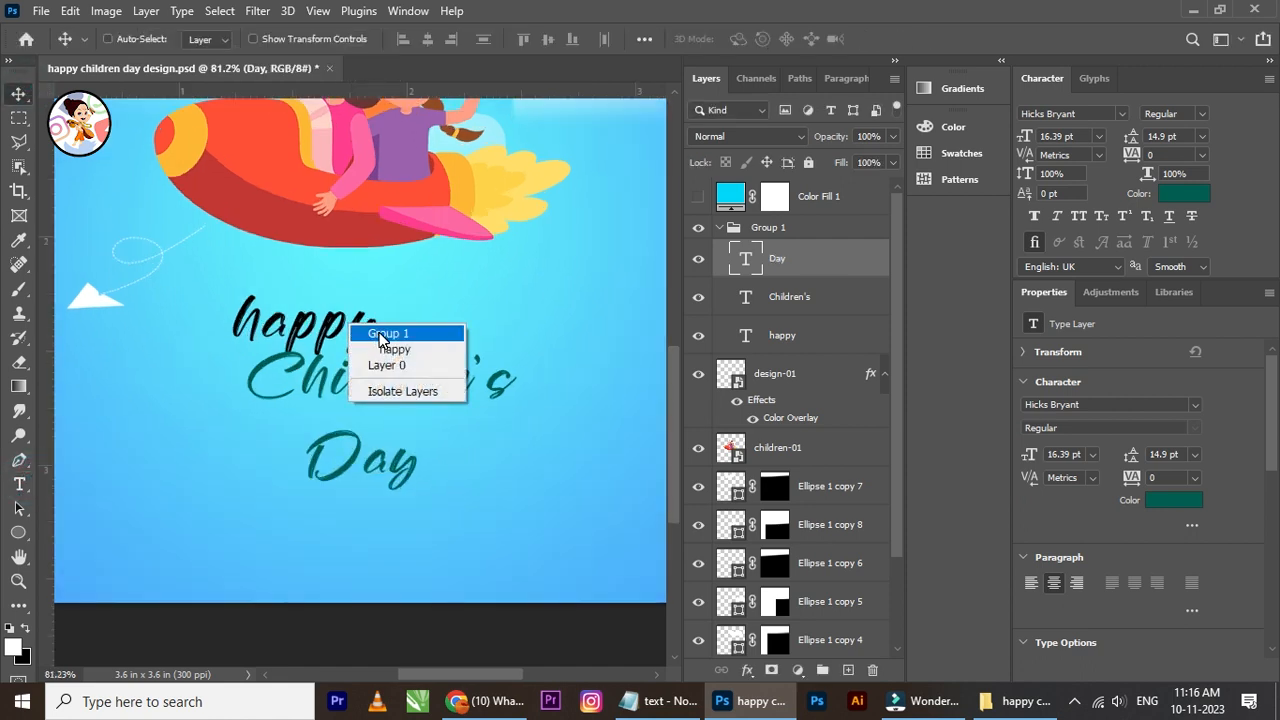
click(393, 349)
drag(330, 330, 358, 330)
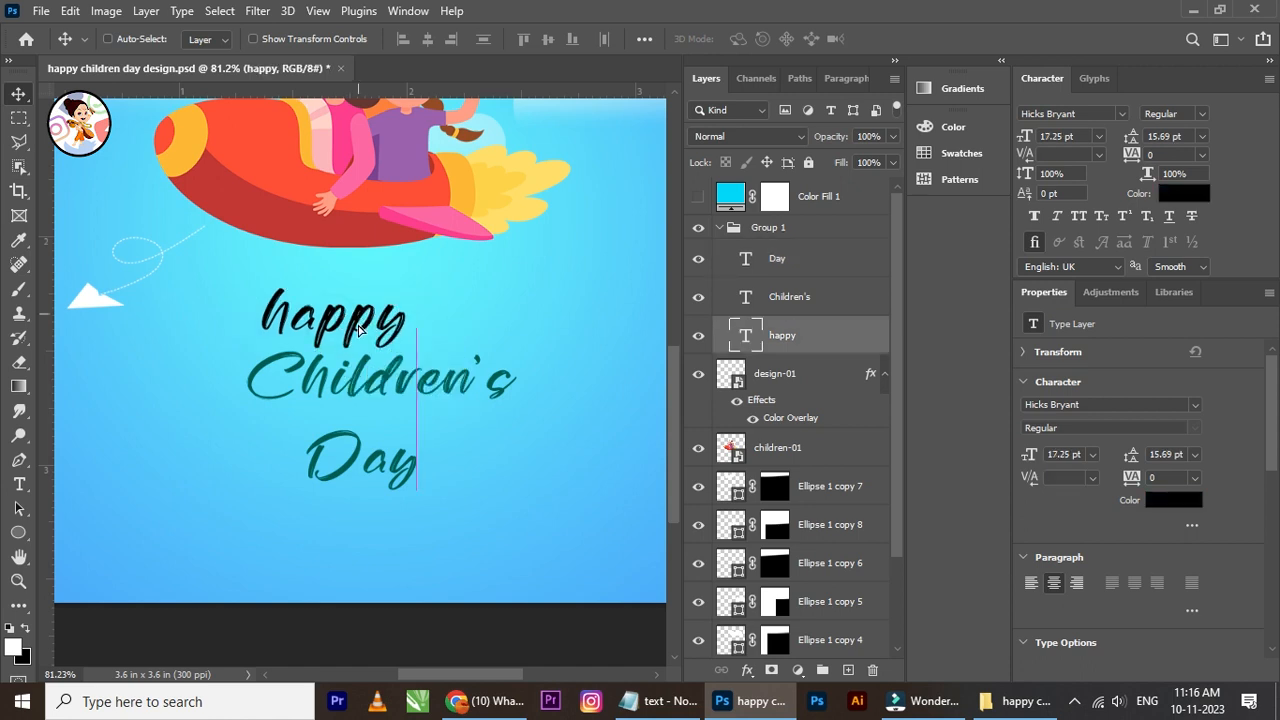
scroll(358, 330, up, 1)
key(ctrl+t)
drag(246, 268, 296, 293)
click(928, 38)
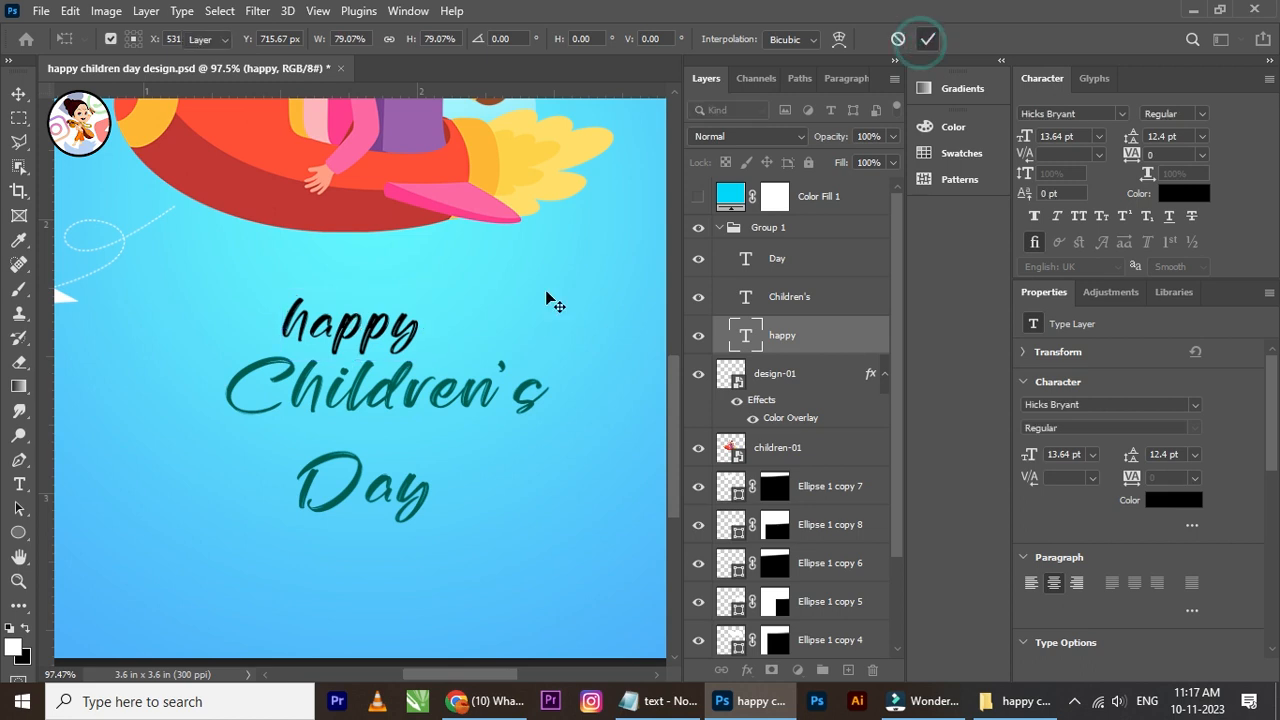
Step: Move the "Day" text up and right, close beneath "Children's", and enlarge it to about 18.97 pt
right_click(415, 502)
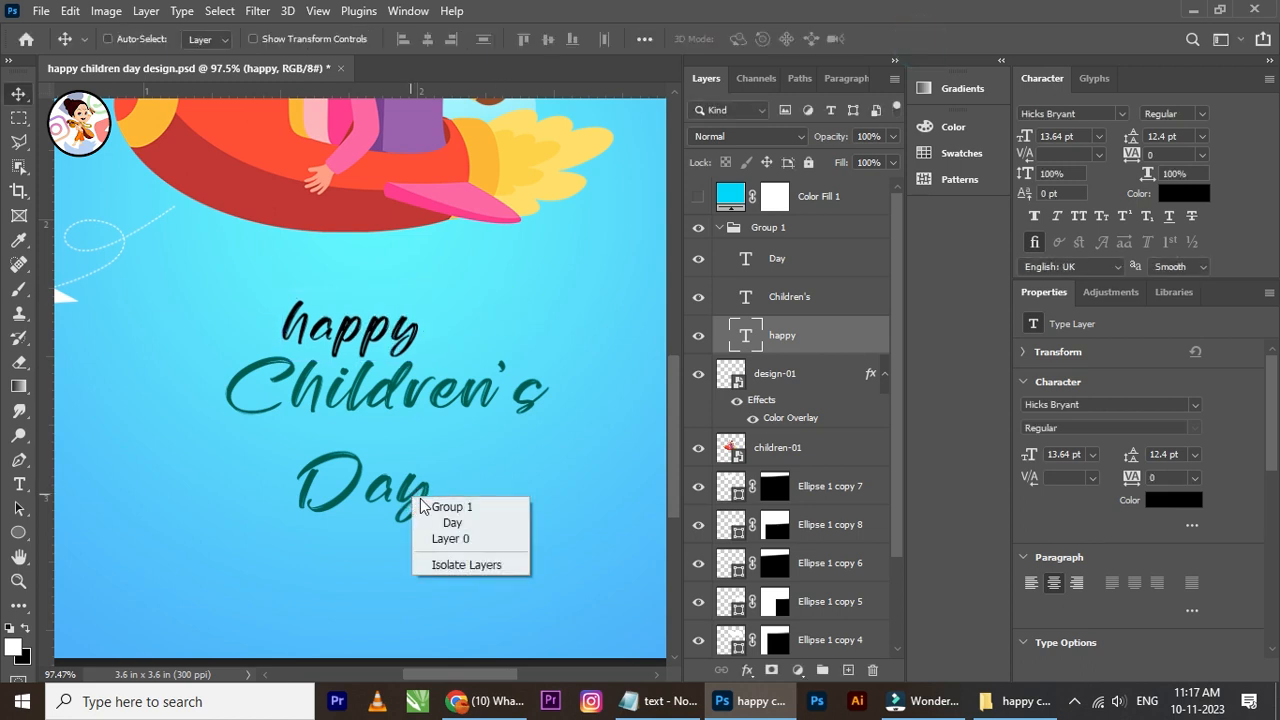
click(451, 522)
drag(409, 501, 442, 470)
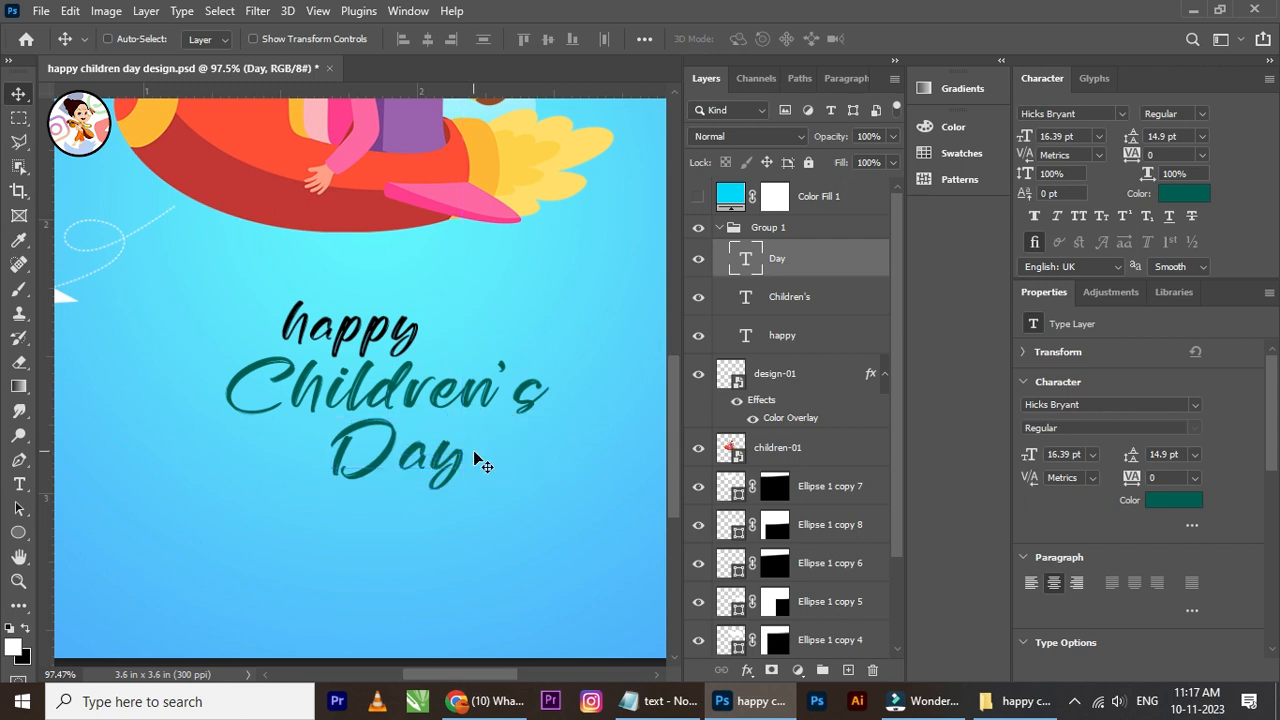
key(ctrl+t)
drag(471, 491, 497, 508)
click(925, 45)
scroll(608, 343, down, 2)
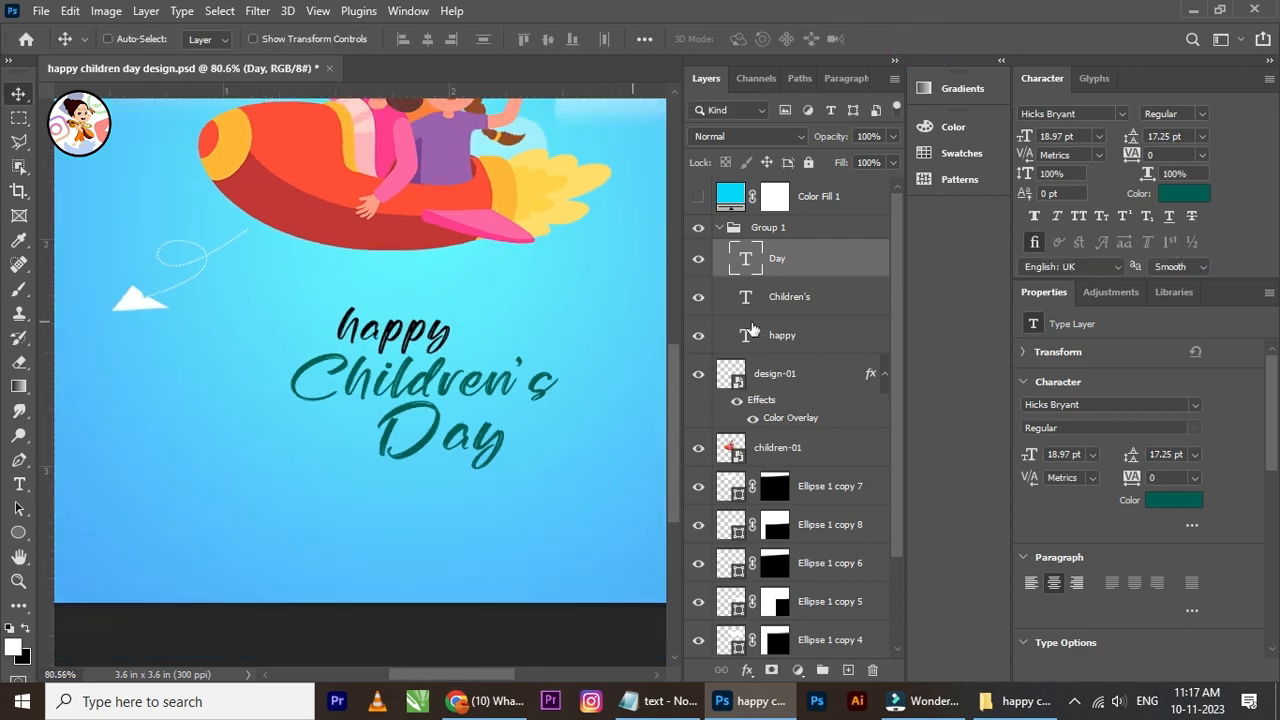
Step: Collapse the greeting text group and scale the whole group up to about 129.84%
click(722, 229)
scroll(527, 367, down, 3)
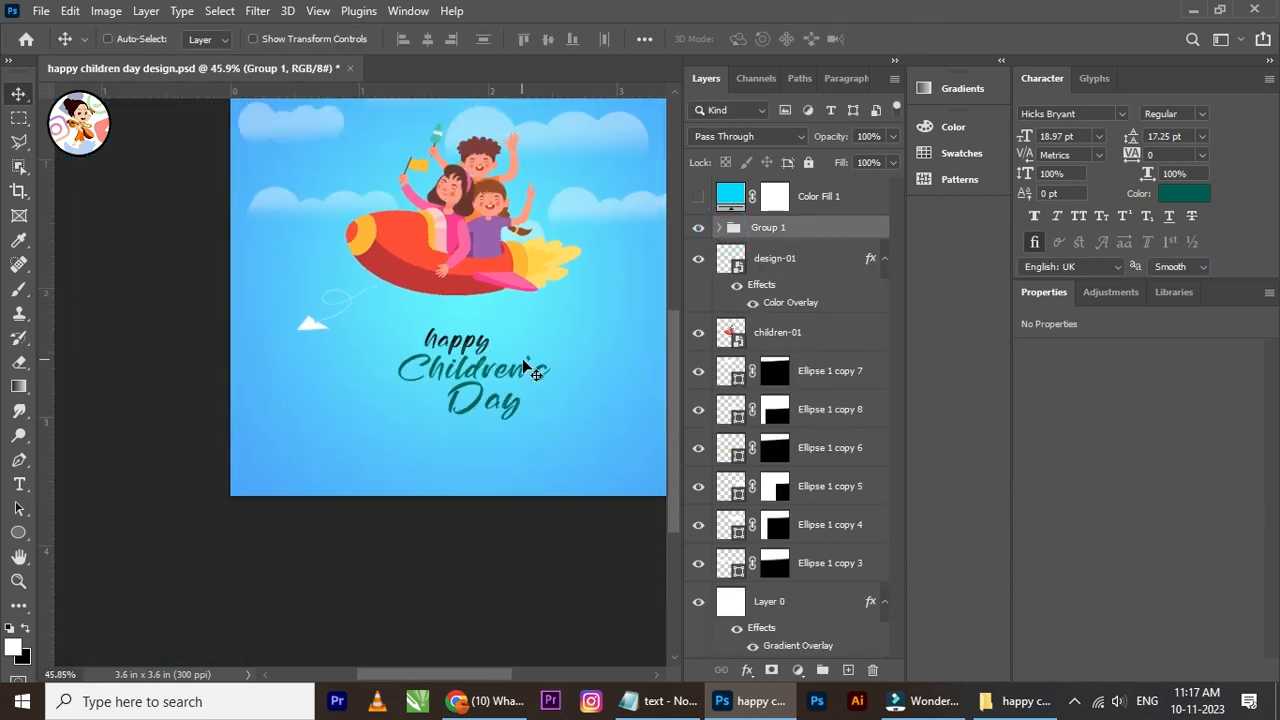
scroll(533, 351, up, 1)
key(ctrl+t)
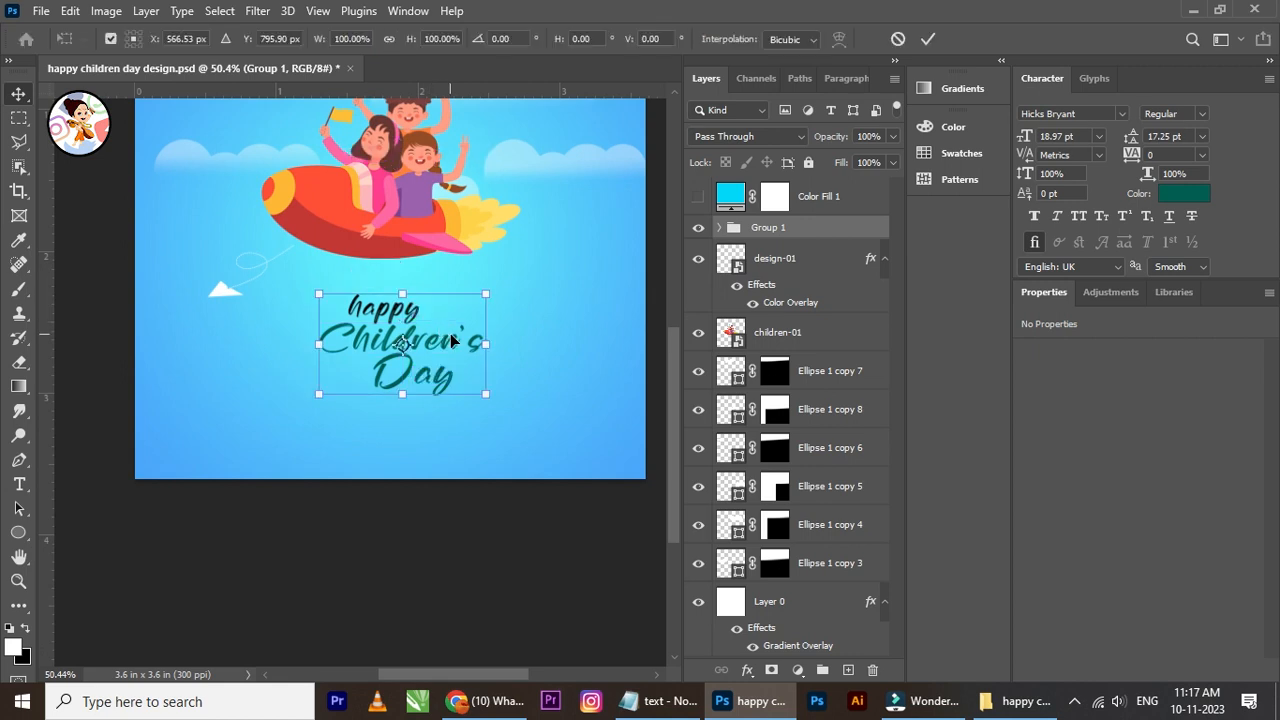
scroll(490, 335, up, 2)
drag(487, 287, 521, 266)
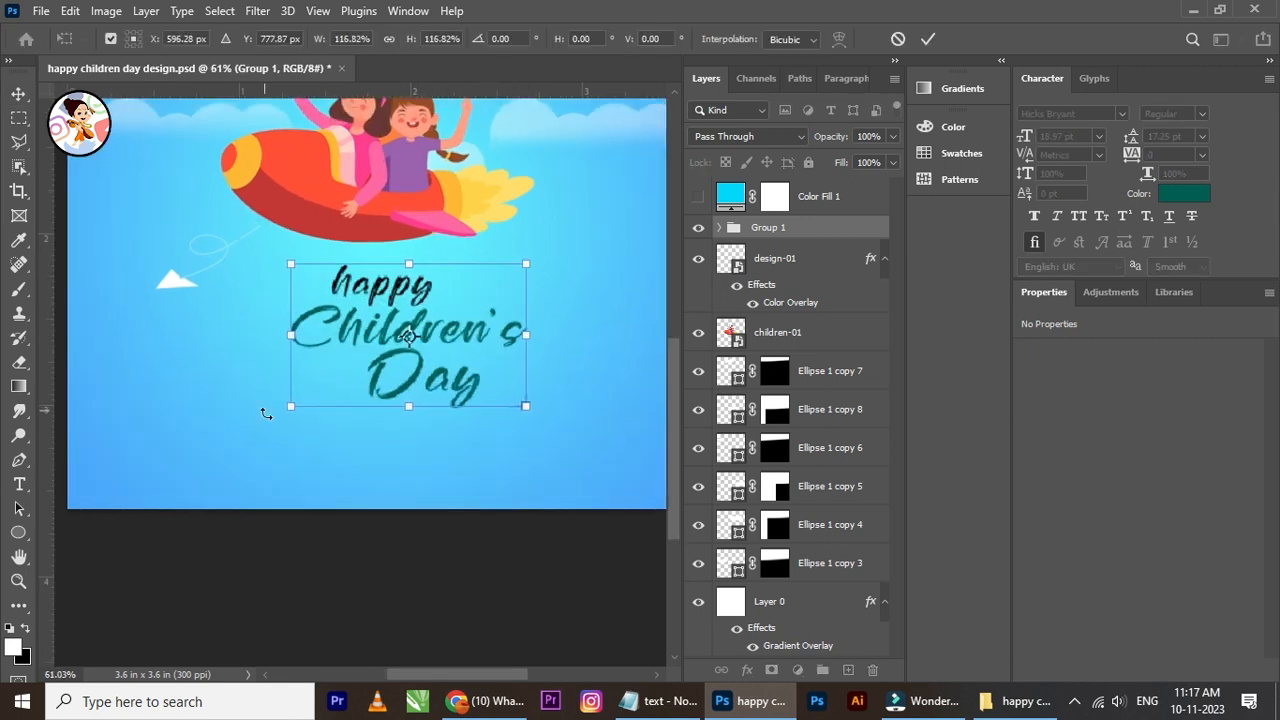
drag(295, 404, 269, 421)
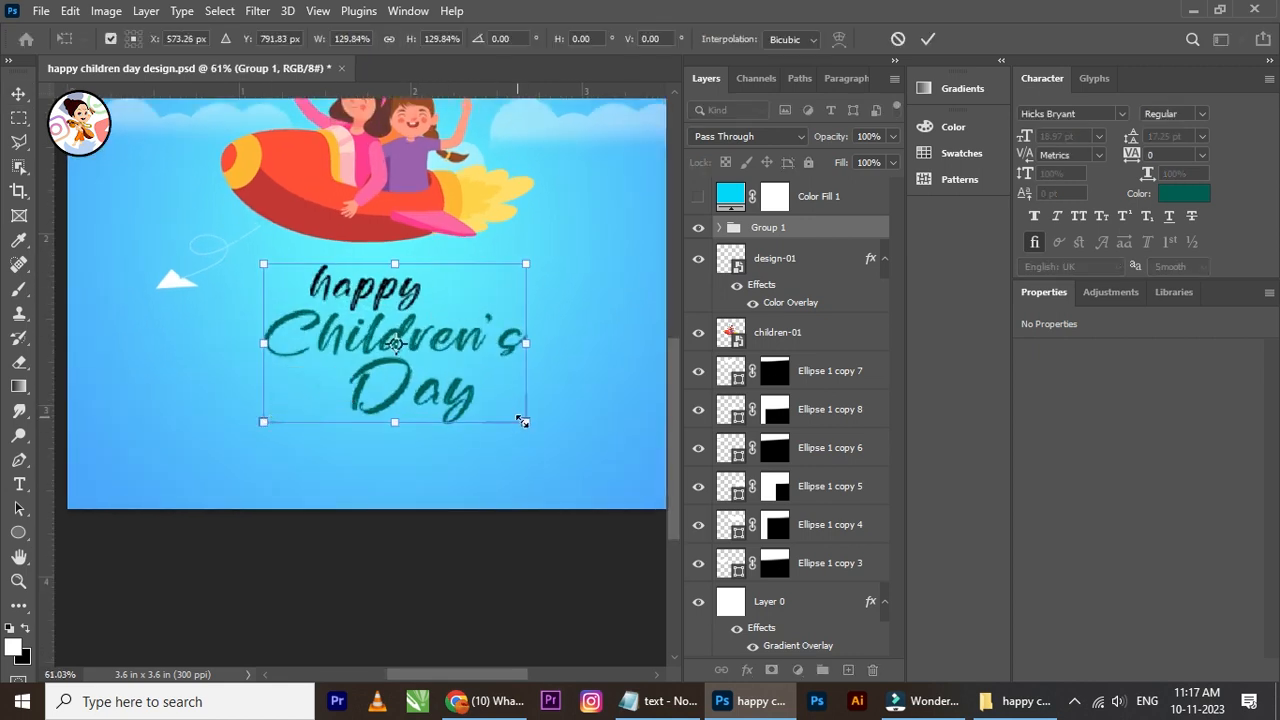
click(933, 39)
scroll(528, 280, down, 2)
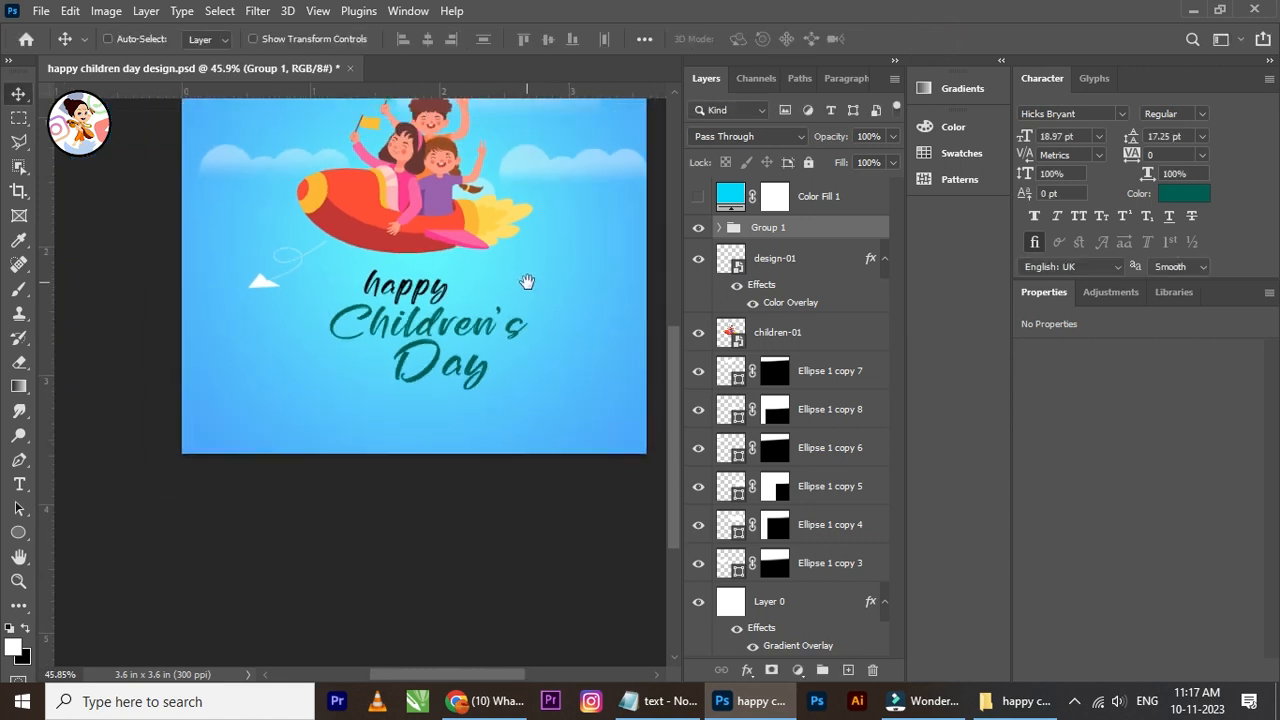
Step: Centre the greeting text group horizontally on the canvas, using the background layer's outline as the selection, and deselect
ctrl+click(745, 612)
click(425, 45)
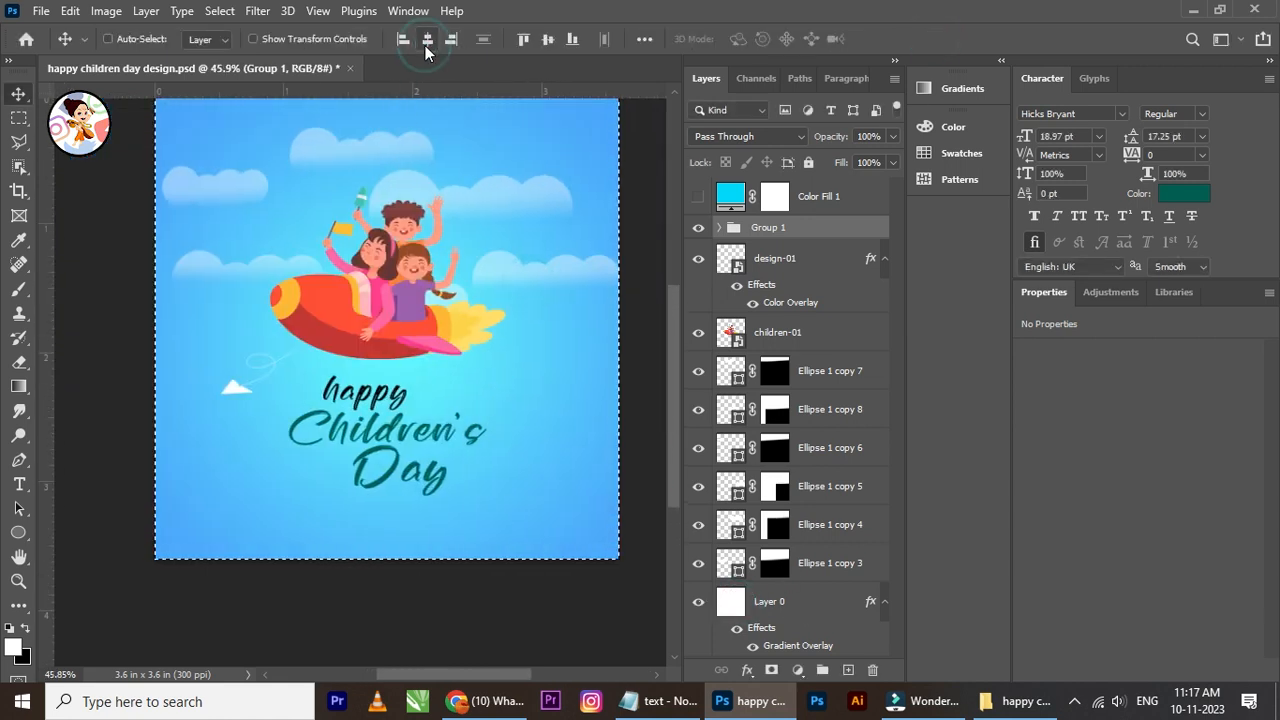
click(788, 227)
key(ctrl+d)
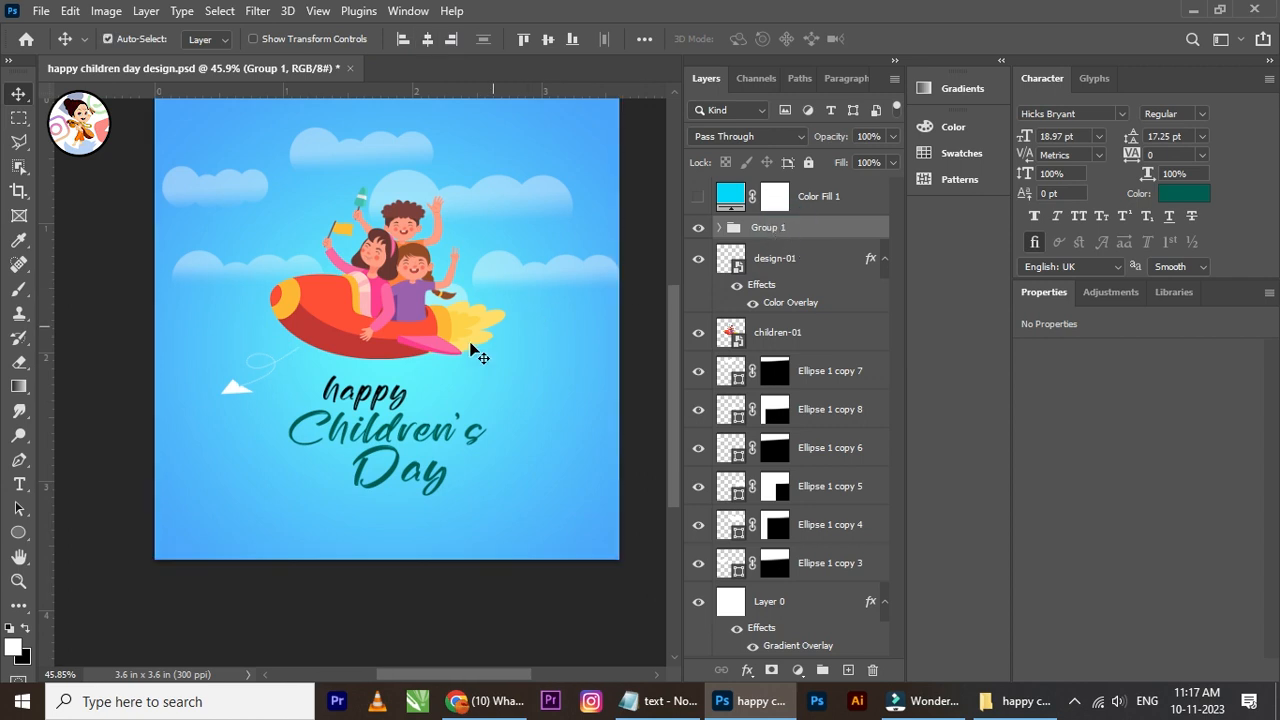
Step: Move the children-on-rocket illustration straight up to about Y 0.51 in
scroll(411, 310, down, 1)
scroll(404, 286, up, 2)
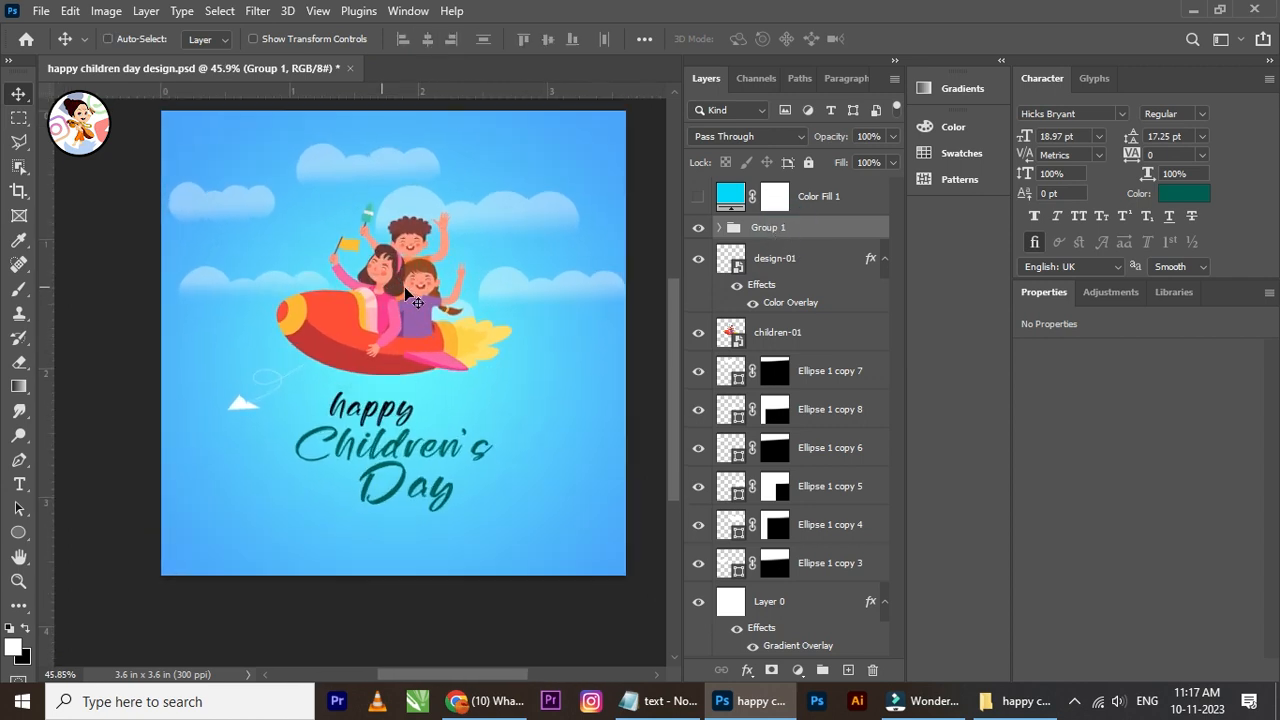
right_click(381, 276)
click(420, 287)
scroll(402, 284, up, 1)
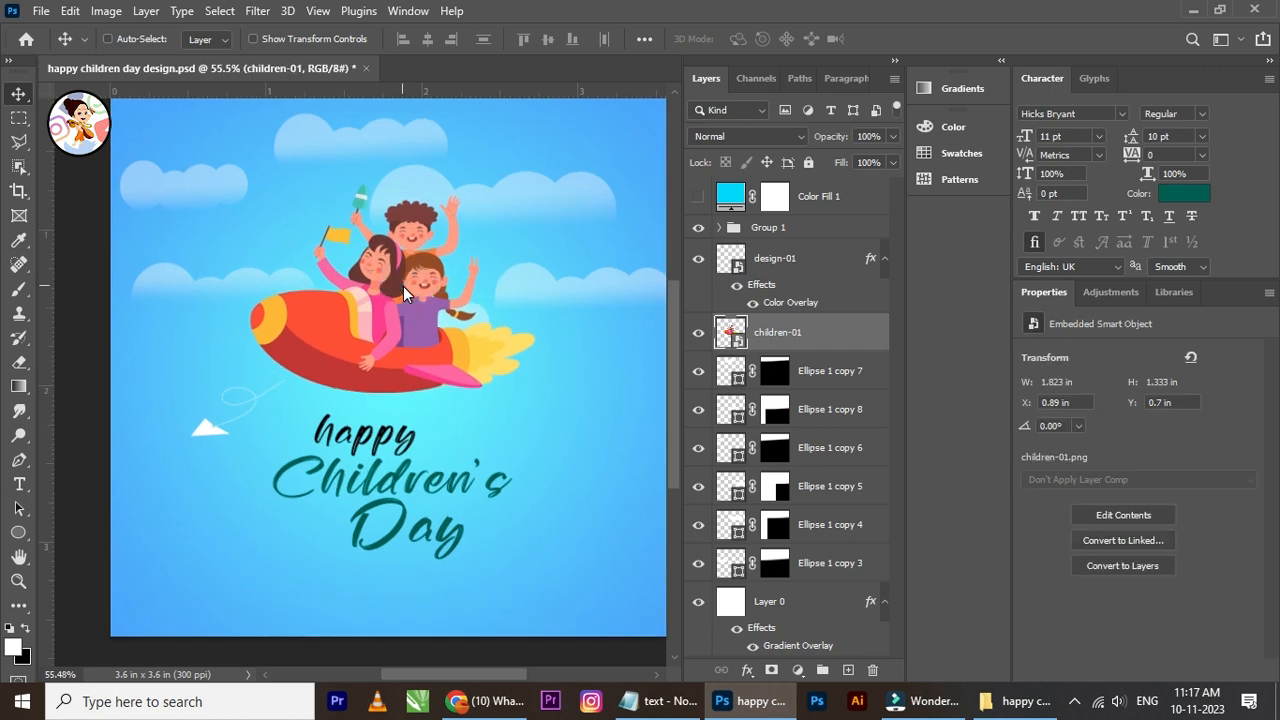
key(shift+Up)
key(shift+Up)
key(shift+Up)
drag(403, 281, 404, 283)
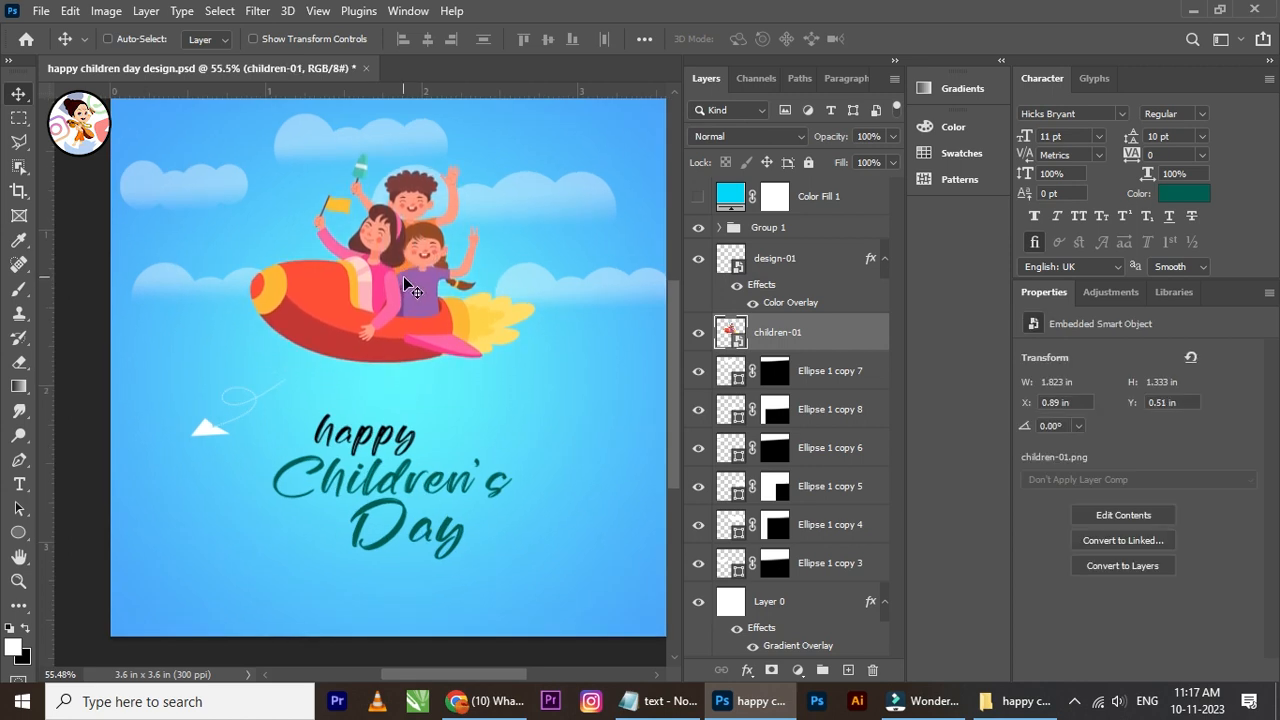
scroll(404, 280, down, 3)
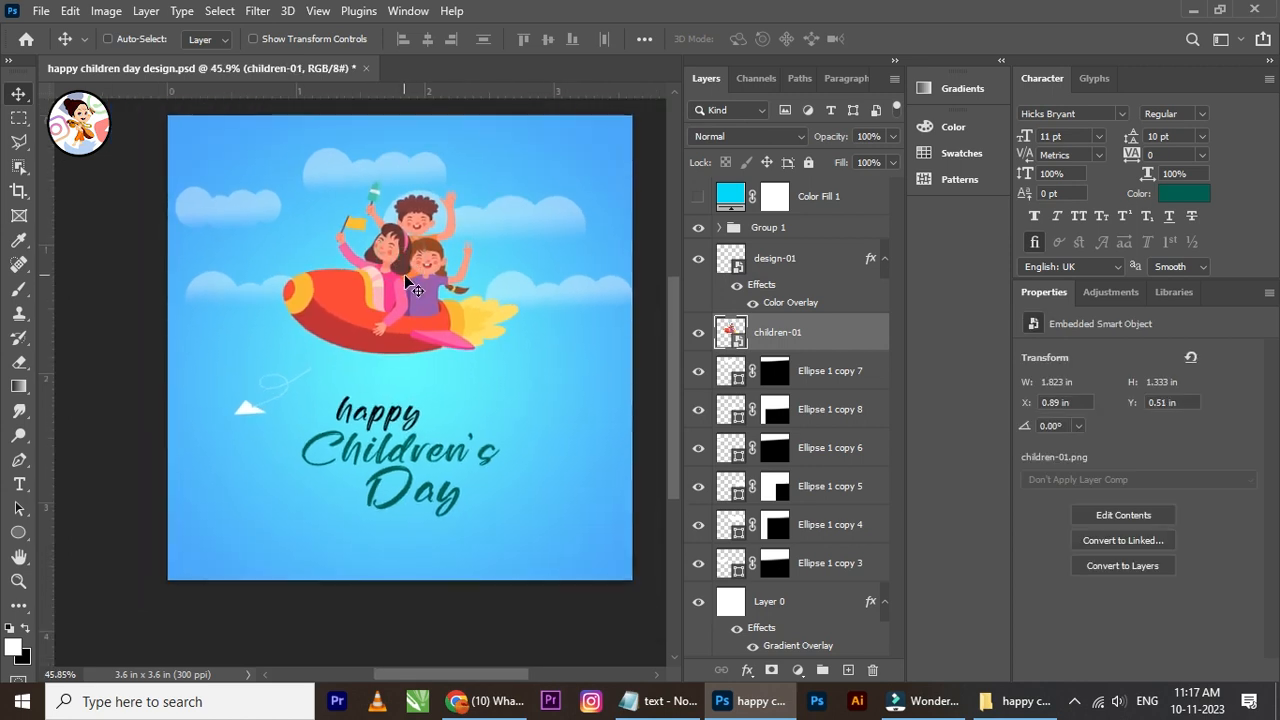
Step: Move the white paper plane up near the rocket and enlarge it to about 0.653 × 0.393 in
scroll(404, 274, up, 3)
right_click(248, 447)
click(250, 448)
drag(237, 446, 228, 411)
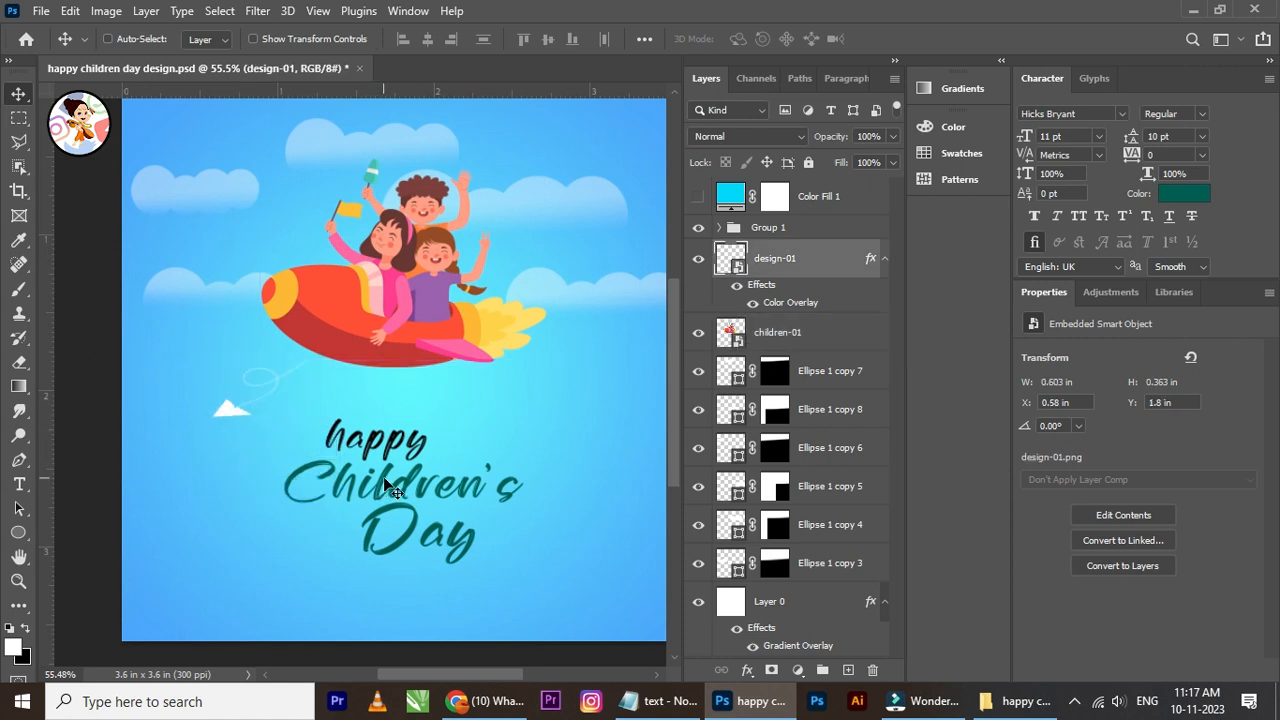
key(ctrl+t)
drag(373, 540, 397, 566)
click(937, 38)
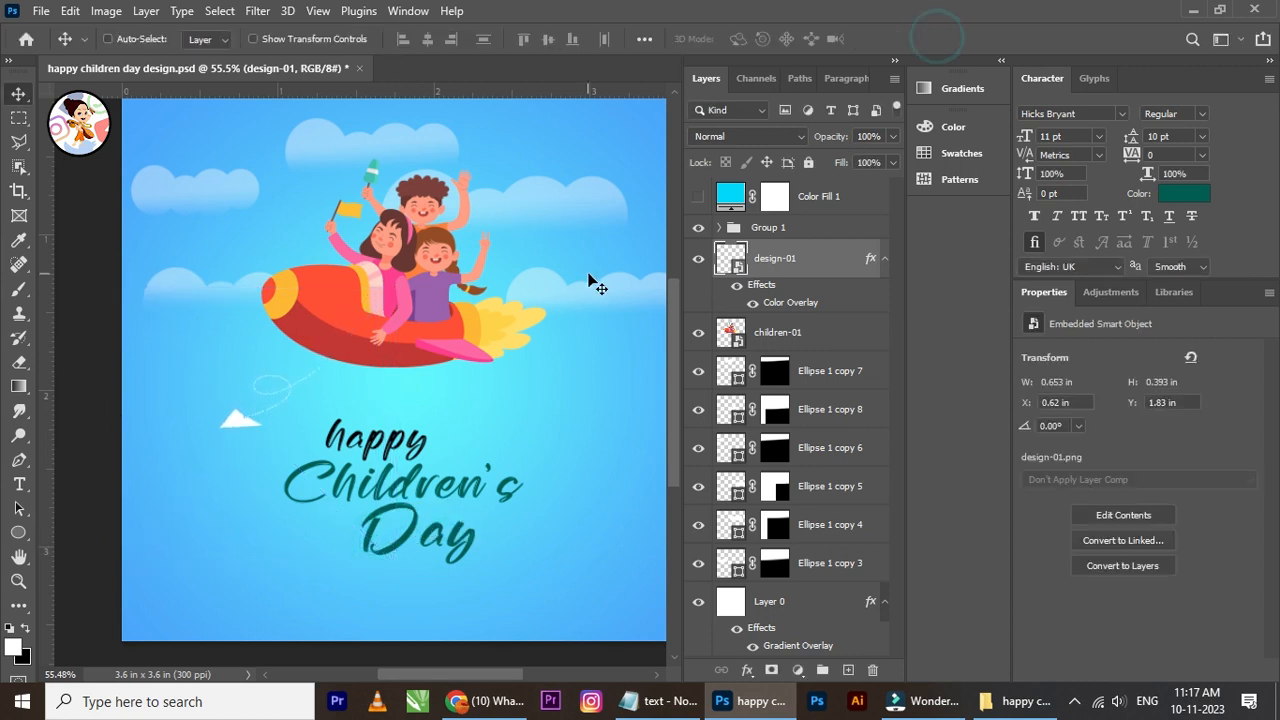
Step: Select the greeting text group and move it up slightly, closer to the rocket
scroll(460, 366, down, 2)
drag(533, 348, 508, 325)
scroll(449, 282, down, 1)
scroll(449, 282, up, 1)
drag(459, 287, 455, 277)
right_click(376, 396)
click(423, 401)
drag(423, 401, 407, 390)
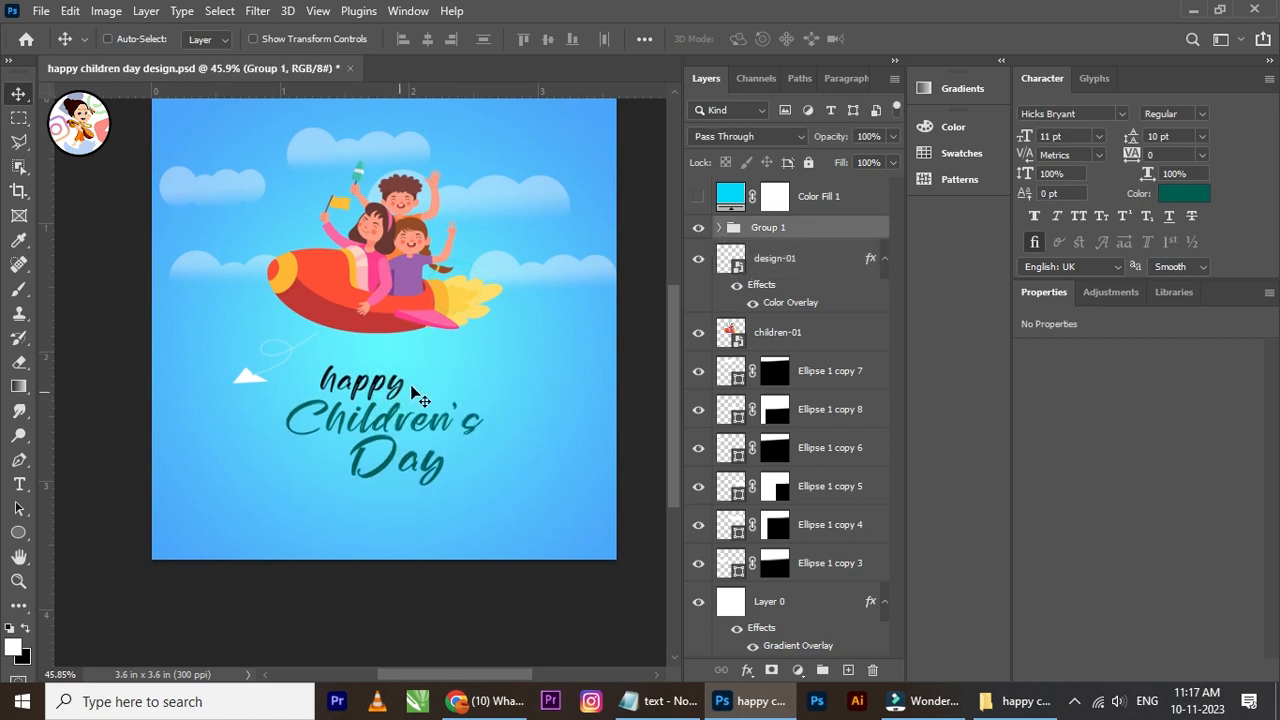
scroll(407, 390, down, 1)
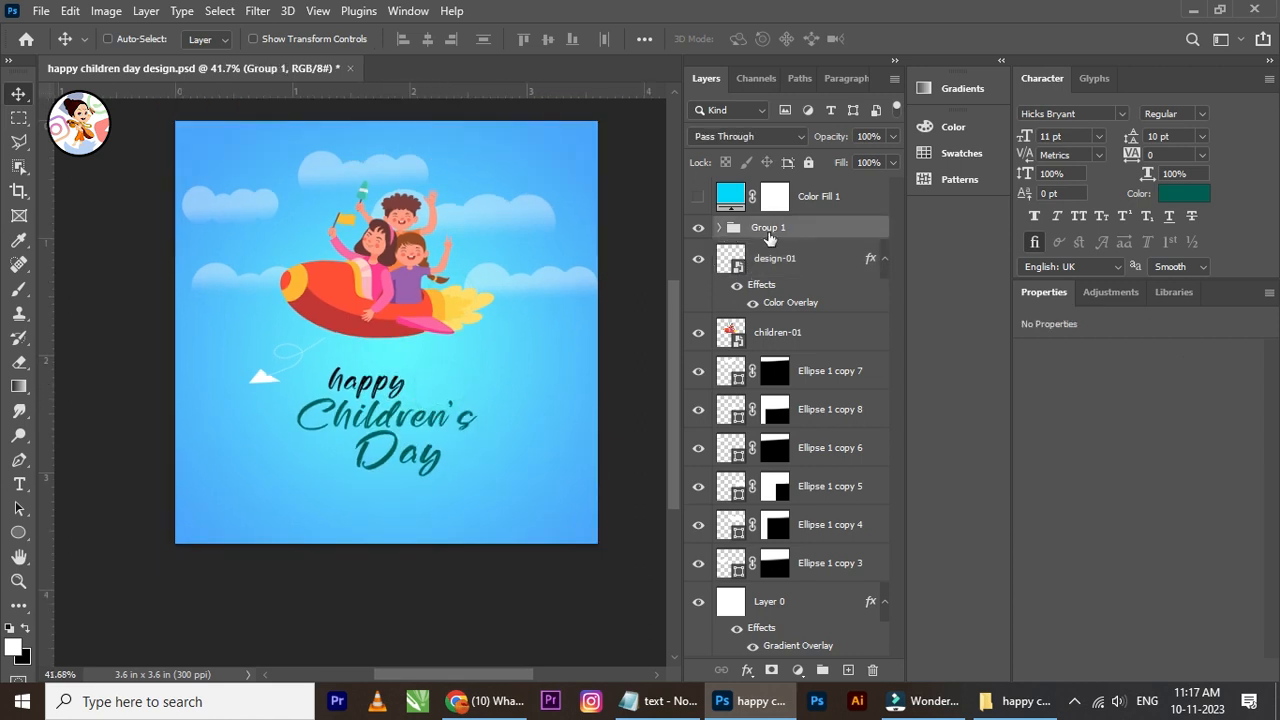
Step: Duplicate the paper plane to the right of the word "Day" and flip the copy horizontally
click(782, 263)
drag(294, 396, 526, 451)
scroll(526, 451, up, 1)
key(ctrl+t)
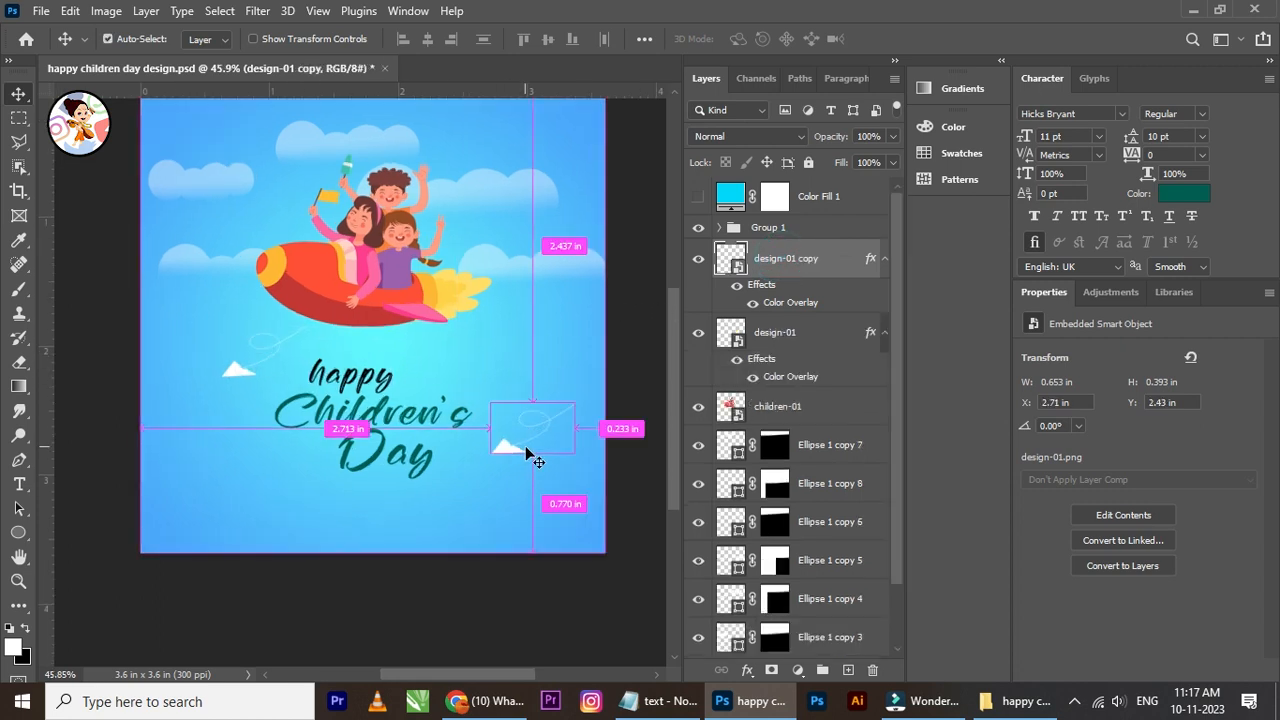
right_click(517, 432)
click(593, 396)
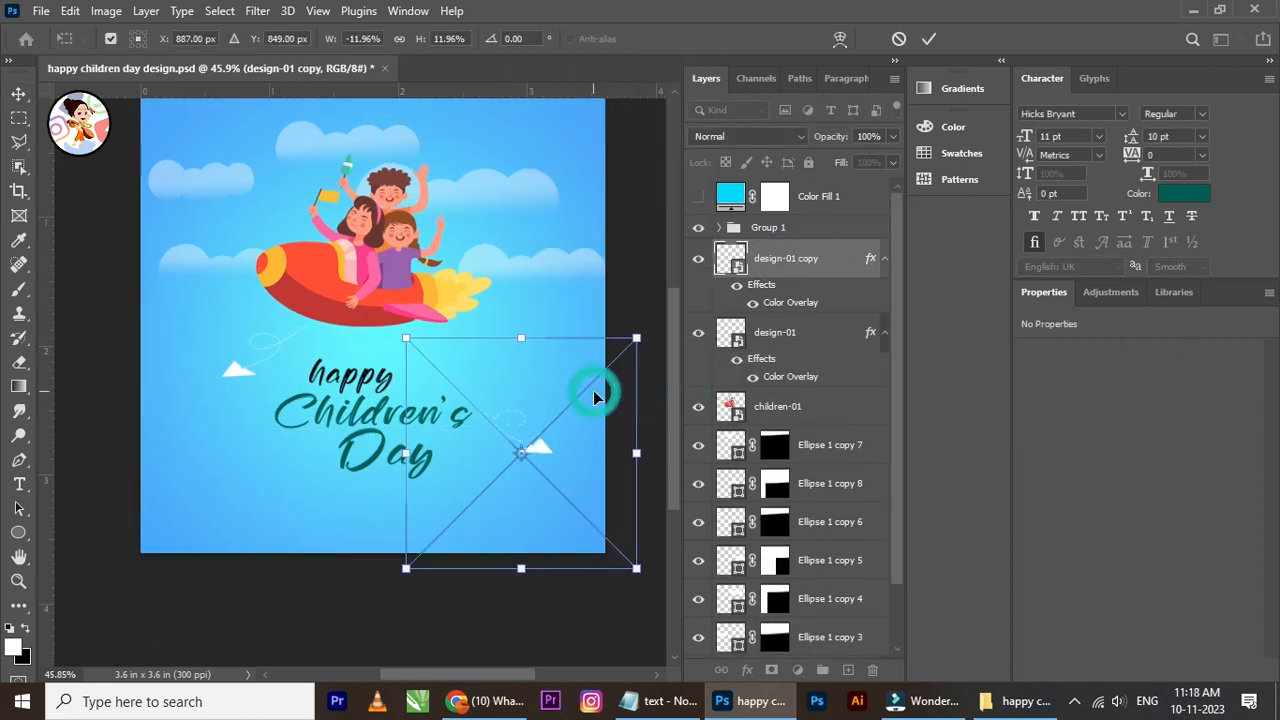
click(929, 38)
Step: Move the flipped paper plane down and right, to about X 2.7 in and Y 2.51 in
scroll(564, 432, up, 3)
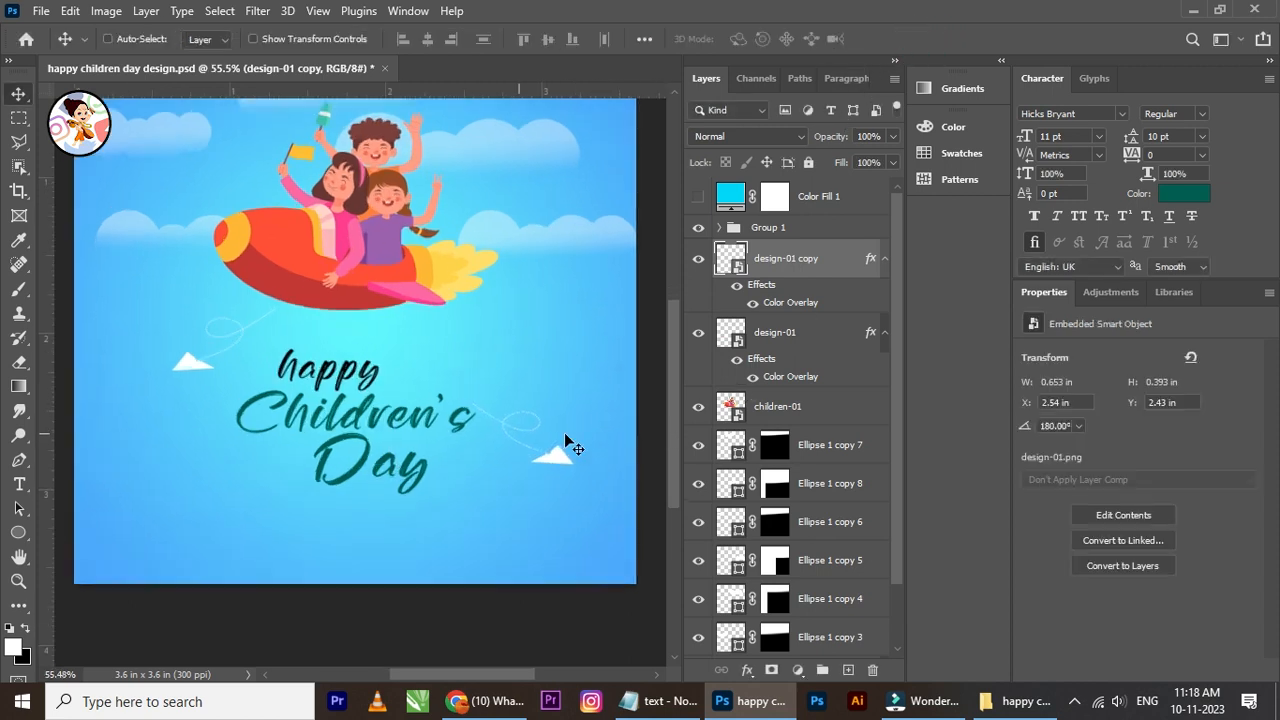
drag(535, 459, 583, 483)
scroll(568, 480, down, 2)
scroll(531, 477, down, 2)
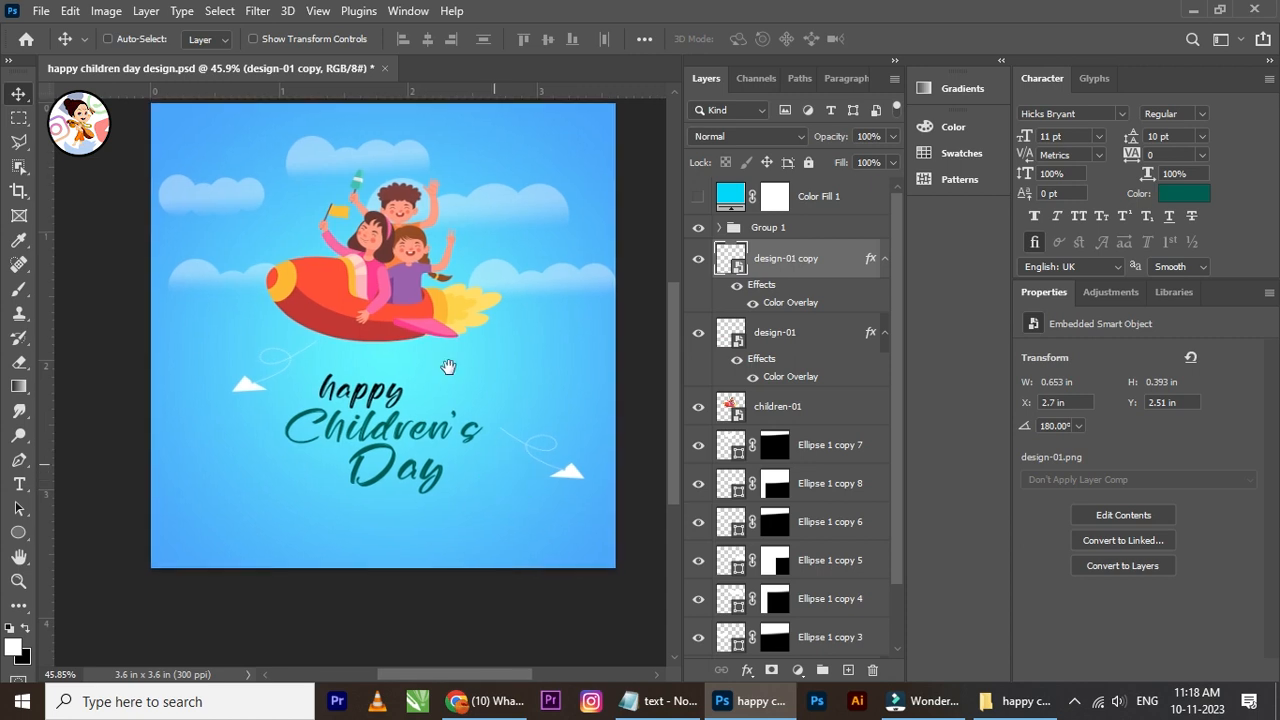
scroll(416, 261, up, 1)
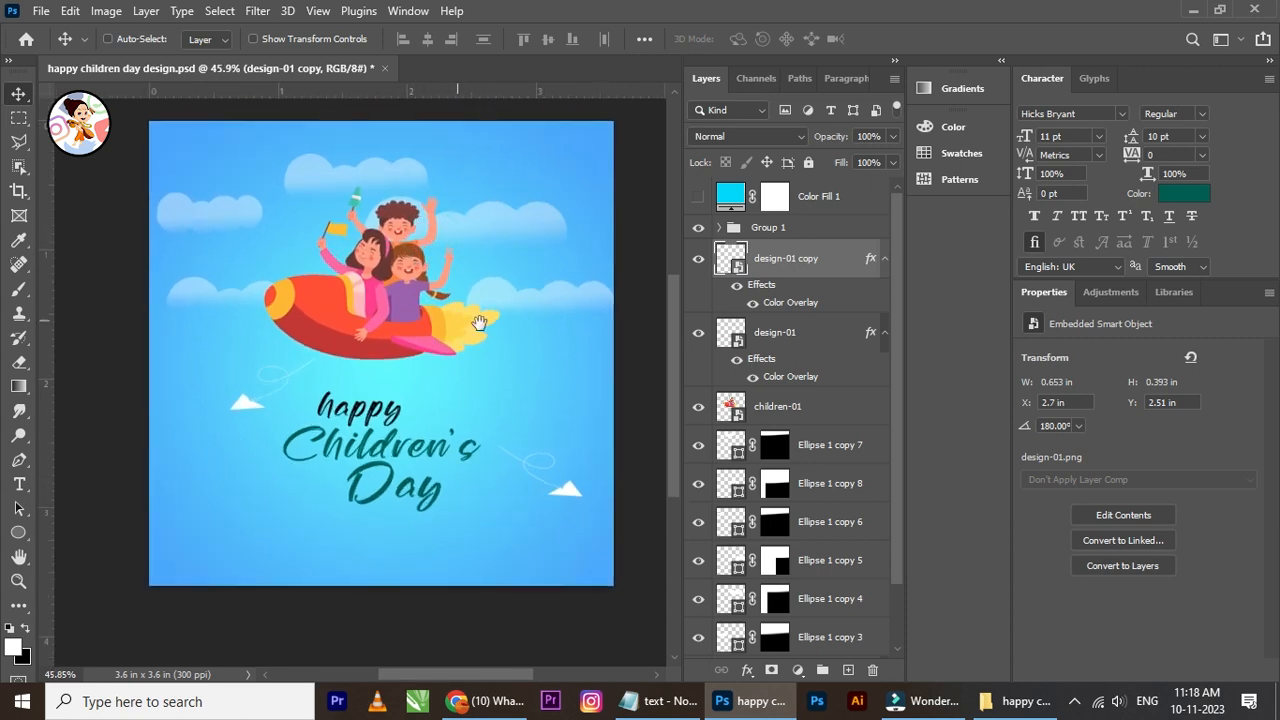
drag(480, 322, 475, 313)
scroll(472, 330, down, 1)
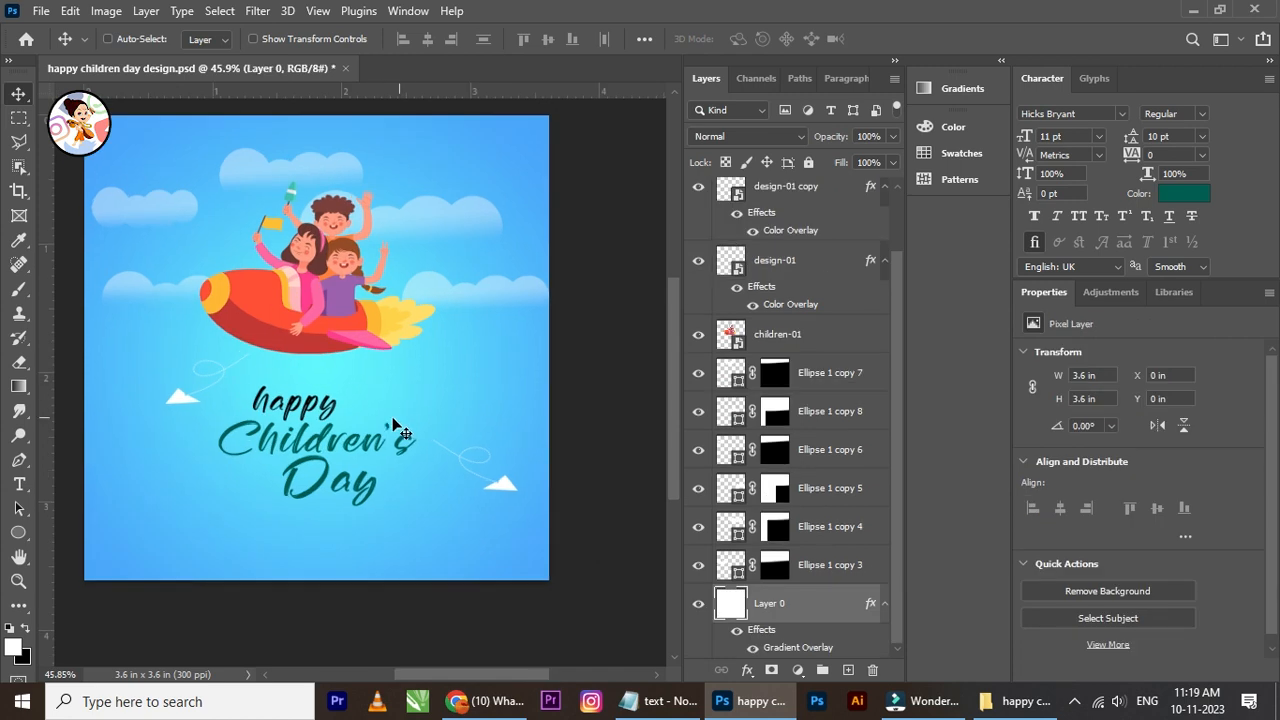
Step: Scale the greeting text group up to about 103.27% and nudge it up slightly towards the rocket
scroll(394, 421, up, 1)
right_click(313, 408)
click(340, 411)
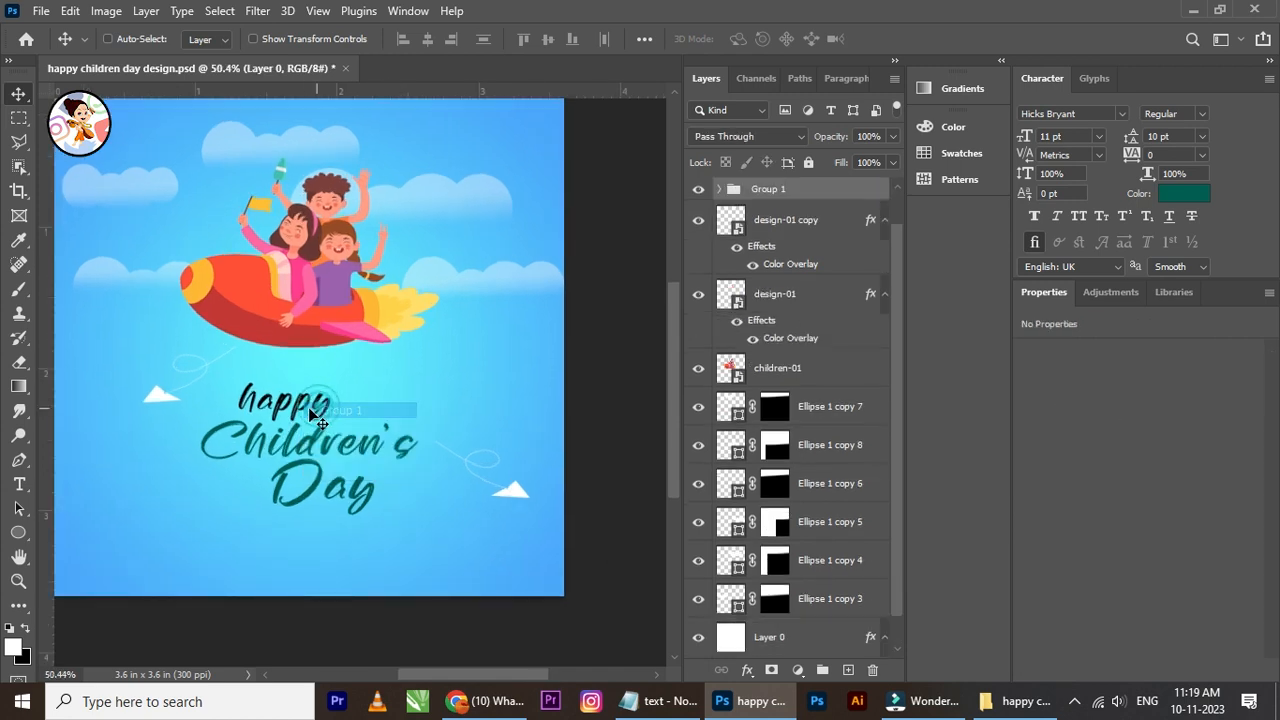
scroll(320, 415, down, 1)
key(ctrl+t)
drag(212, 385, 203, 381)
click(928, 38)
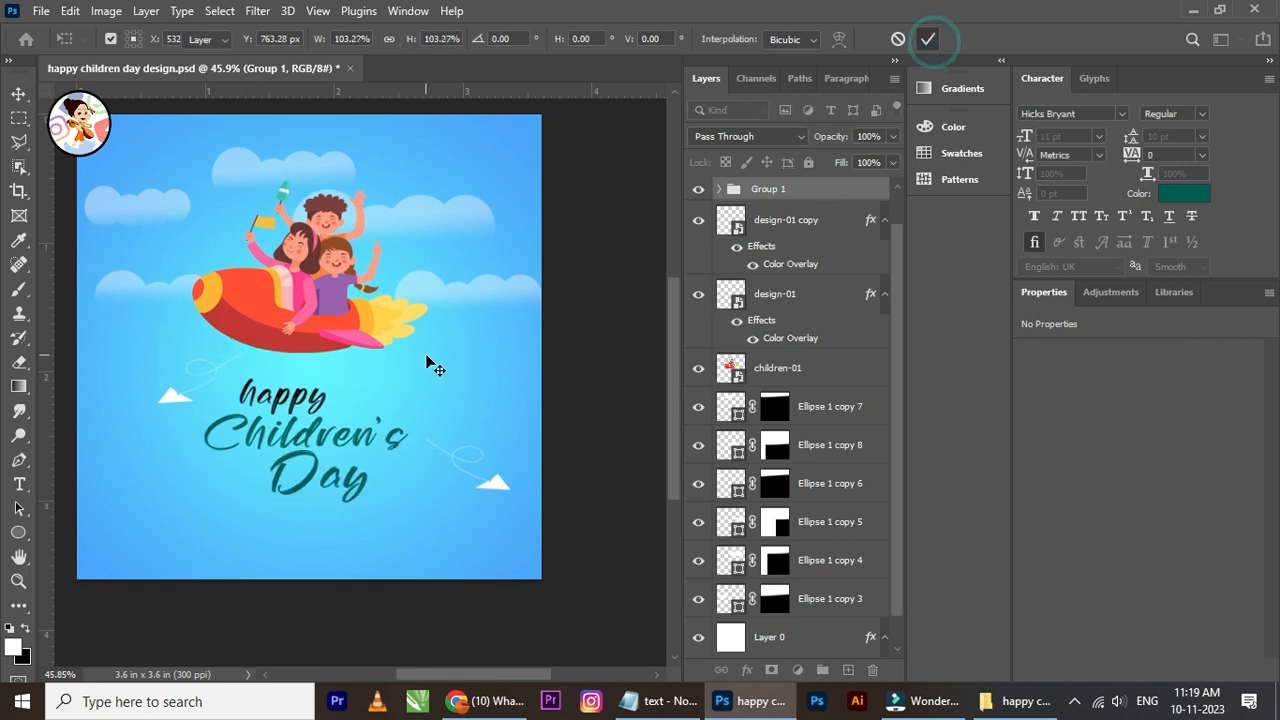
key(Up)
key(Up)
key(Up)
key(Up)
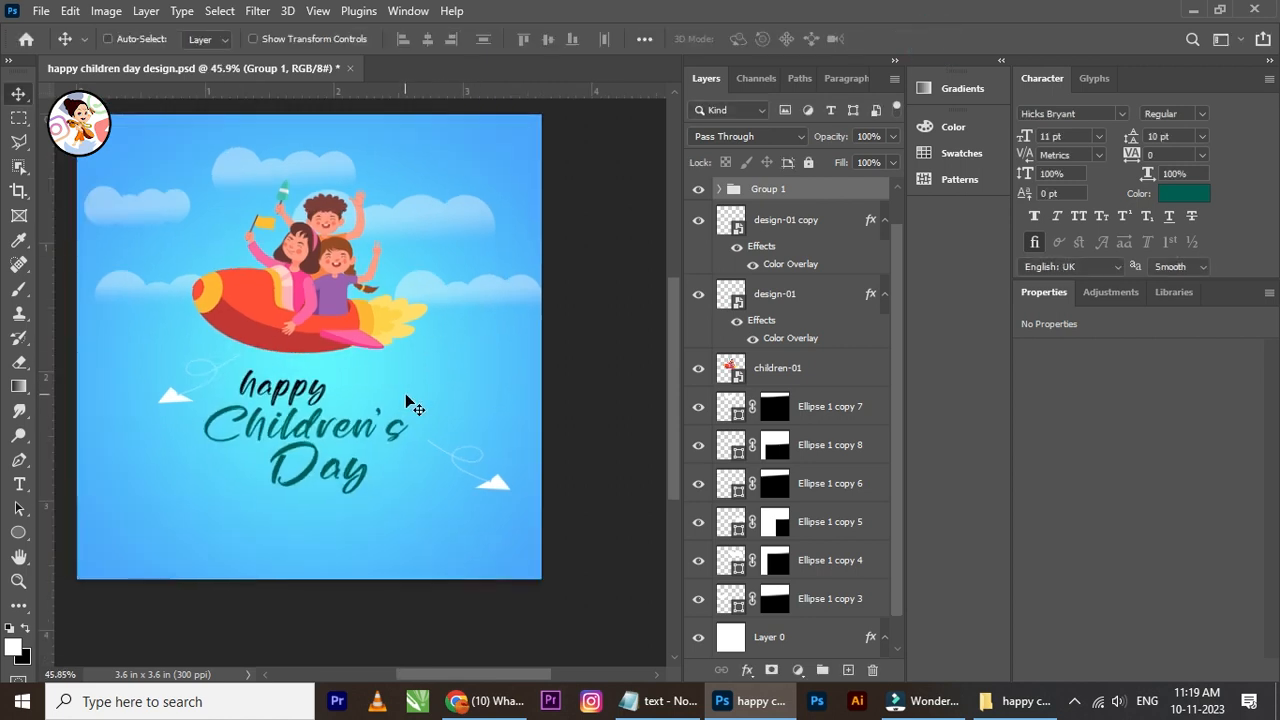
Step: Add the text line "You never become old, if you carry your childhood with you." below the greeting in Futura Bk BT
drag(420, 437, 426, 424)
drag(330, 437, 443, 461)
scroll(356, 551, up, 2)
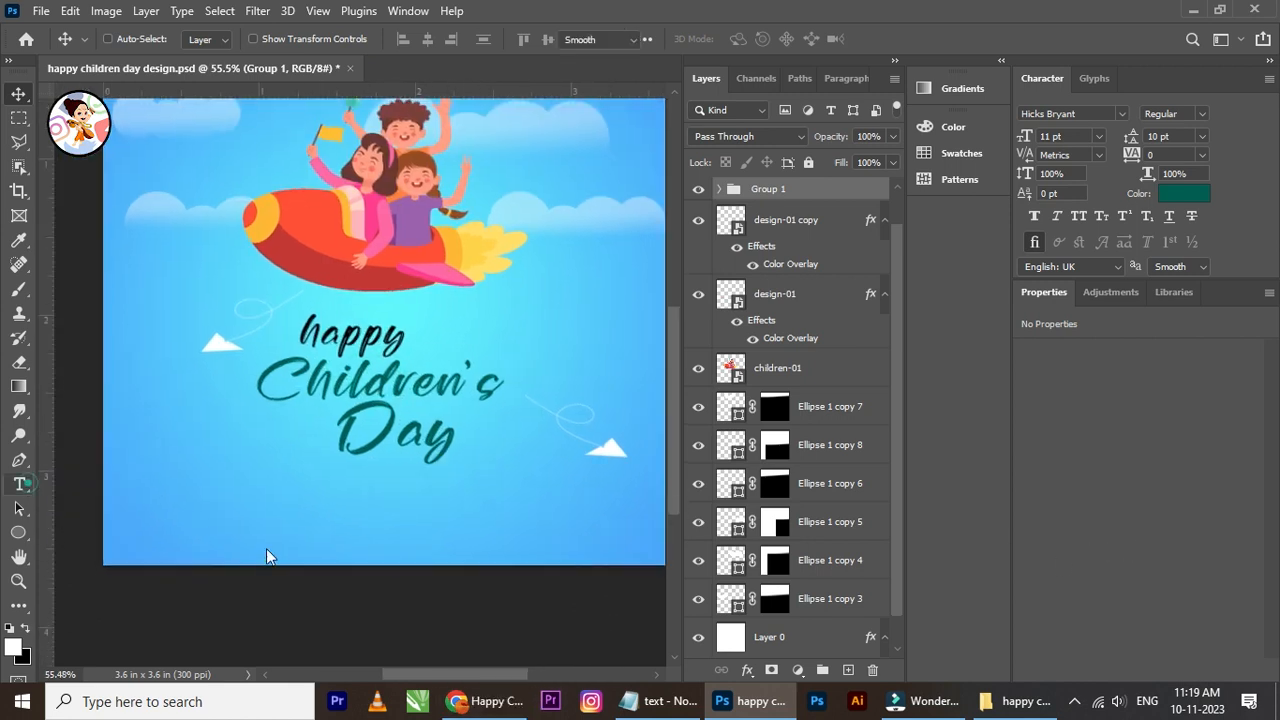
key(t)
click(351, 514)
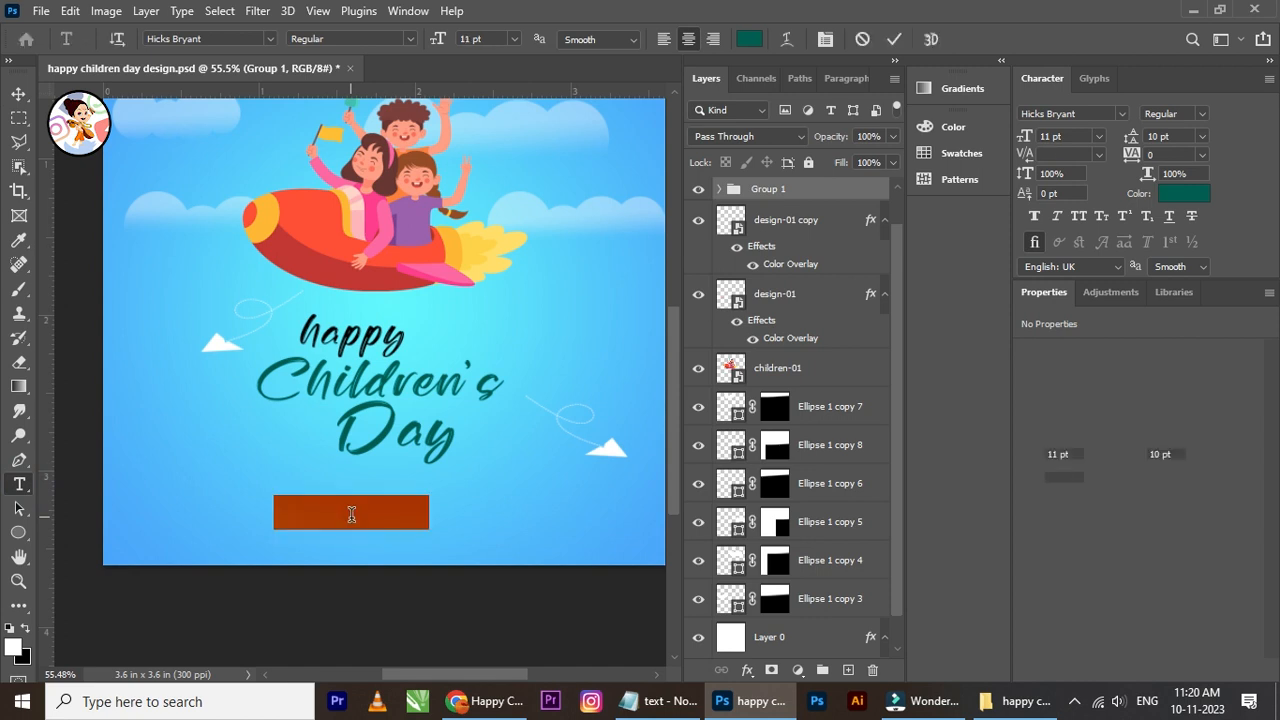
click(1120, 114)
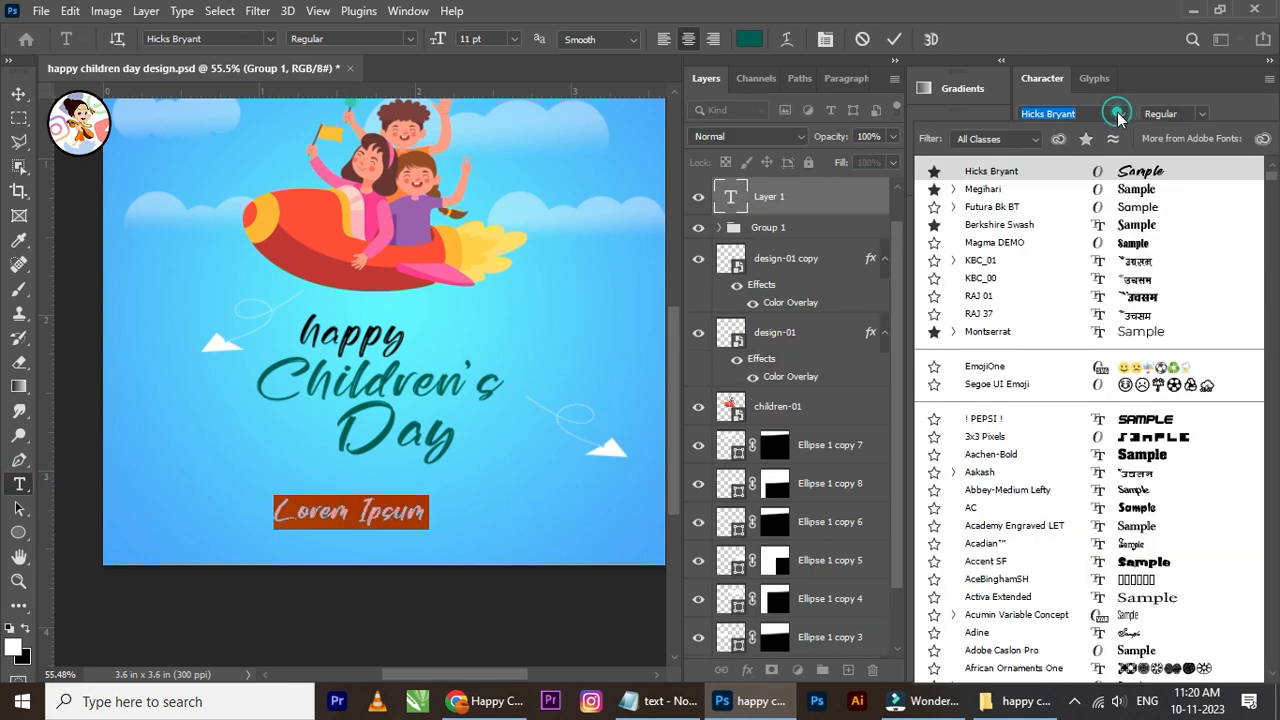
click(1136, 207)
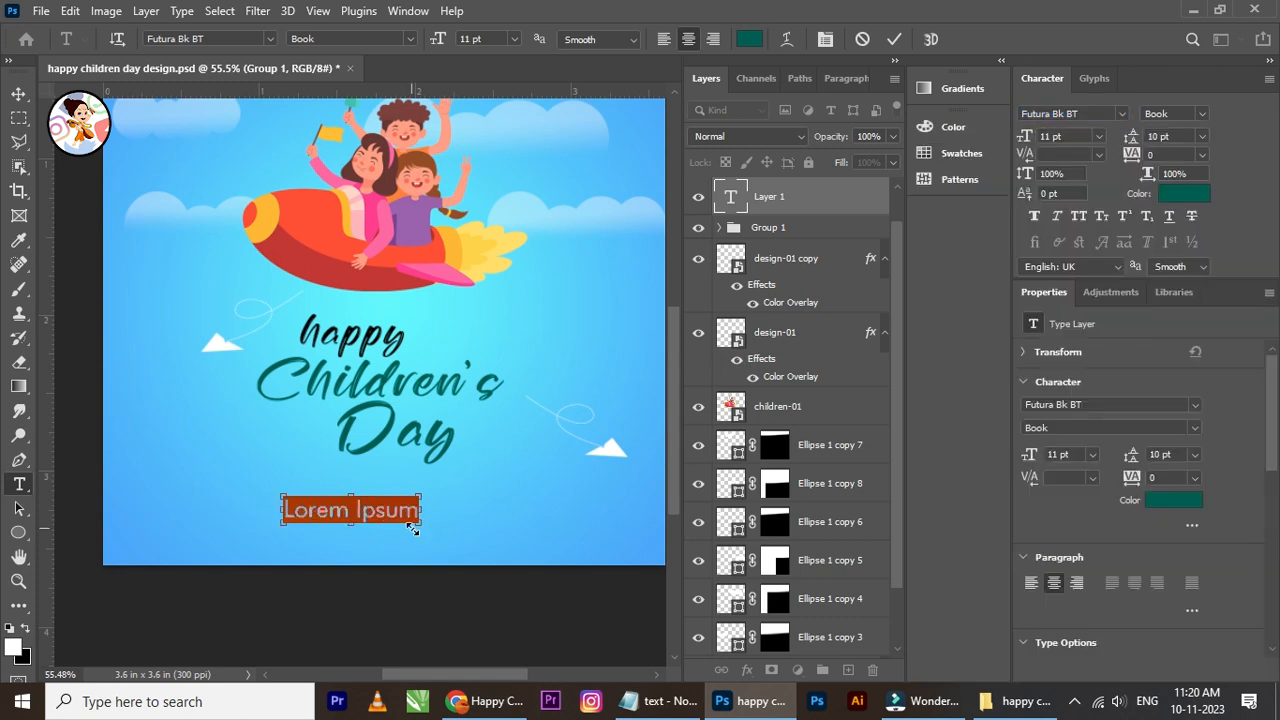
text(ever become old, if you carry your childhood with you.)
click(19, 93)
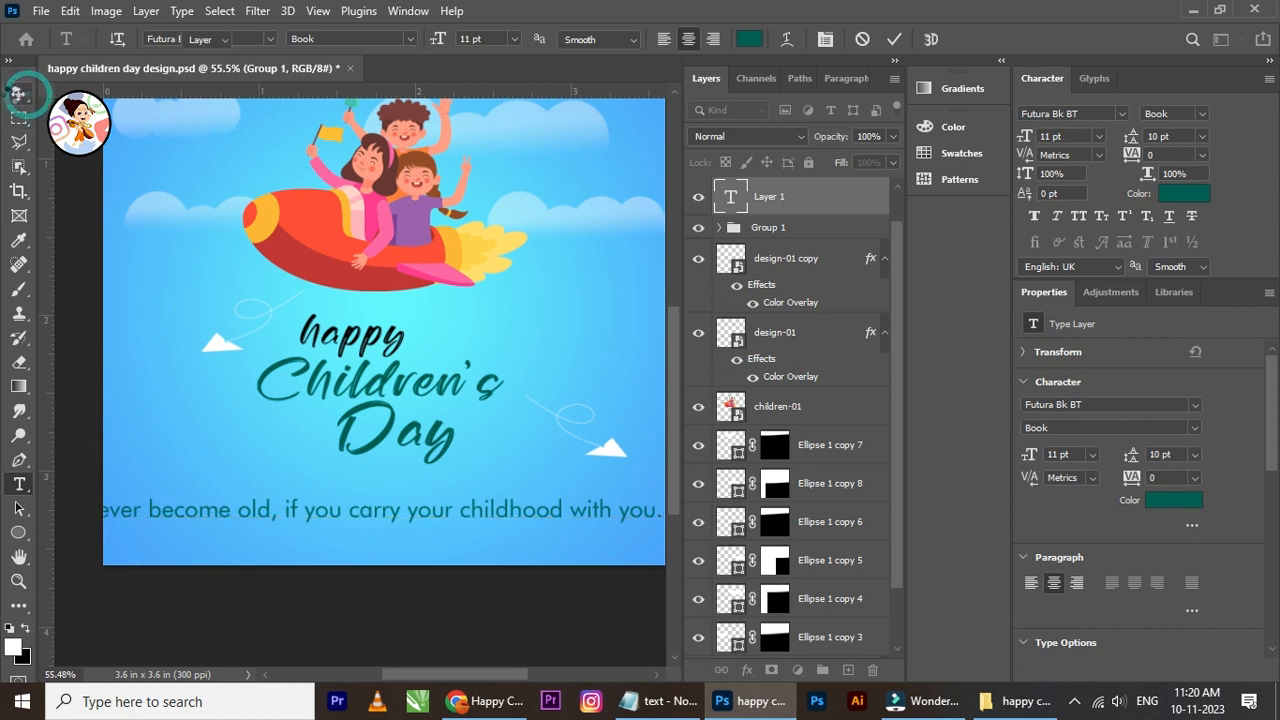
Step: Reduce the quote's font size to 6 pt and adjust it to 6.5 pt
click(1098, 137)
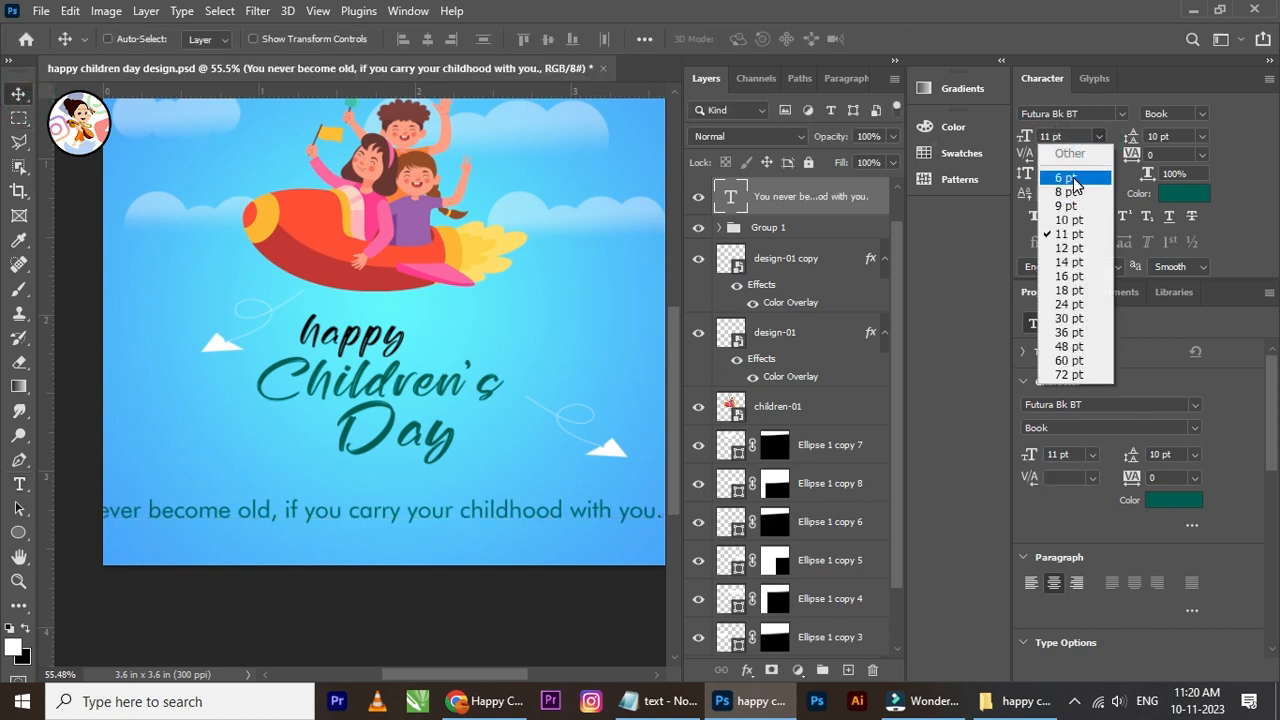
click(1072, 174)
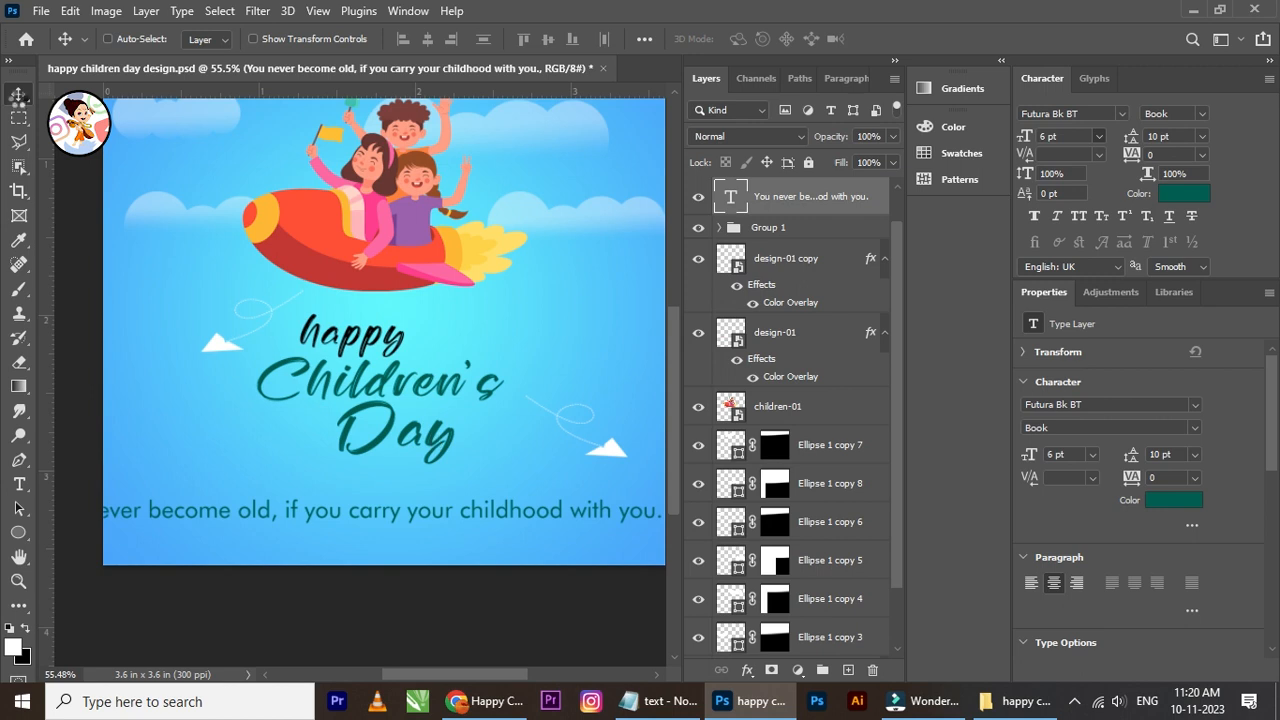
scroll(441, 529, up, 1)
drag(478, 491, 487, 491)
click(1067, 138)
text(6.5)
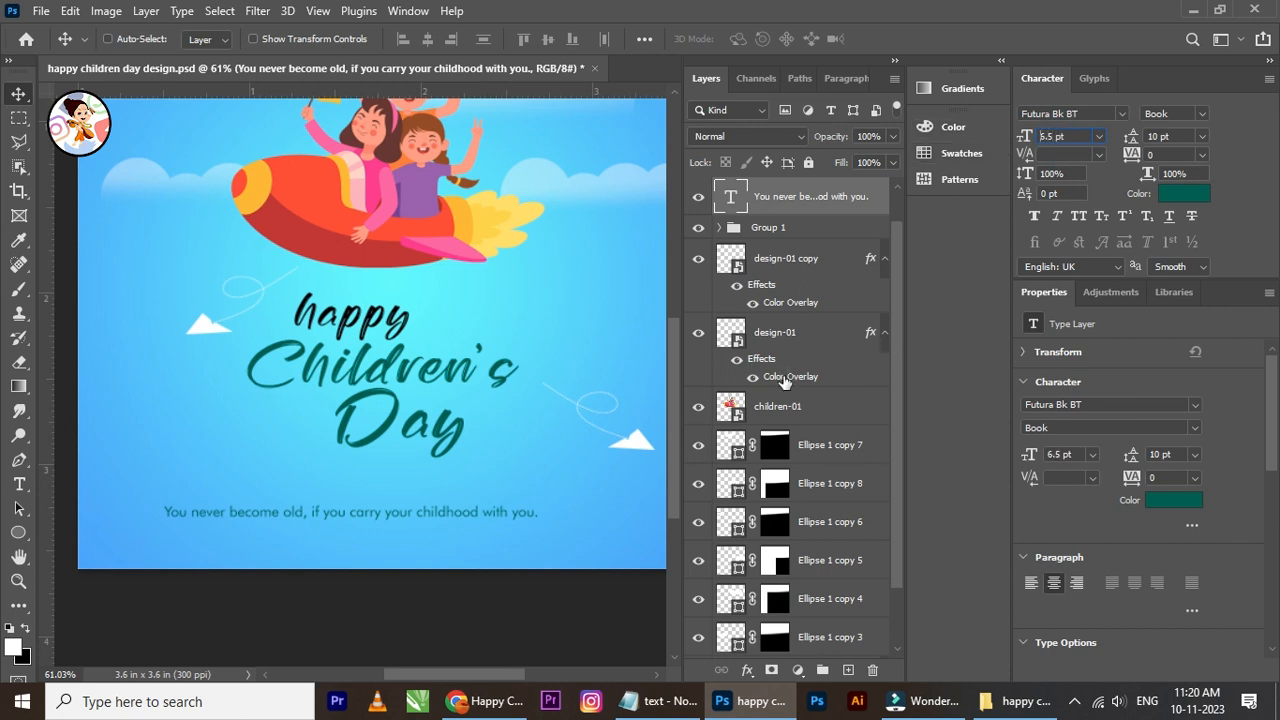
Step: Change the quote's text colour to black (000000)
click(1168, 200)
drag(906, 427, 1027, 568)
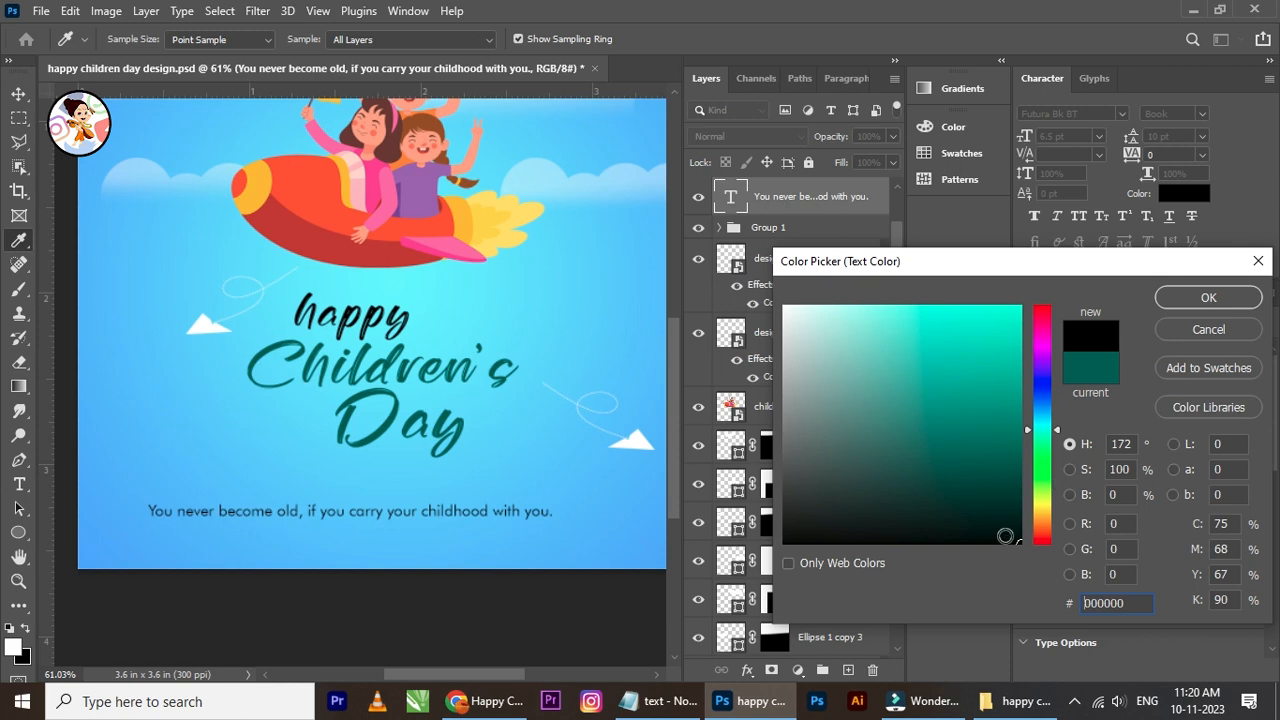
click(1208, 297)
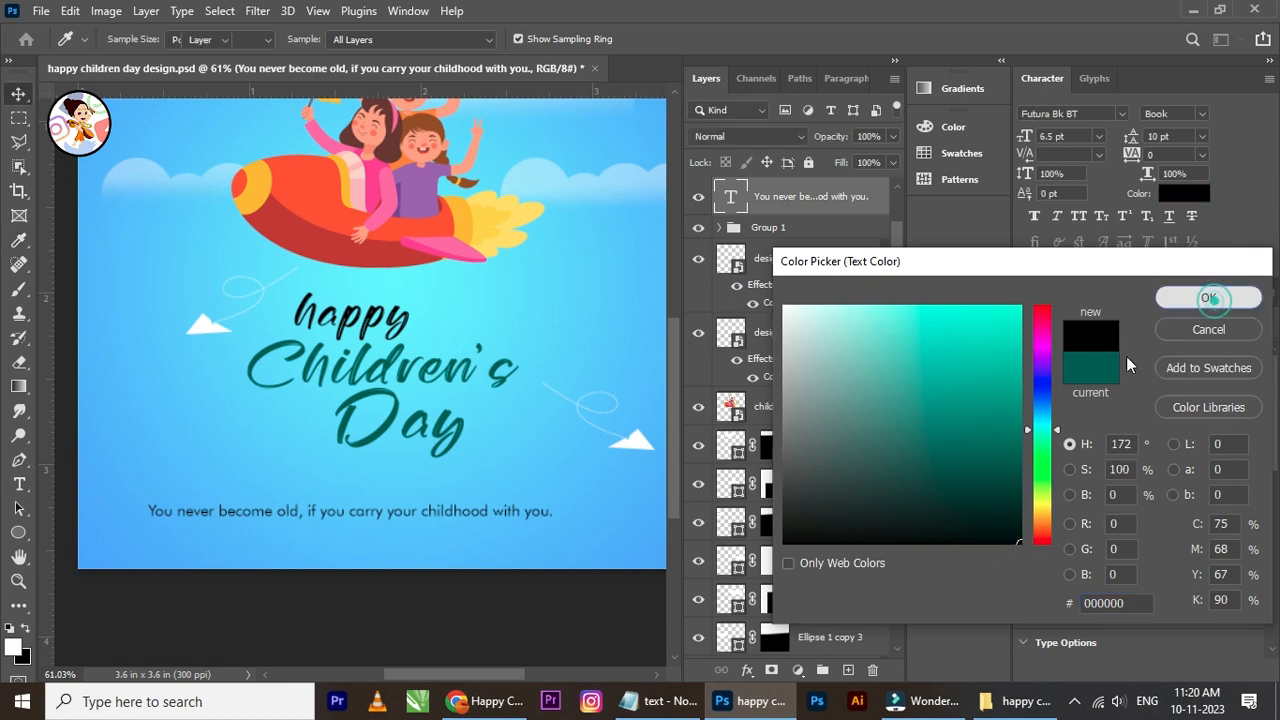
Step: Move the quote text layer above the hidden Color Fill 1 layer and inspect the lettering up close
scroll(783, 240, up, 1)
drag(793, 237, 798, 188)
scroll(414, 534, up, 5)
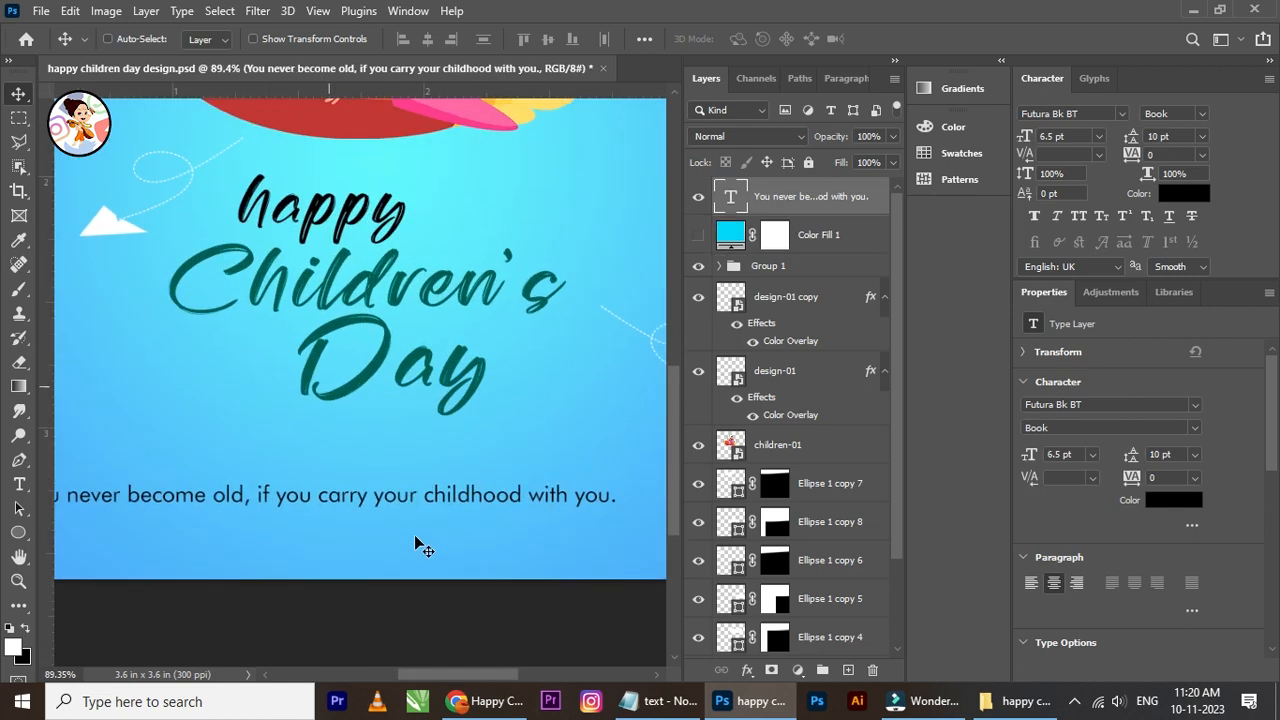
scroll(402, 497, down, 5)
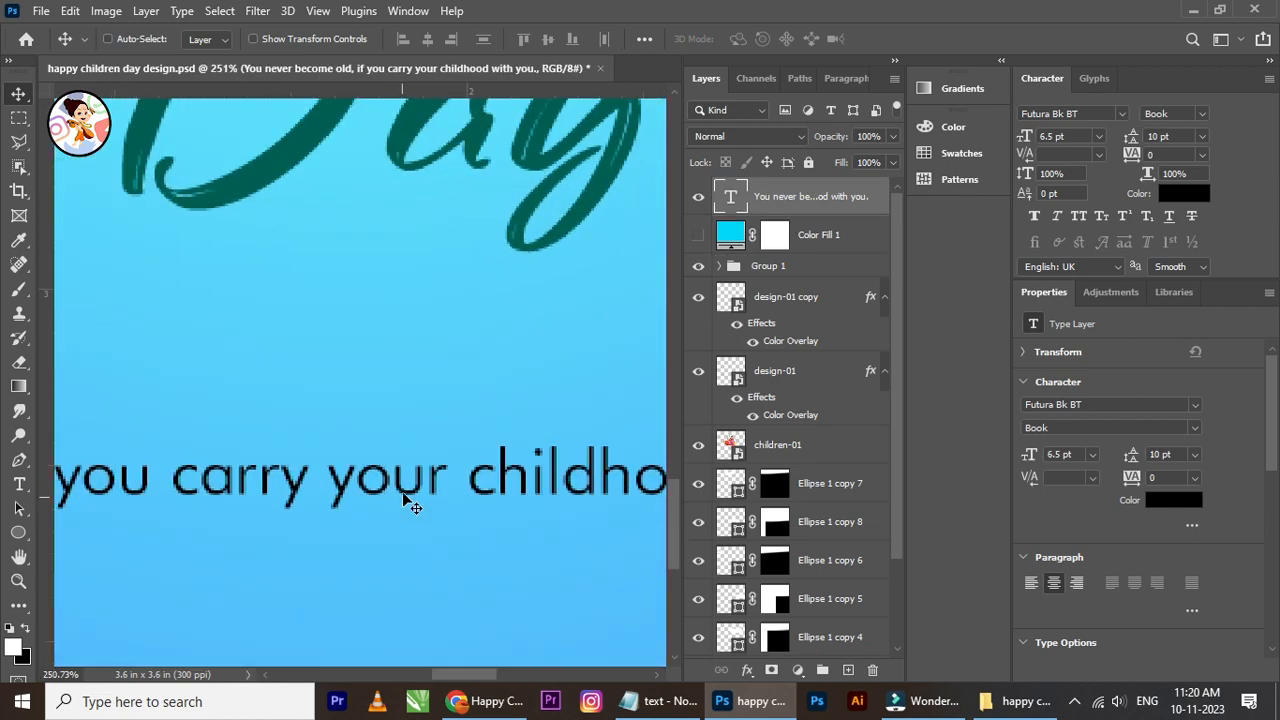
scroll(446, 425, up, 2)
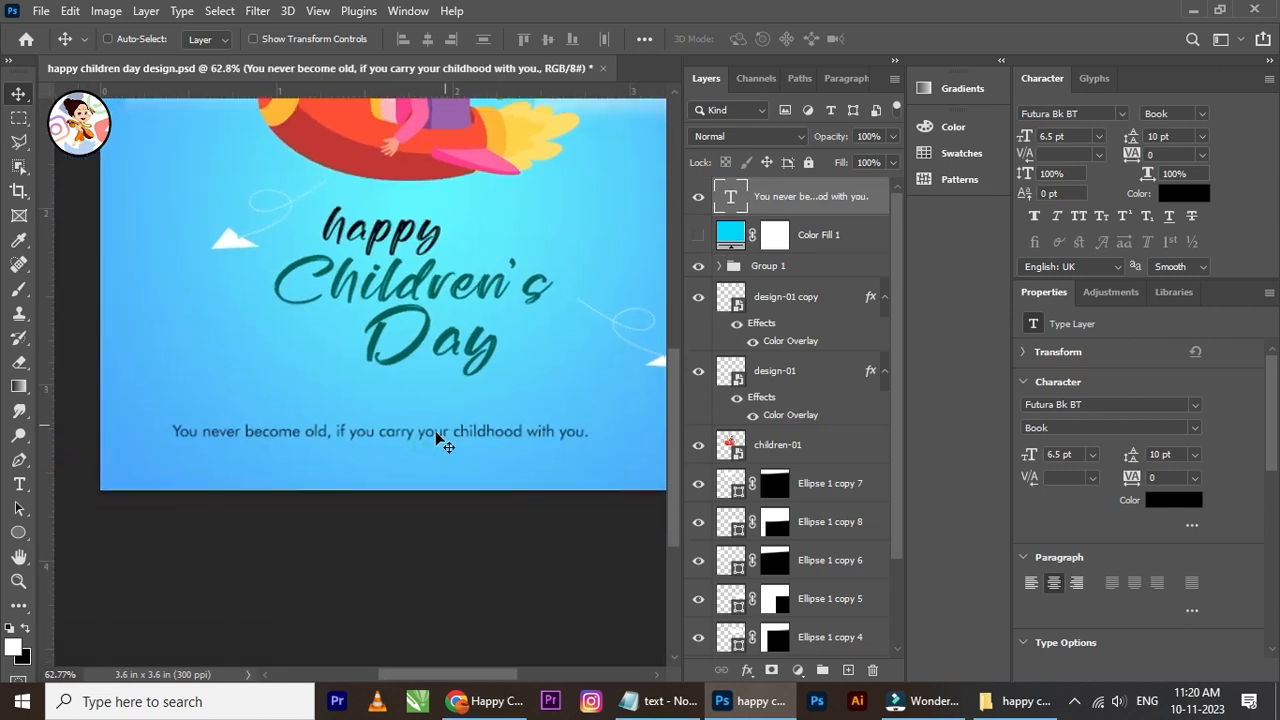
Step: Set the quote's font size to 7 pt
drag(1064, 135, 1020, 139)
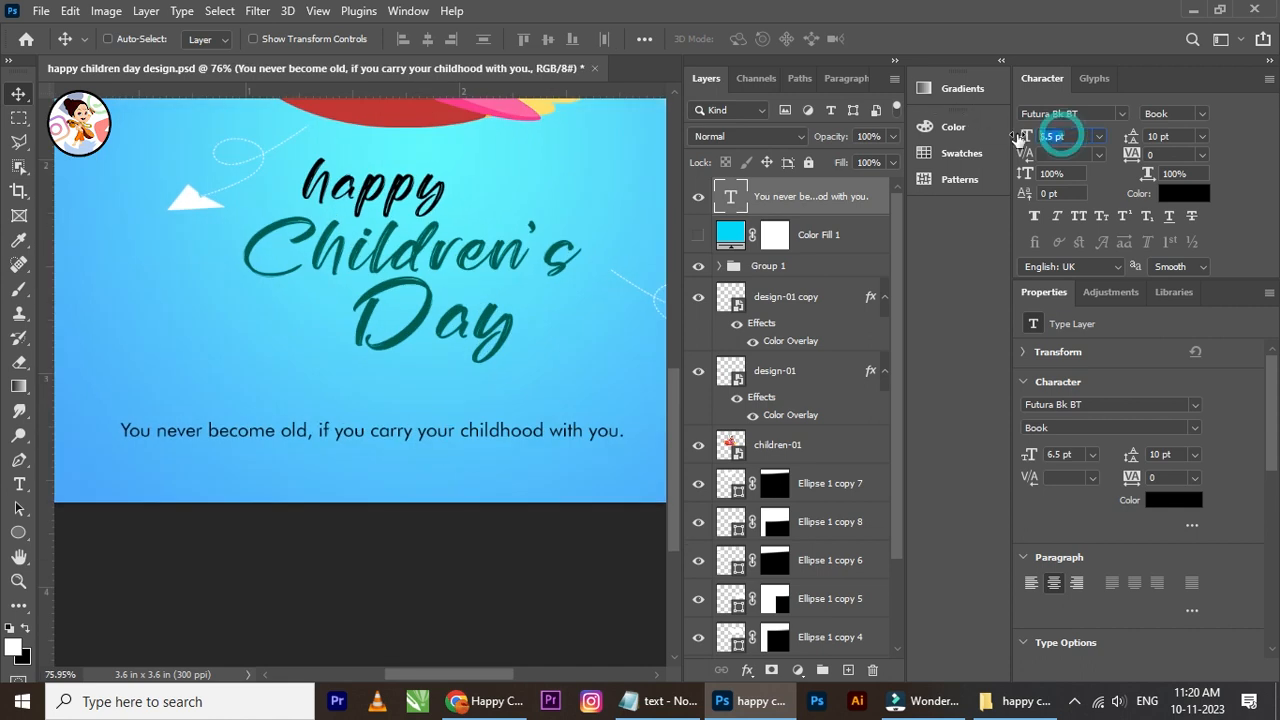
text(5)
key(Return)
click(635, 285)
click(1073, 135)
click(26, 96)
click(1073, 147)
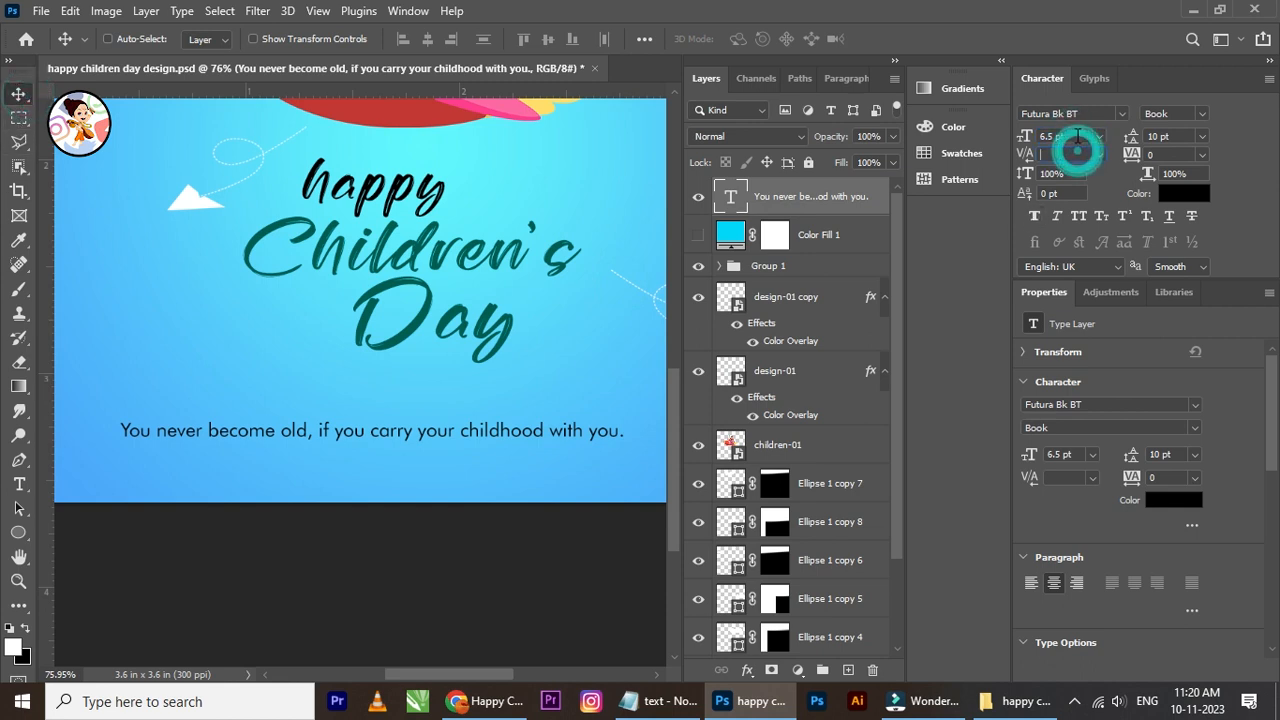
text(7)
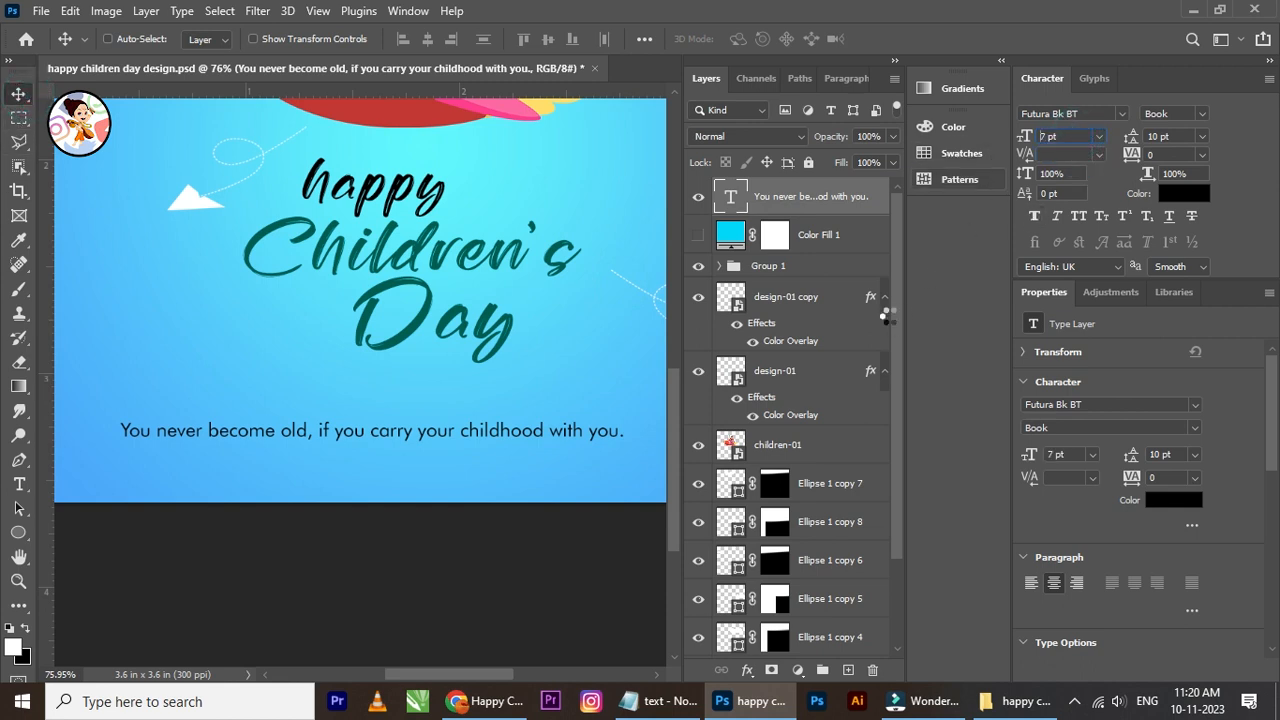
Step: Nudge the quote up slightly, closer to the greeting
scroll(480, 428, down, 3)
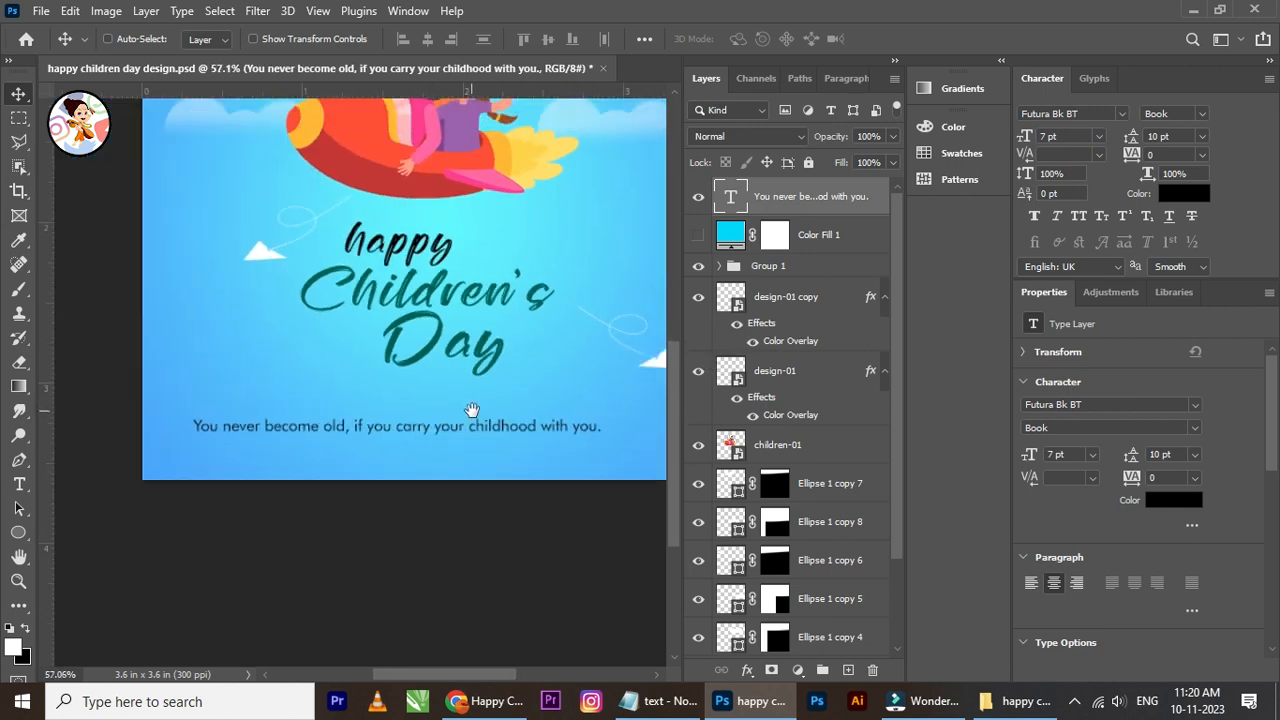
scroll(440, 440, up, 1)
key(Up)
key(Up)
key(Up)
key(Up)
key(Up)
key(Up)
key(Up)
key(Up)
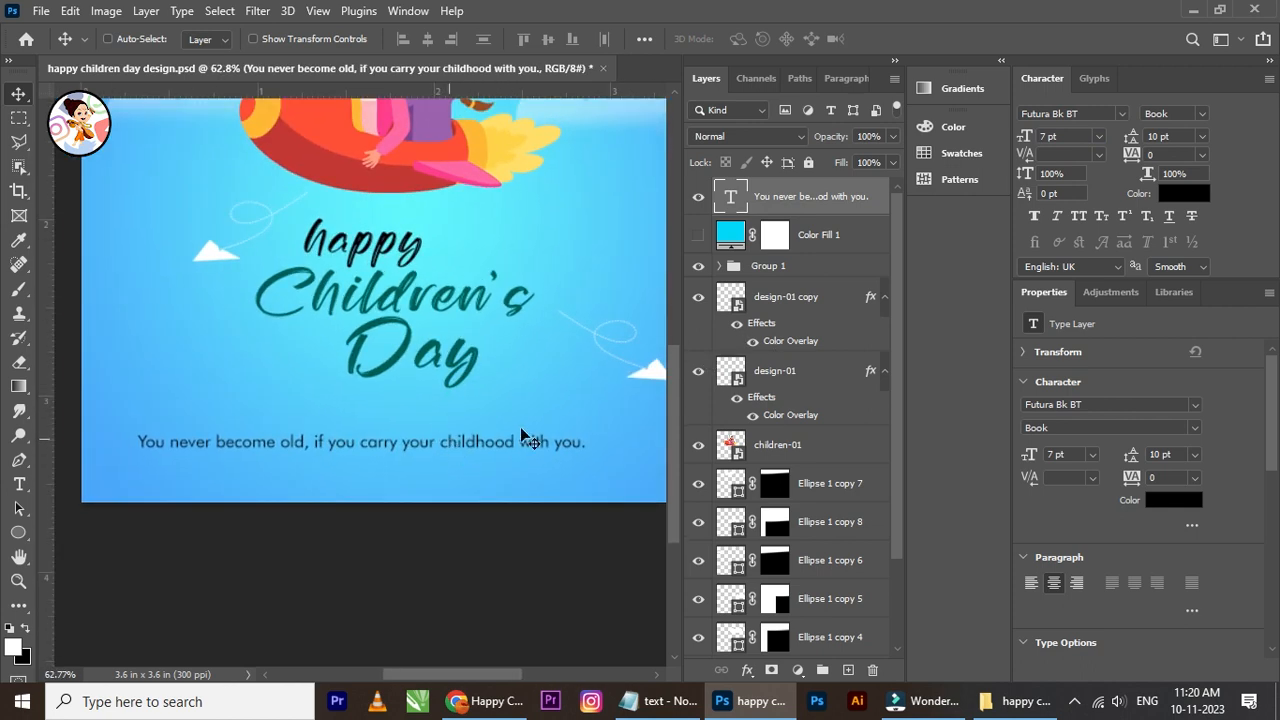
Step: Align the quote to the horizontal centre of the background Layer 0 and reselect the quote layer alone
scroll(825, 566, down, 2)
scroll(825, 566, down, 1)
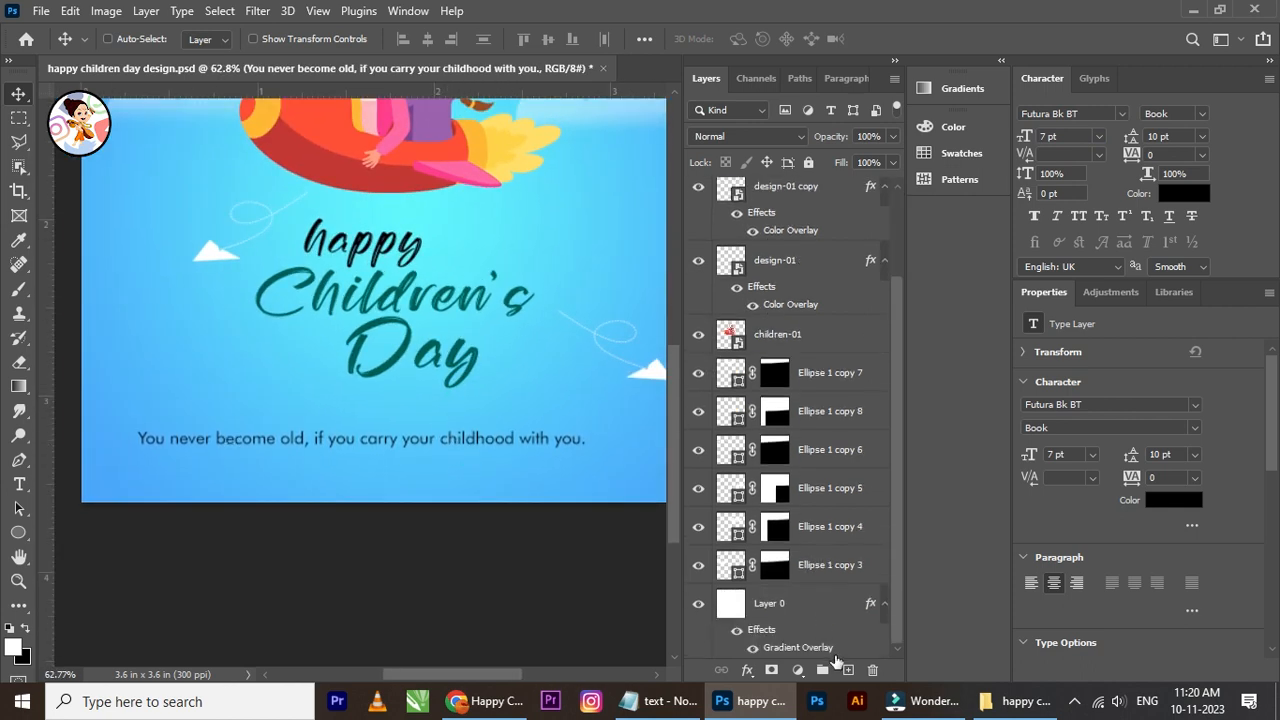
click(810, 611)
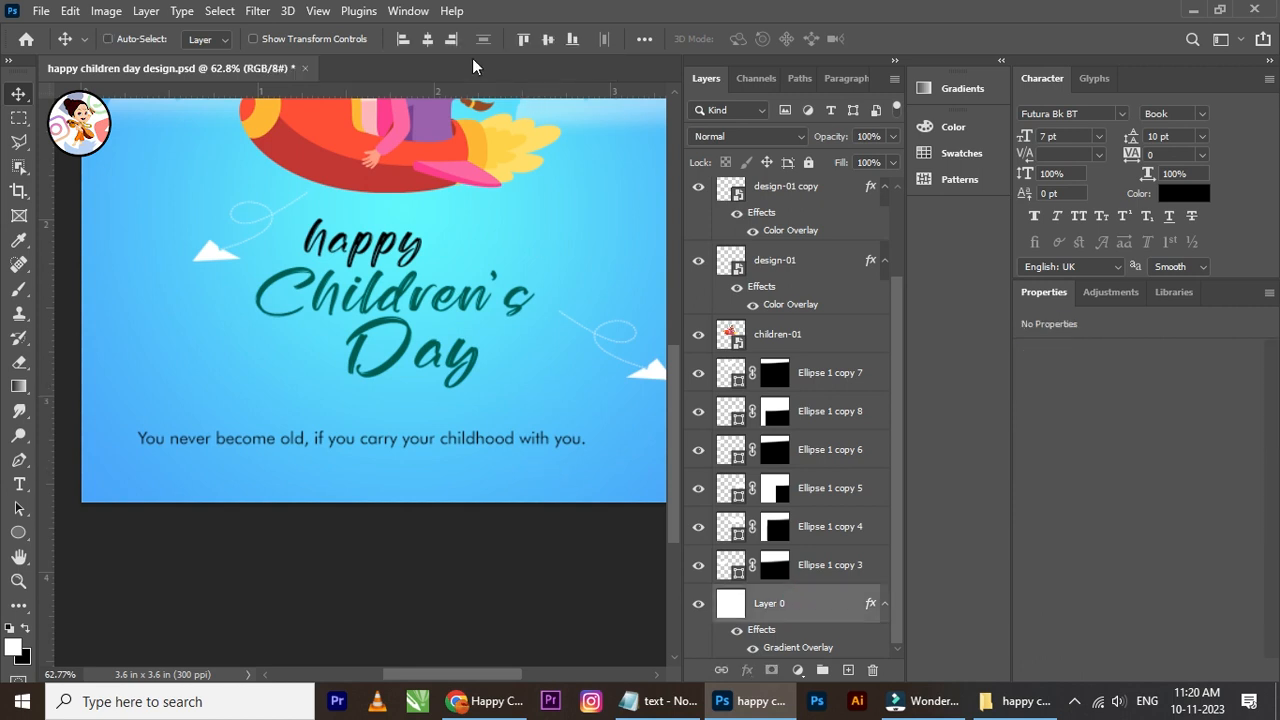
click(436, 40)
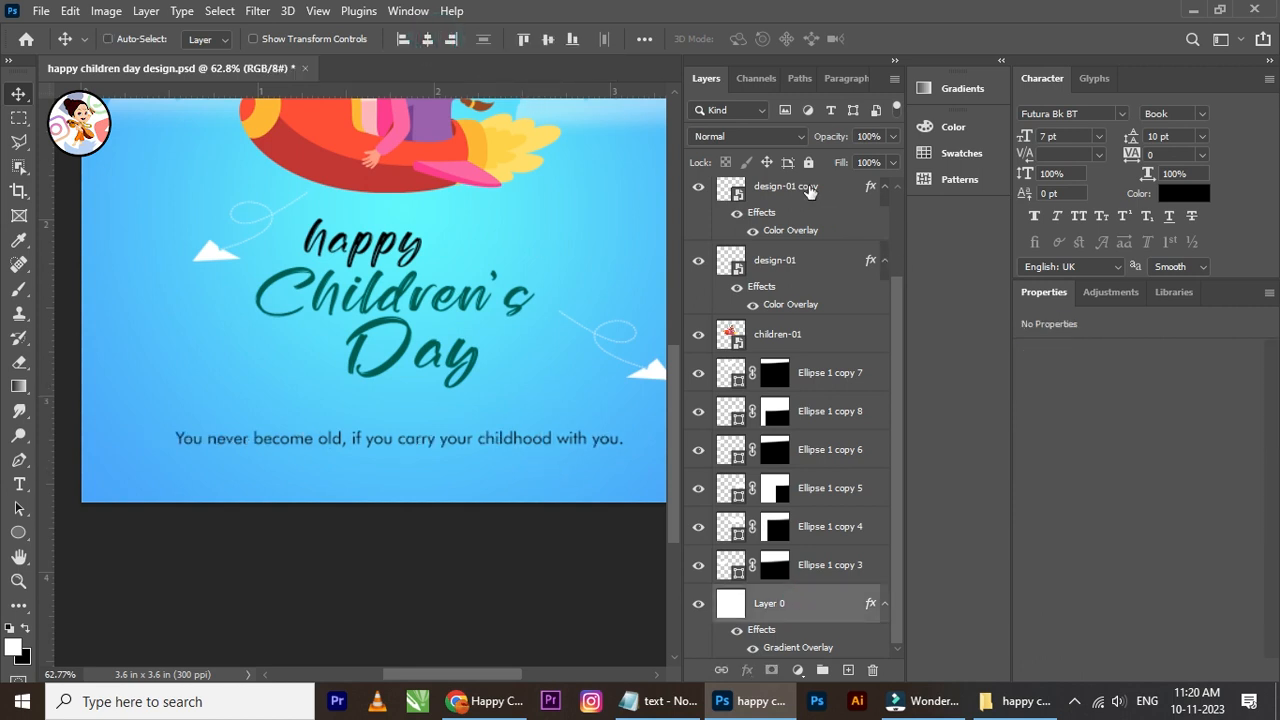
scroll(806, 250, up, 2)
scroll(803, 310, up, 1)
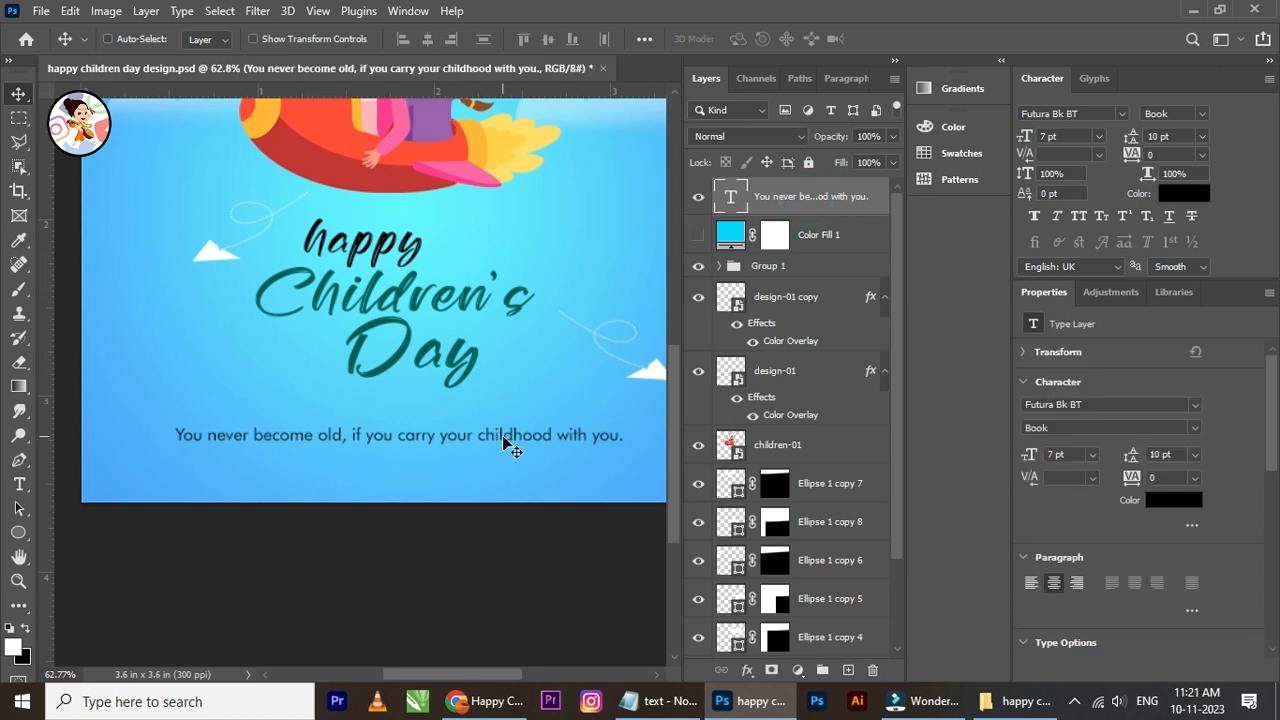
Step: Try a red sampled from the illustration as the quote's text colour and return the colour to black
scroll(505, 443, down, 1)
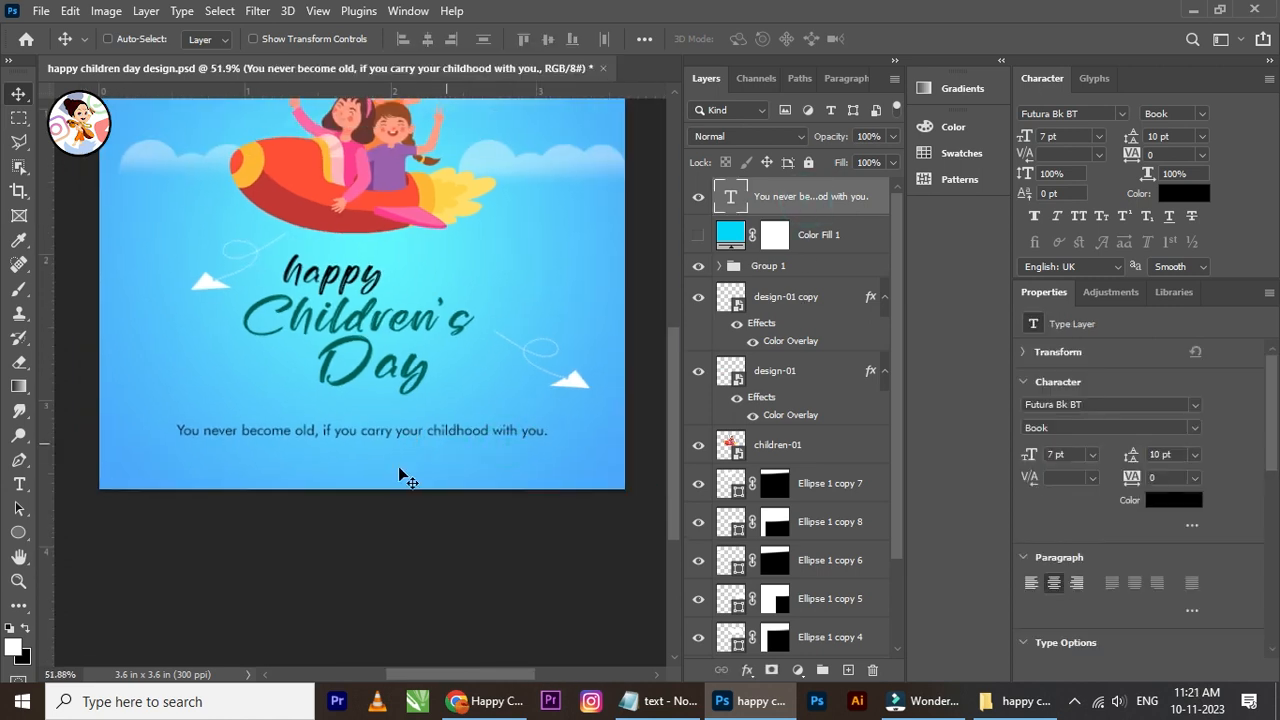
scroll(391, 476, up, 1)
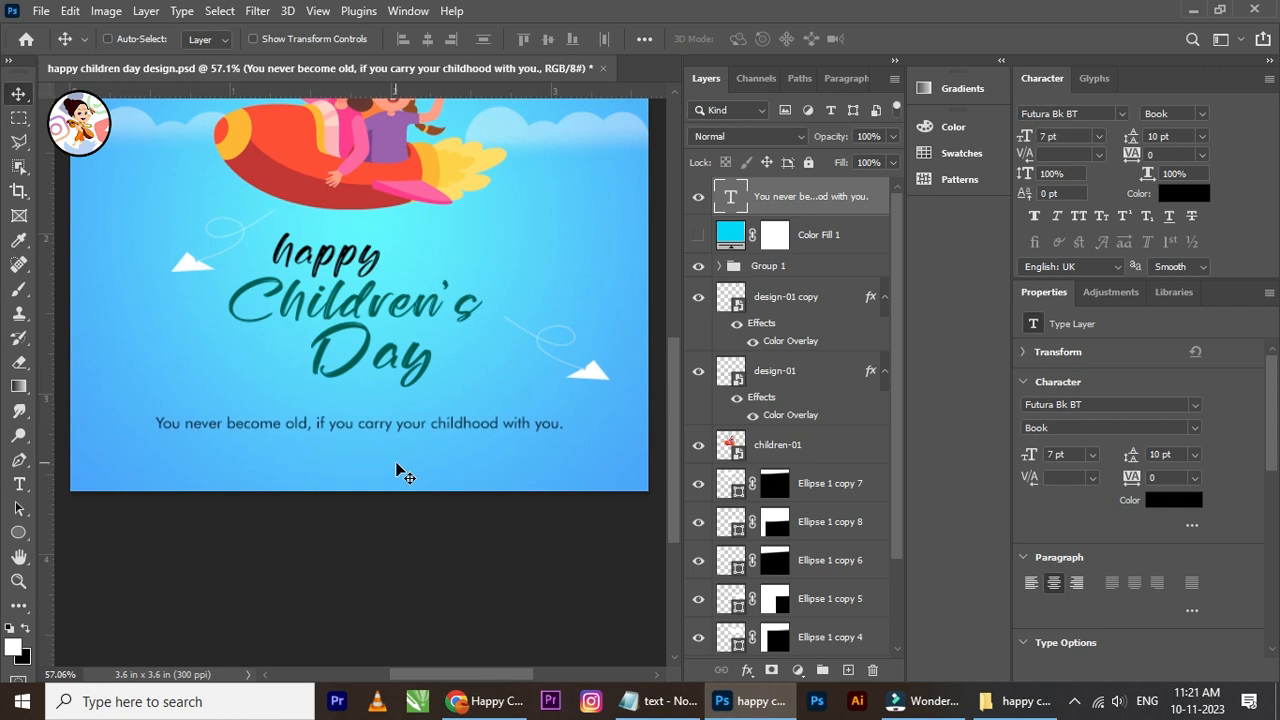
scroll(429, 397, down, 2)
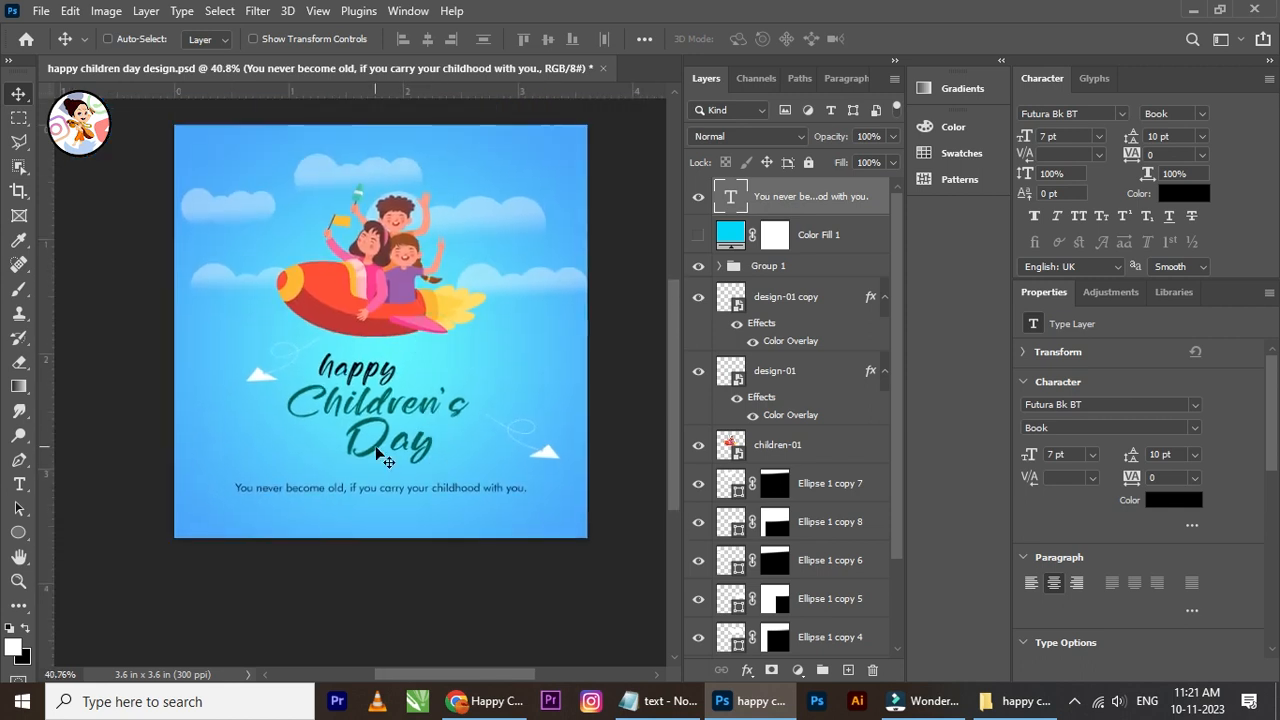
scroll(385, 445, up, 2)
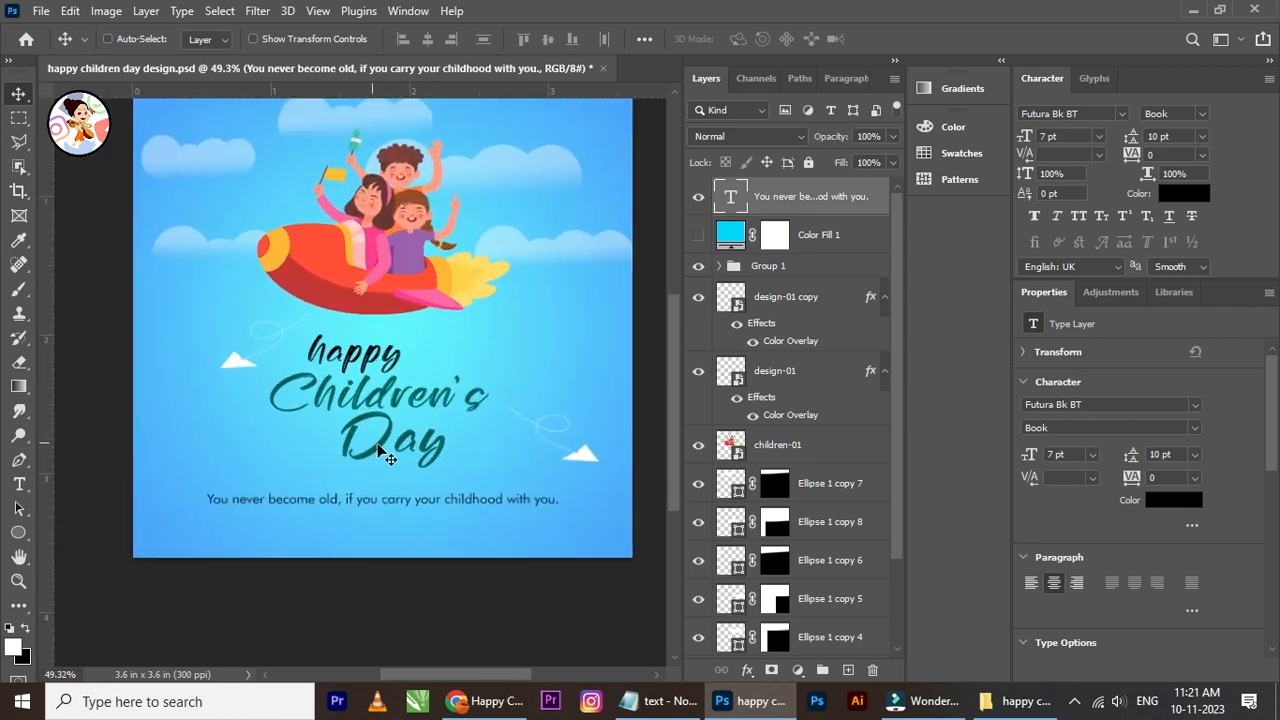
scroll(429, 486, up, 2)
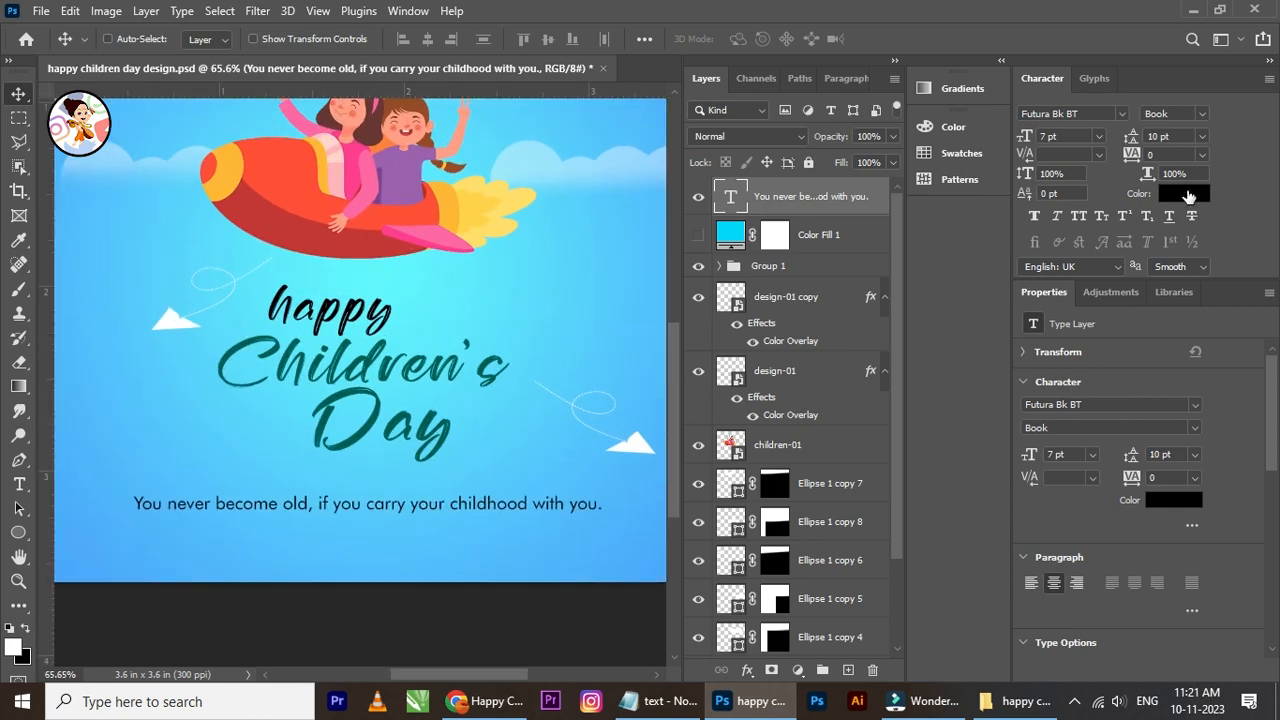
click(1186, 194)
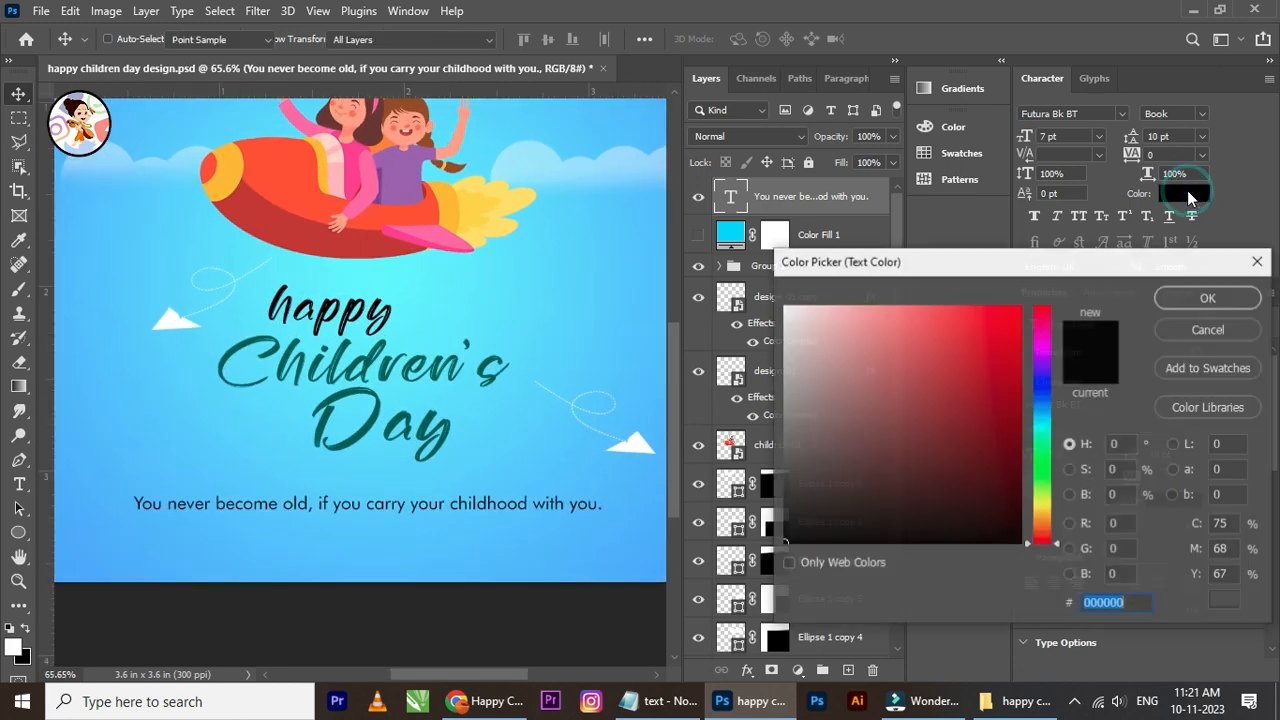
click(368, 238)
text(000000)
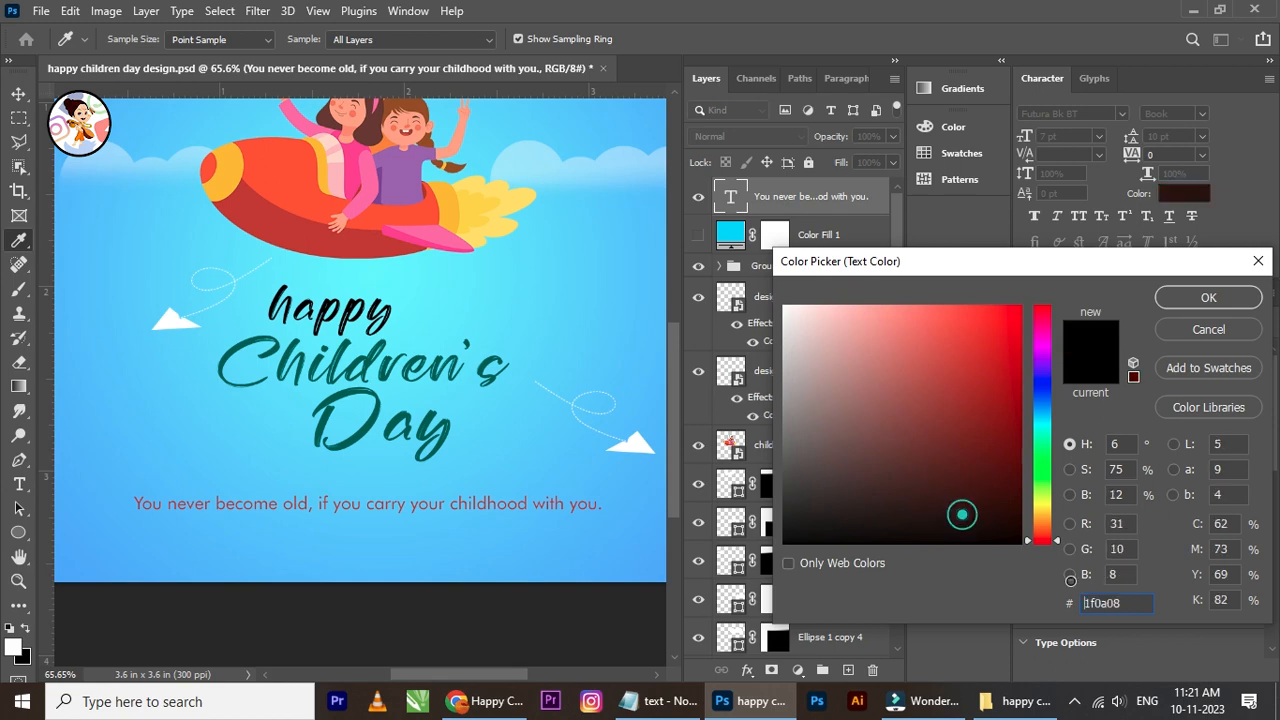
click(1209, 298)
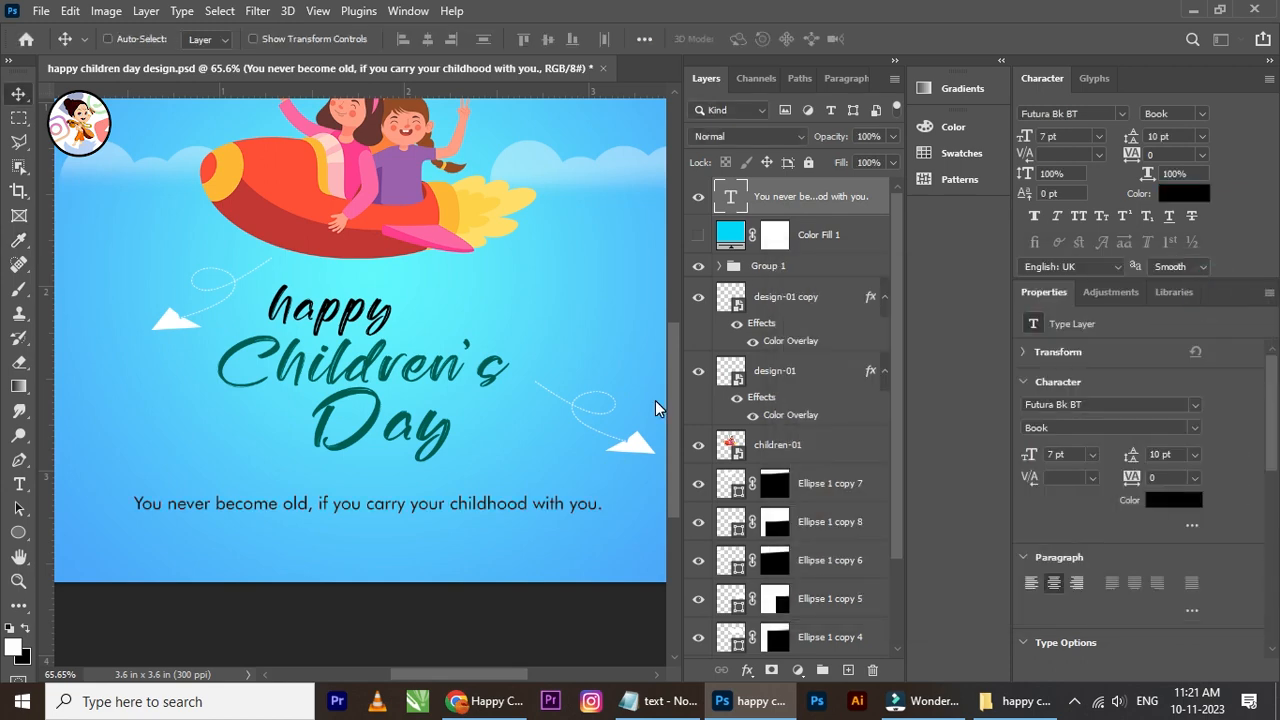
Step: Change the quote's font to Megihari Regular
click(1203, 113)
click(1198, 110)
click(1121, 113)
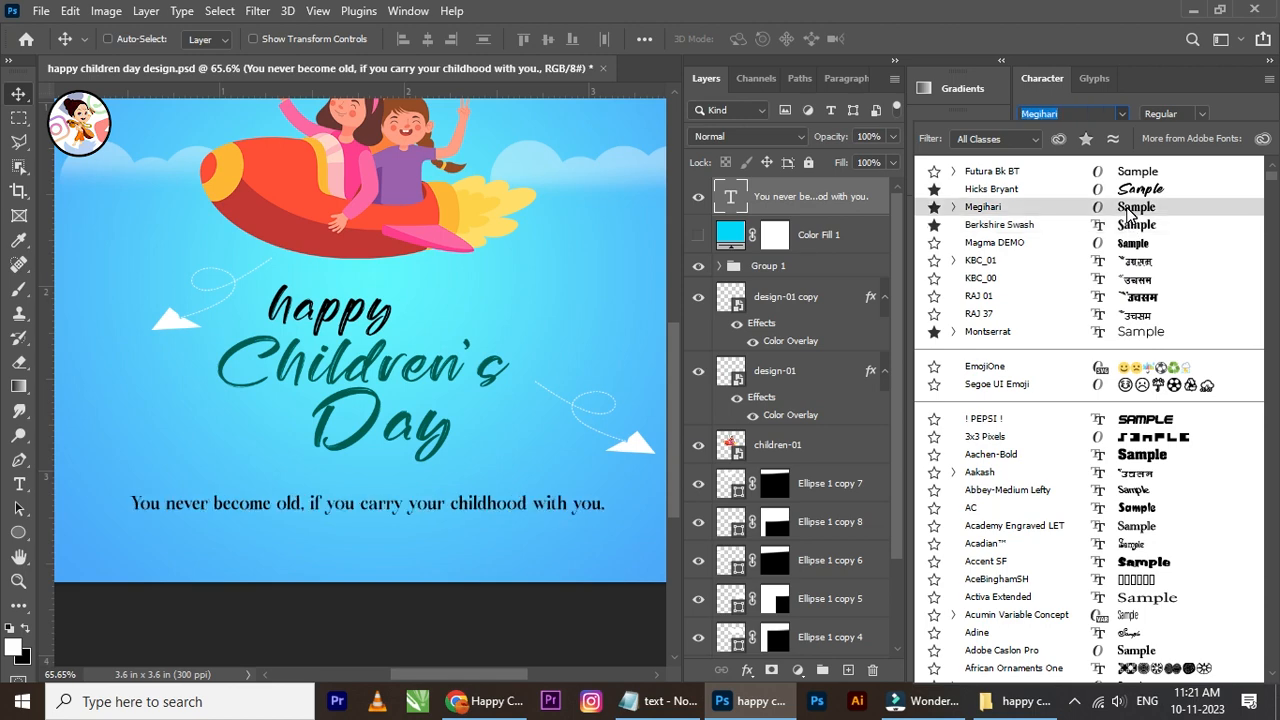
click(1130, 210)
scroll(432, 463, down, 4)
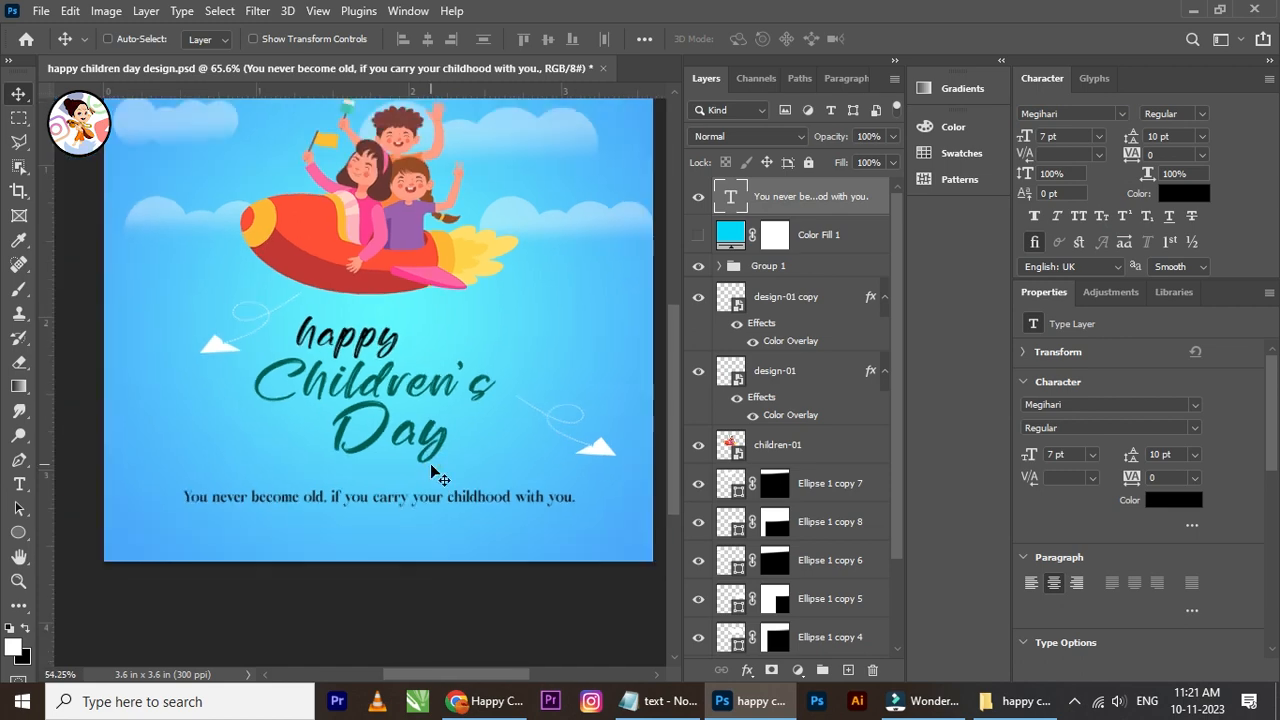
scroll(421, 486, up, 4)
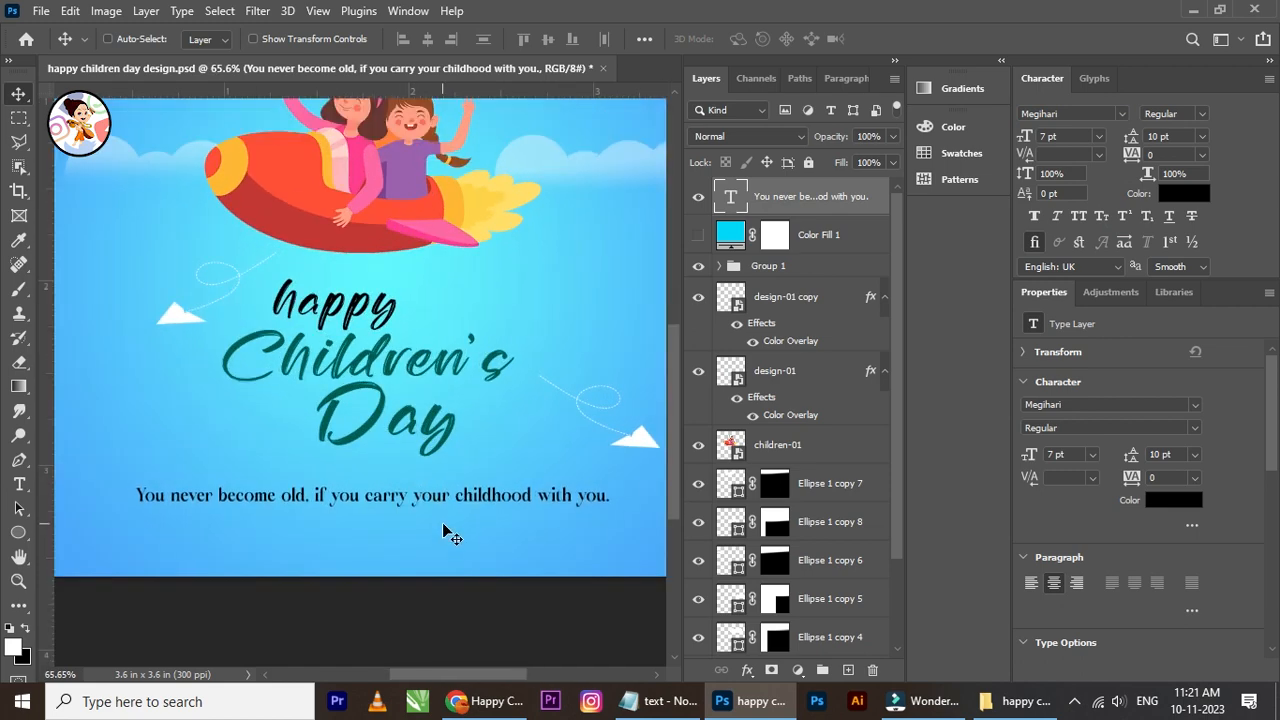
Step: Break the quote into two centred lines, with "your childhood with you." on the second line
scroll(441, 463, down, 1)
scroll(441, 462, up, 1)
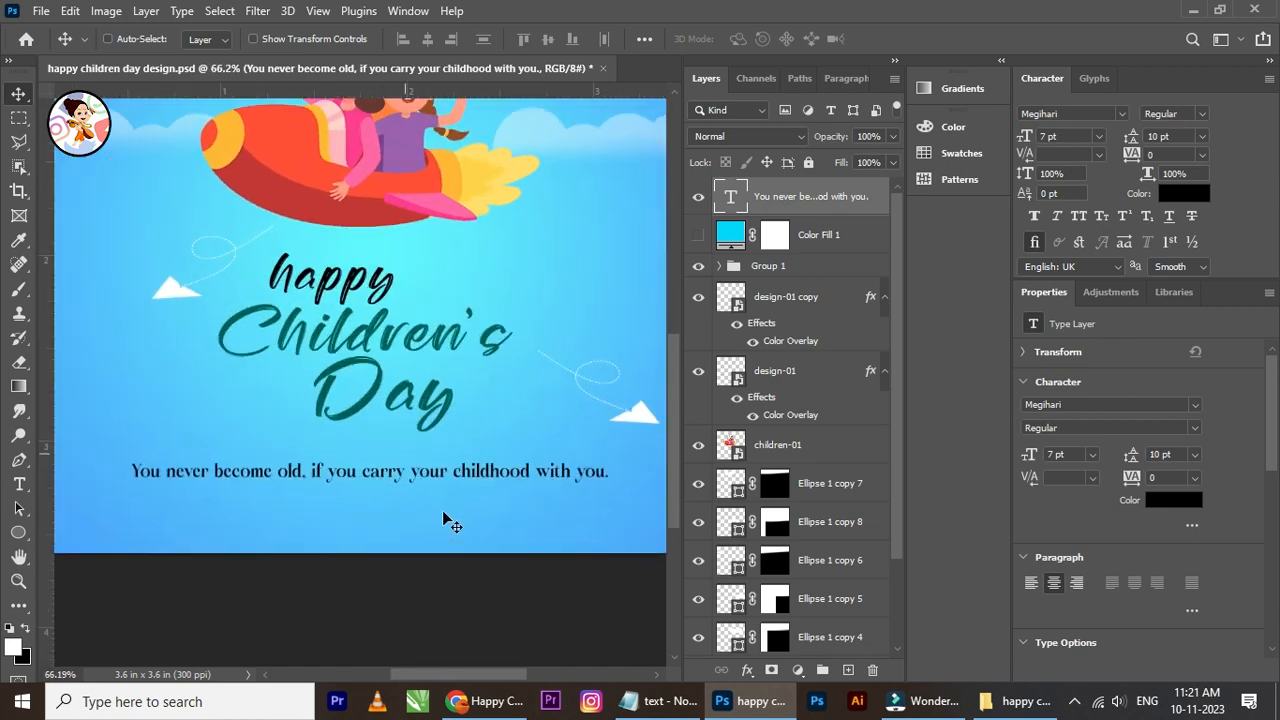
click(19, 484)
scroll(441, 498, up, 1)
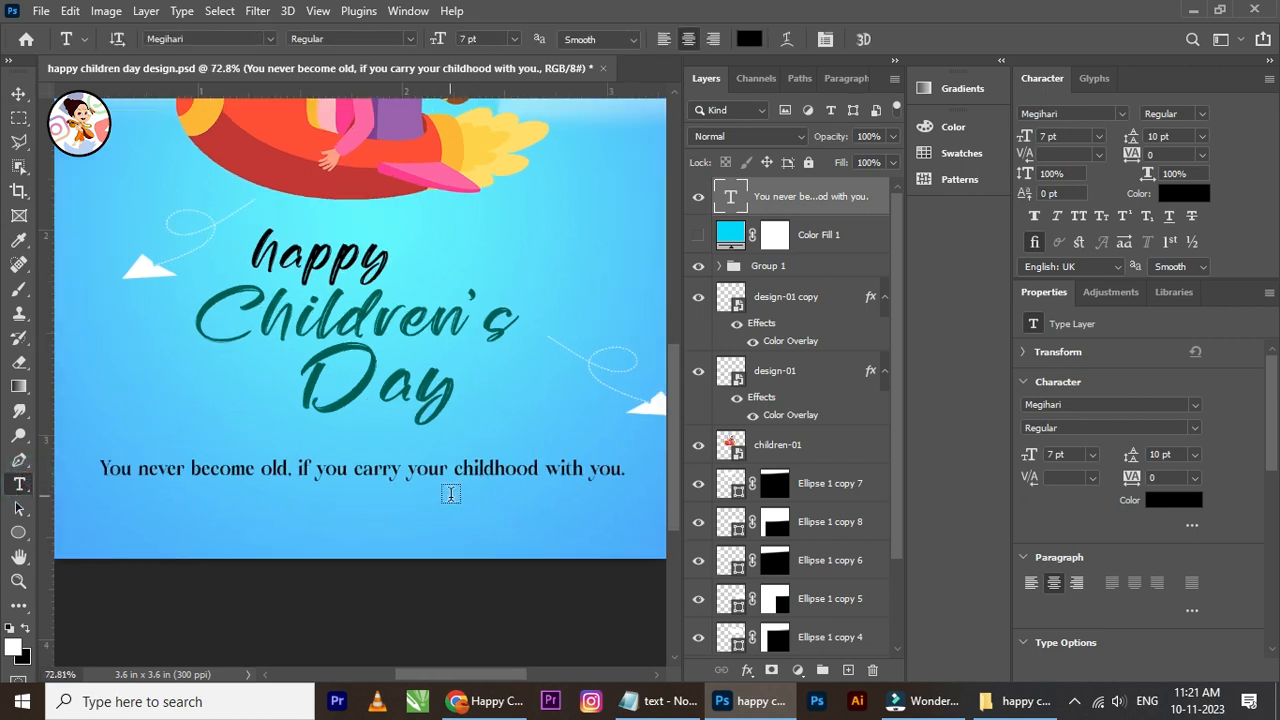
click(409, 472)
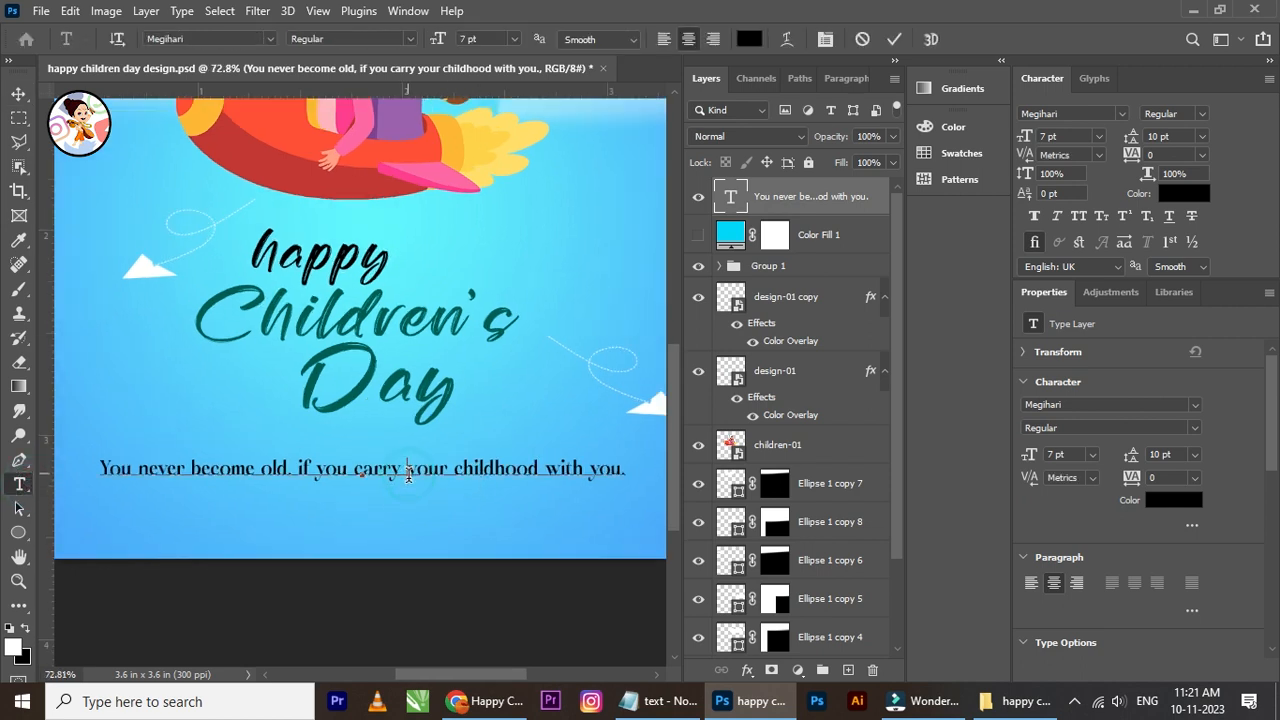
key(Return)
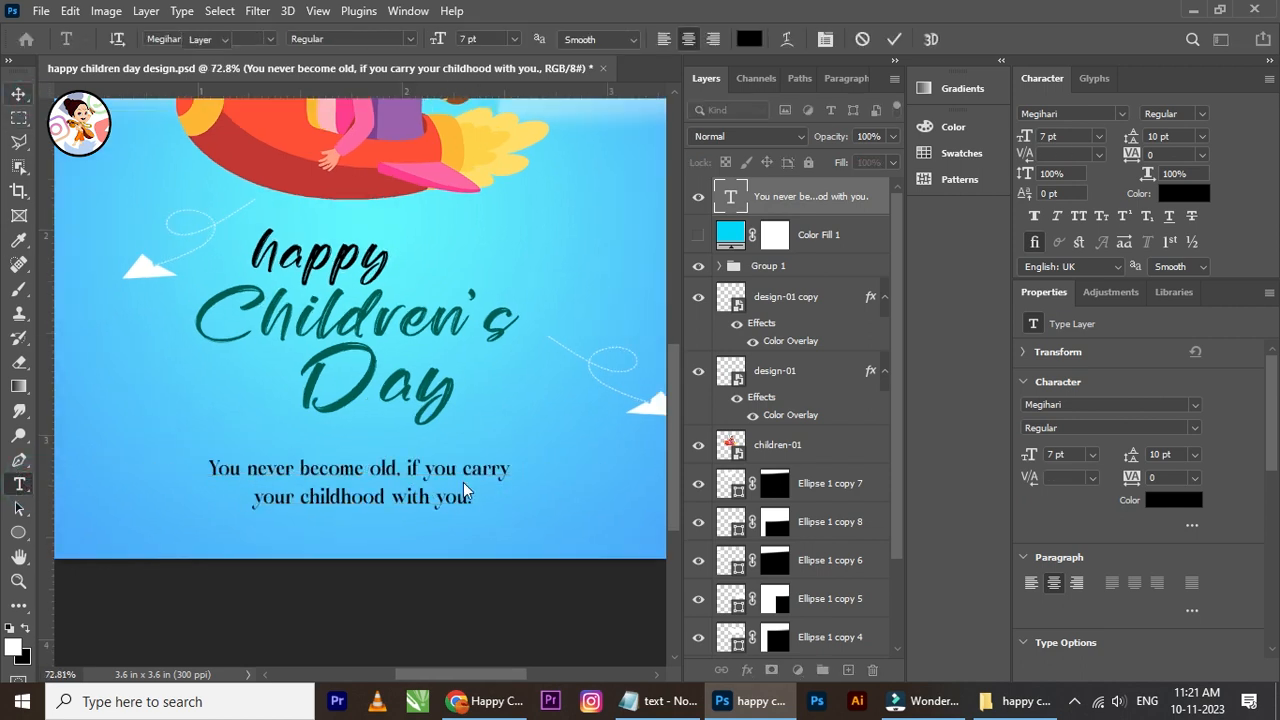
Step: Nudge the two-line quote up slightly, towards the greeting
key(Up)
key(Up)
key(Up)
key(Up)
key(Up)
key(Up)
key(Up)
key(Up)
key(Up)
key(Up)
key(Up)
key(Up)
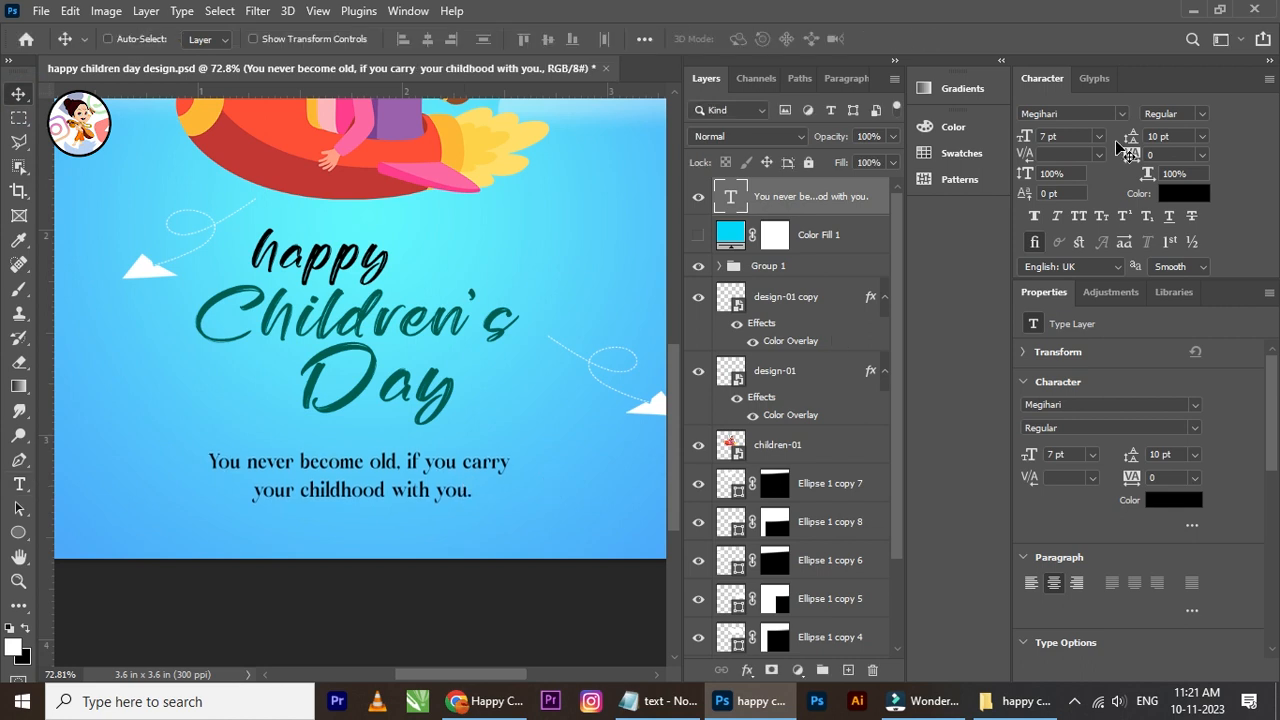
Step: Set the quote's leading to Auto and its font size to 8 pt
click(1203, 136)
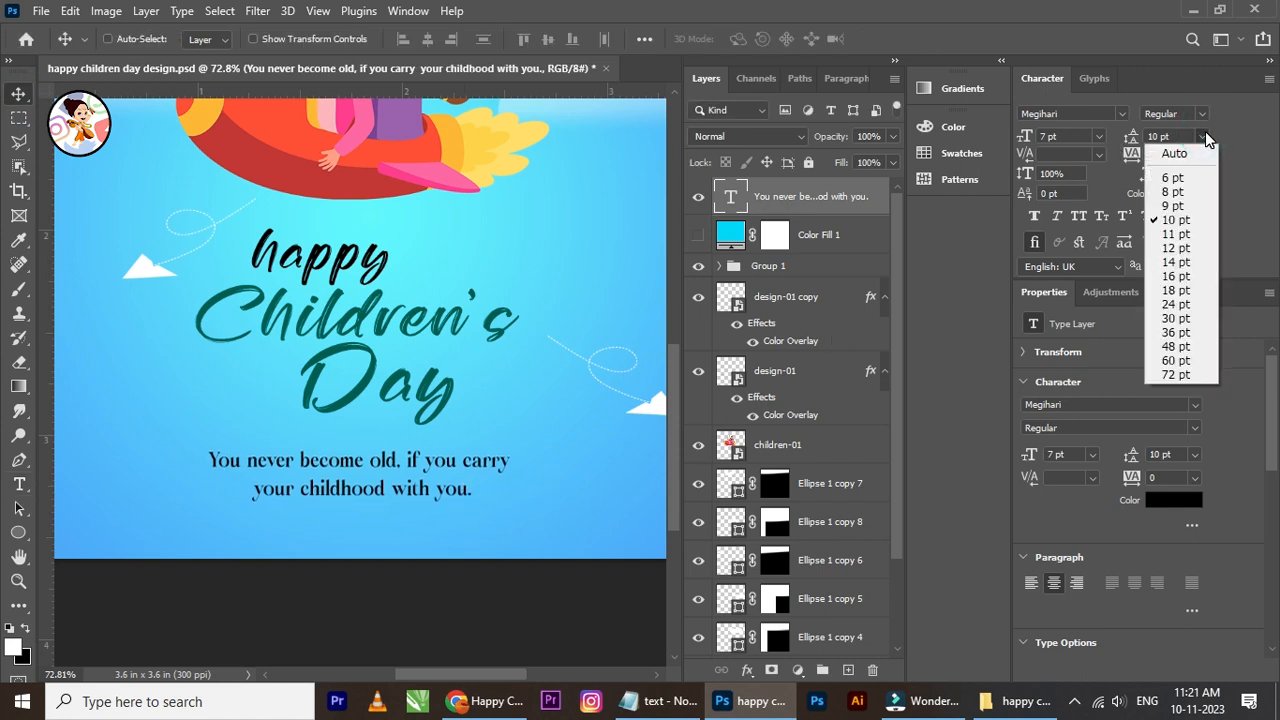
click(1174, 153)
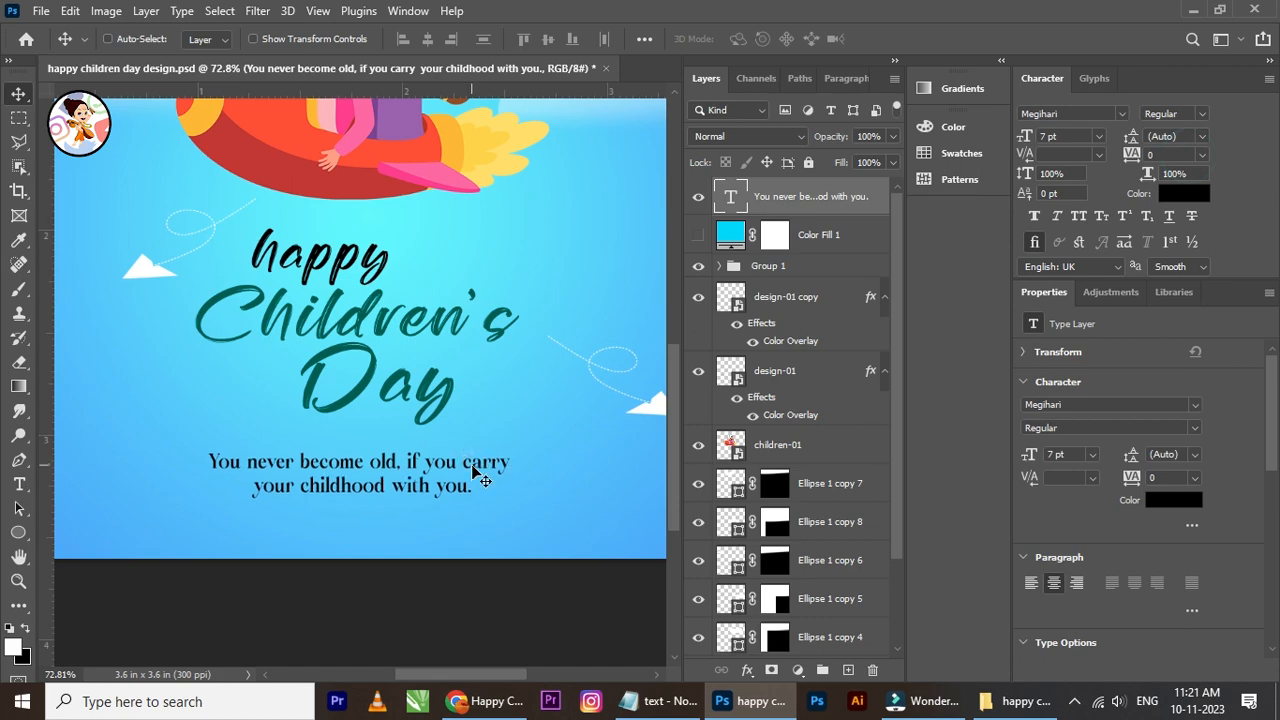
scroll(437, 457, down, 3)
scroll(437, 457, up, 1)
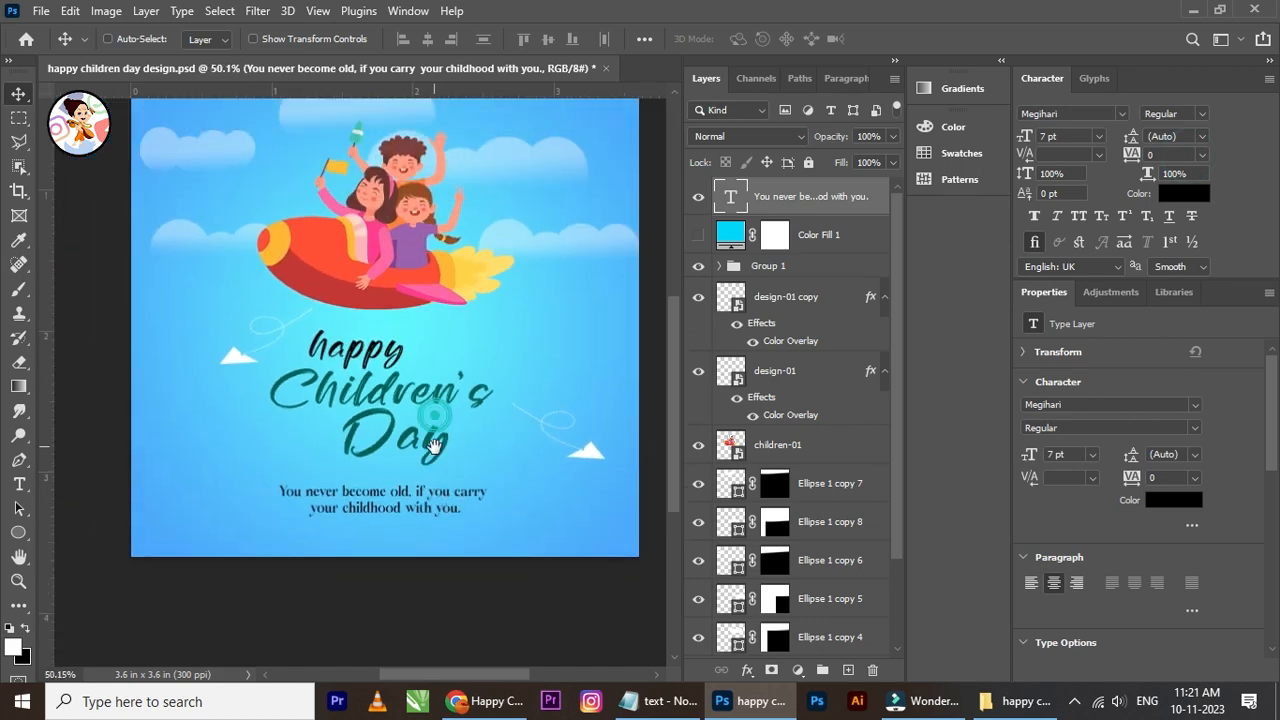
click(1057, 135)
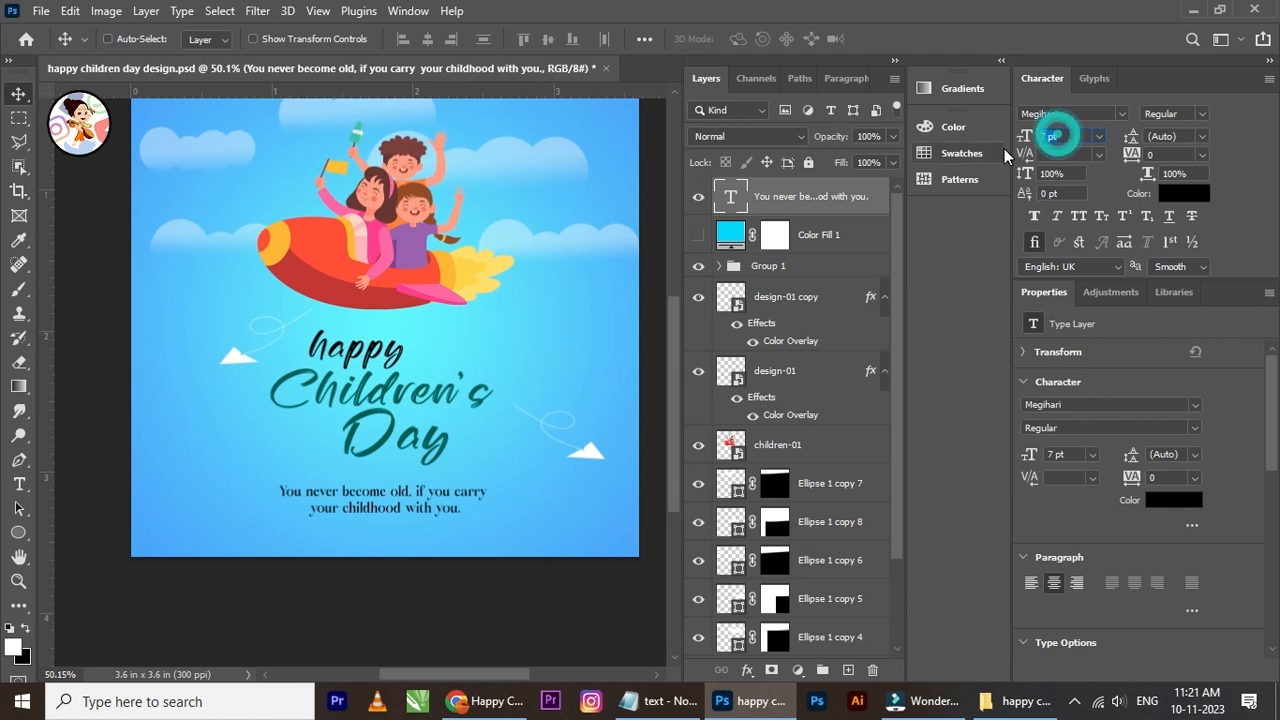
text(8)
key(Return)
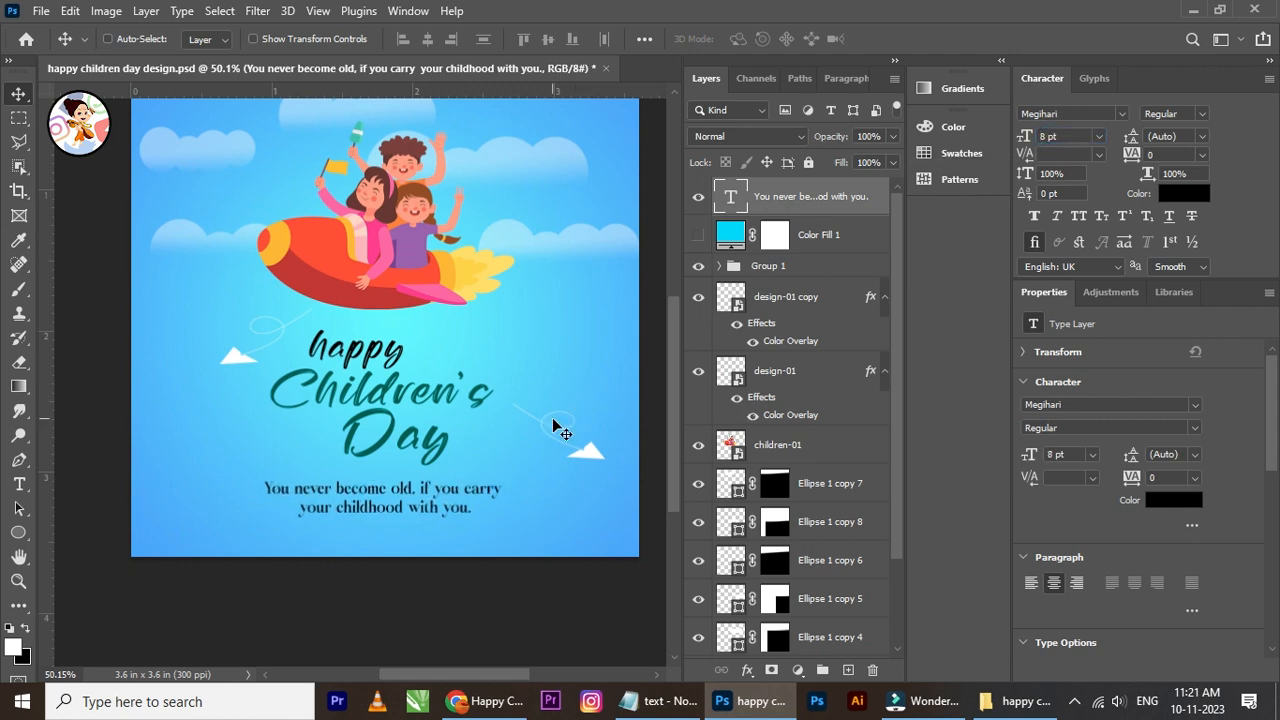
Step: Enlarge the children-01 rocket illustration proportionally to about 18.18% scale, 2.14 in wide
scroll(505, 405, down, 1)
scroll(495, 400, up, 1)
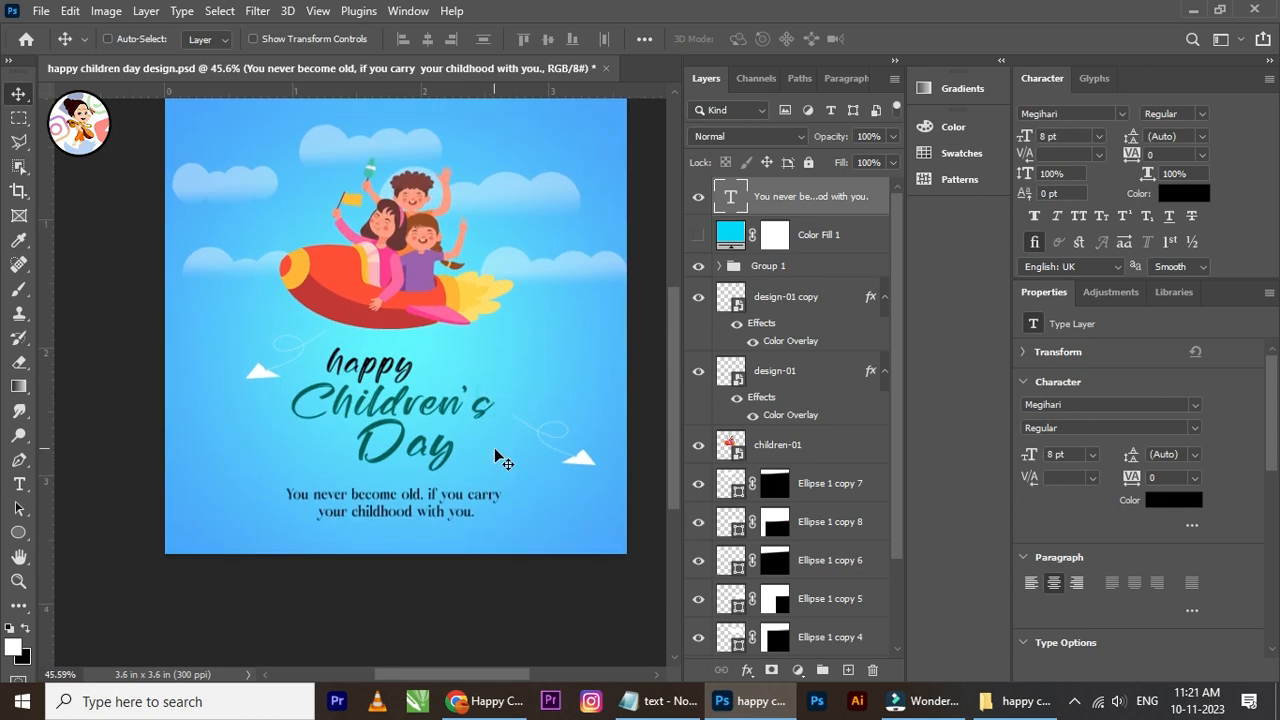
scroll(483, 432, down, 4)
drag(489, 411, 492, 420)
scroll(511, 499, up, 2)
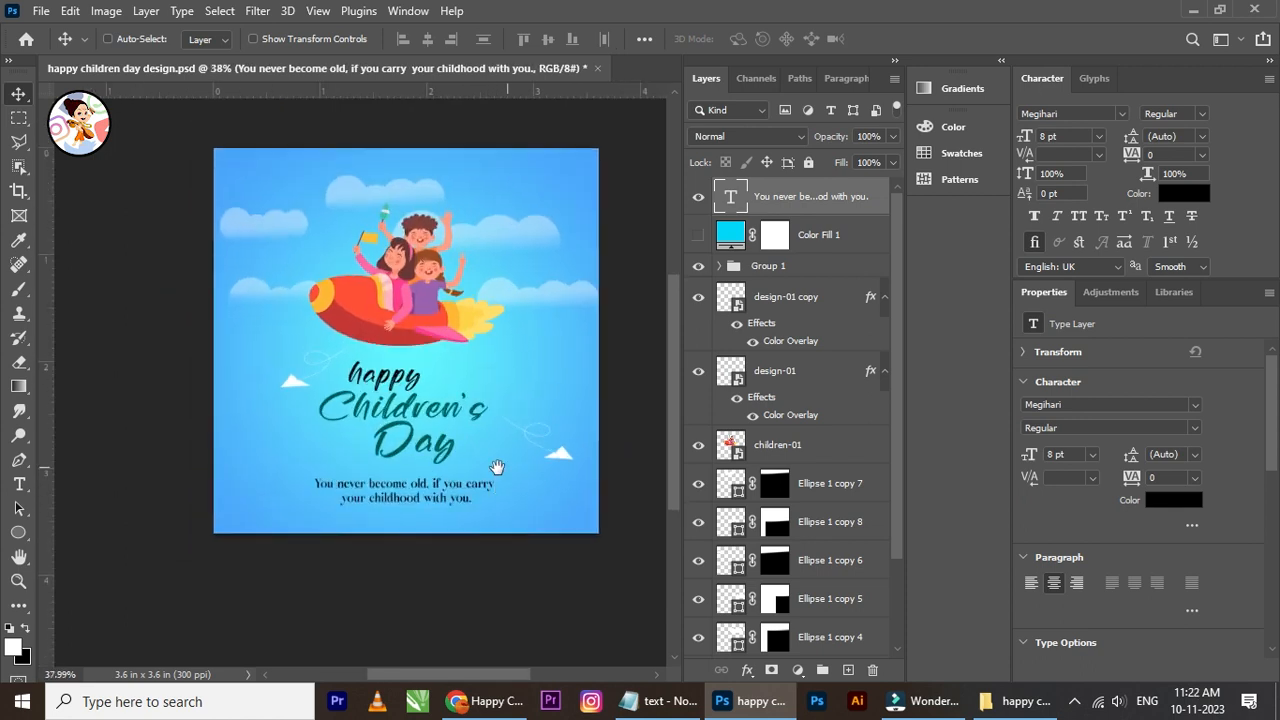
drag(497, 467, 500, 481)
scroll(417, 322, up, 1)
right_click(383, 304)
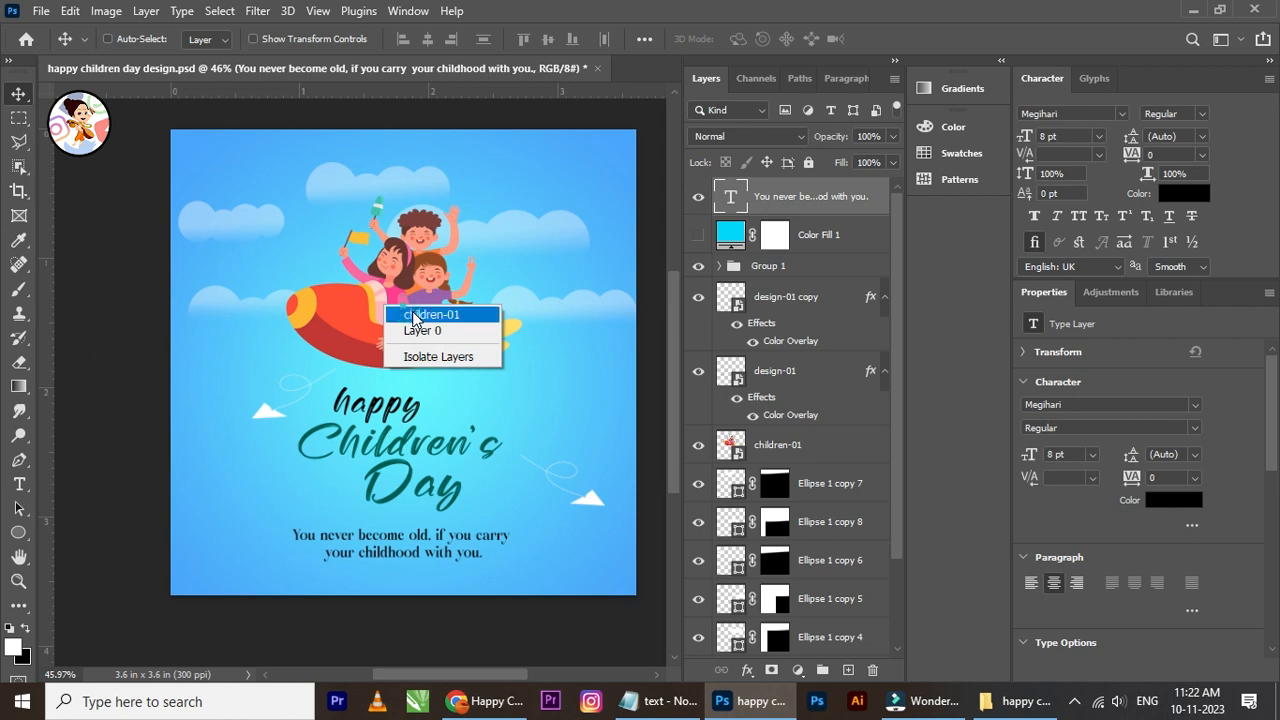
click(412, 314)
key(ctrl+t)
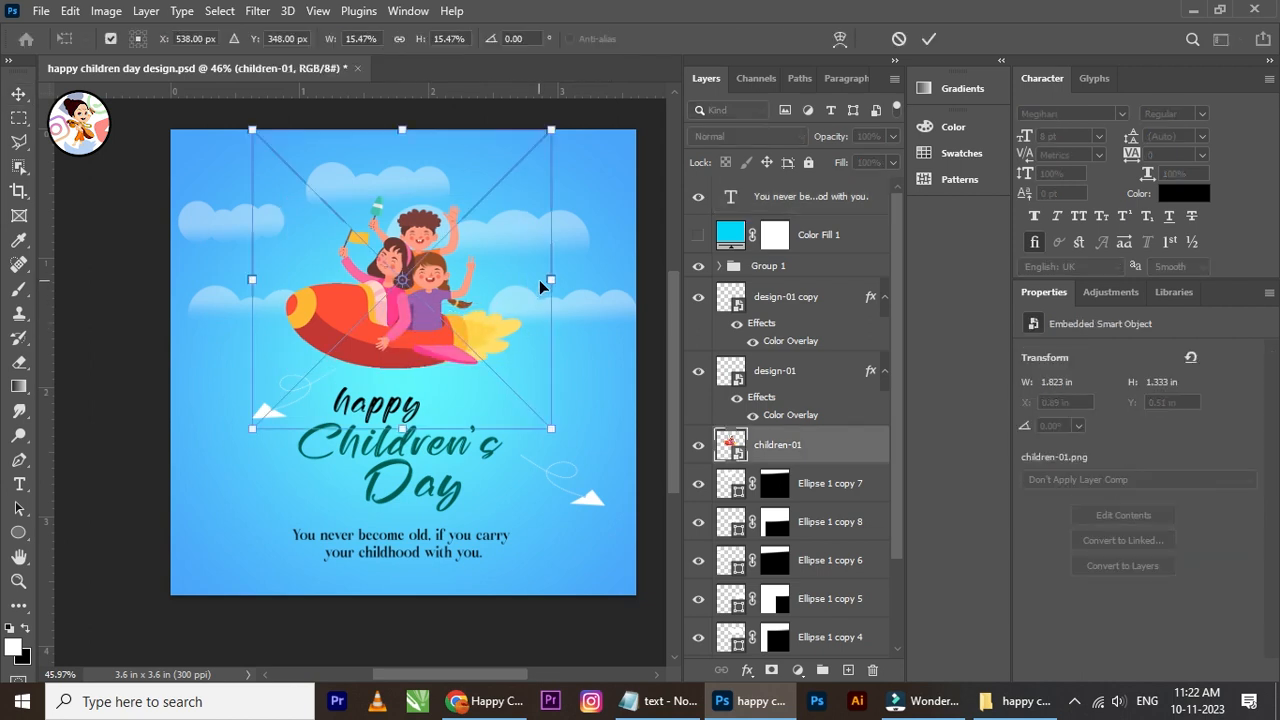
drag(549, 279, 592, 290)
click(927, 40)
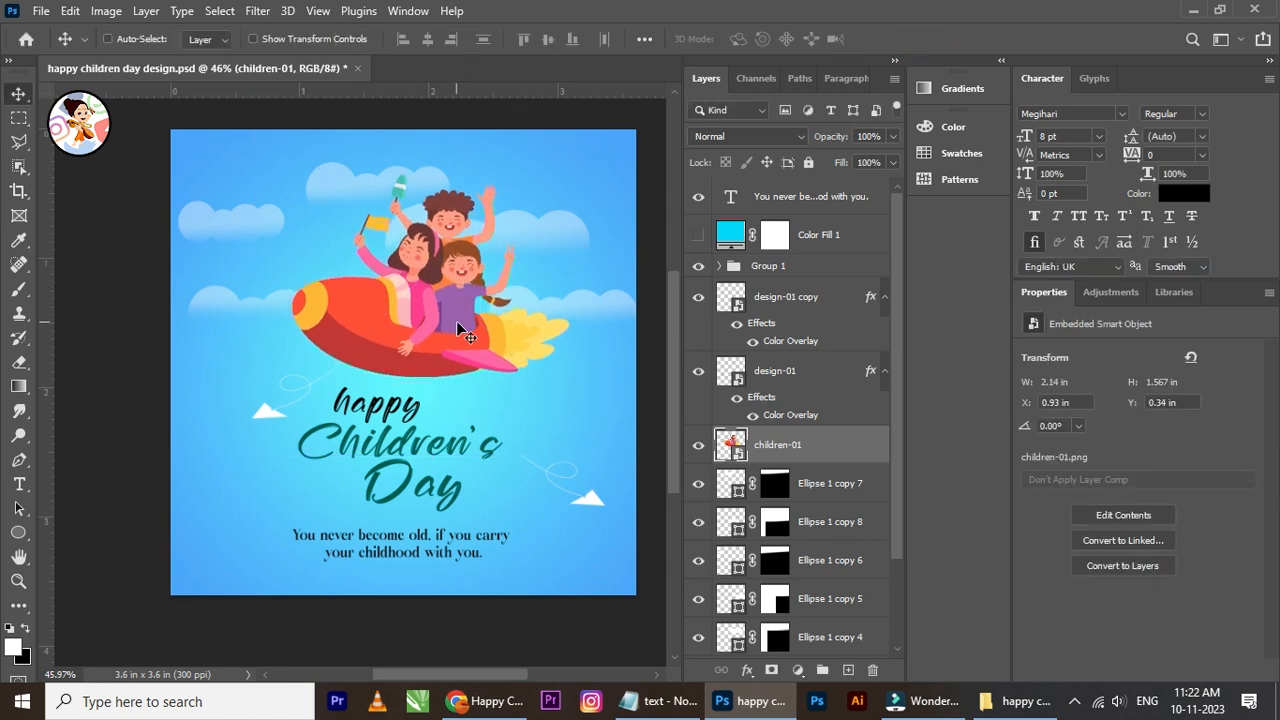
Step: Scale the children illustration down to about 1.95 in wide and shift it slightly right and down, above the greeting
scroll(456, 321, up, 1)
key(ctrl+t)
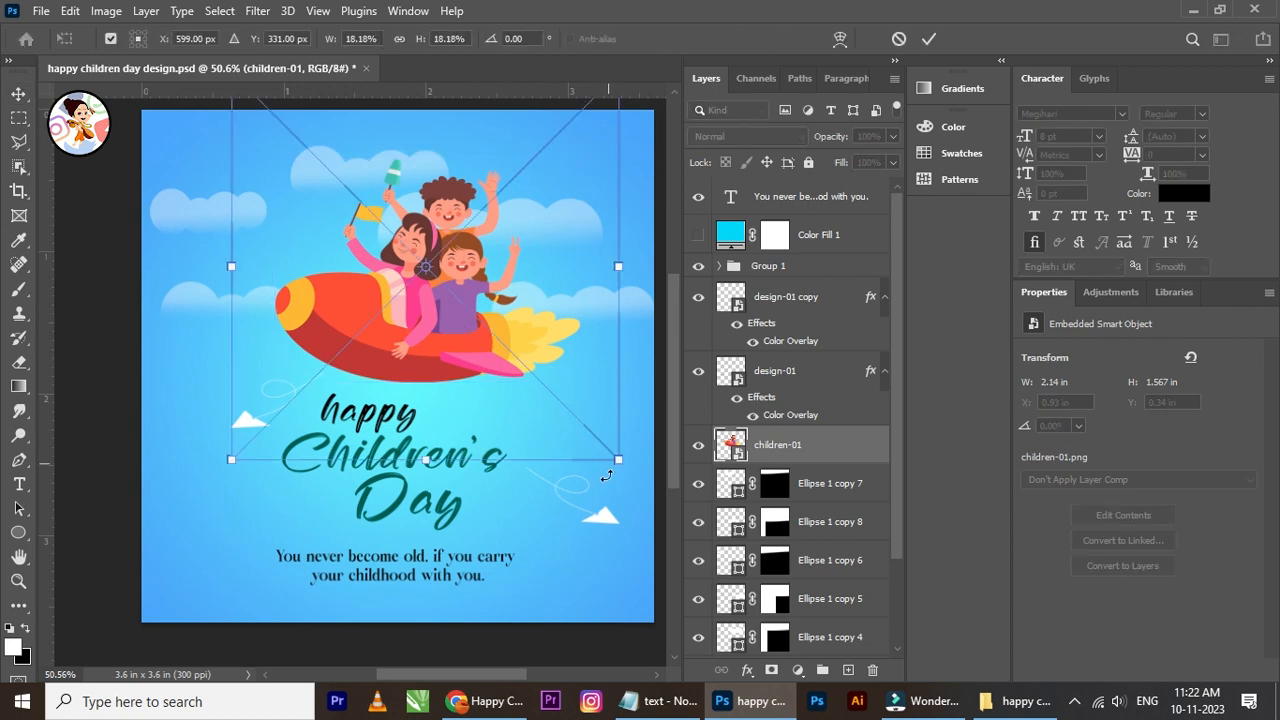
drag(618, 460, 599, 440)
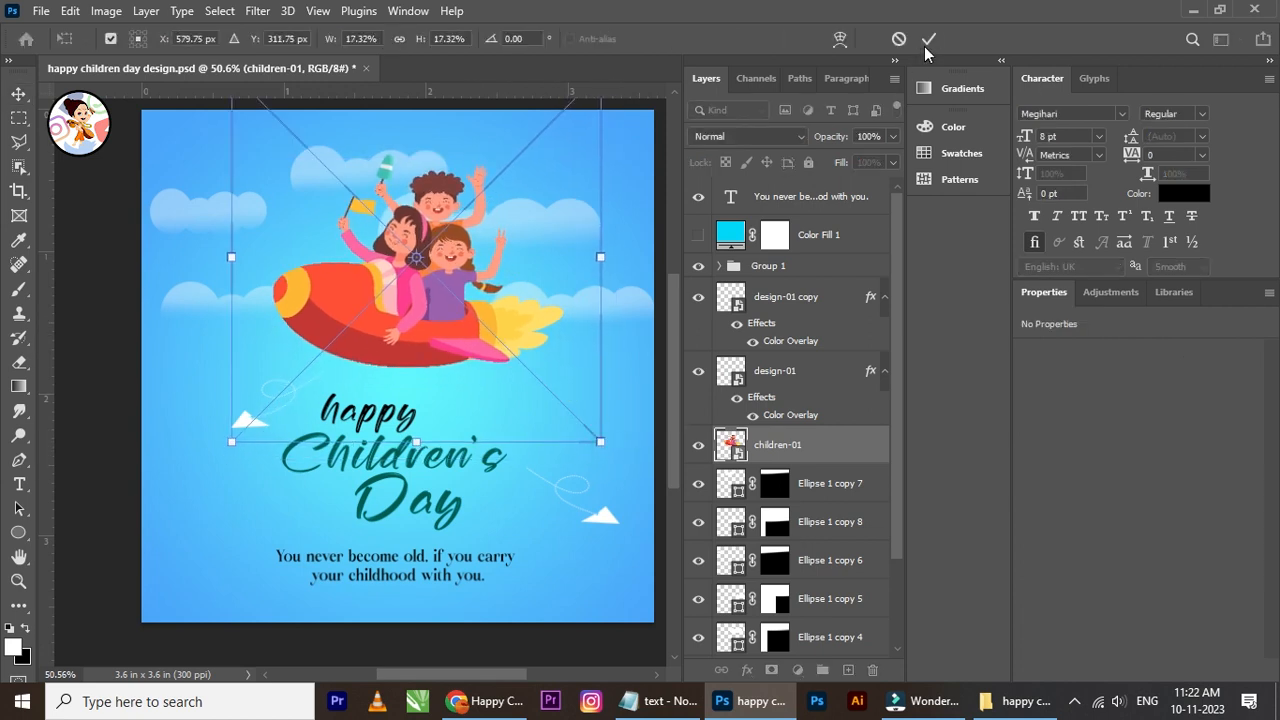
drag(585, 257, 570, 257)
click(927, 40)
drag(415, 275, 434, 286)
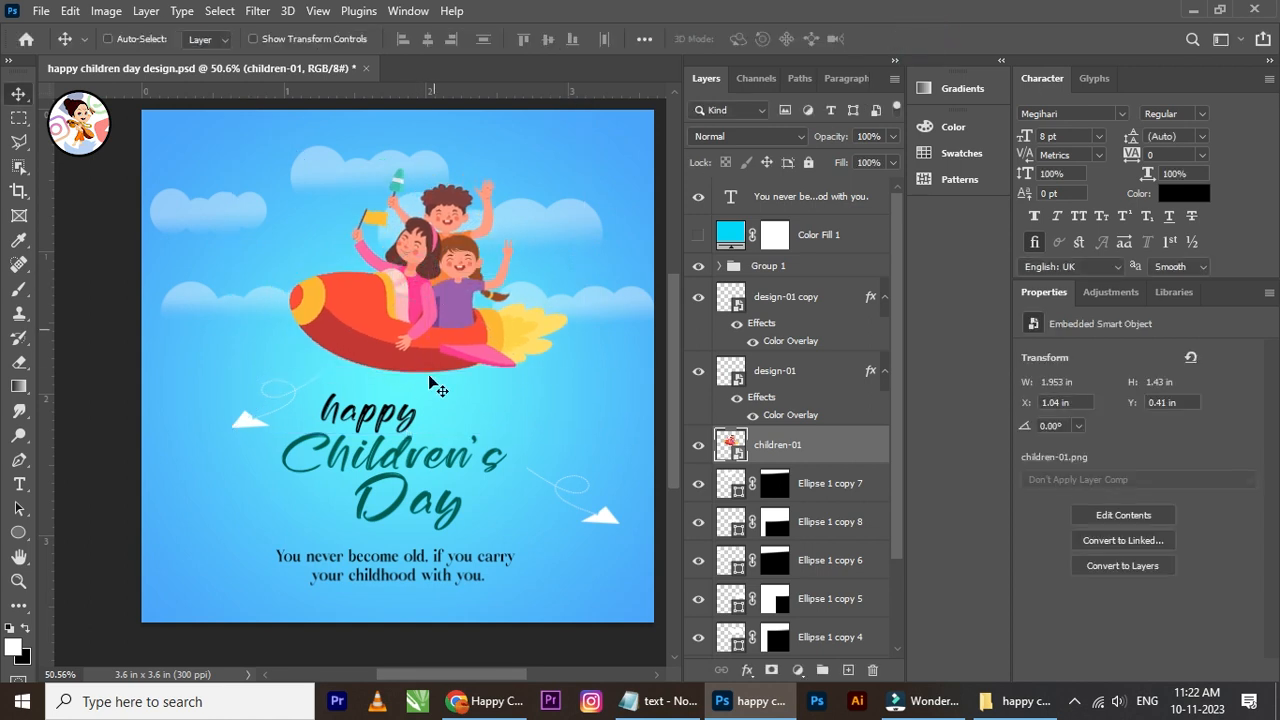
Step: Scale the greeting in Group 1 up proportionally to about 102.17%
right_click(370, 418)
click(402, 421)
scroll(405, 452, up, 1)
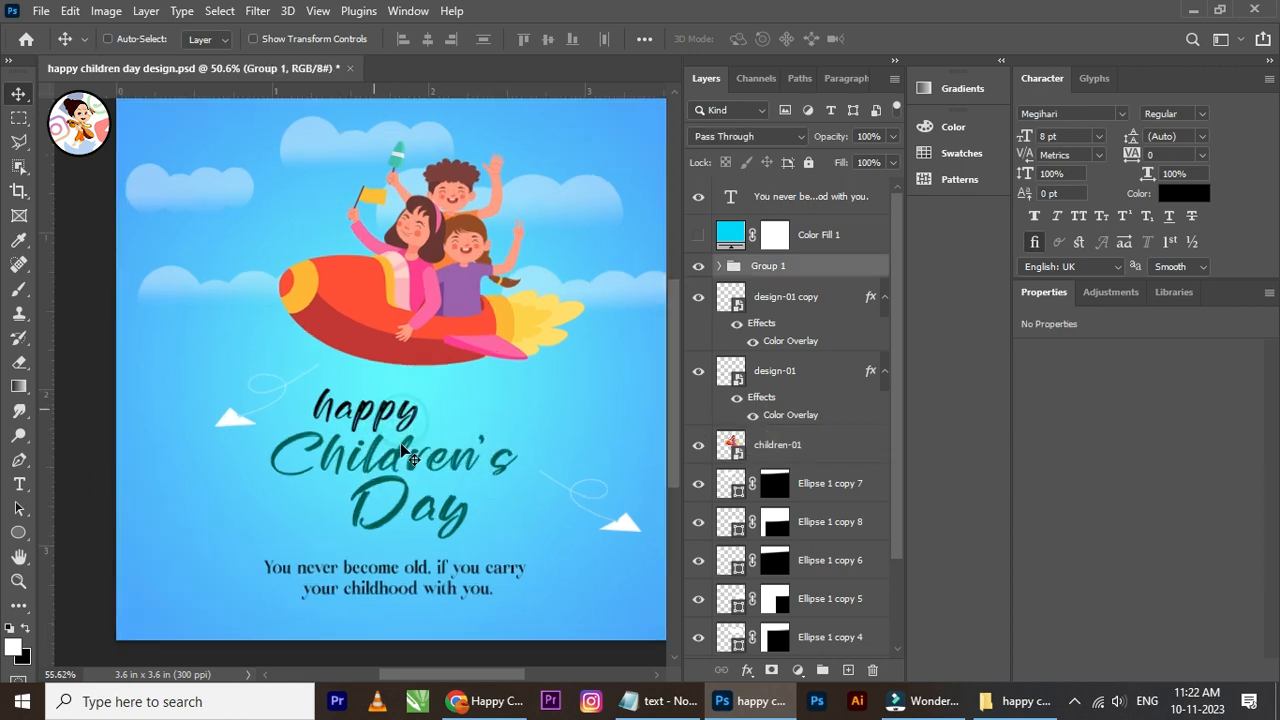
key(ctrl+t)
drag(517, 386, 523, 392)
click(930, 39)
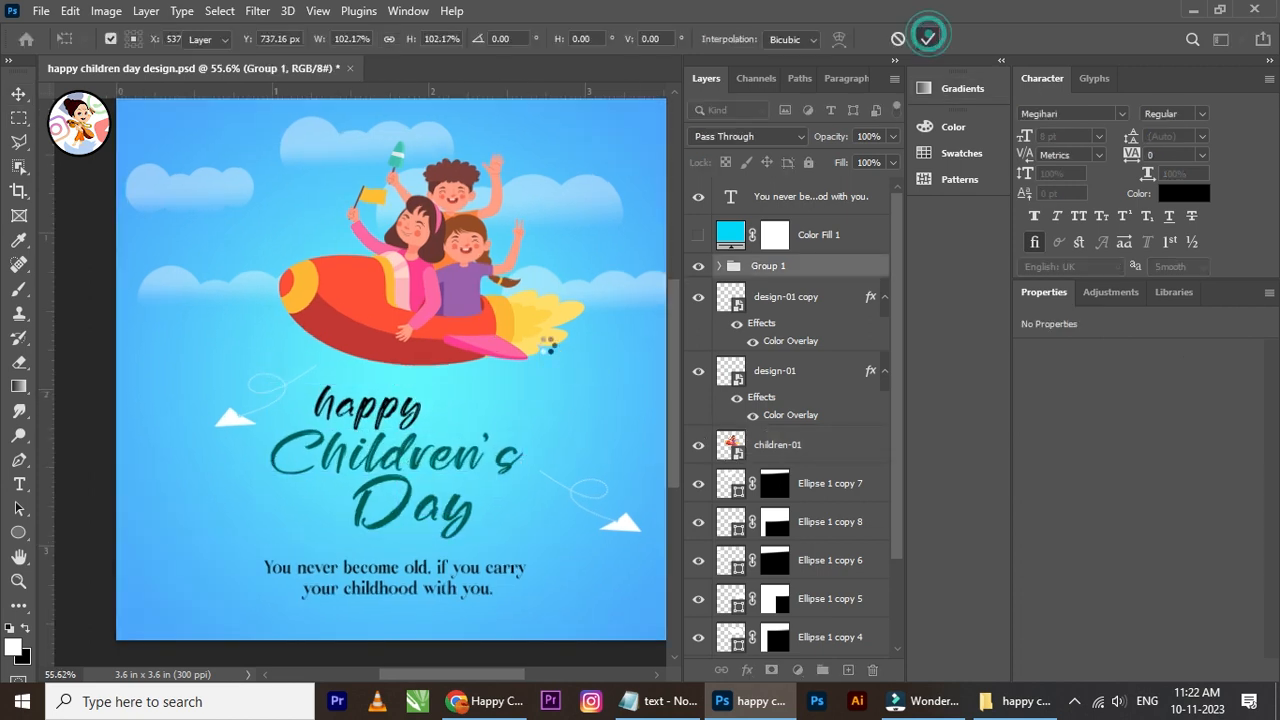
Step: Move the left paper plane slightly up and right, and the right paper plane slightly left and up, closer to the greeting
right_click(226, 422)
click(258, 423)
drag(238, 415, 243, 402)
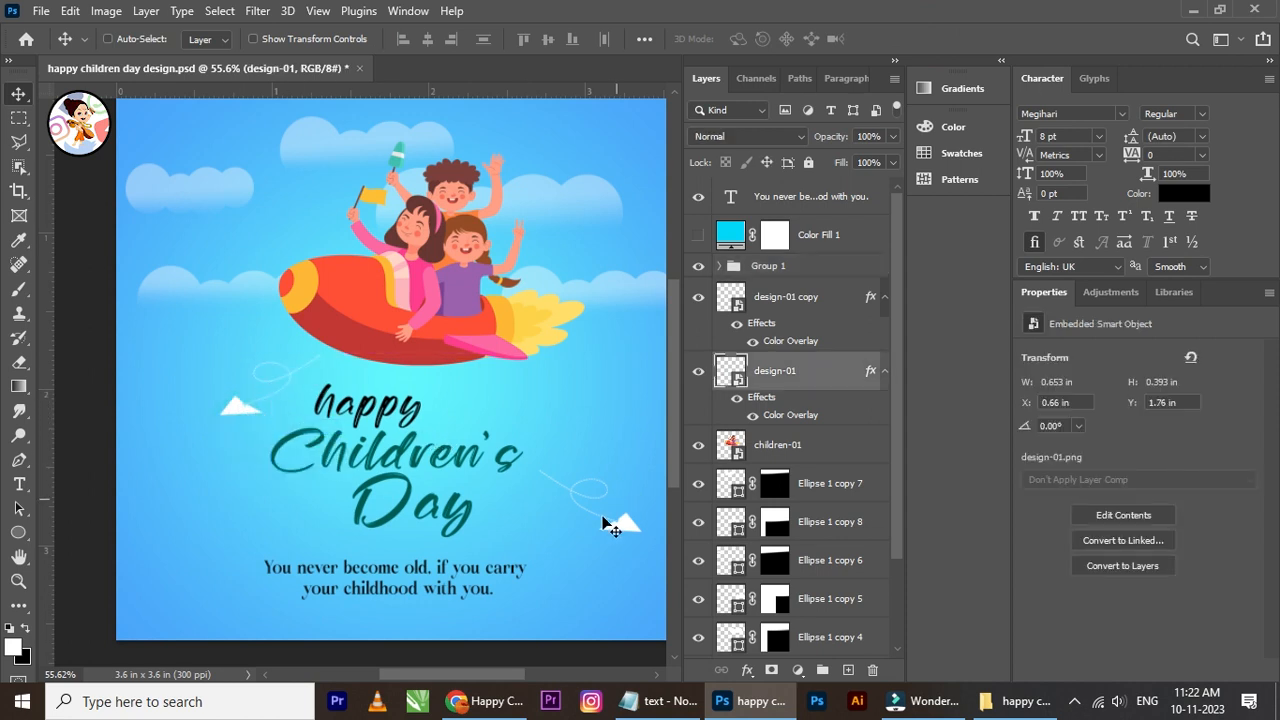
right_click(617, 518)
click(642, 530)
drag(621, 520, 610, 516)
scroll(517, 486, down, 2)
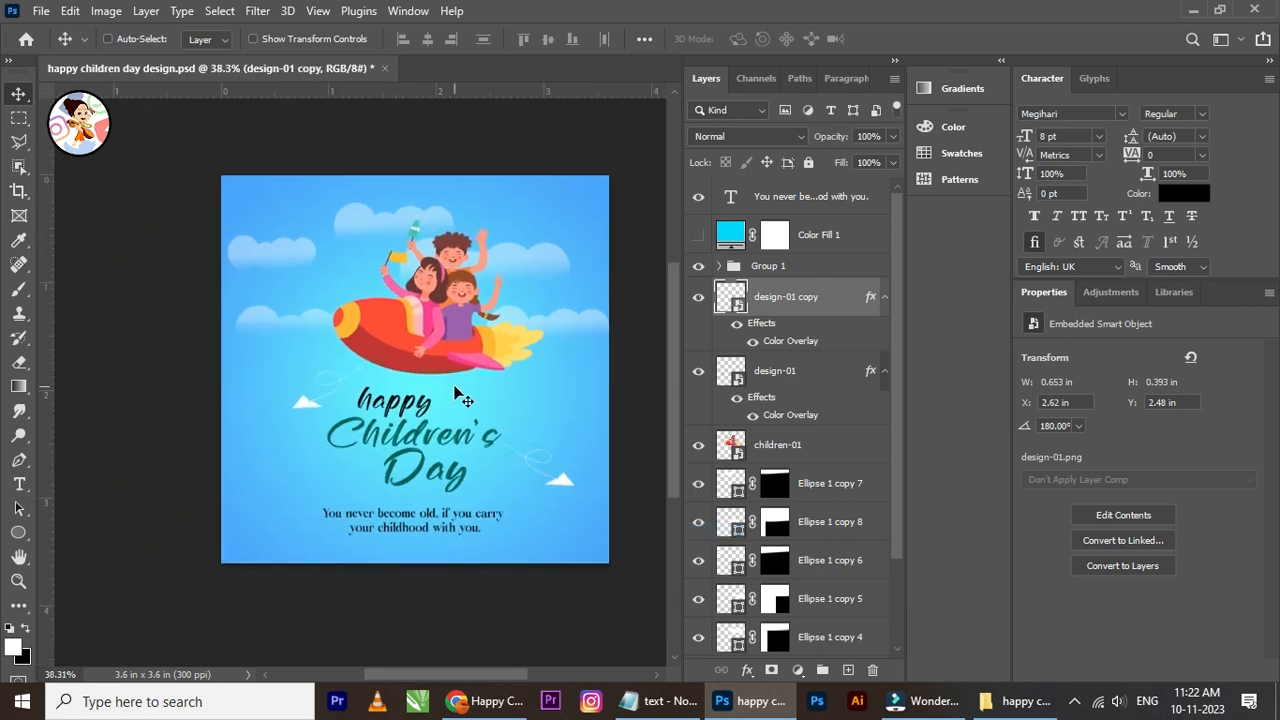
Step: Centre the quote horizontally on the poster, using the outline of background Layer 0 as the alignment selection
scroll(457, 394, up, 2)
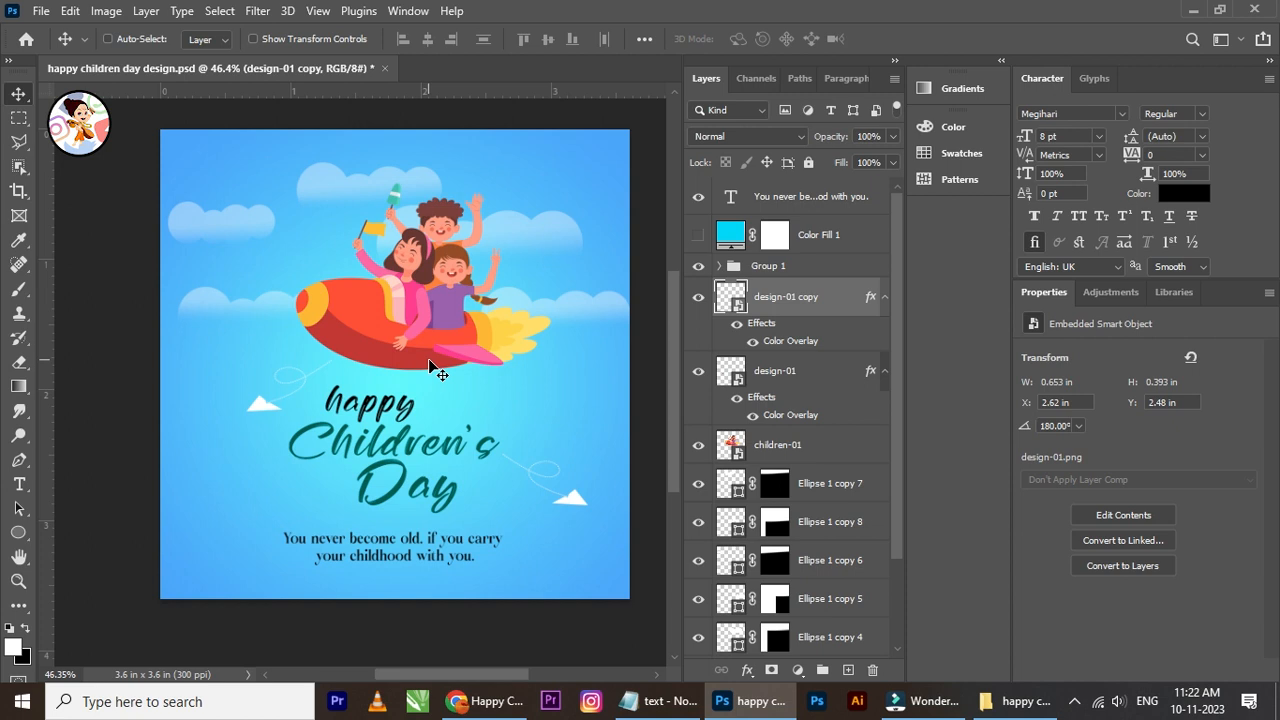
scroll(210, 250, up, 1)
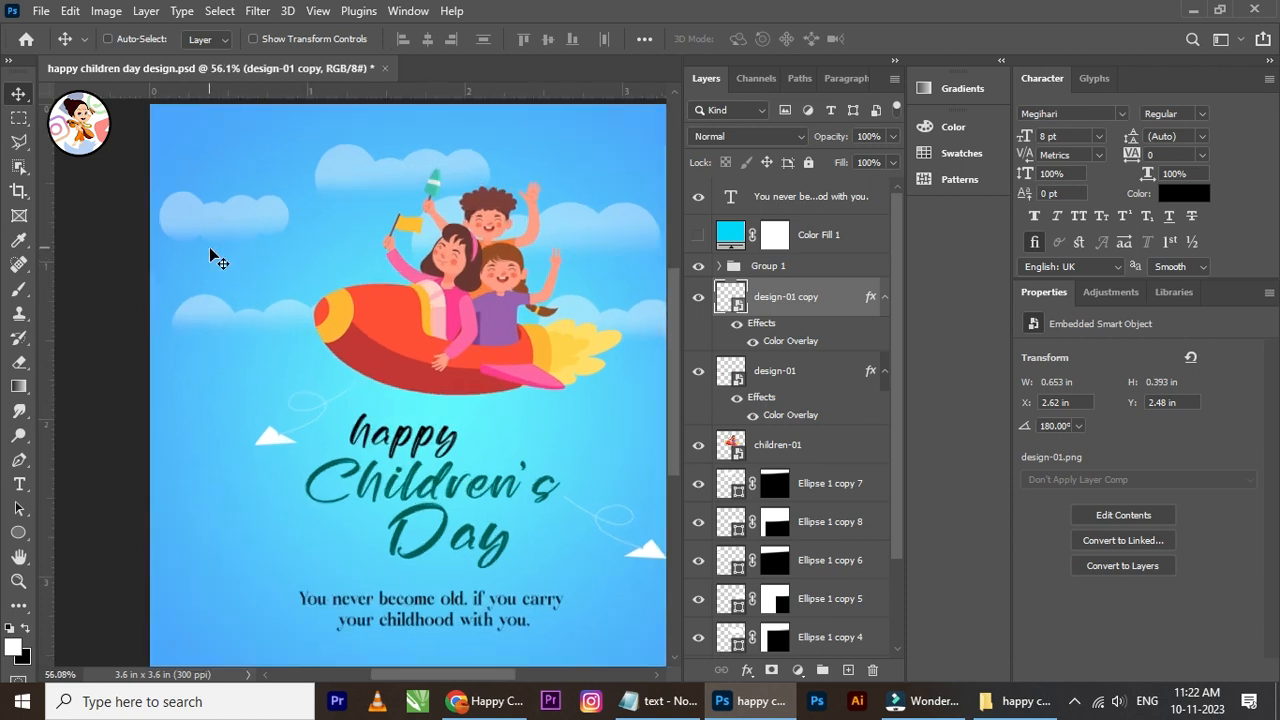
drag(318, 306, 253, 311)
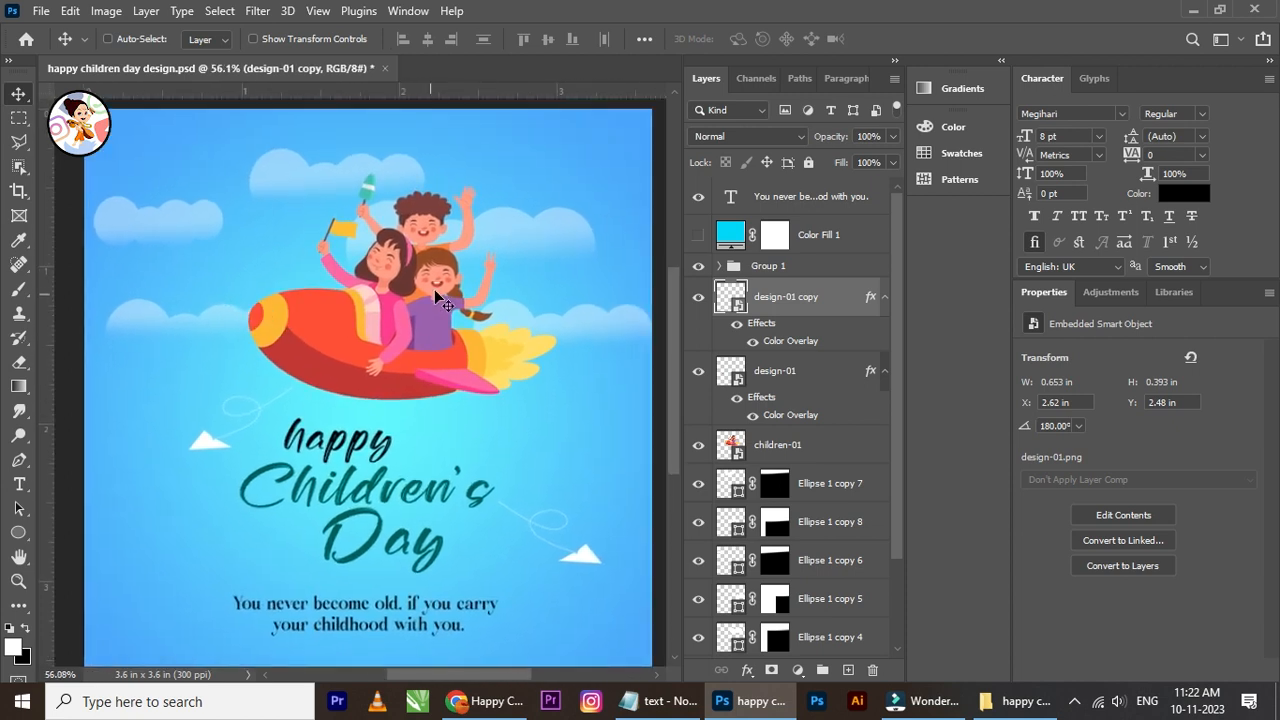
scroll(434, 291, down, 1)
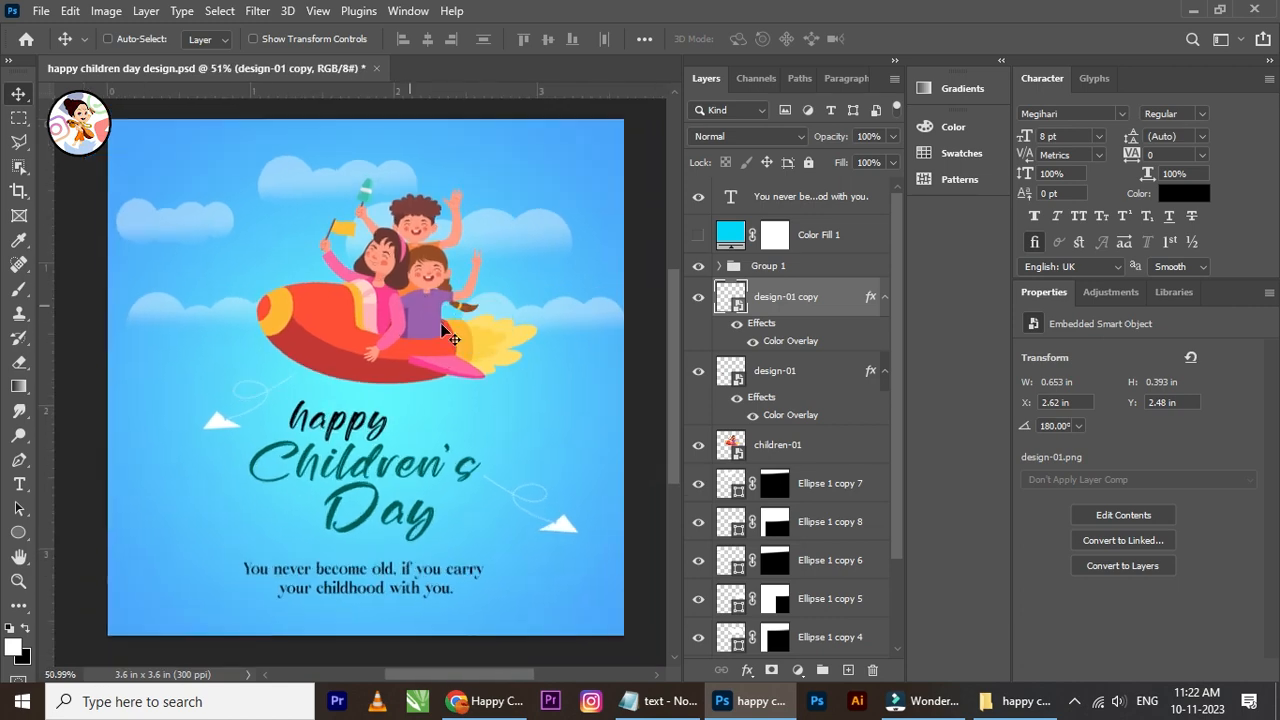
scroll(458, 450, down, 1)
right_click(376, 547)
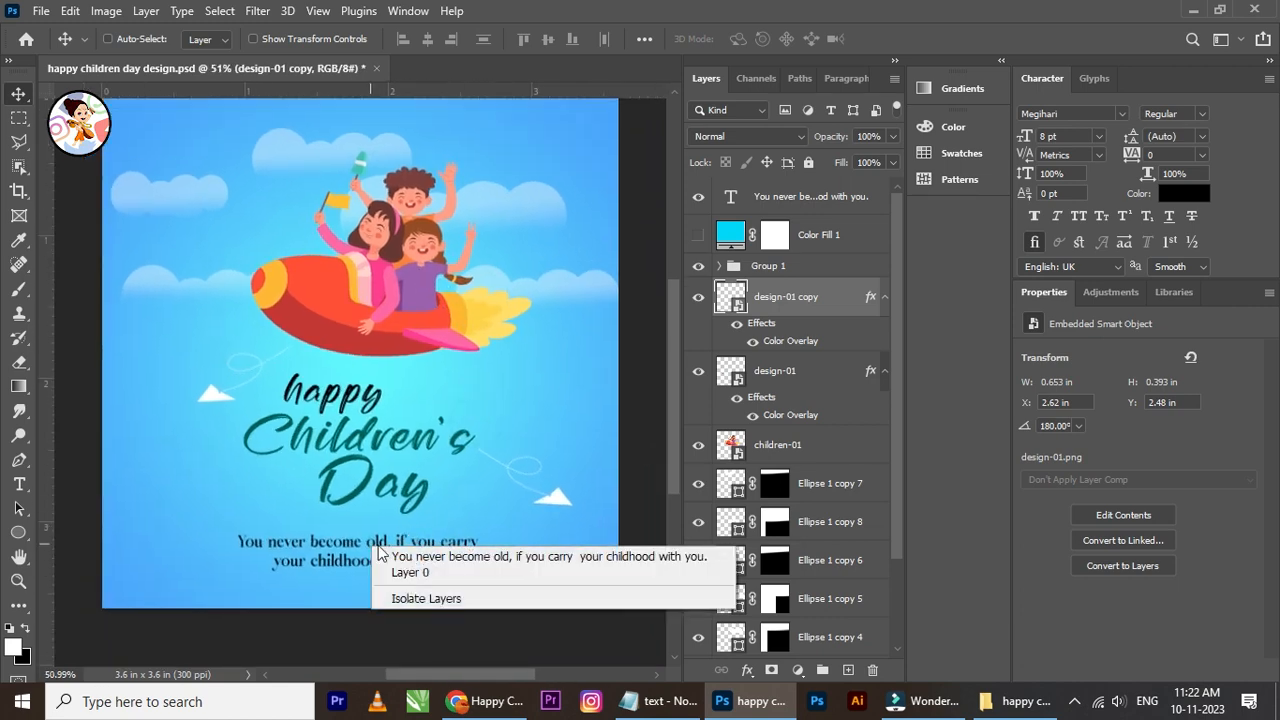
click(380, 556)
scroll(828, 559, down, 3)
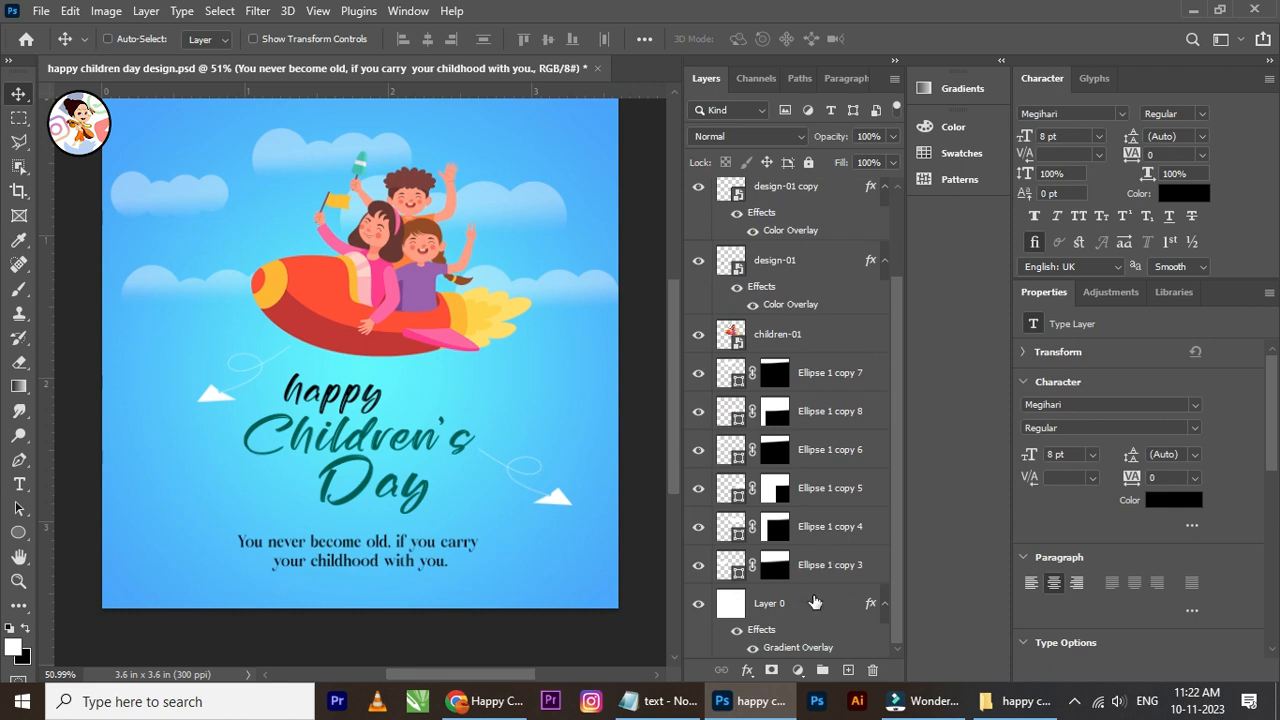
ctrl+click(737, 604)
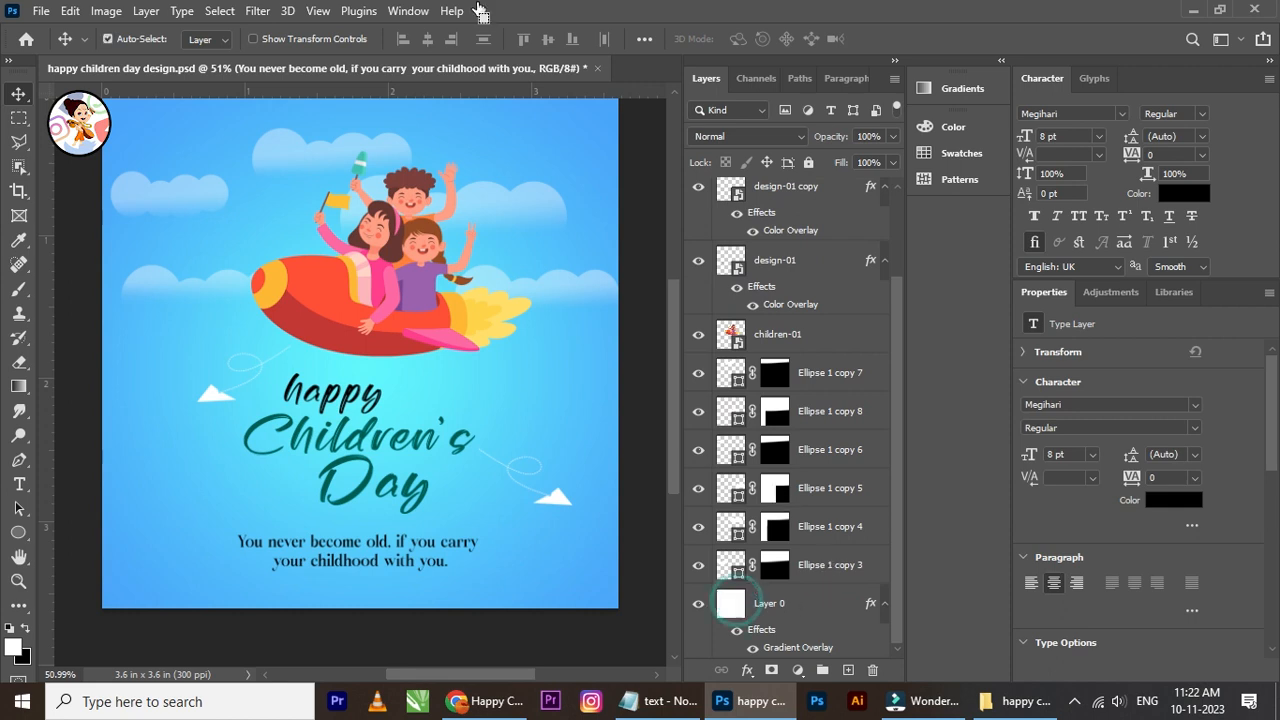
click(428, 40)
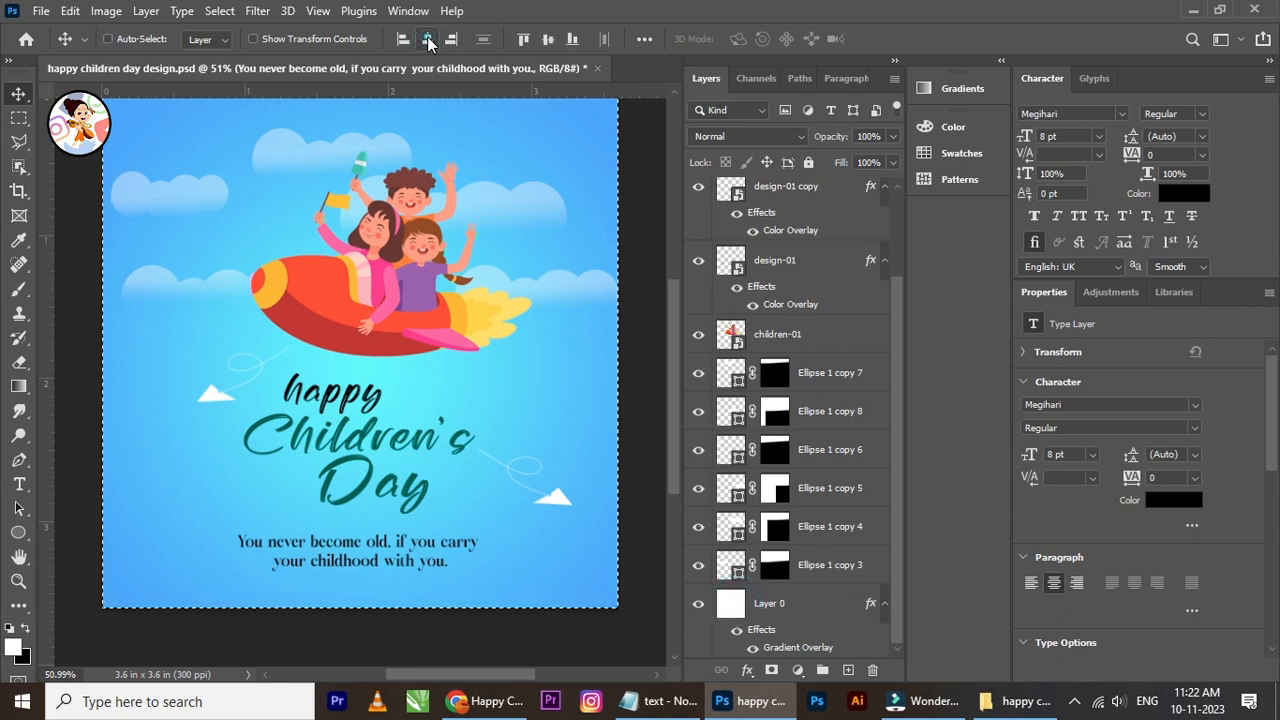